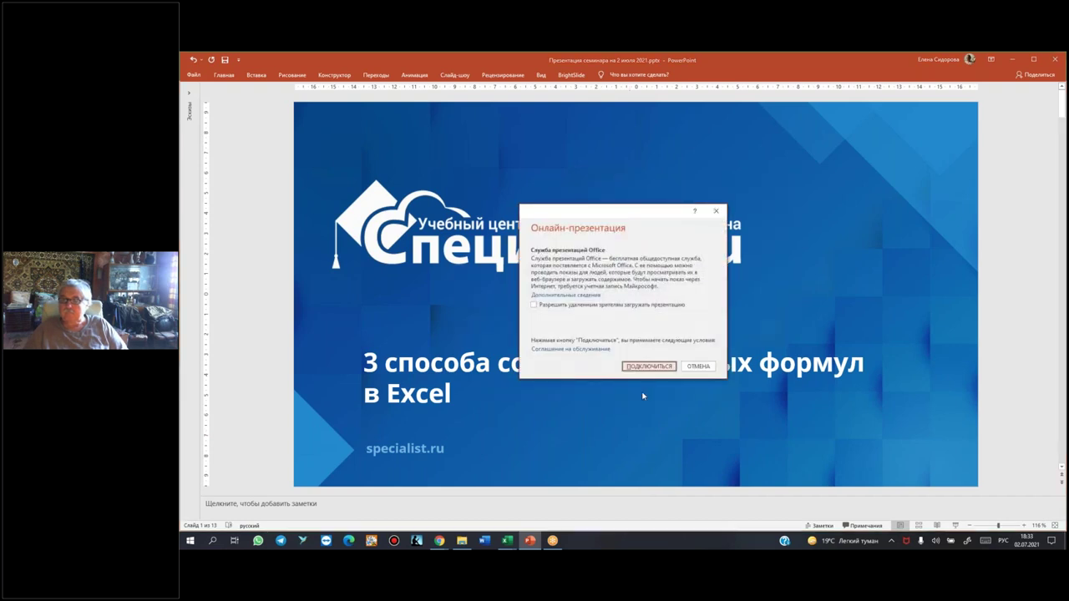
# - Close the Онлайн-презентация offer, start the slide show with F5 and advance to slide 3
pyautogui.click(716, 210)
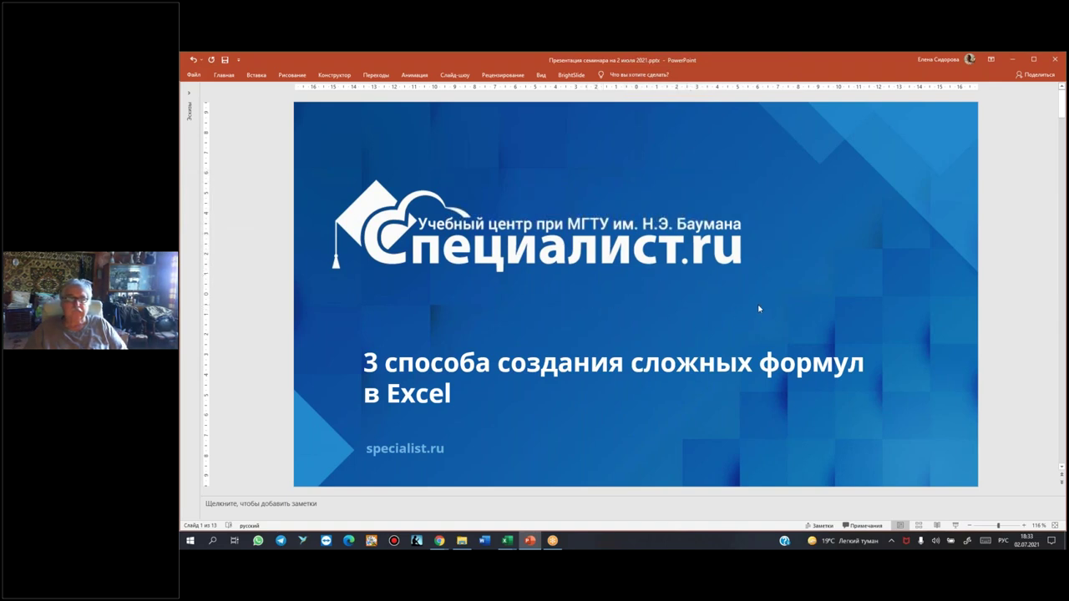
pyautogui.press('F5')
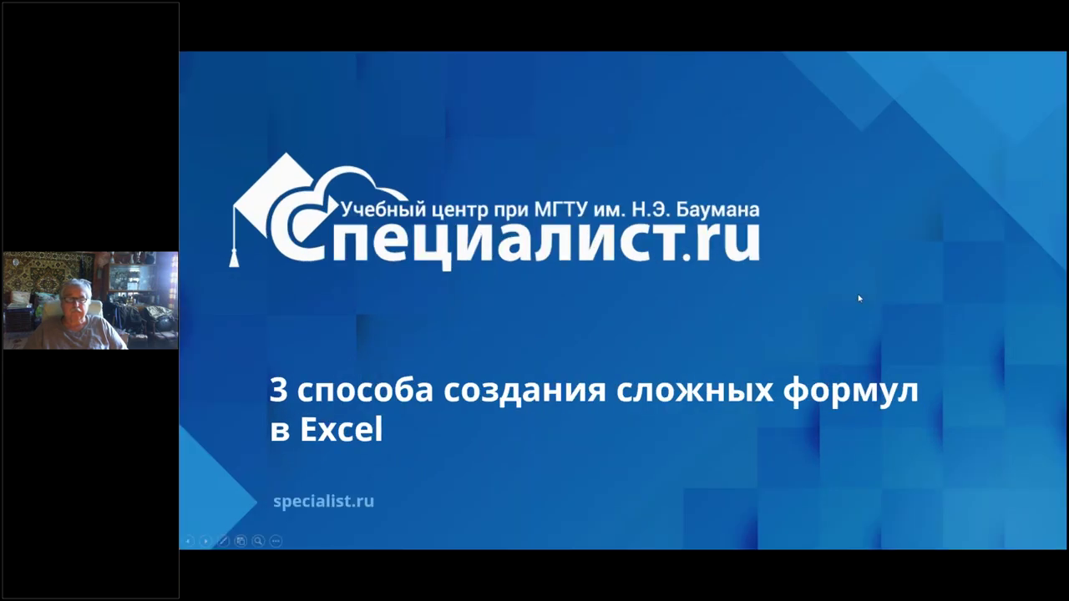
pyautogui.click(867, 293)
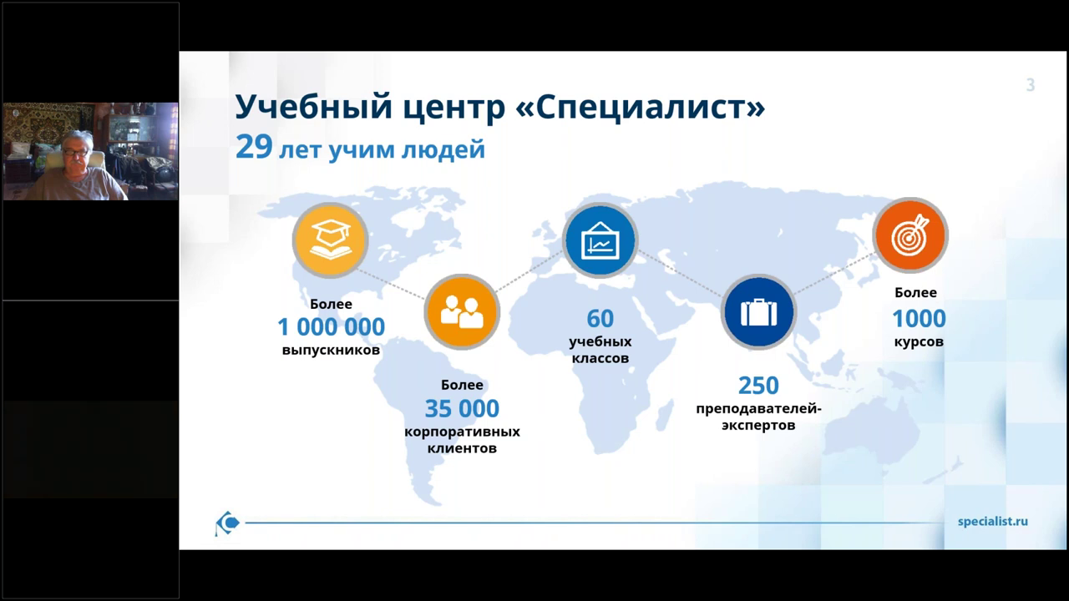
# - Show slide 4 «Наши гарантии» with its guarantees list, then advance to slide 5
pyautogui.click(892, 171)
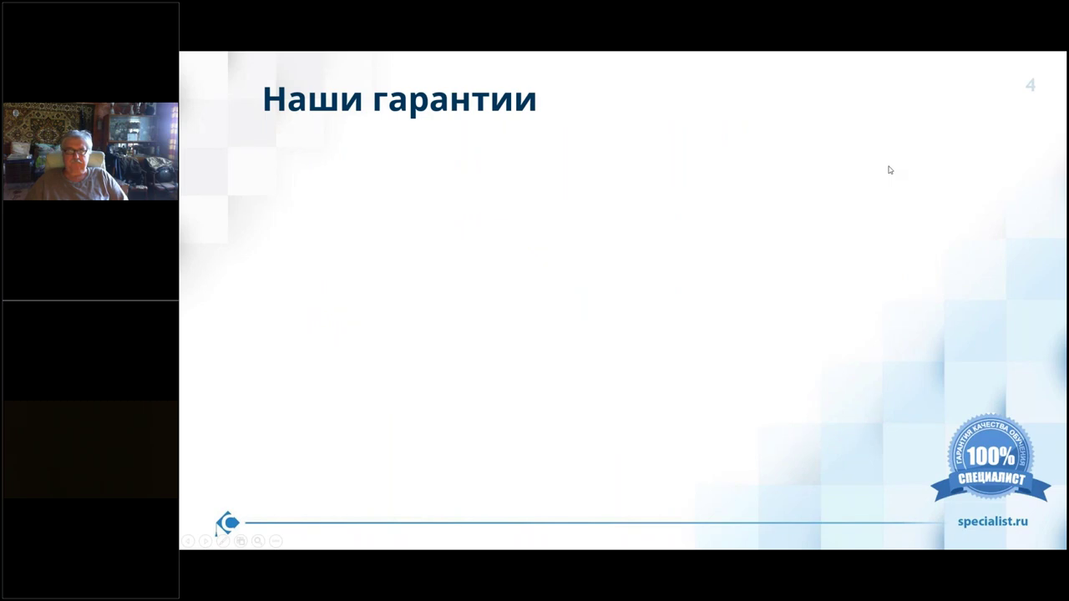
pyautogui.press('Right')
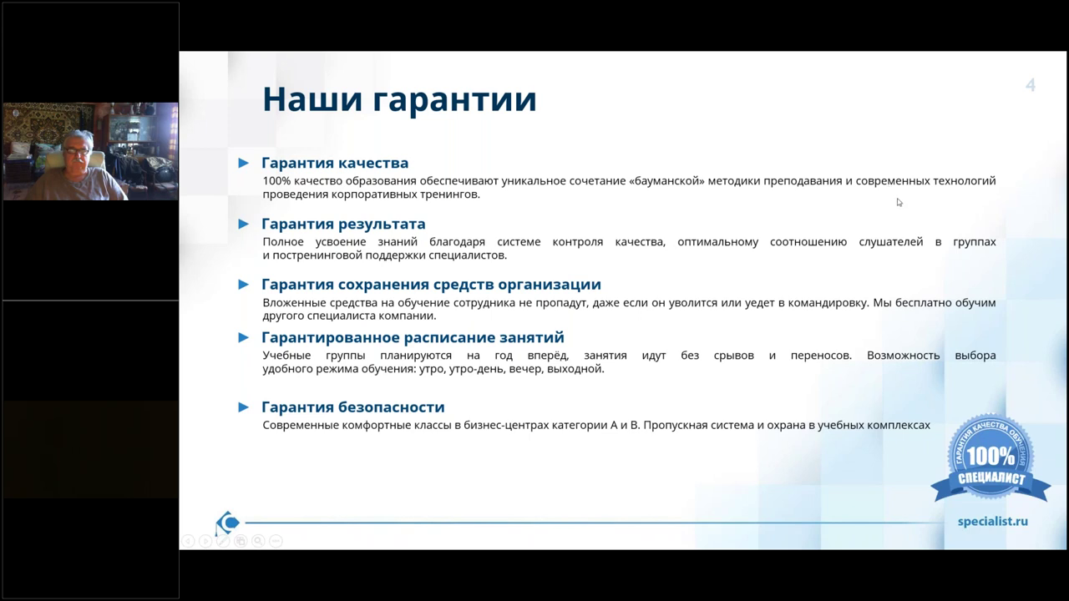
pyautogui.click(899, 202)
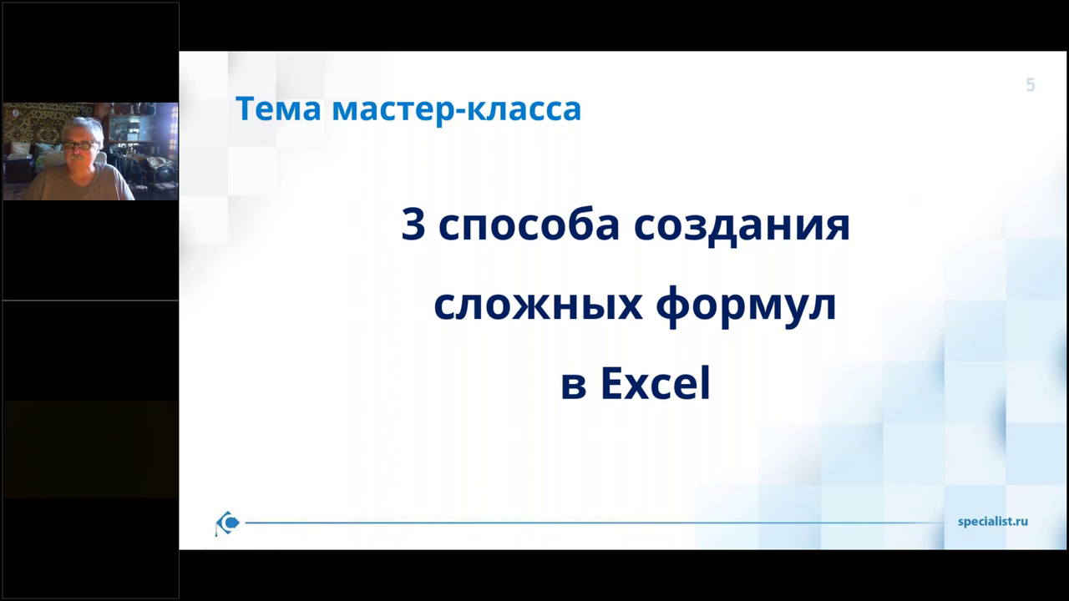
# - Advance to slide 6 «Содержание», listing complex formulas and the three creation methods
pyautogui.click(937, 191)
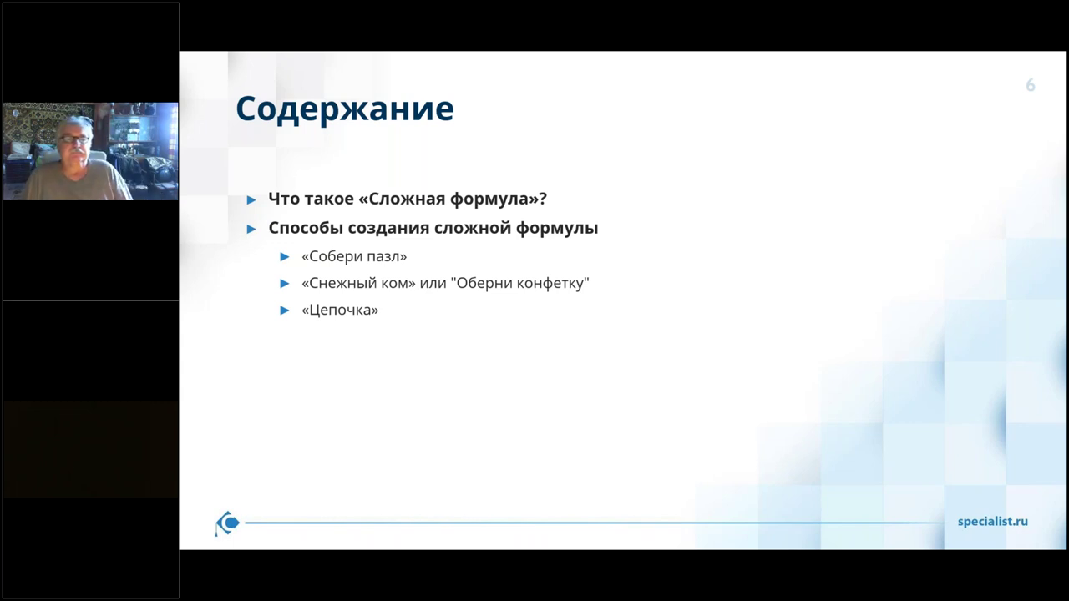
# - Go to slide 7 on the longest formula and reveal the caption «Одна из моих выглядела так:»
pyautogui.press('Right')
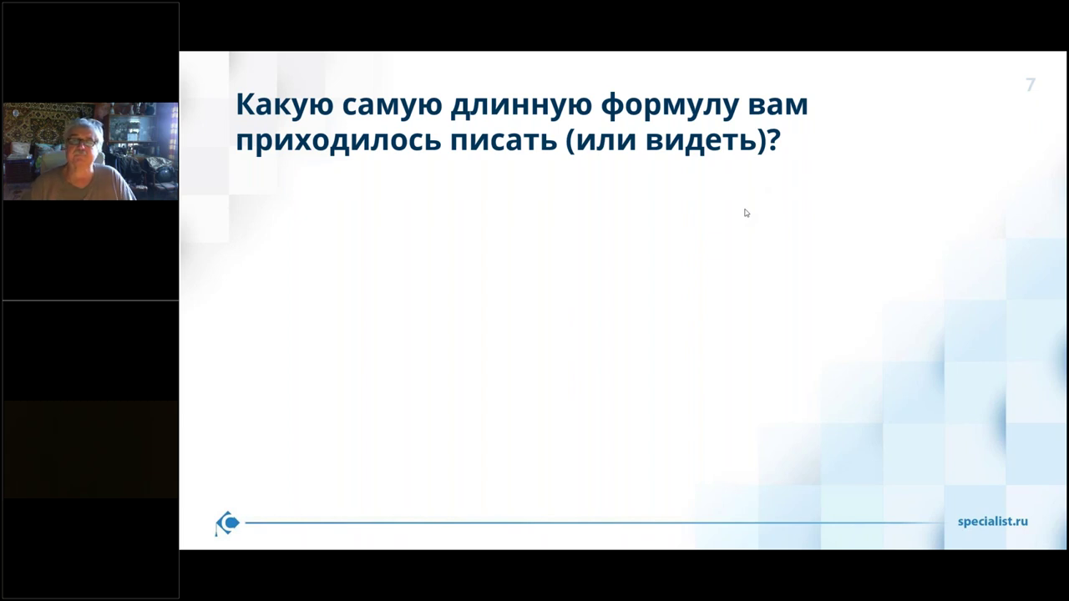
pyautogui.click(874, 177)
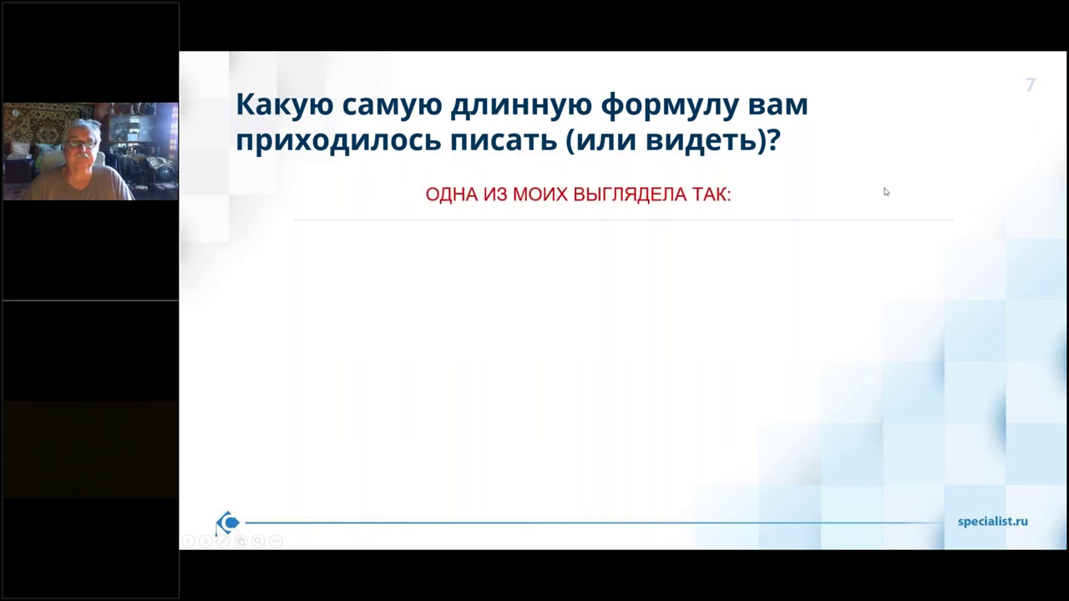
# - Animate in the long =ЕСЛИОШИБКА example formula on slide 7, then end the slide show
pyautogui.click(885, 192)
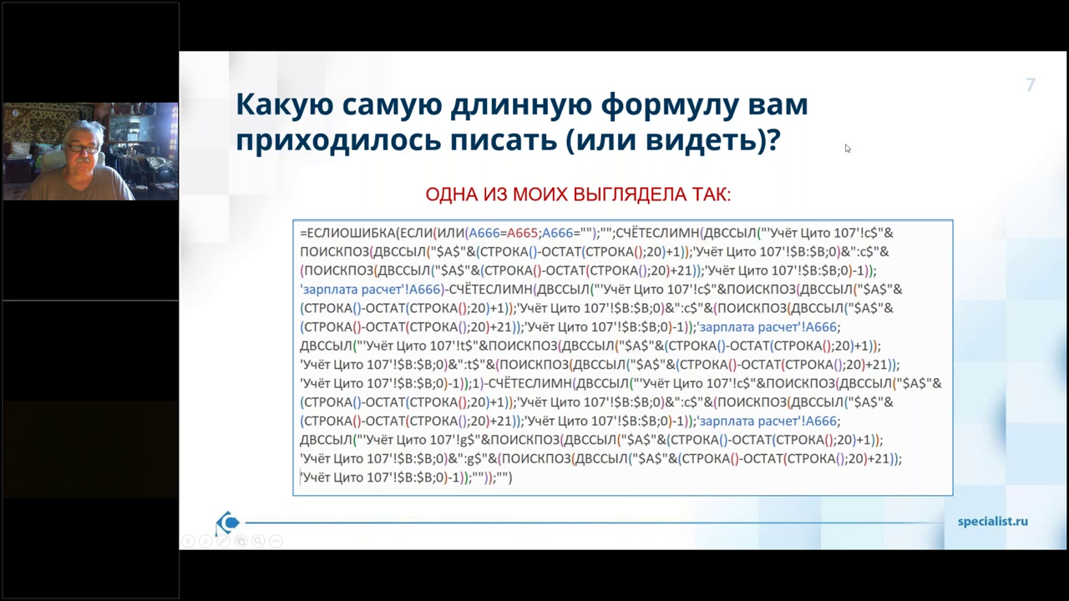
pyautogui.press('Escape')
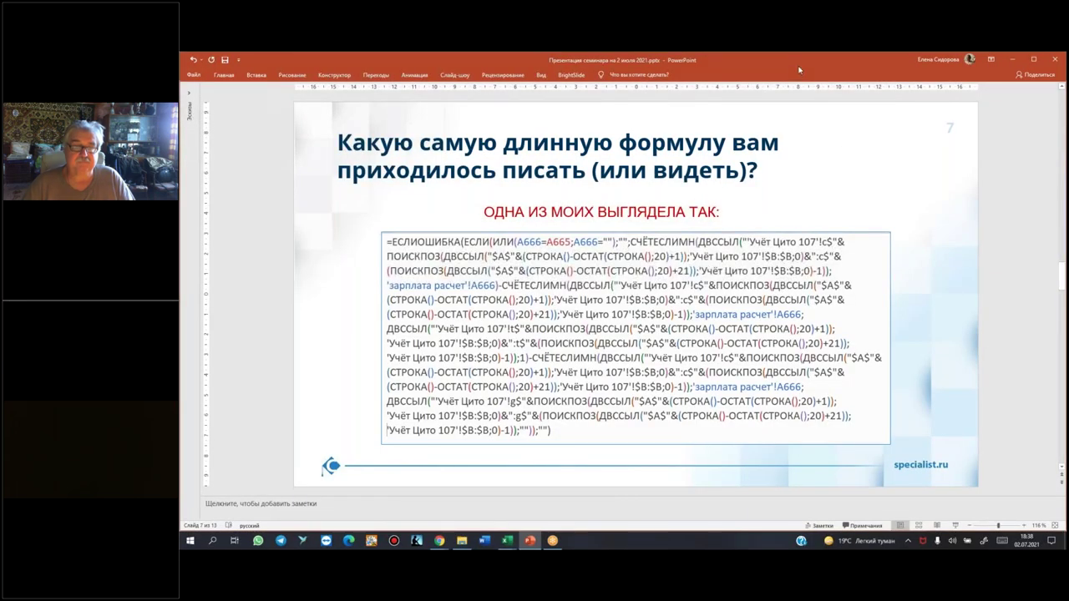
pyautogui.click(508, 541)
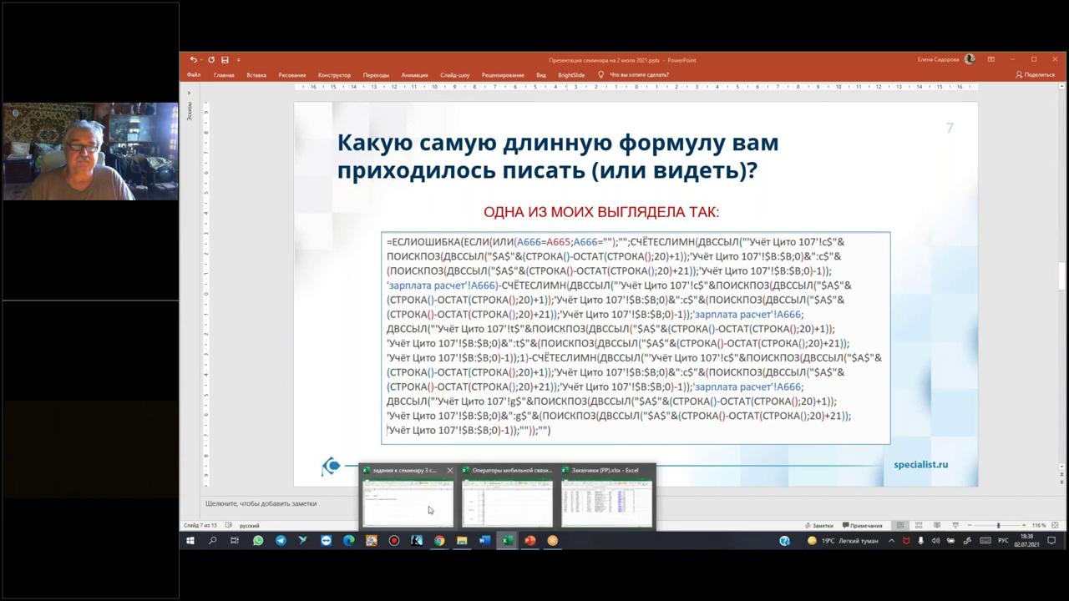
pyautogui.click(429, 510)
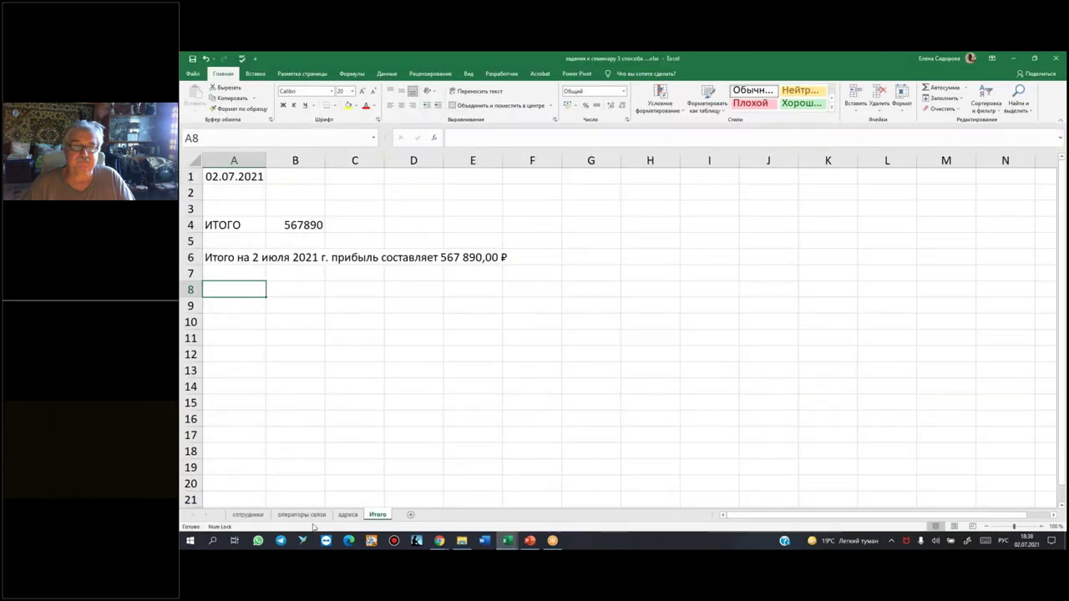
pyautogui.click(249, 514)
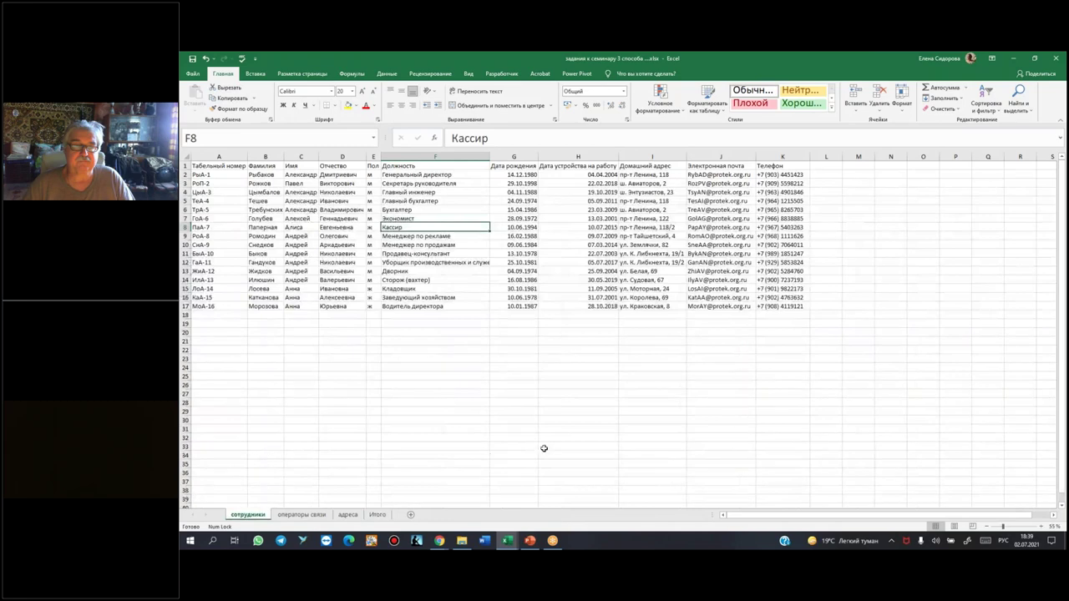
pyautogui.keyDown('ctrl'); pyautogui.scroll(1, 548, 437); pyautogui.keyUp('ctrl')
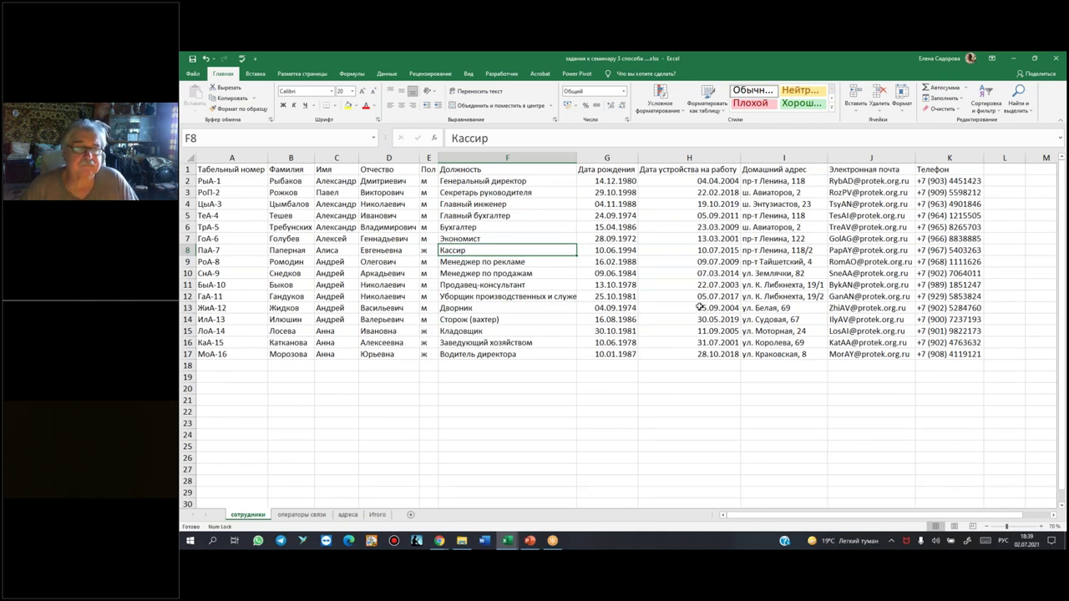
pyautogui.click(943, 158)
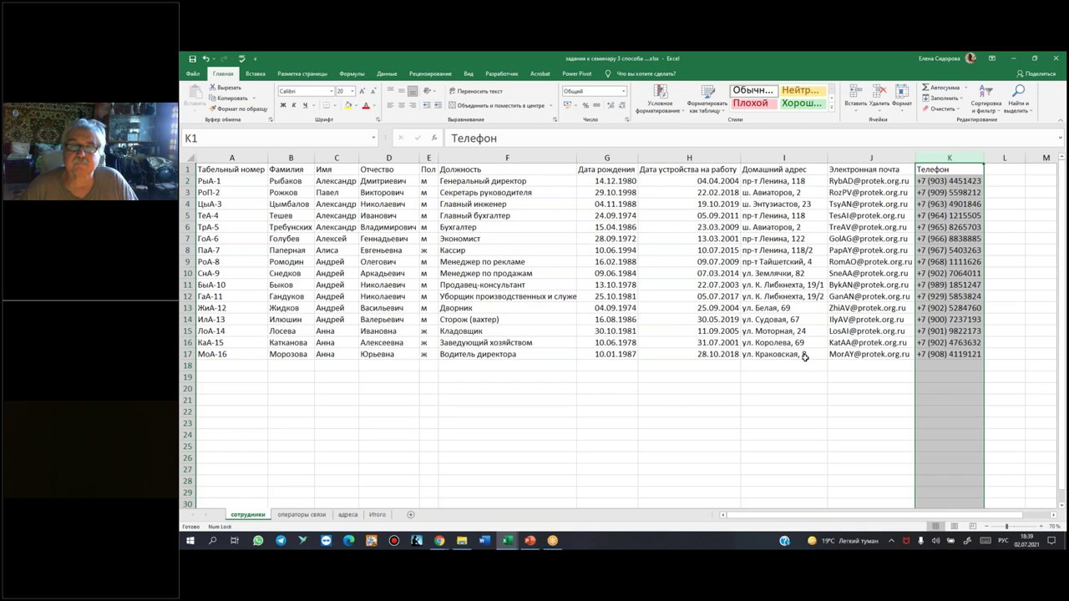
pyautogui.moveTo(996, 181); pyautogui.dragTo(1006, 349)
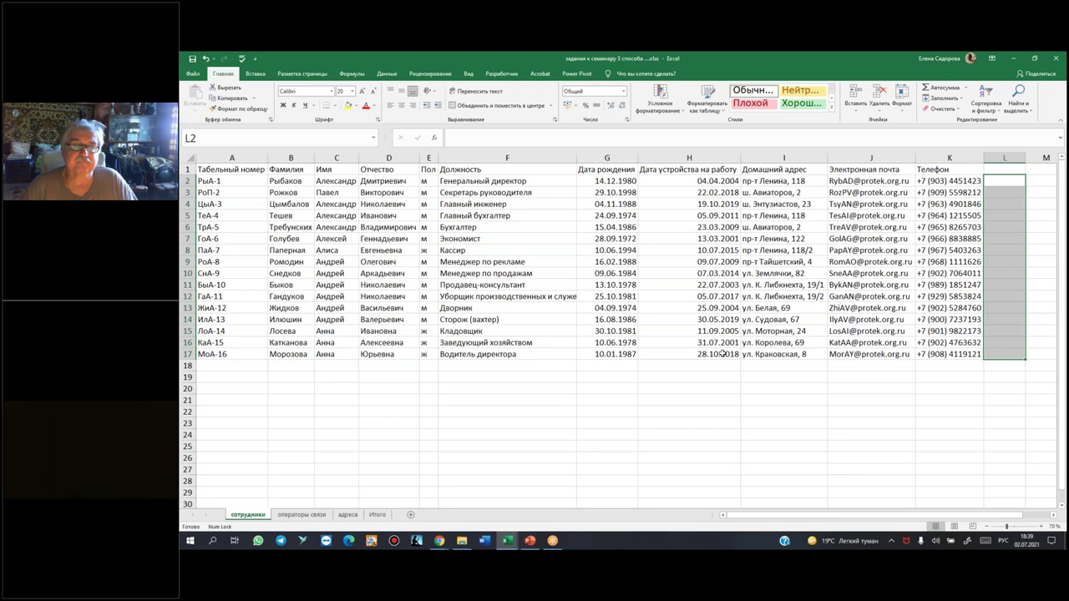
pyautogui.click(301, 515)
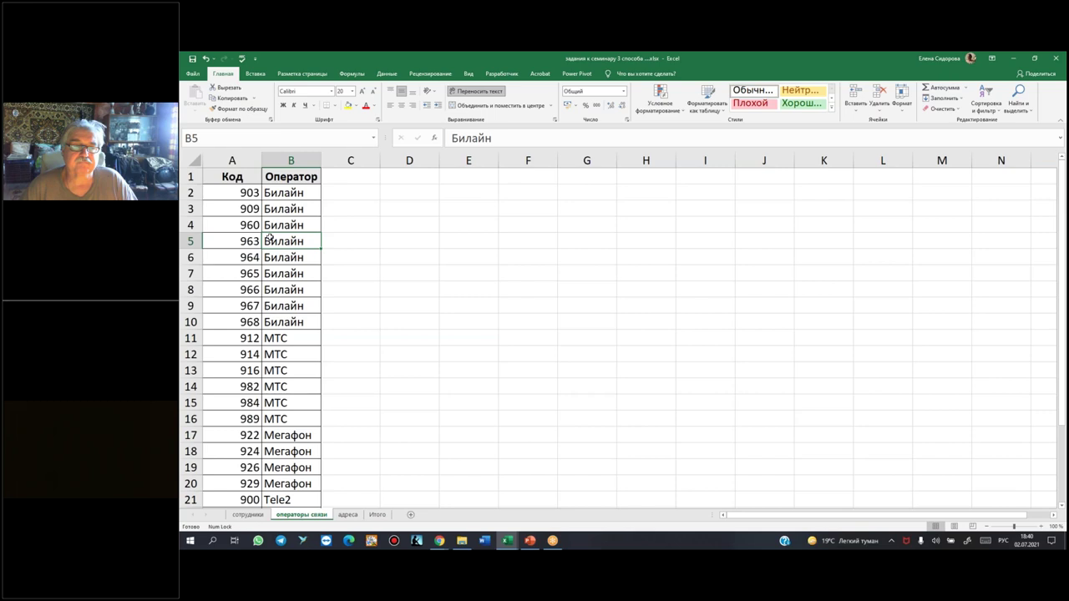
pyautogui.moveTo(240, 192); pyautogui.dragTo(239, 269)
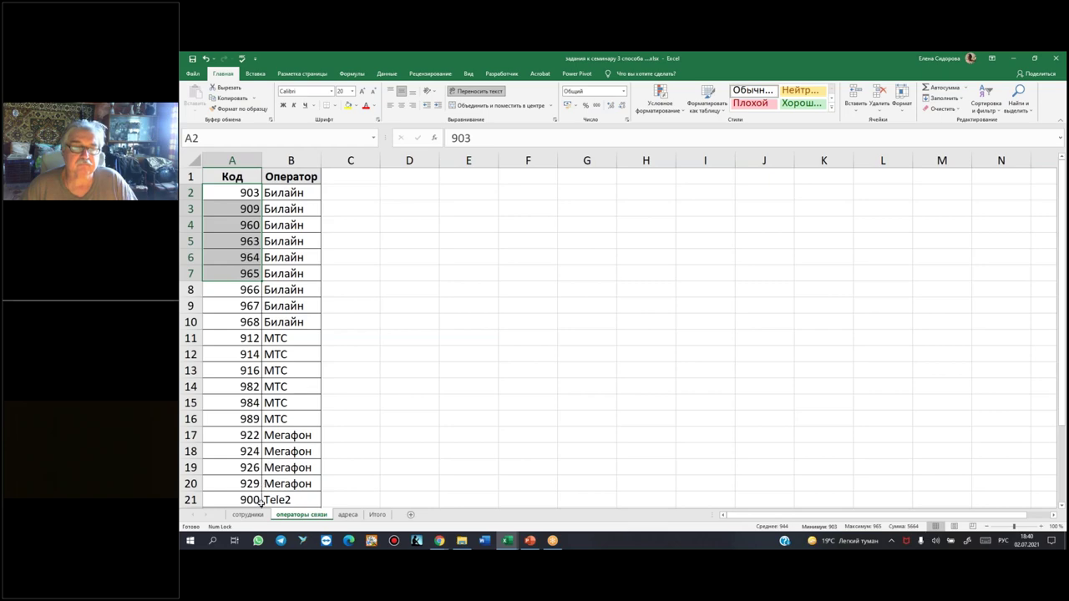
pyautogui.click(253, 515)
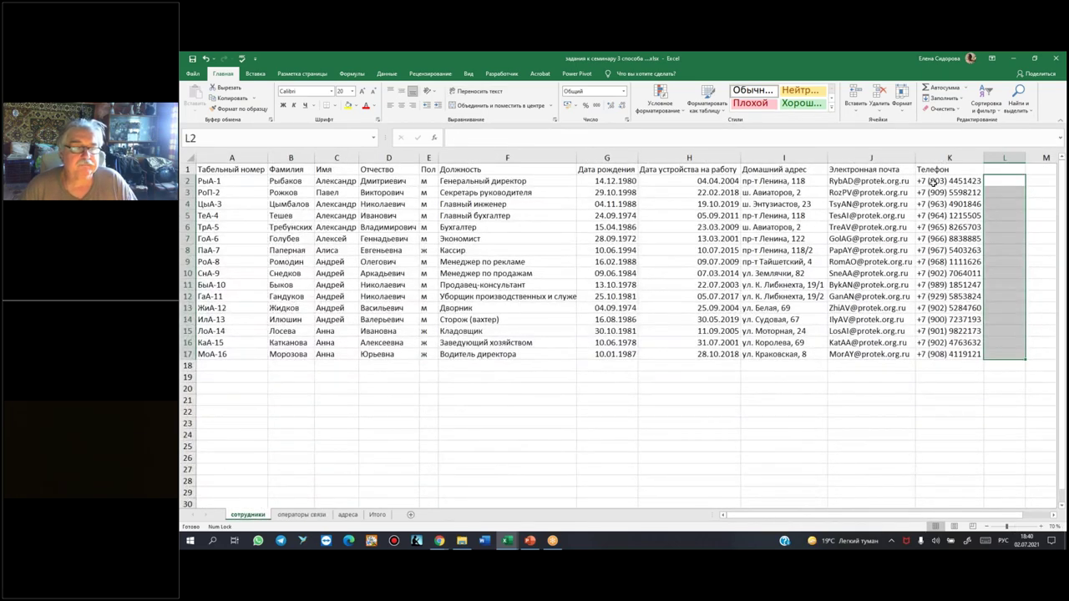
pyautogui.click(937, 195)
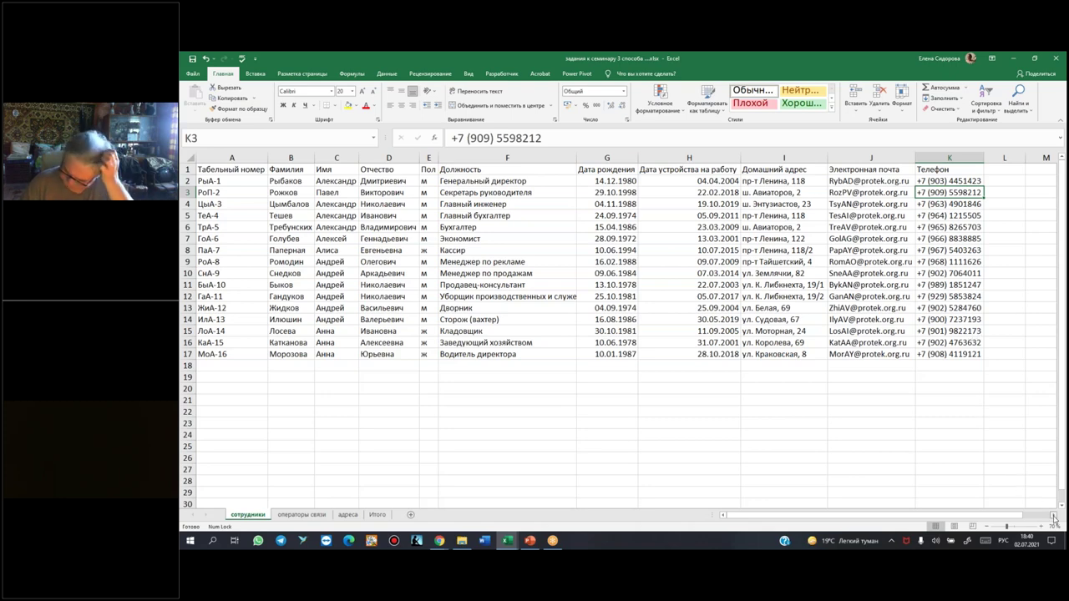
pyautogui.hscroll(2, 995, 484)
pyautogui.hscroll(2, 939, 456)
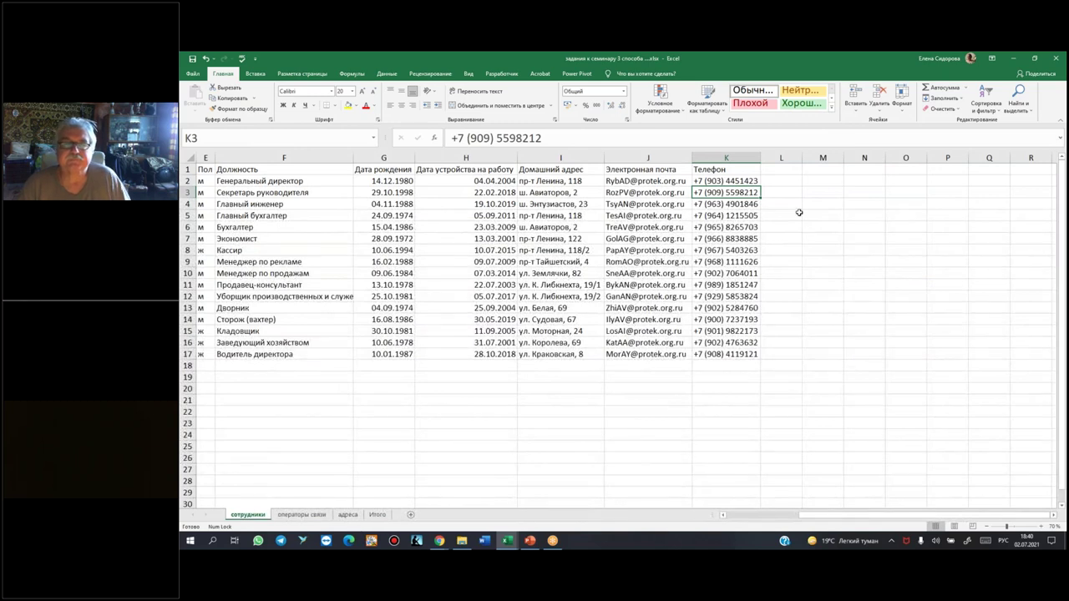
pyautogui.click(782, 179)
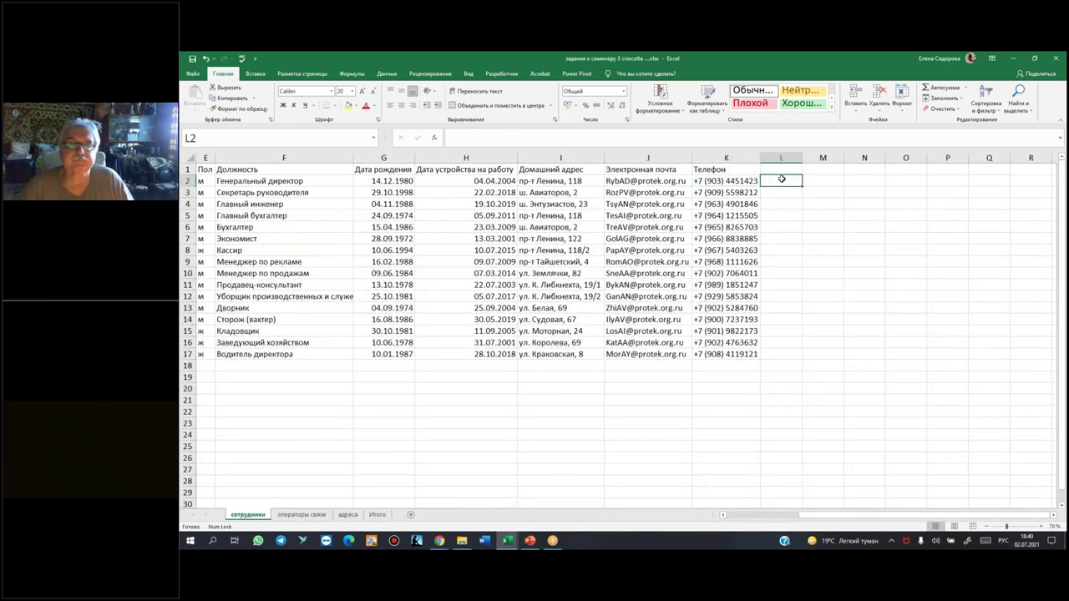
pyautogui.click(777, 168)
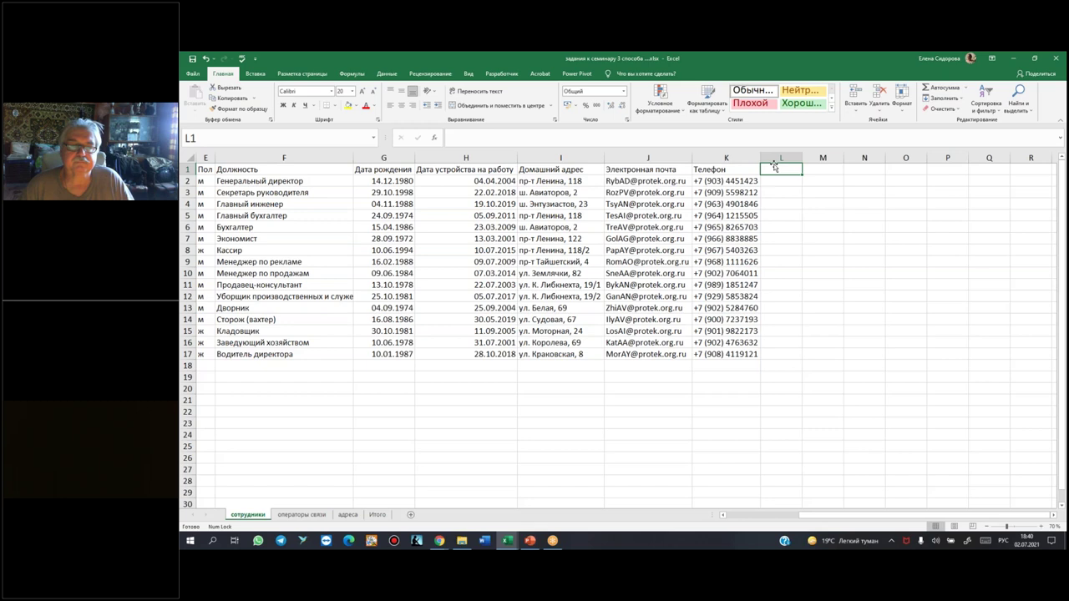
# - Enter the header Код in cell L1 next to the Телефон column
pyautogui.write('Код')
pyautogui.press('Return')
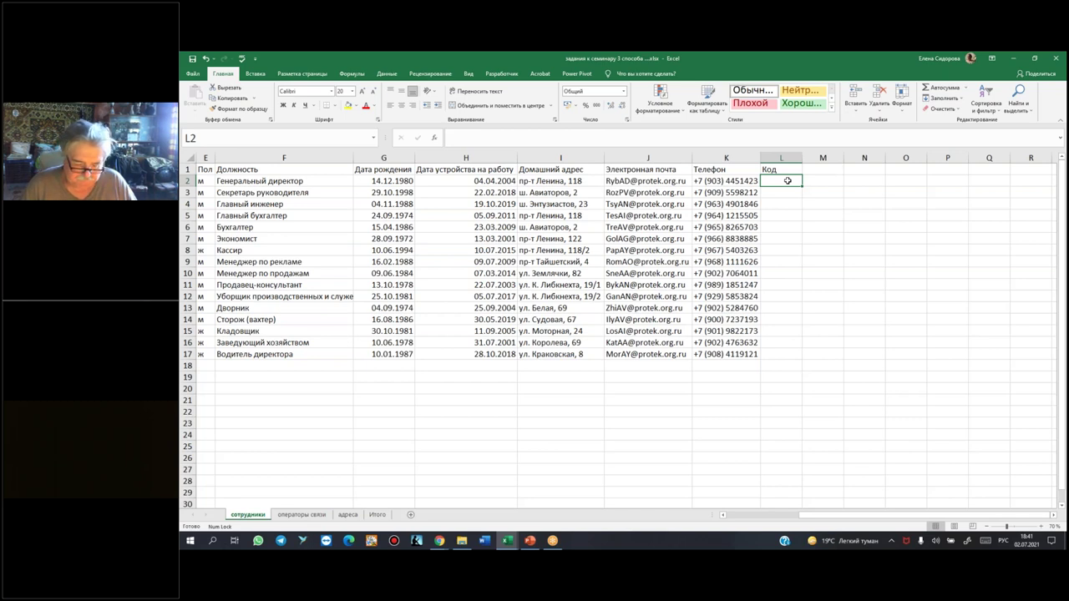
# - Enter =ПСТР(K2;5;3) in L2 to extract the operator code 903
pyautogui.doubleClick(788, 182)
pyautogui.write('=пст')
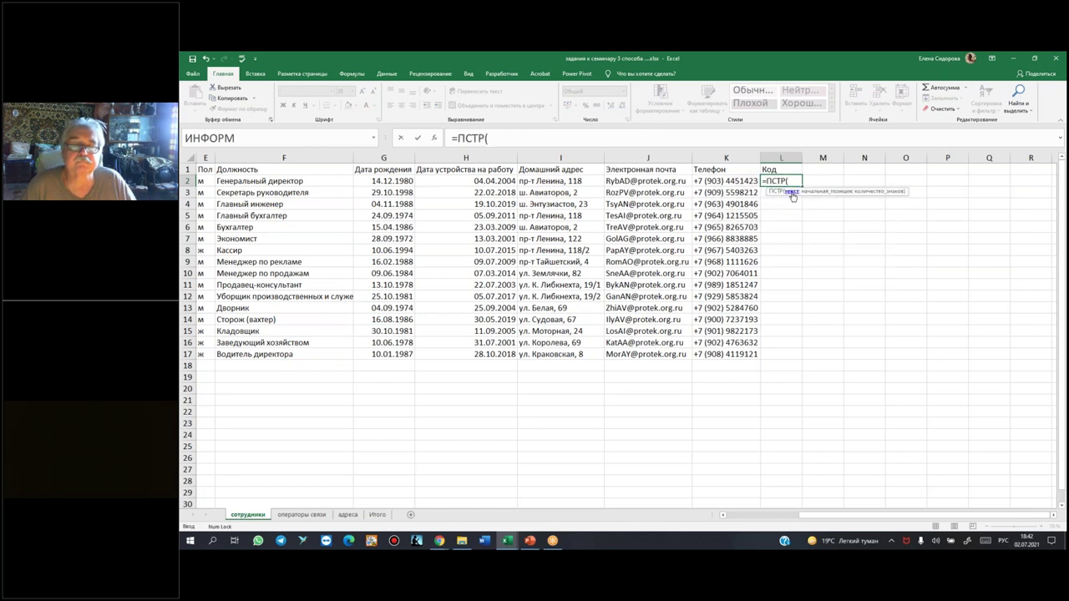
pyautogui.click(715, 182)
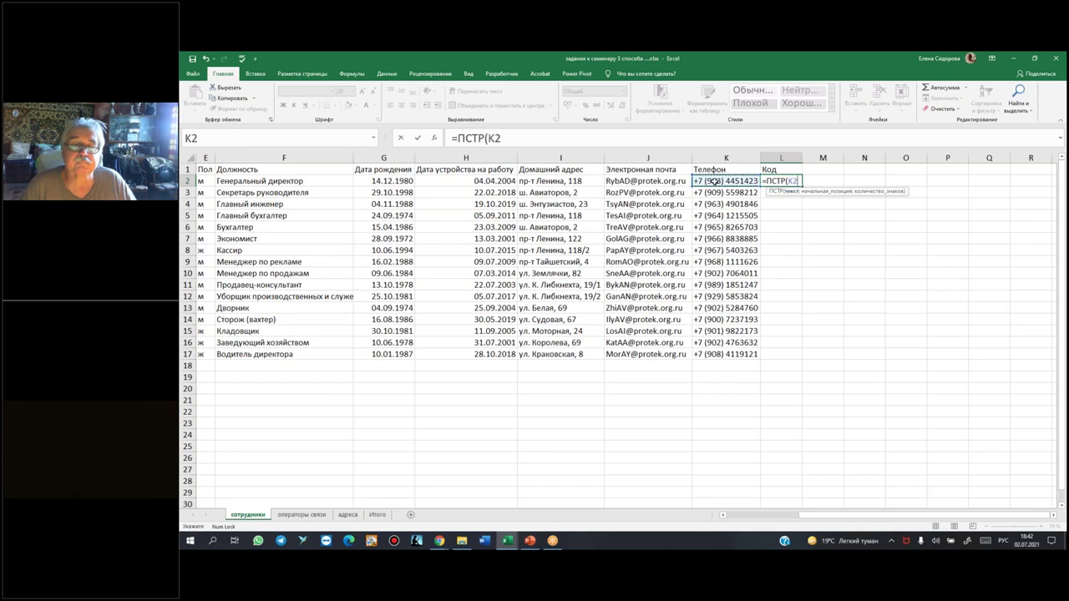
pyautogui.write(';')
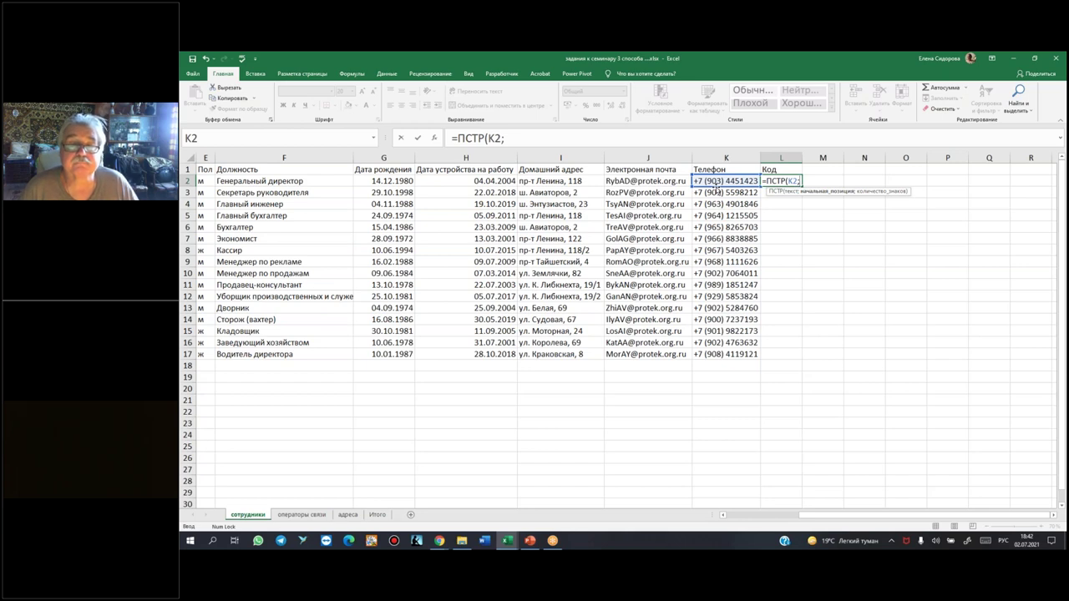
pyautogui.write('5')
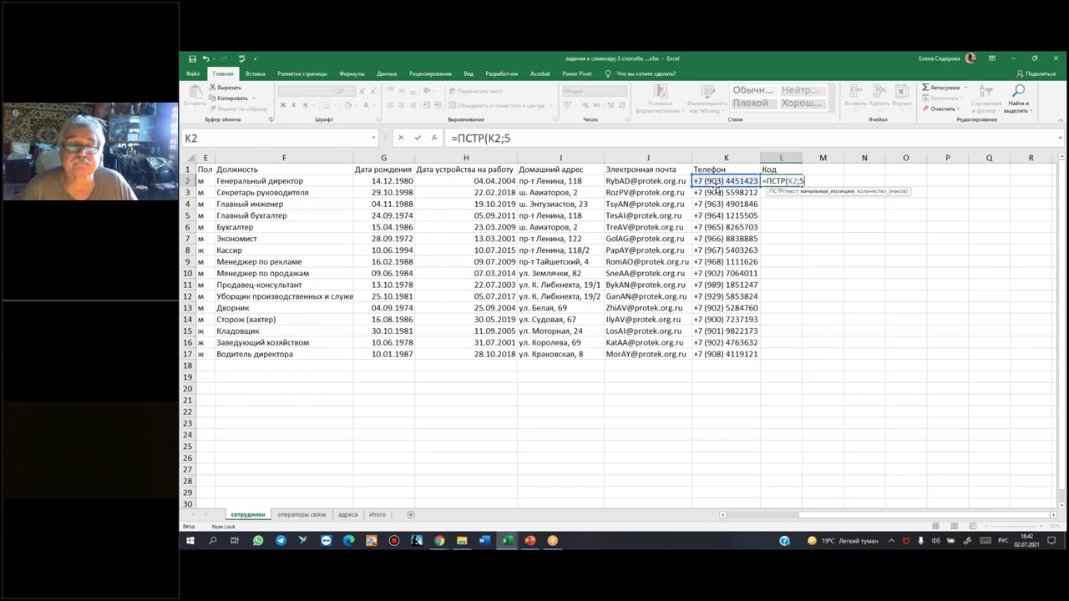
pyautogui.write(';')
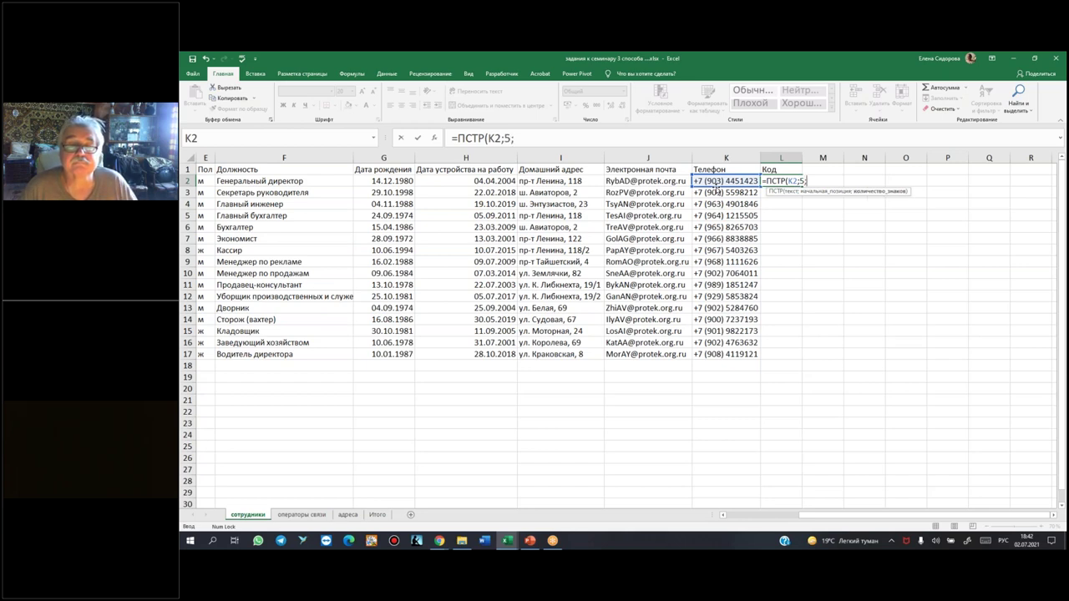
pyautogui.write('3)')
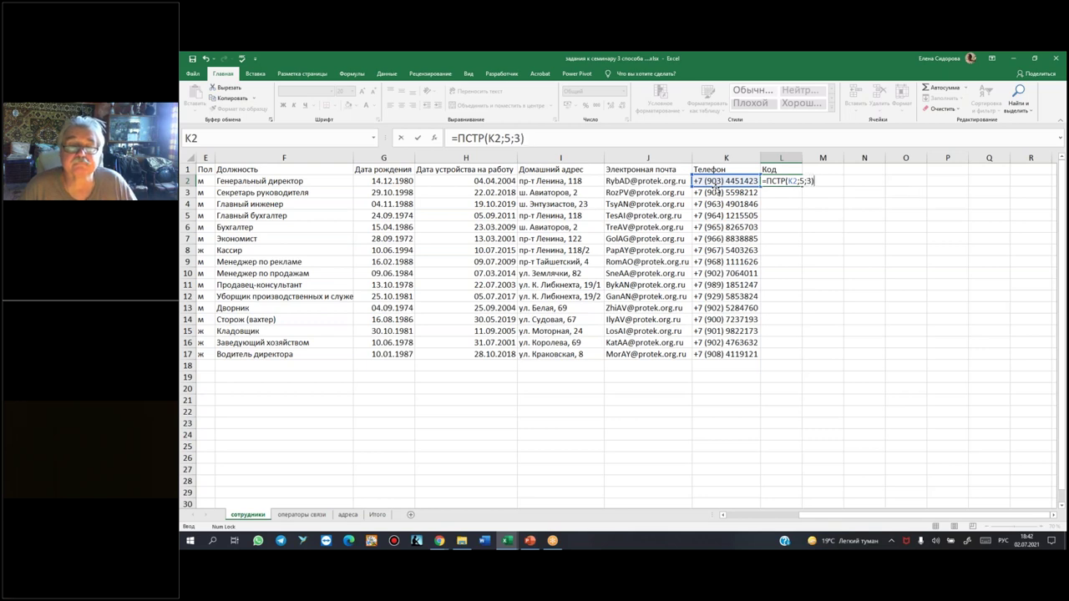
pyautogui.press('Return')
# - Fill the code formula down to L17 and switch to the операторы связи sheet
pyautogui.click(774, 181)
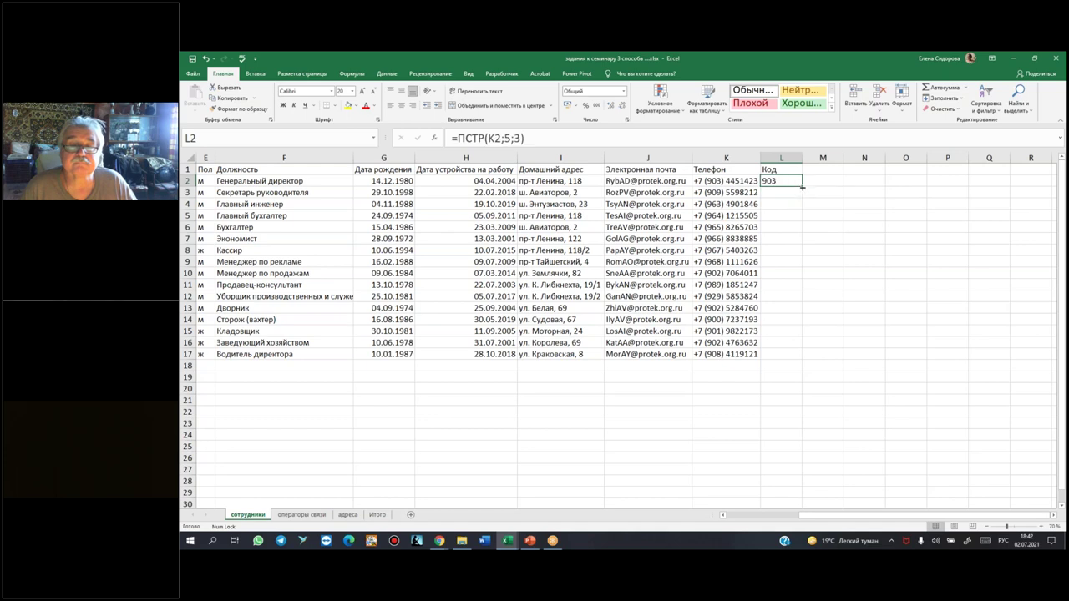
pyautogui.moveTo(802, 187); pyautogui.dragTo(802, 357)
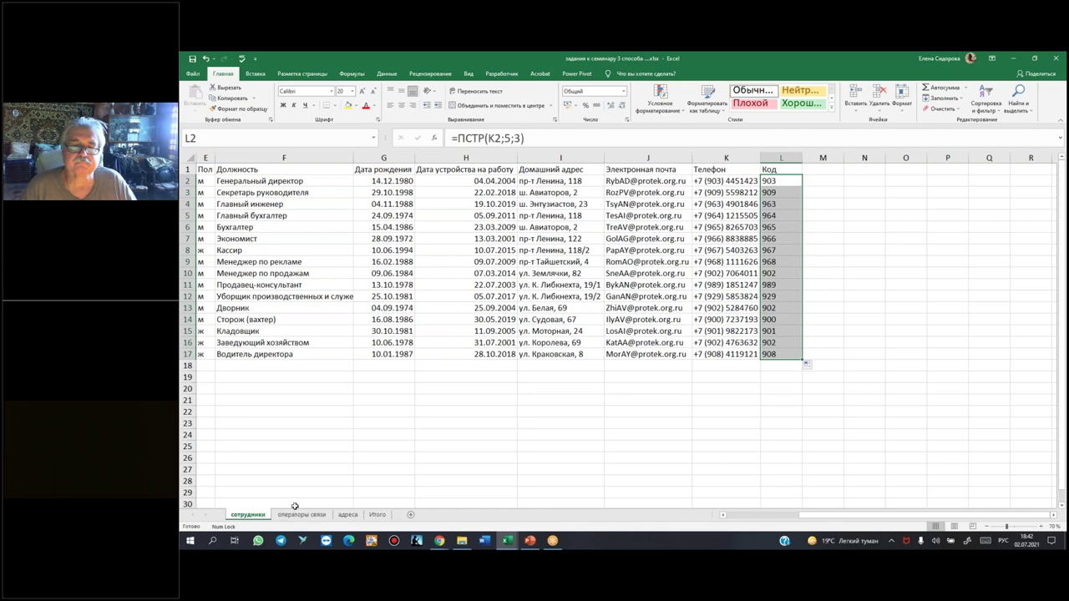
pyautogui.click(302, 516)
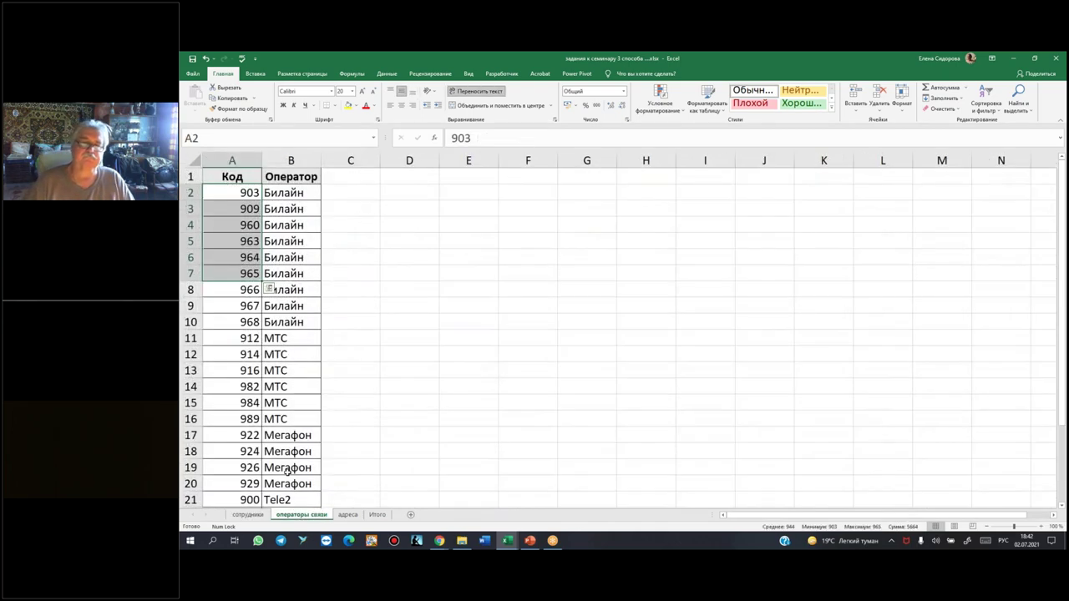
# - Select the Код/Оператор table A1:B21 with Ctrl+A and name it Связь in the Name Box
pyautogui.click(216, 353)
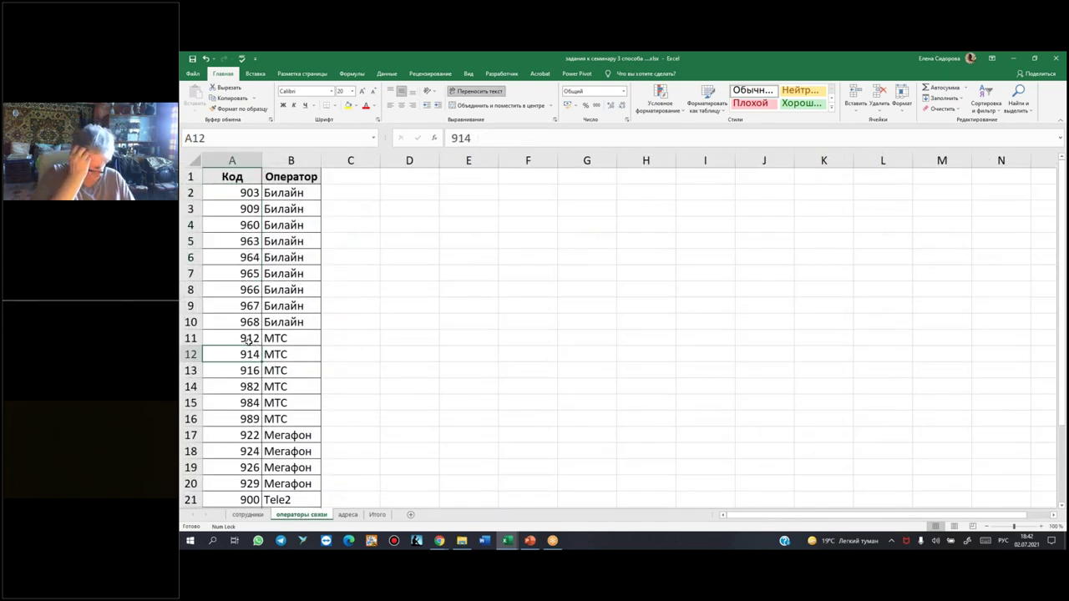
pyautogui.click(253, 275)
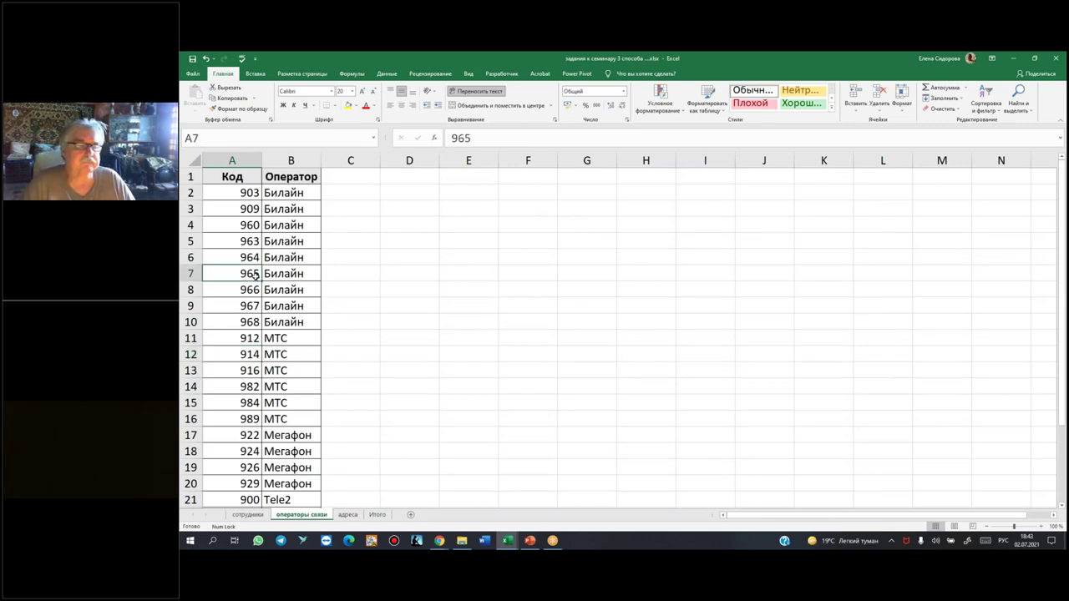
pyautogui.hotkey('ctrl', 'a')
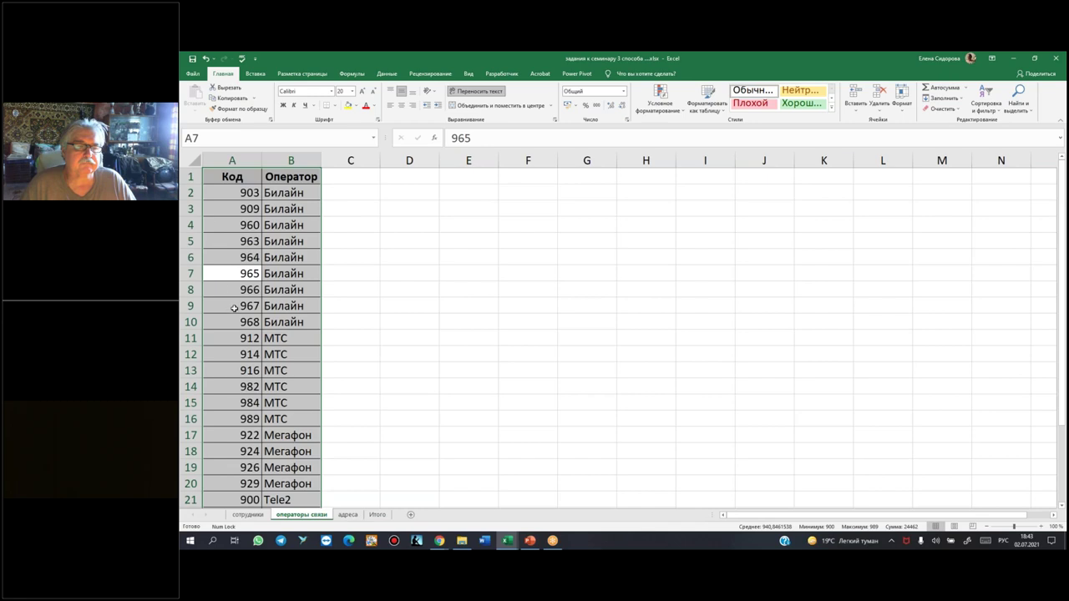
pyautogui.click(246, 221)
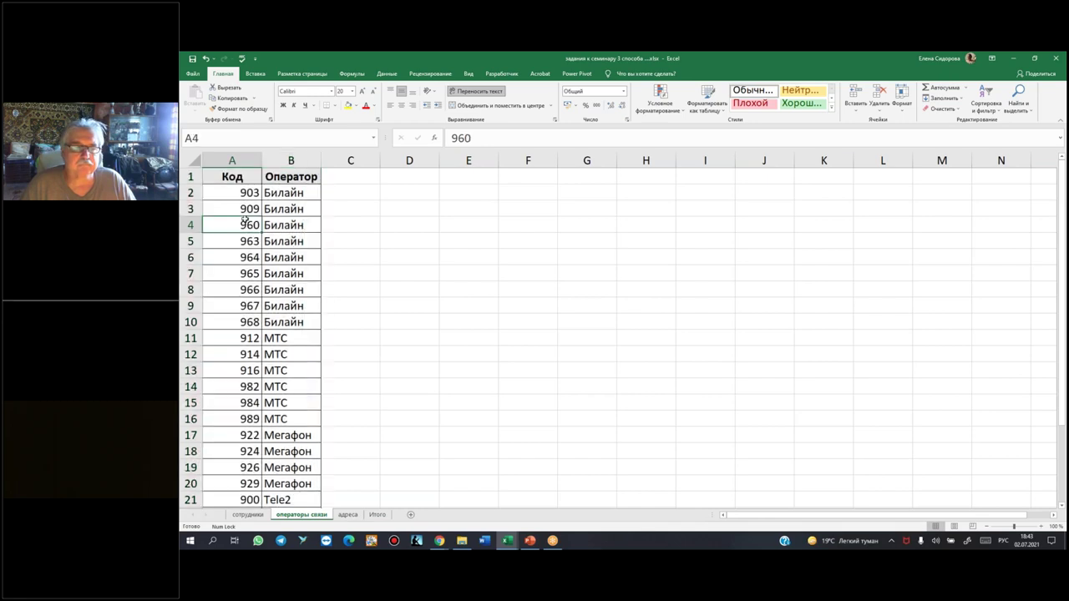
pyautogui.hotkey('ctrl', 'a')
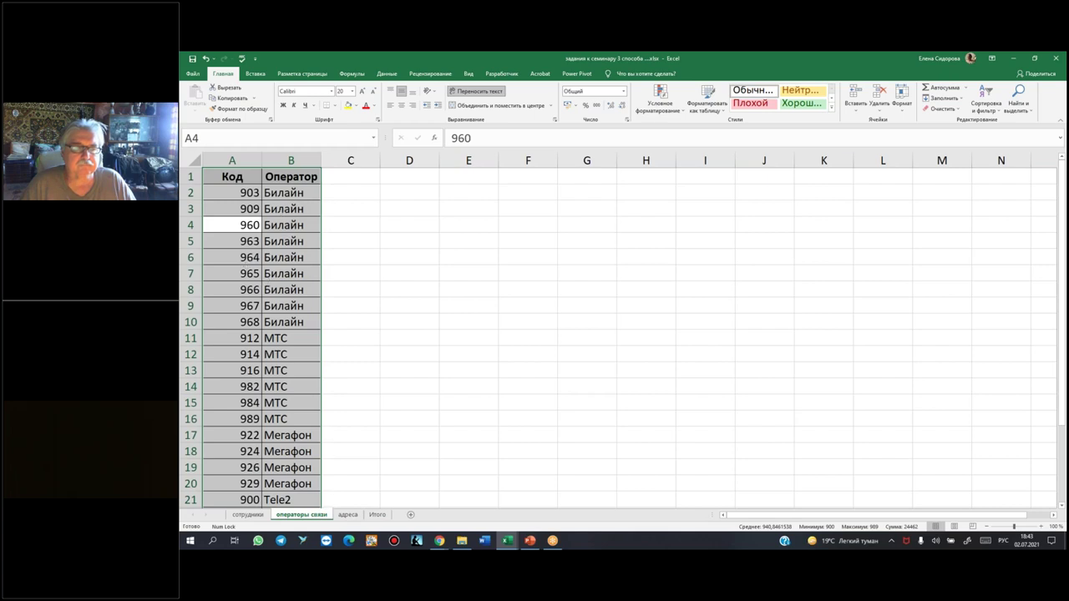
pyautogui.click(217, 143)
pyautogui.write('c')
pyautogui.write('яз')
pyautogui.write('ь')
pyautogui.press('Return')
pyautogui.click(247, 195)
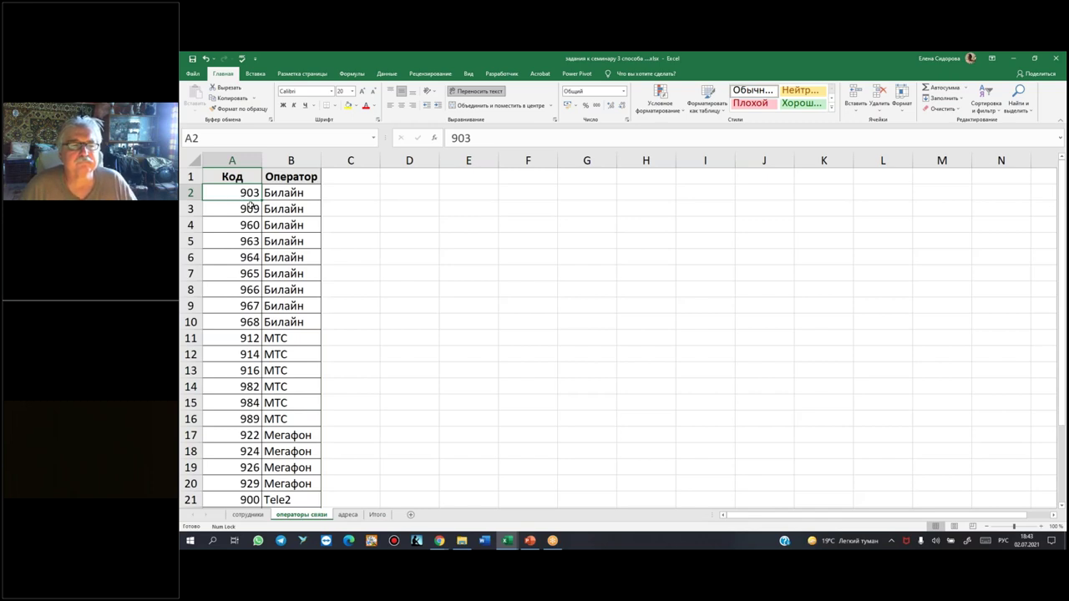
pyautogui.click(275, 222)
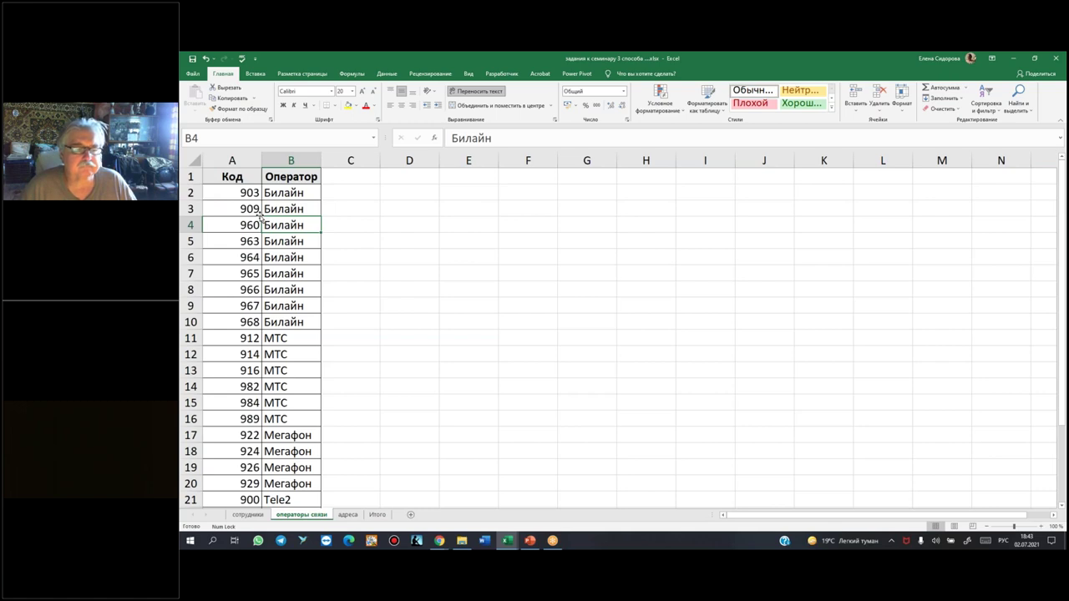
pyautogui.click(455, 244)
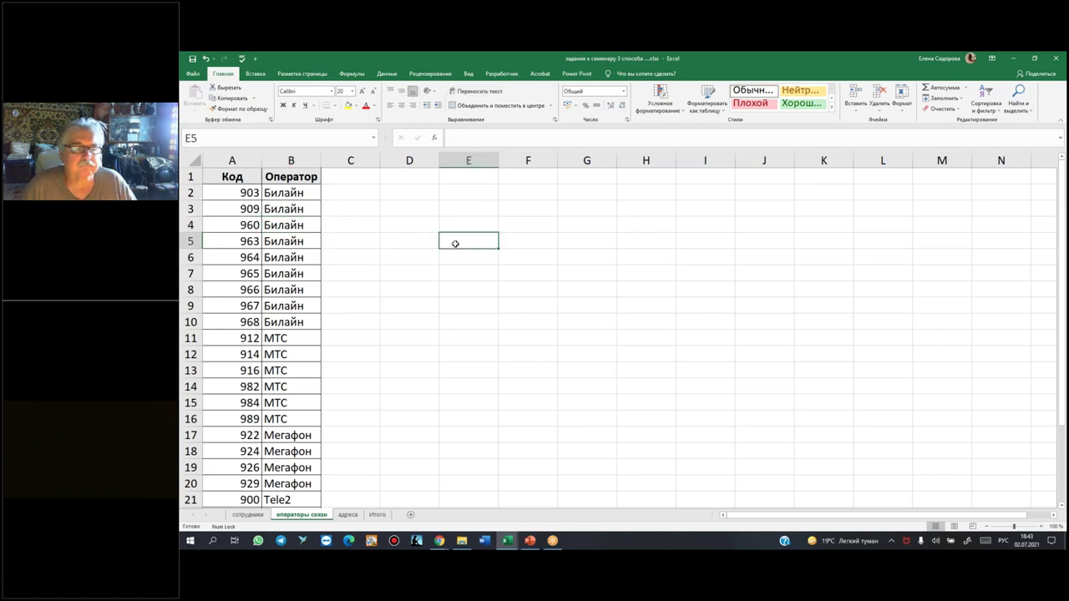
# - Pick Связь from the Name Box list to select table A1:B21
pyautogui.click(374, 138)
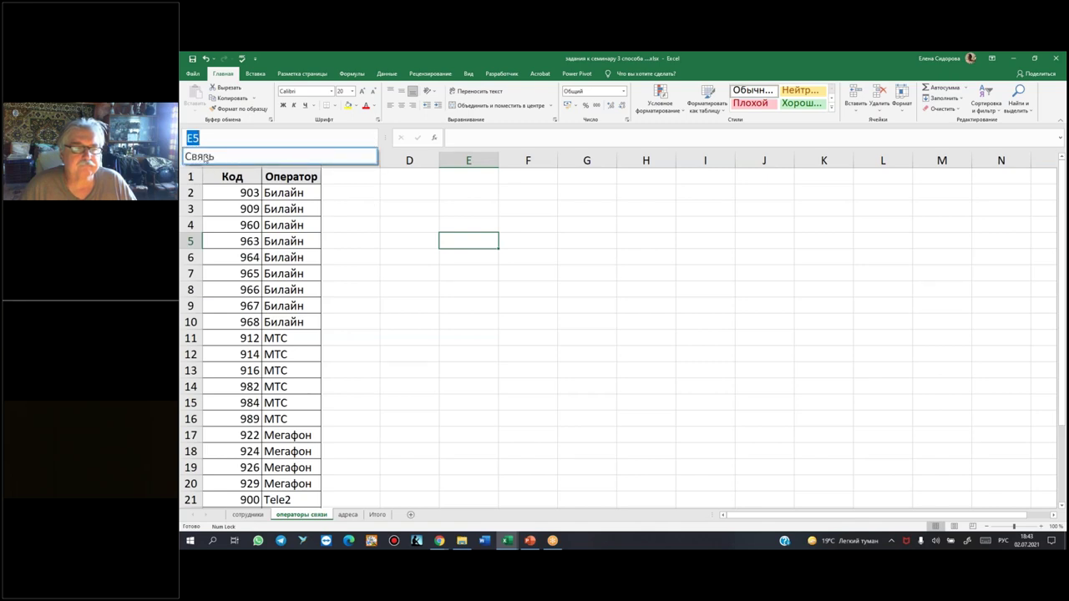
pyautogui.click(198, 157)
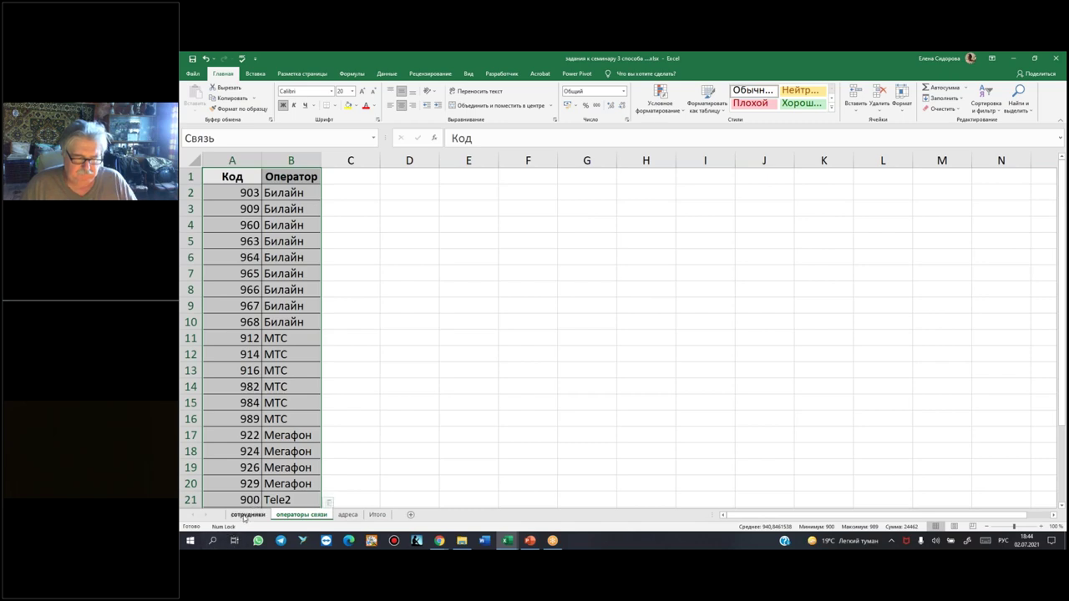
# - On the сотрудники sheet, add the header Оператор in cell M1
pyautogui.click(246, 514)
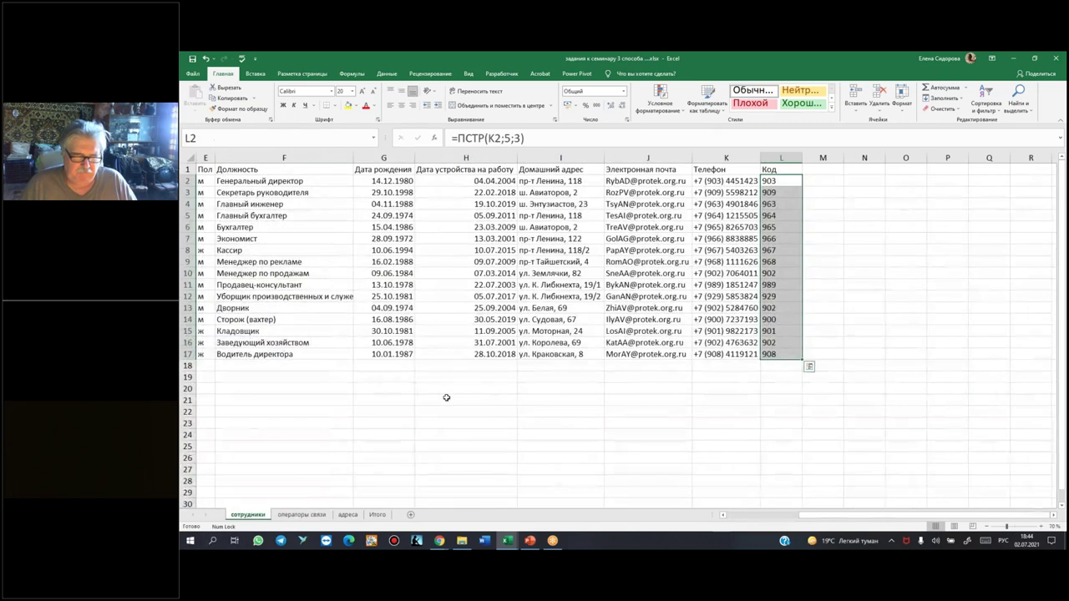
pyautogui.click(827, 170)
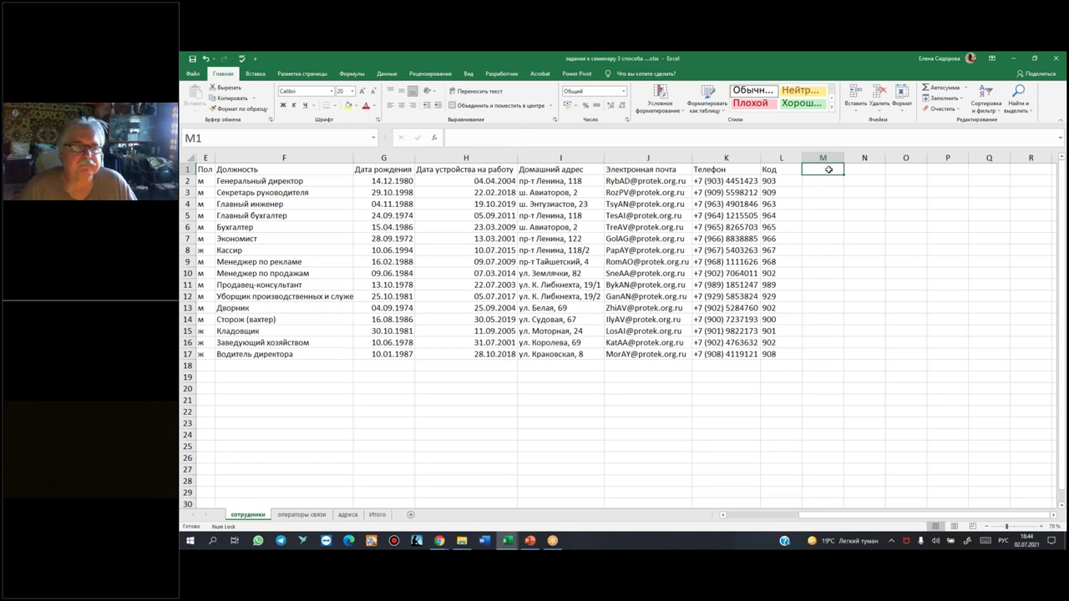
pyautogui.write('Оператор')
pyautogui.press('Return')
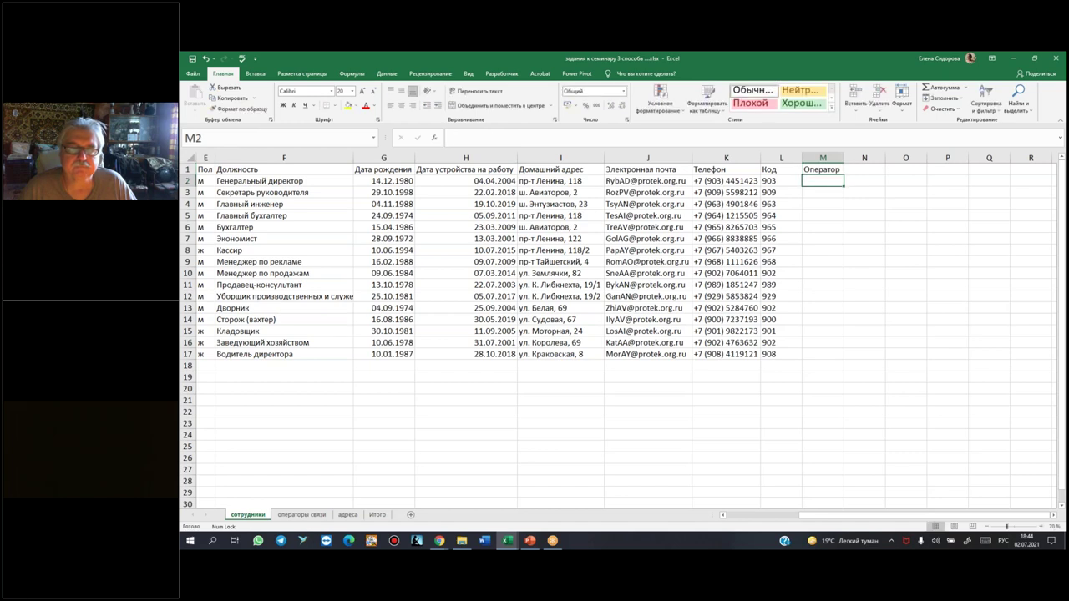
# - Enter =ВПР(L2;Связь;2;0) in M2, which currently returns #Н/Д
pyautogui.write('=впр')
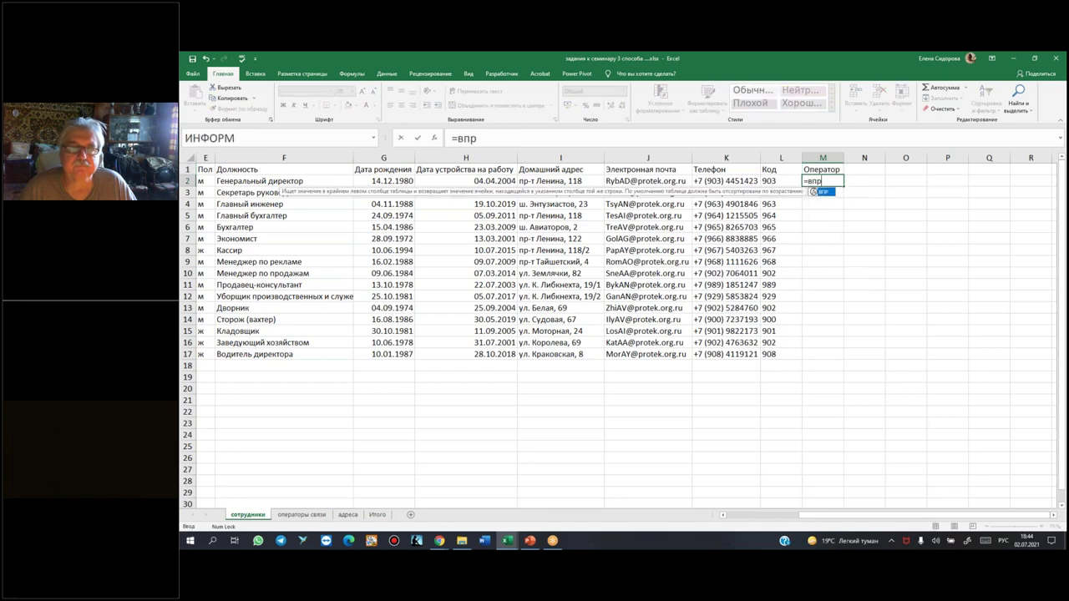
pyautogui.press('Tab')
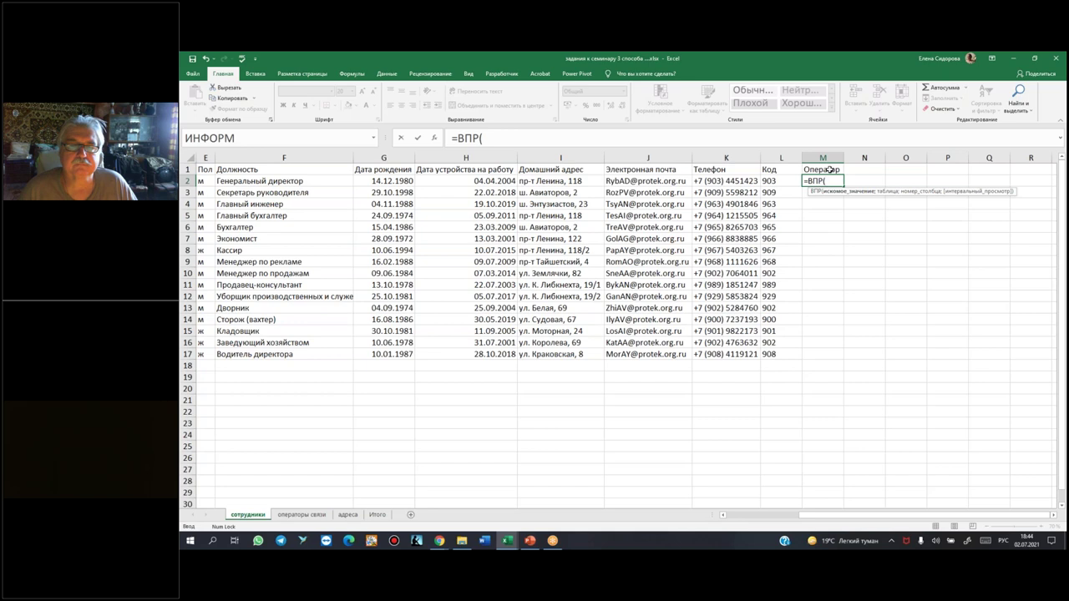
pyautogui.click(787, 180)
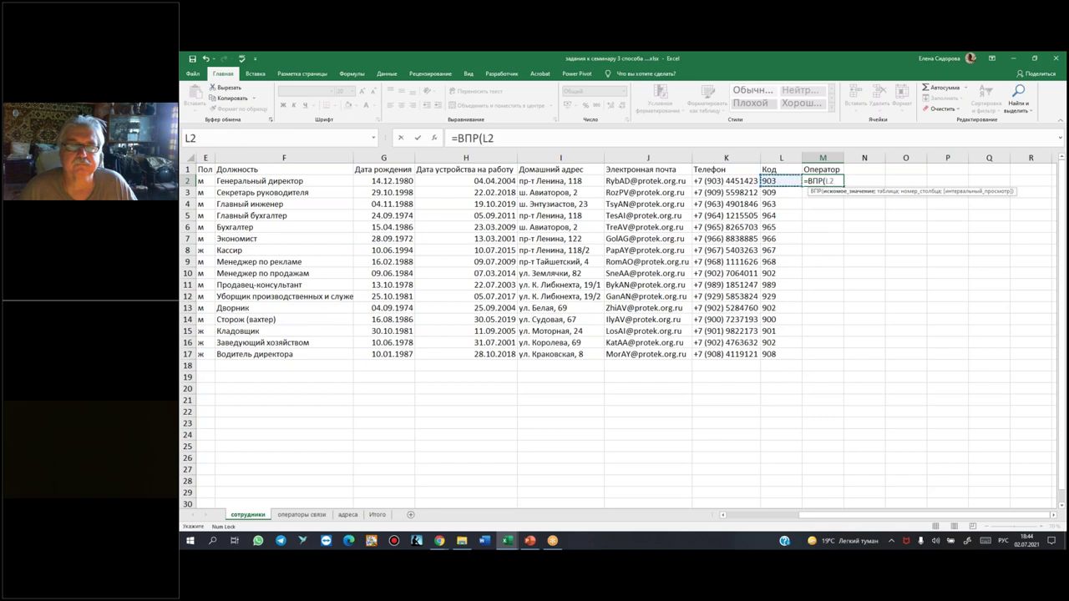
pyautogui.write(';')
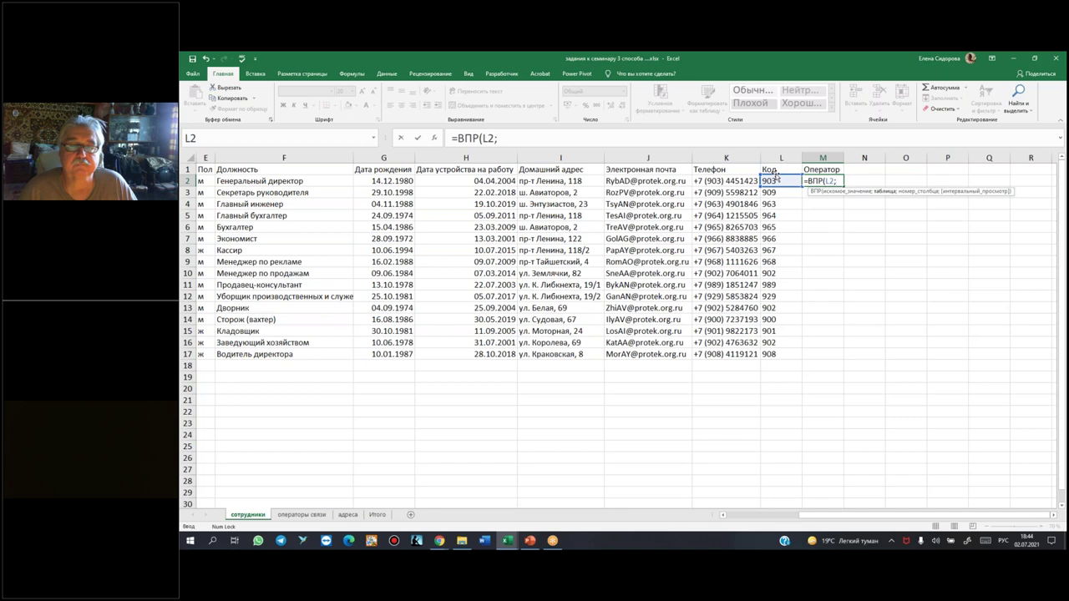
pyautogui.write('св')
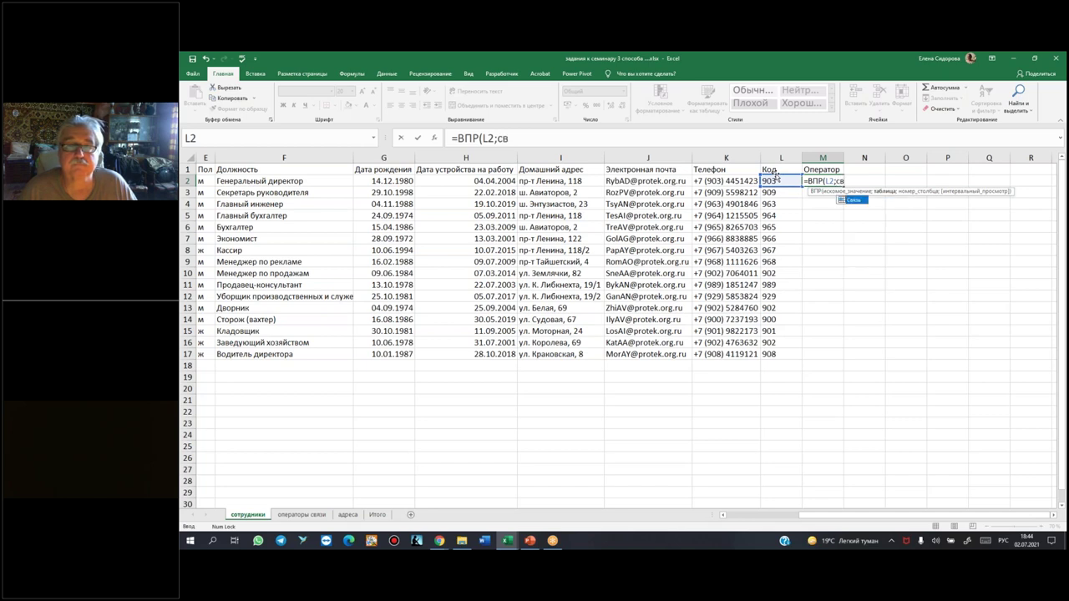
pyautogui.press('Tab')
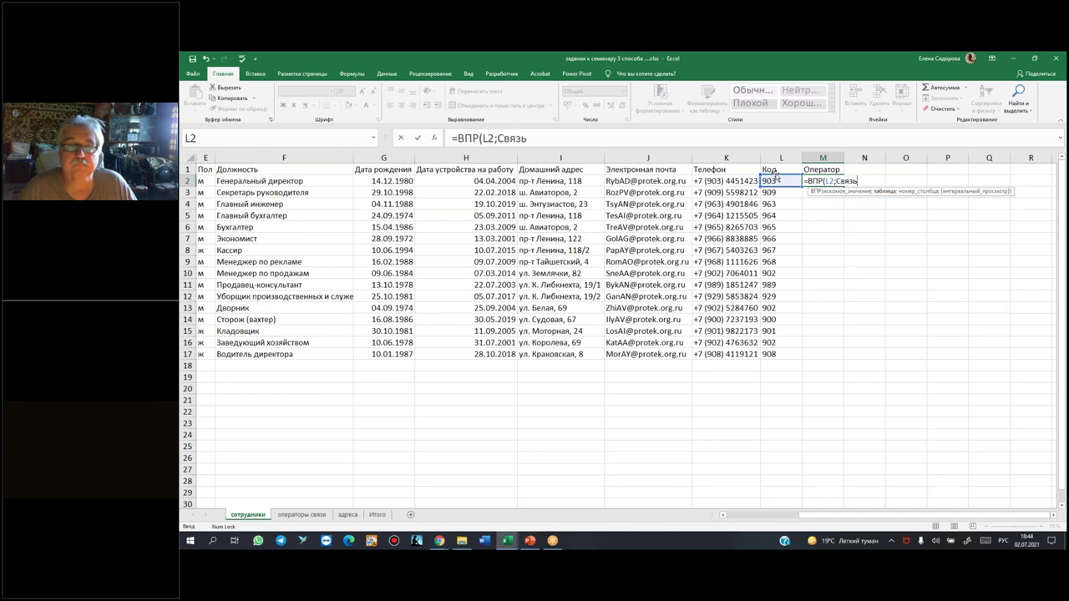
pyautogui.write(';')
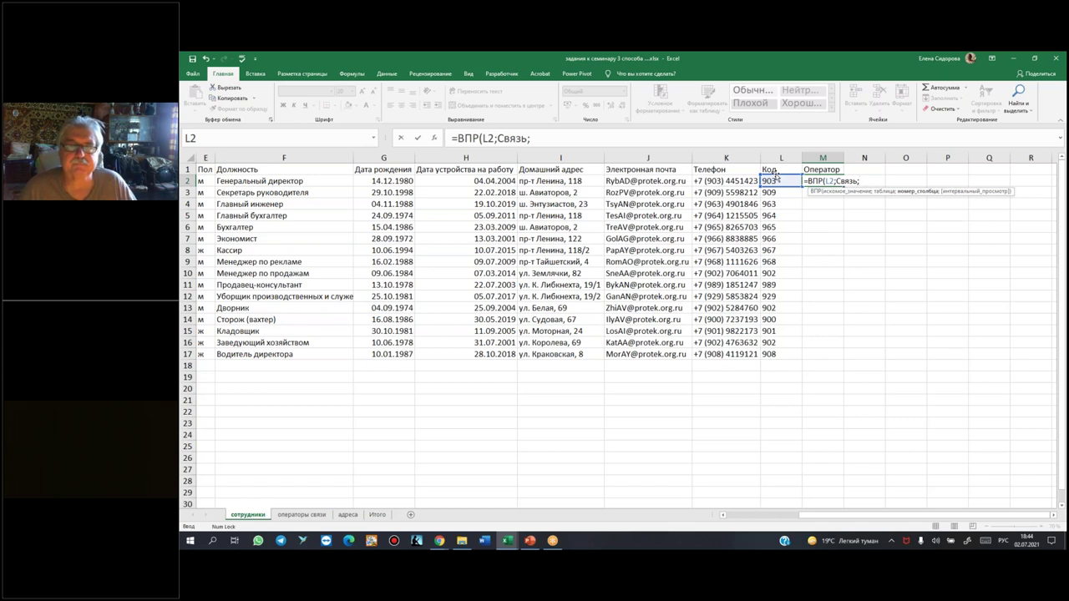
pyautogui.write('2')
pyautogui.write(';')
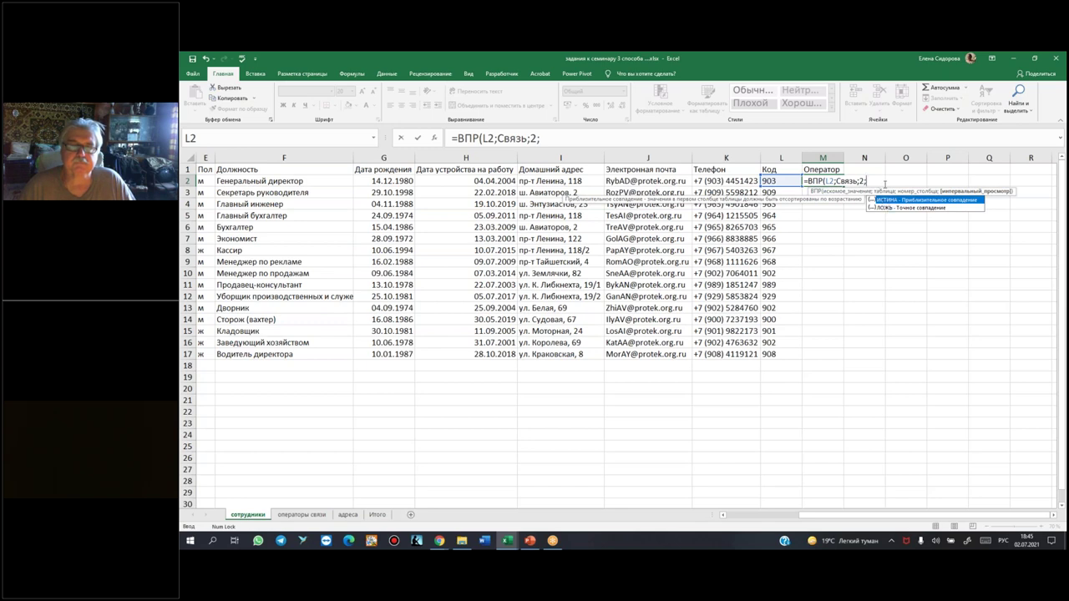
pyautogui.write('0')
pyautogui.hotkey('ctrl', 'Return')
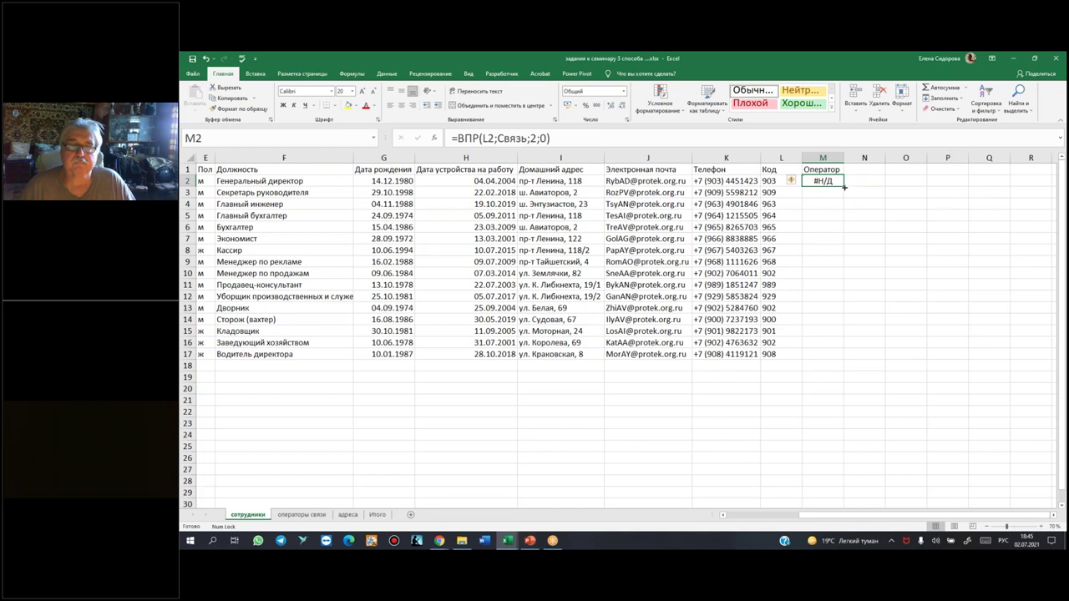
# - Fill M2's operator lookup down to M17, which shows #Н/Д throughout, then view the операторы связи sheet
pyautogui.doubleClick(844, 186)
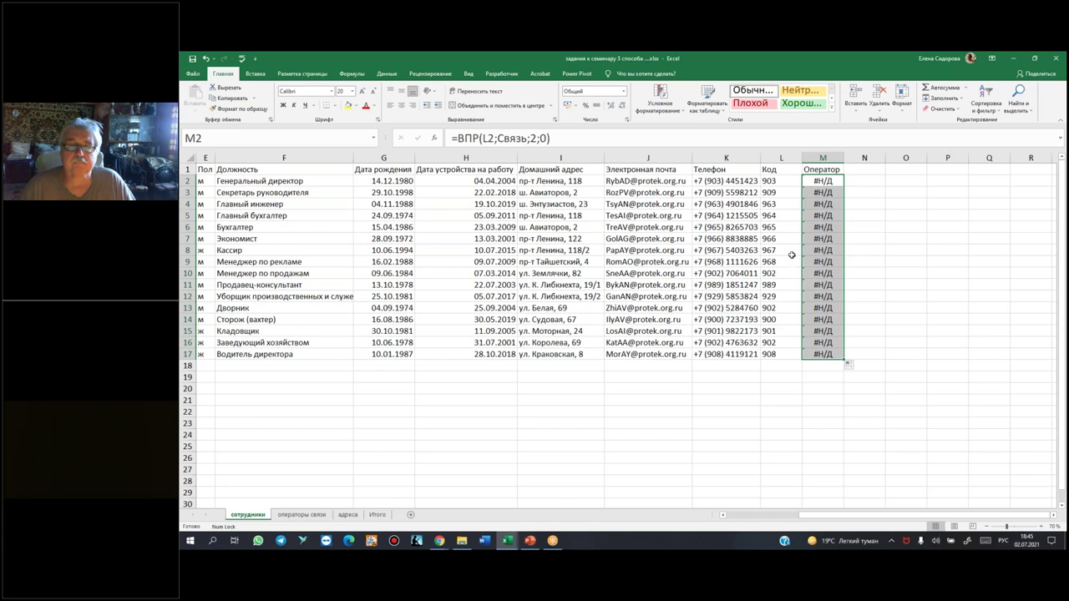
pyautogui.click(780, 181)
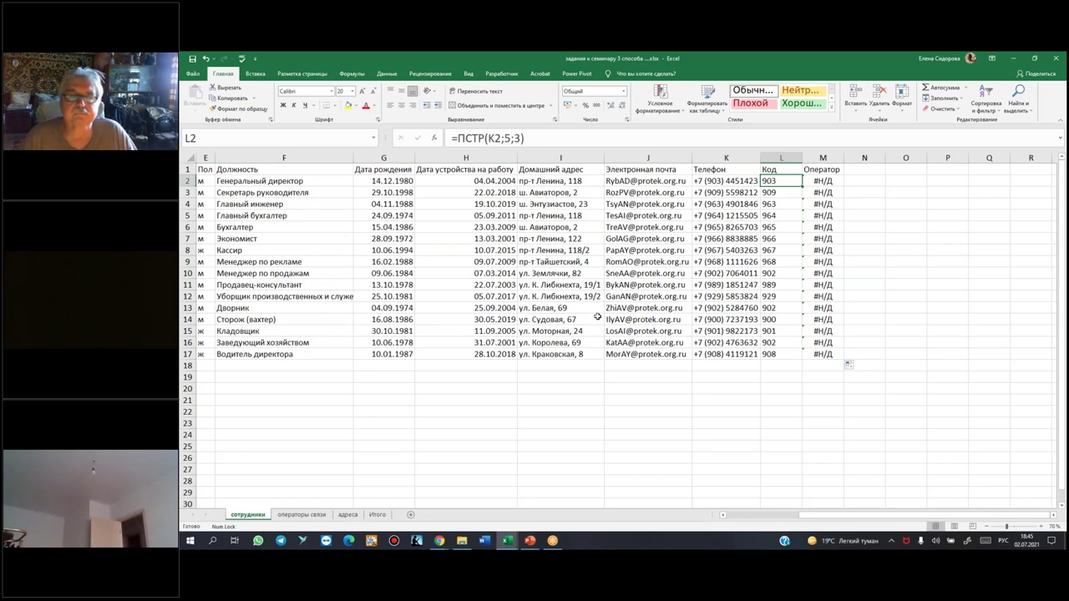
pyautogui.click(307, 514)
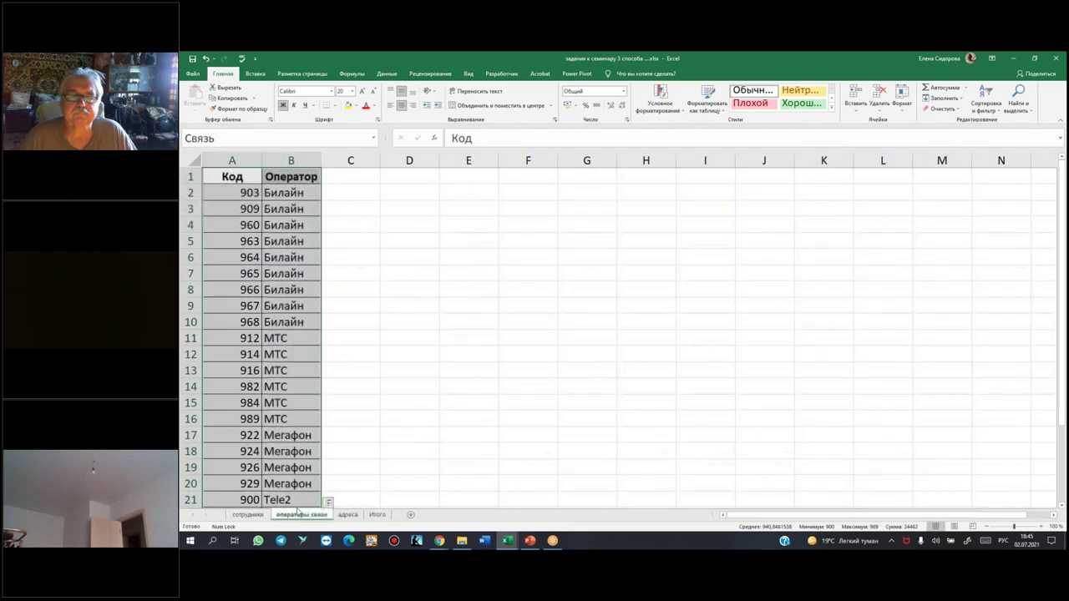
# - Check the first code in A2 of операторы связи, then return to the сотрудники sheet
pyautogui.click(223, 198)
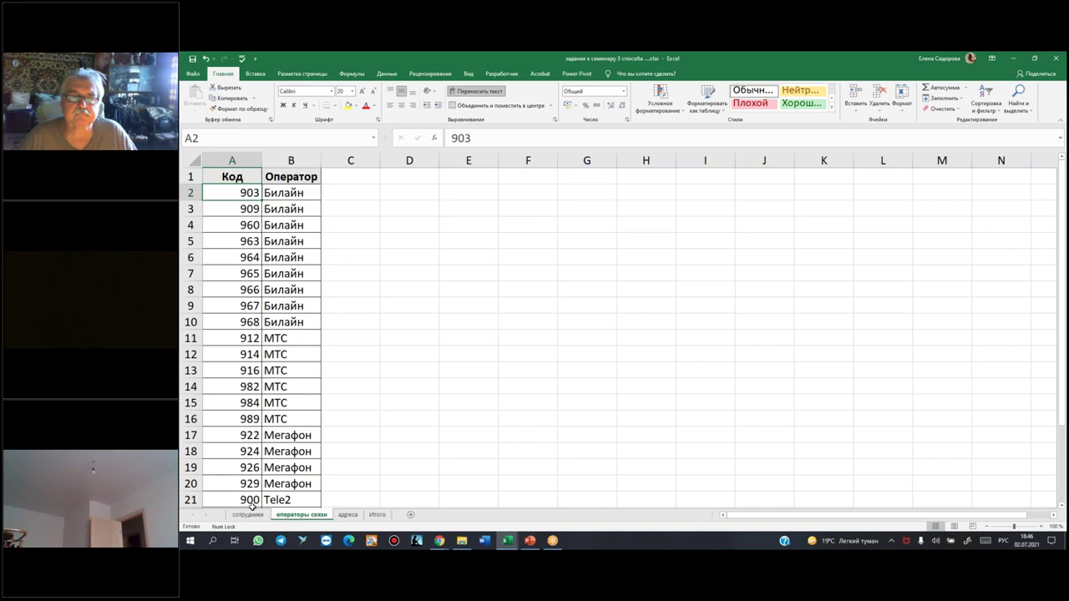
pyautogui.click(247, 515)
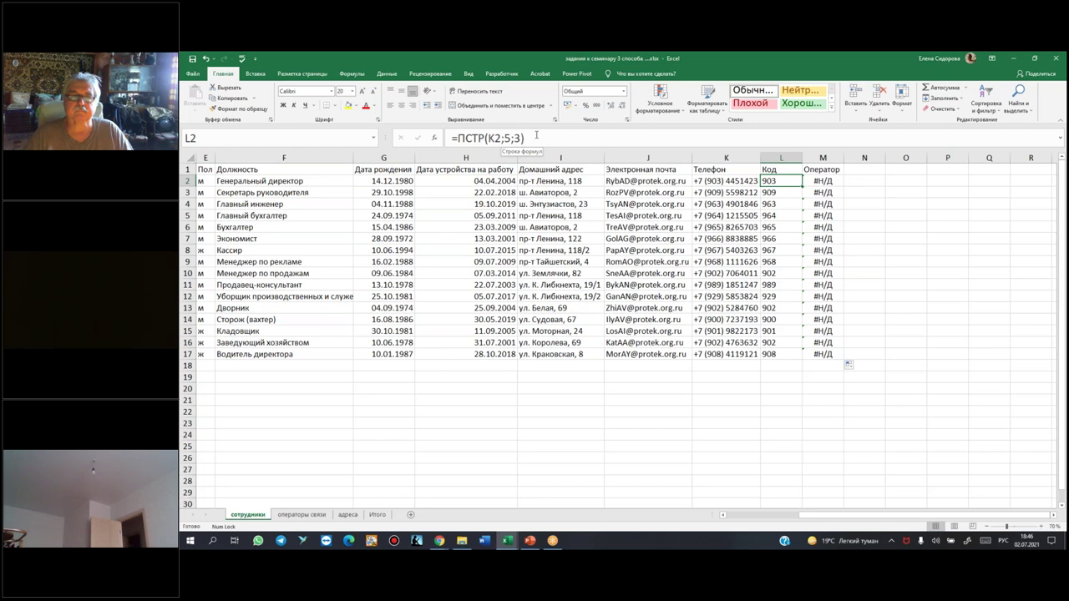
# - Append *1 to L2's code formula and fill it down to L17 so the lookup returns operator names
pyautogui.click(539, 137)
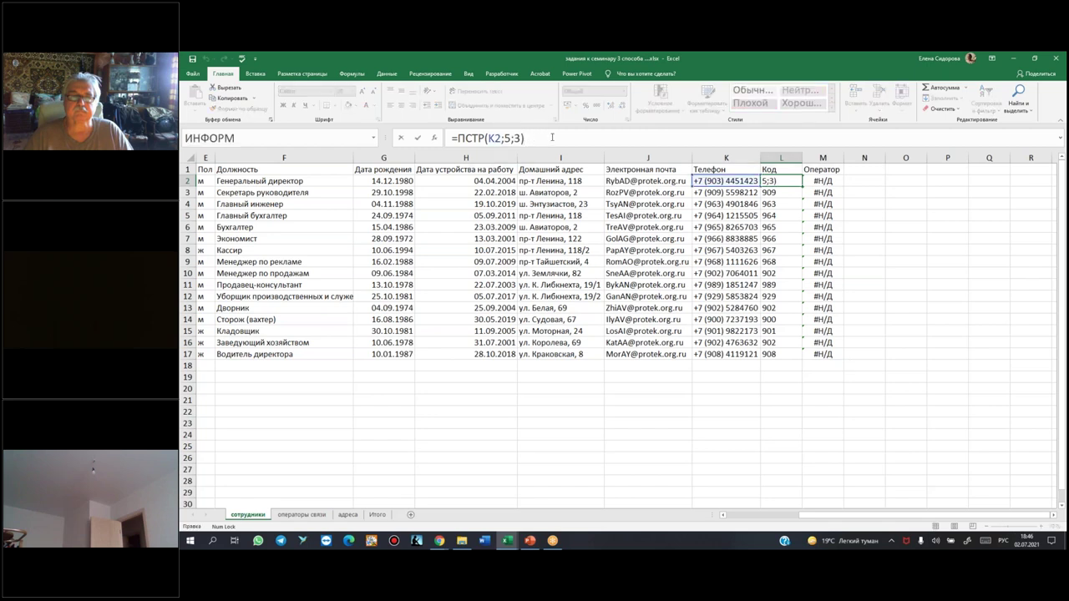
pyautogui.write('*')
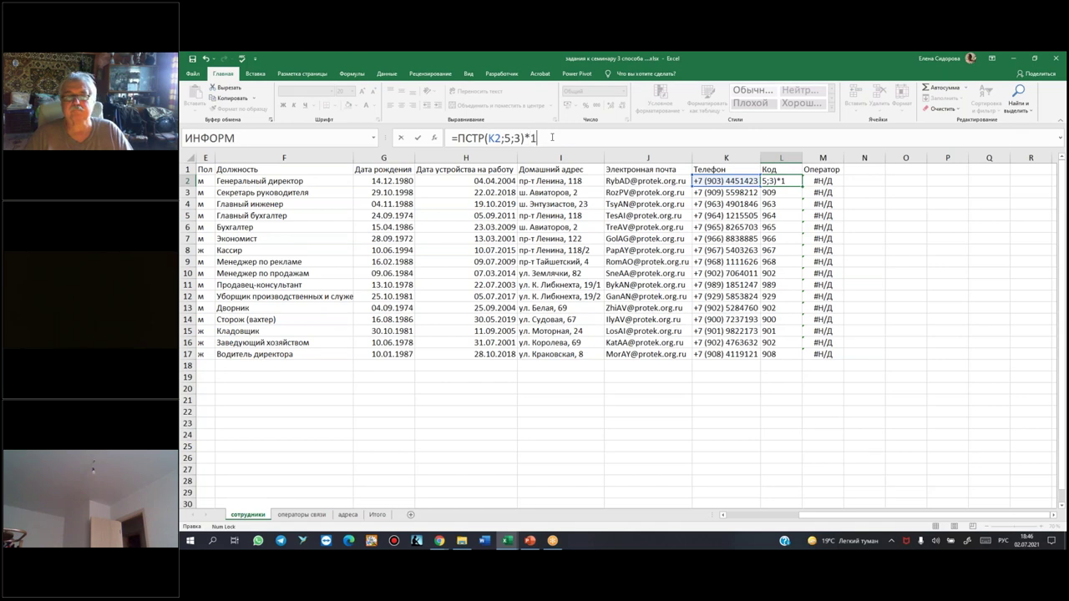
pyautogui.press('Return')
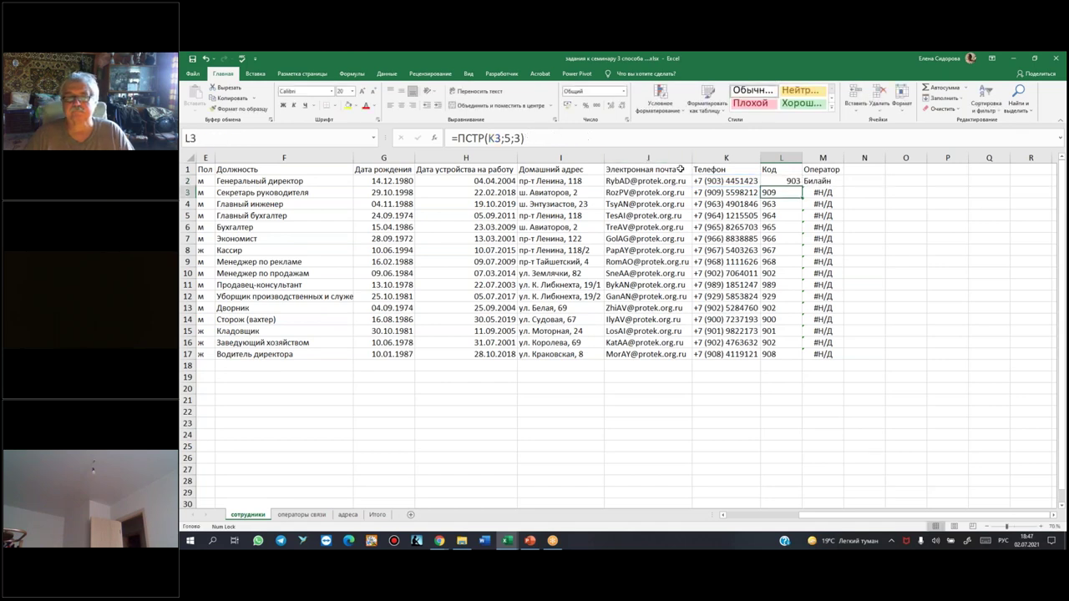
pyautogui.click(786, 180)
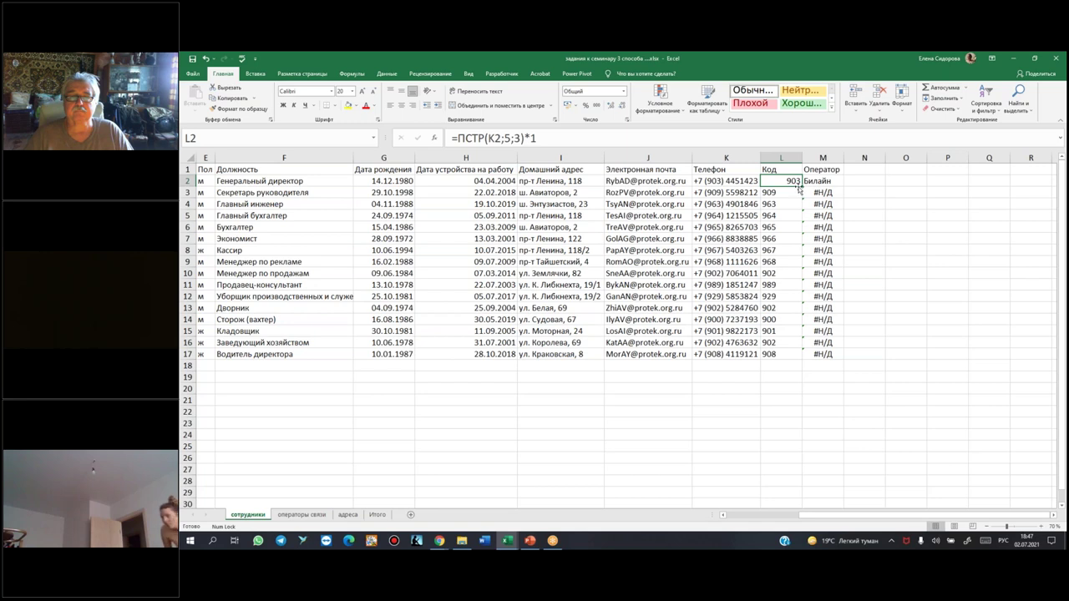
pyautogui.doubleClick(800, 187)
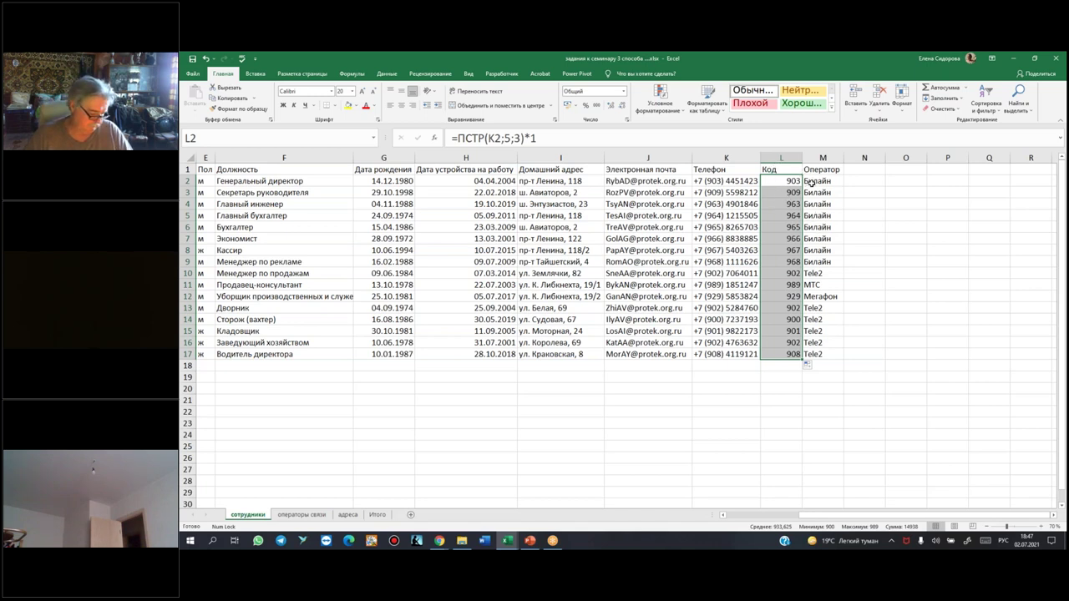
pyautogui.click(782, 159)
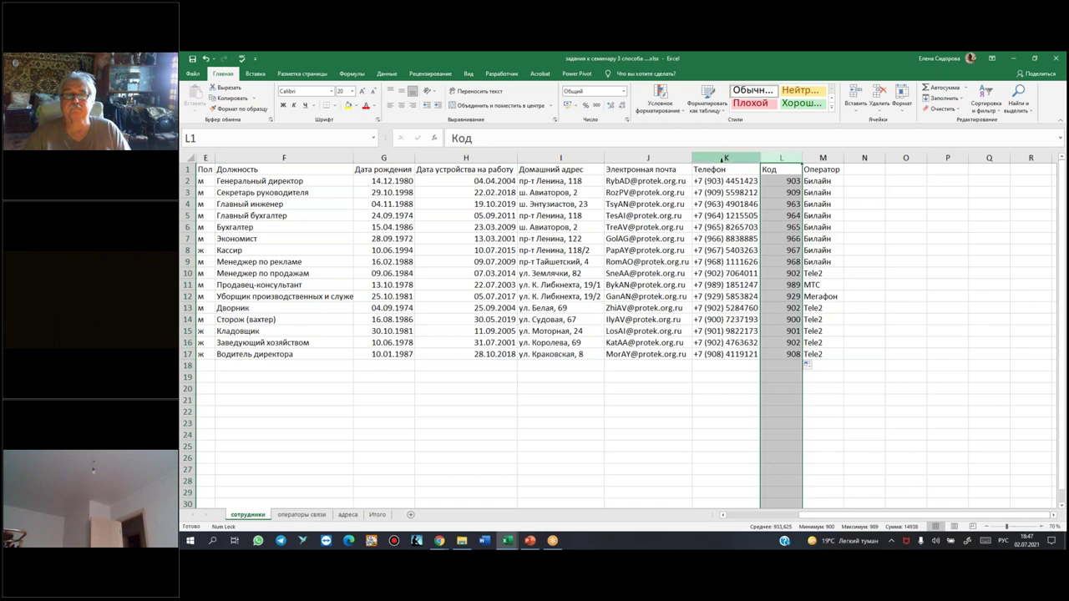
pyautogui.click(808, 182)
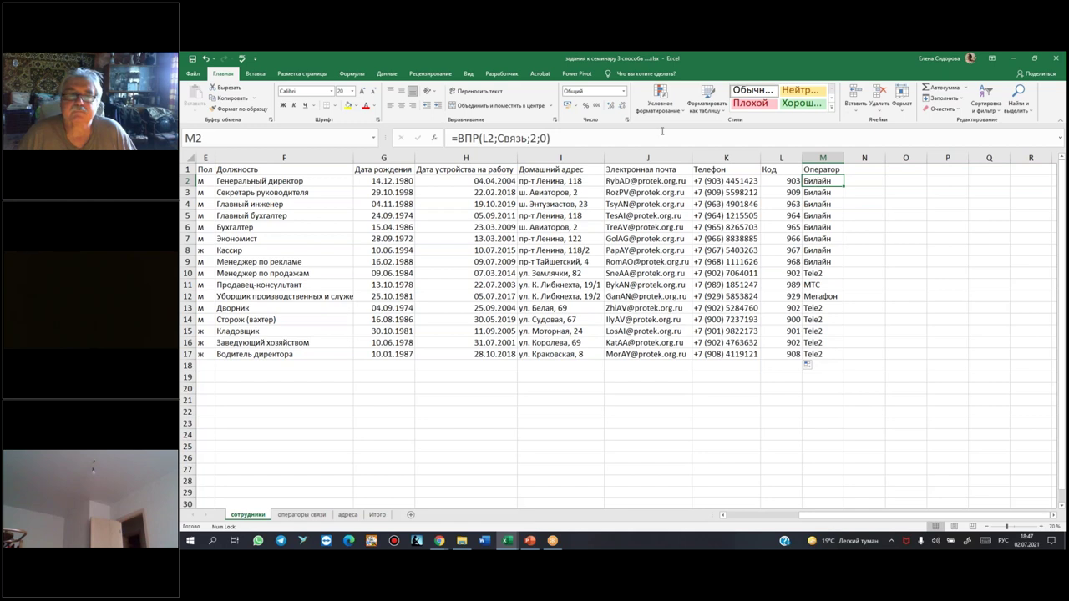
pyautogui.doubleClick(487, 138)
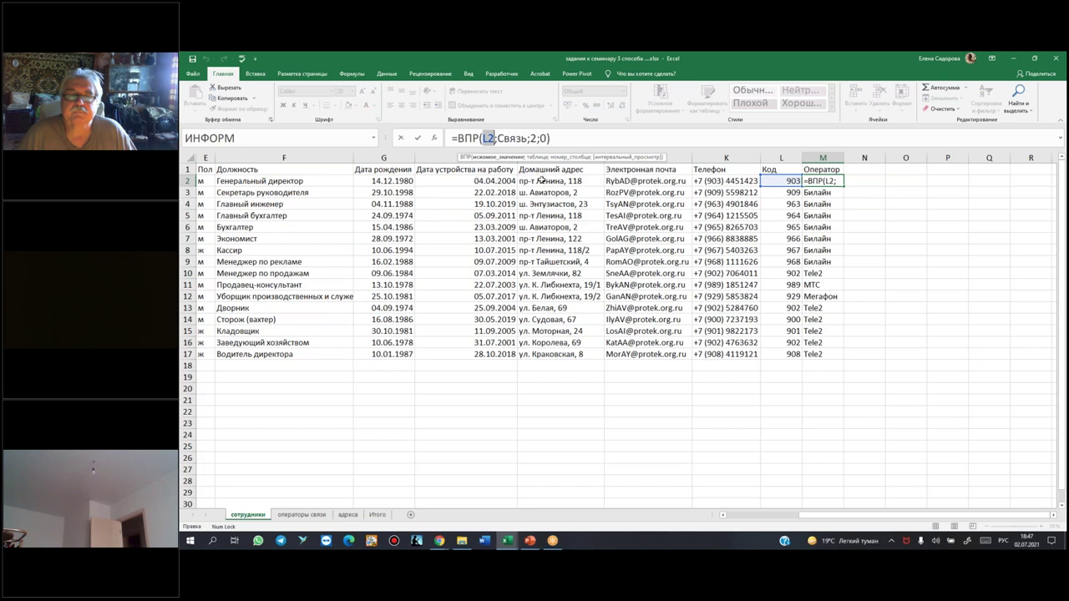
pyautogui.press('Escape')
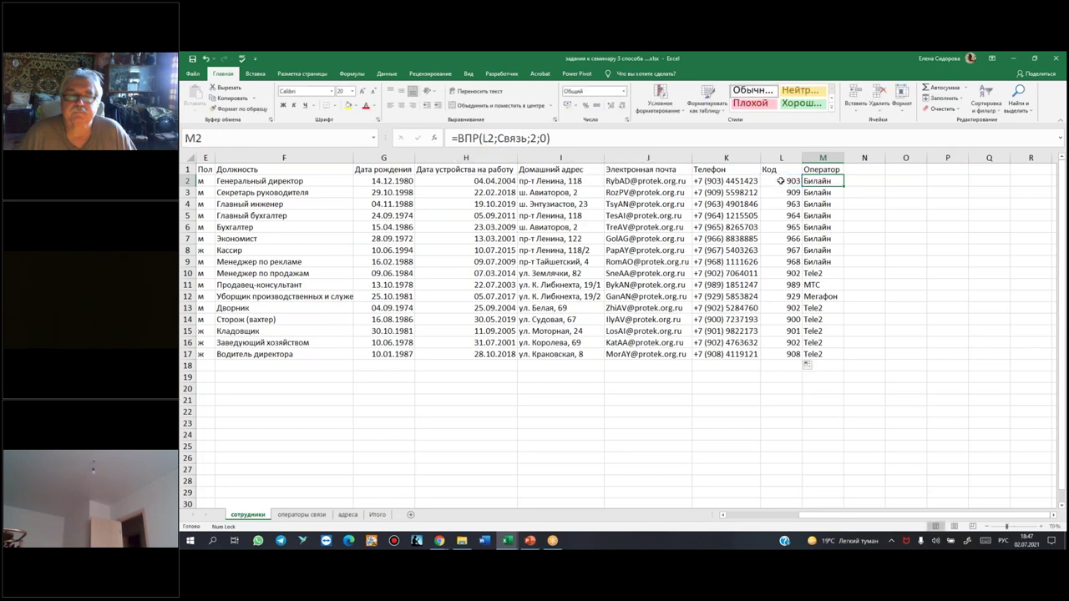
pyautogui.click(779, 181)
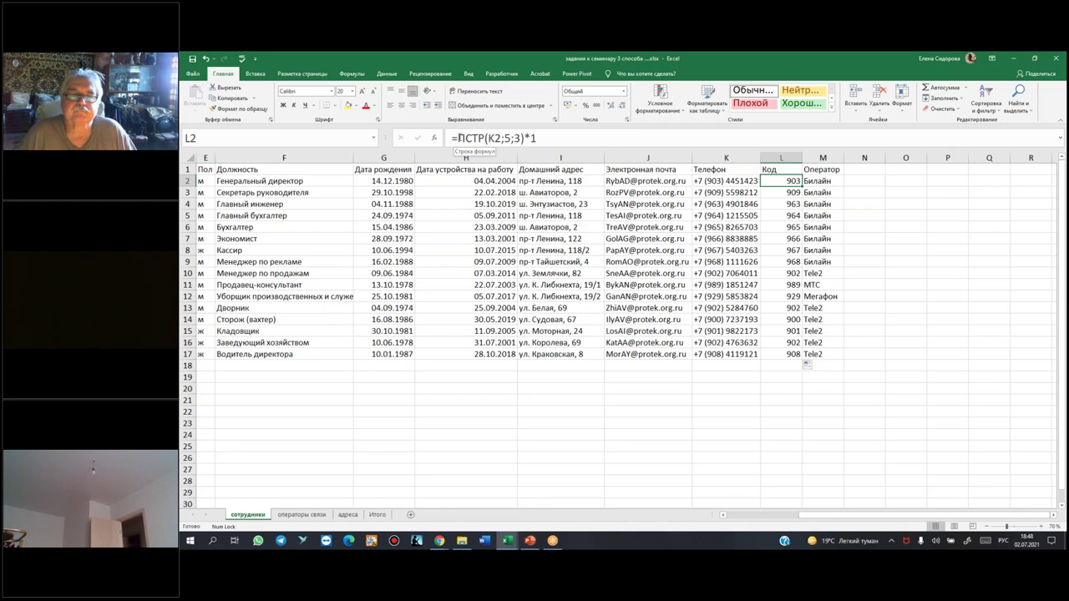
# - Copy the ПСТР(K2;5;3)*1 expression from L2's formula, leaving L2 returning the numeric code 903
pyautogui.moveTo(458, 138); pyautogui.dragTo(541, 138)
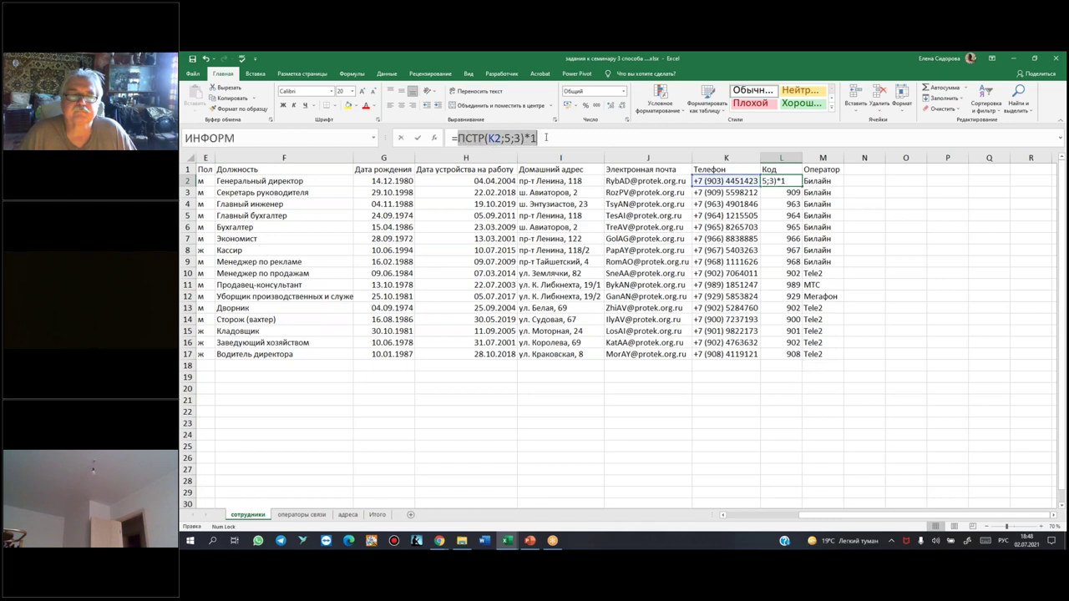
pyautogui.hotkey('ctrl', 'c')
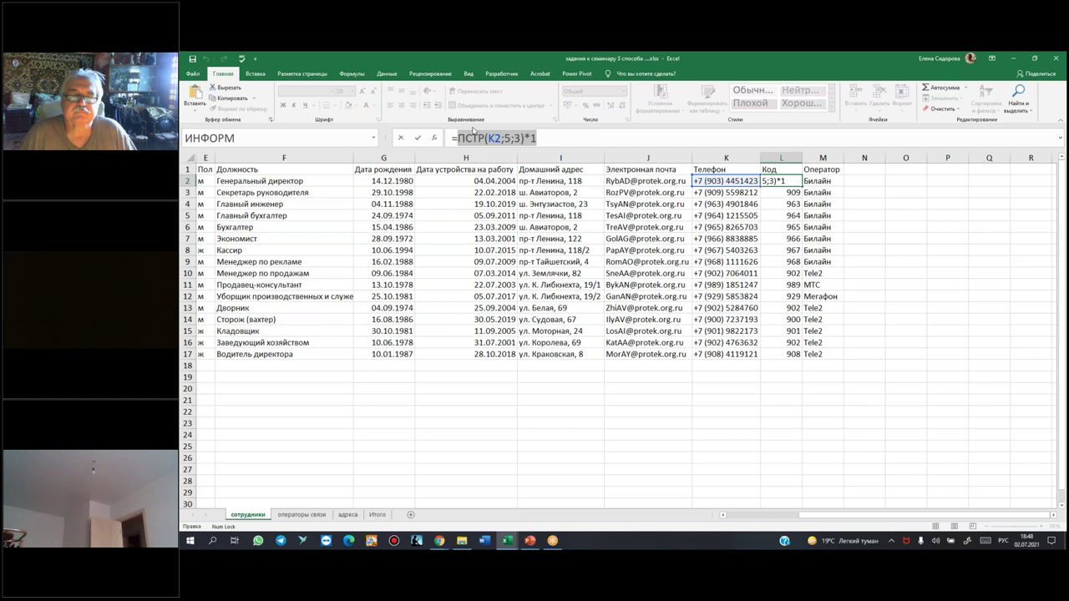
pyautogui.click(823, 180)
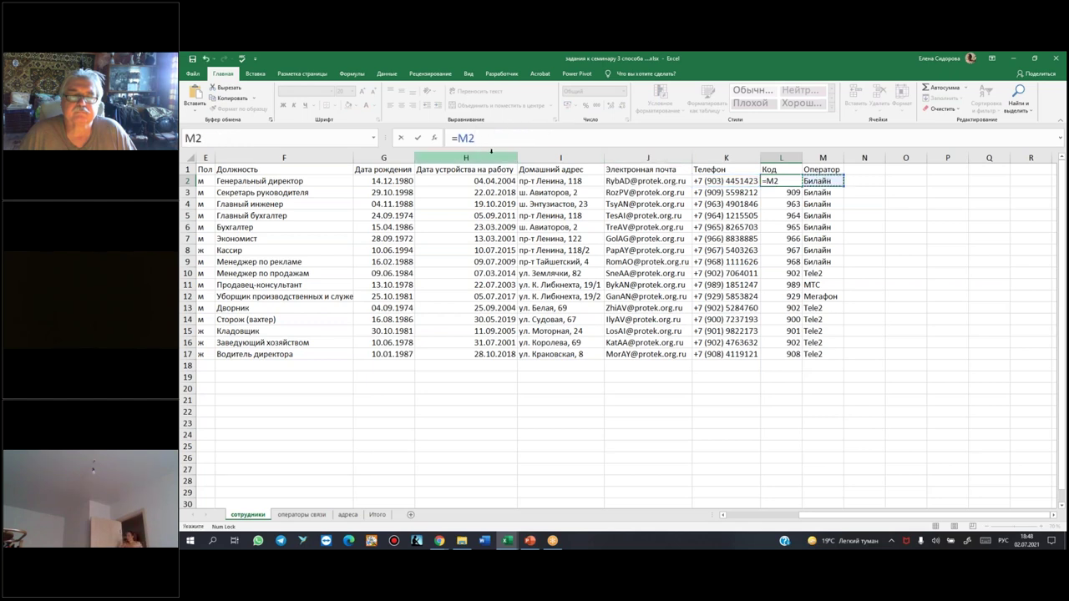
pyautogui.press('Escape')
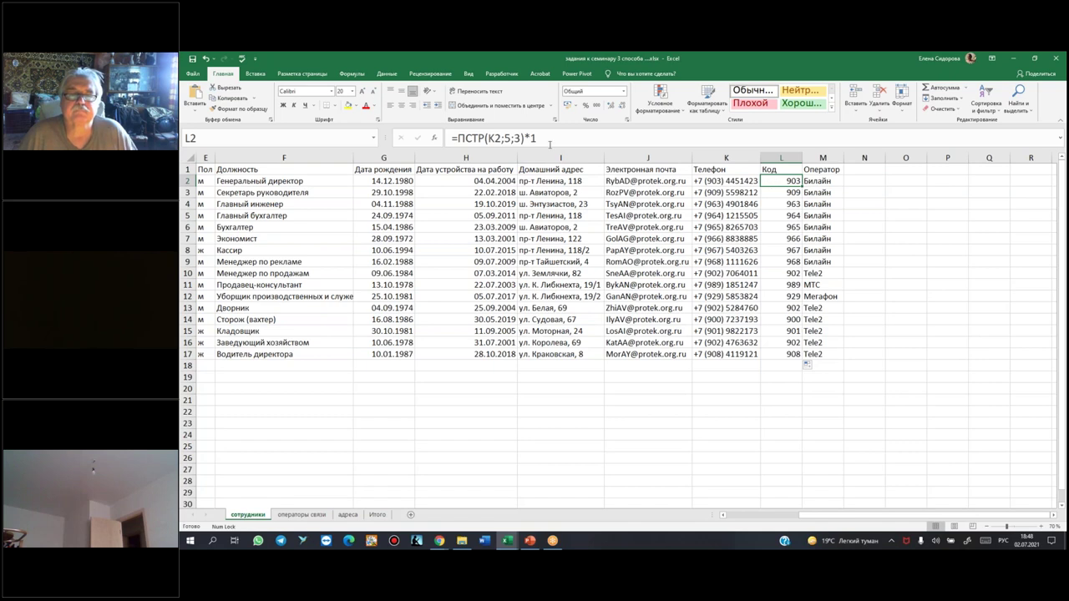
pyautogui.click(458, 138)
pyautogui.moveTo(458, 137); pyautogui.dragTo(539, 137)
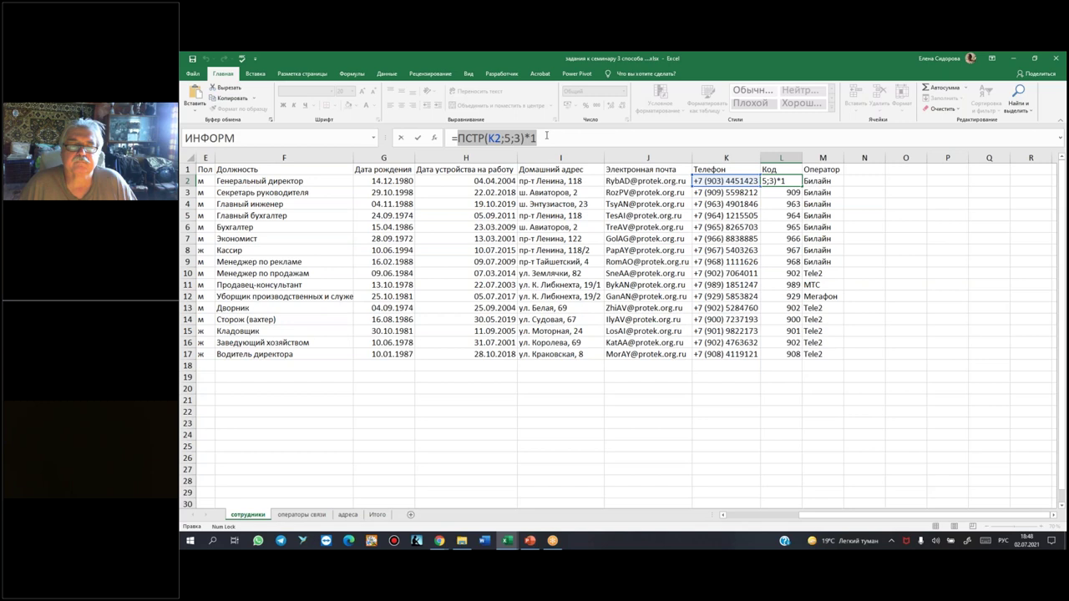
pyautogui.hotkey('ctrl', 'Return')
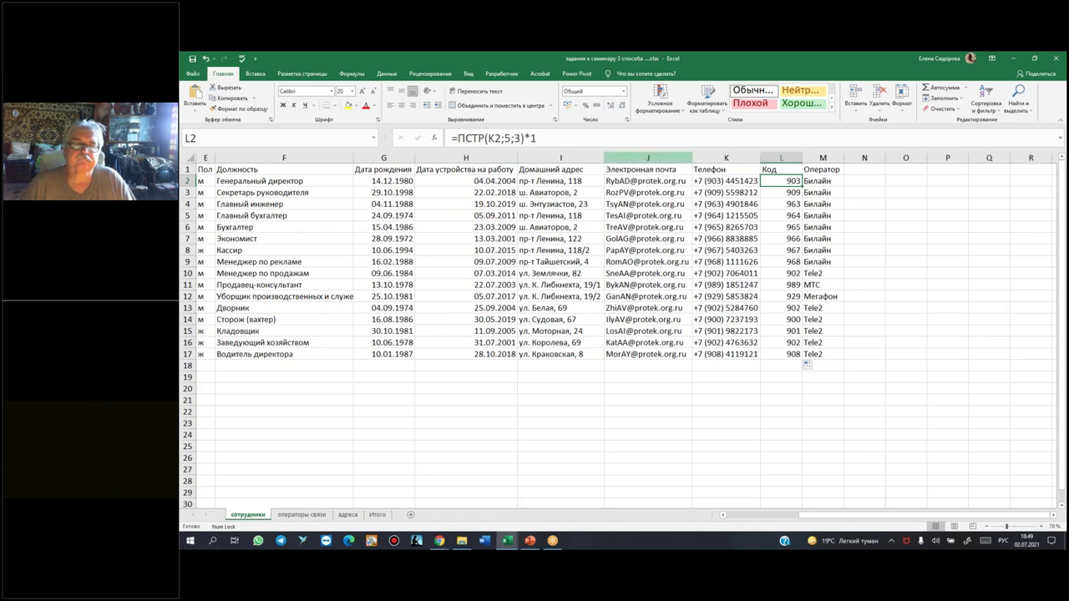
pyautogui.press('Right')
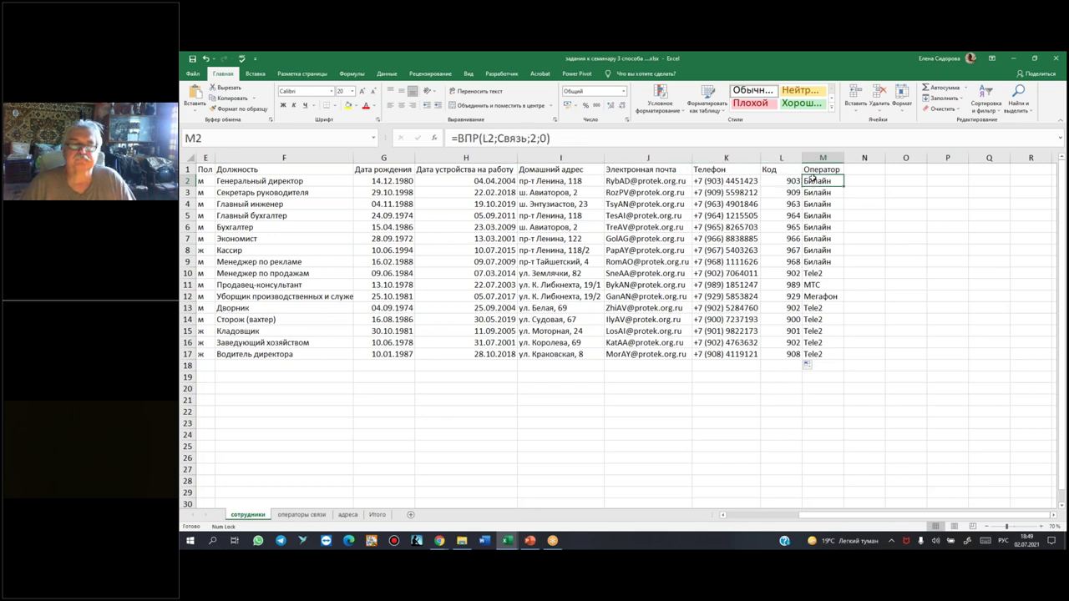
# - Replace L2 in M2's ВПР lookup with ПСТР(K2;5;3)*1 and fill it down through row 17
pyautogui.click(482, 138)
pyautogui.doubleClick(488, 139)
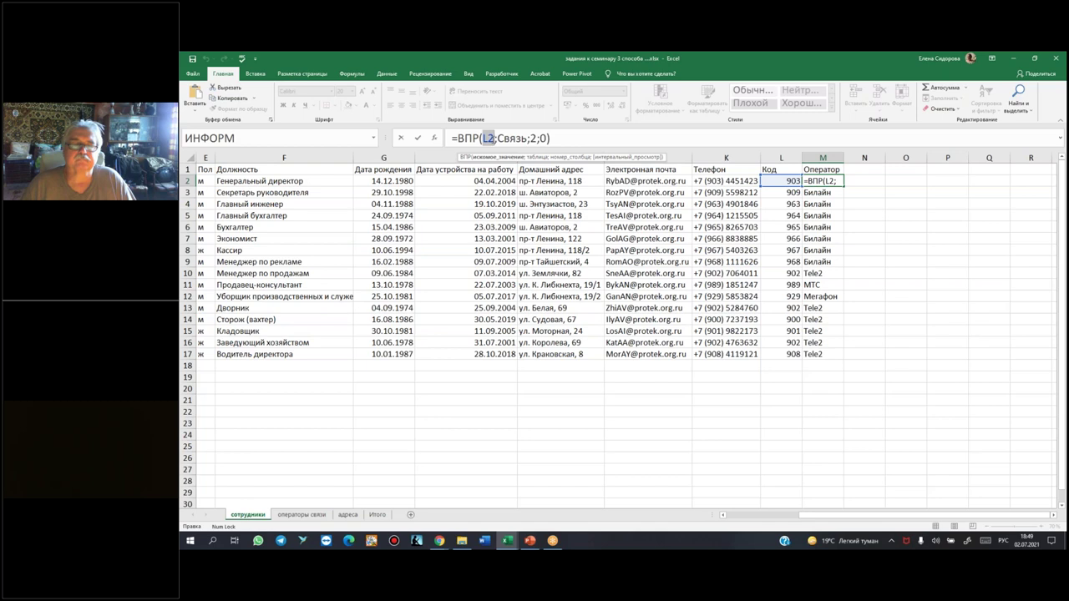
pyautogui.write('ПСТР(K2;5;3)*1')
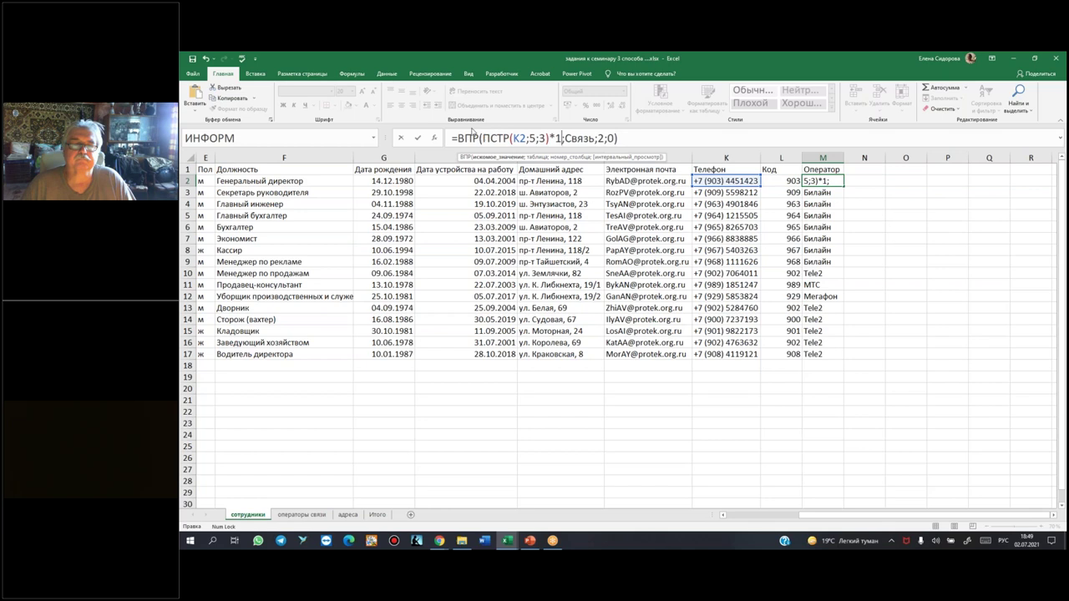
pyautogui.press('Return')
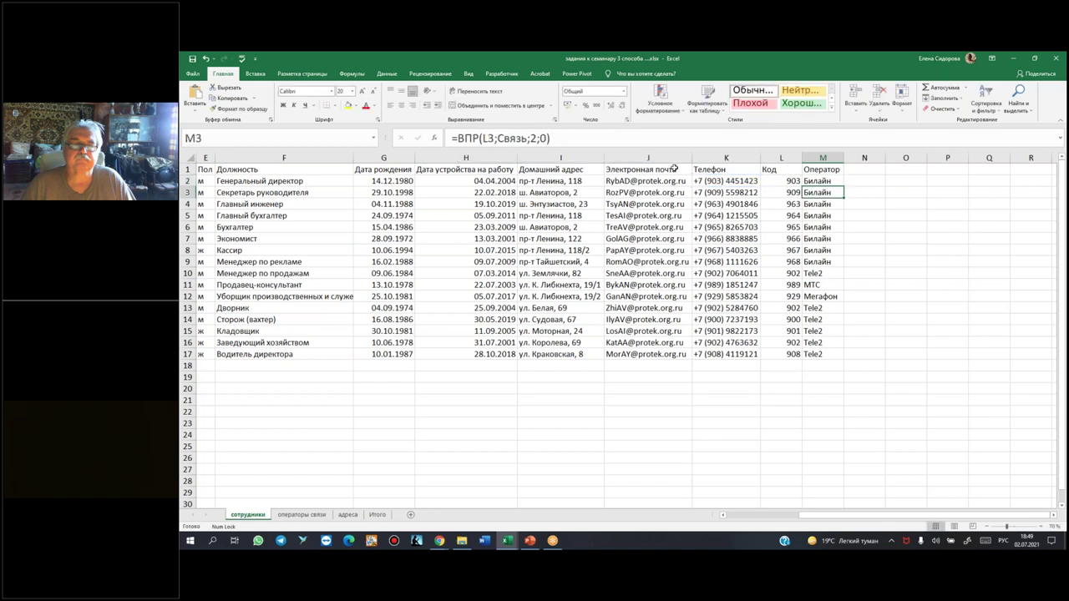
pyautogui.click(815, 185)
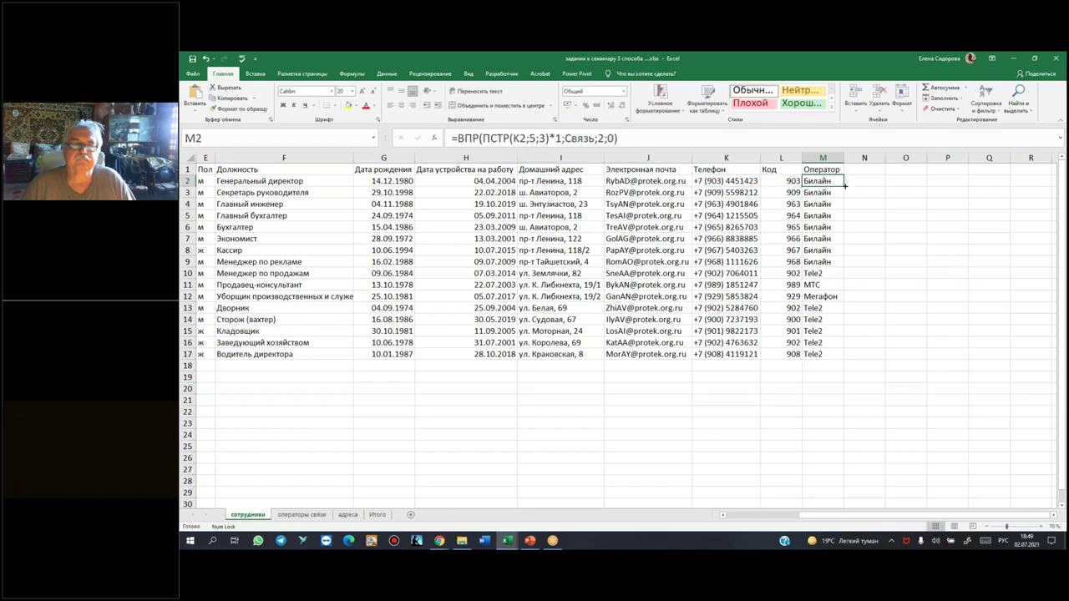
pyautogui.doubleClick(844, 185)
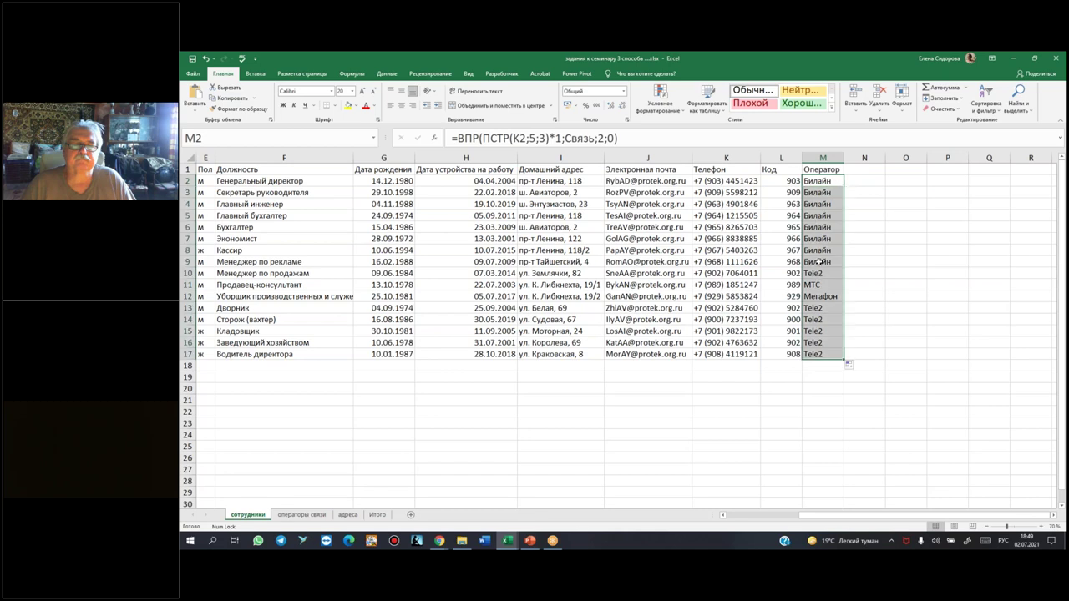
pyautogui.click(782, 158)
pyautogui.rightClick(779, 160)
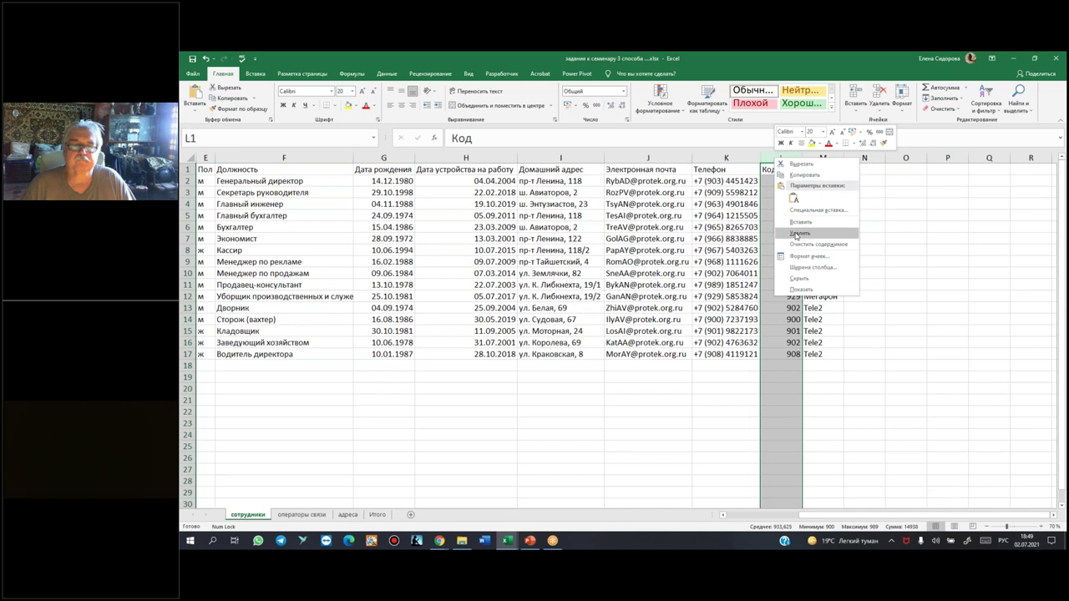
pyautogui.click(796, 235)
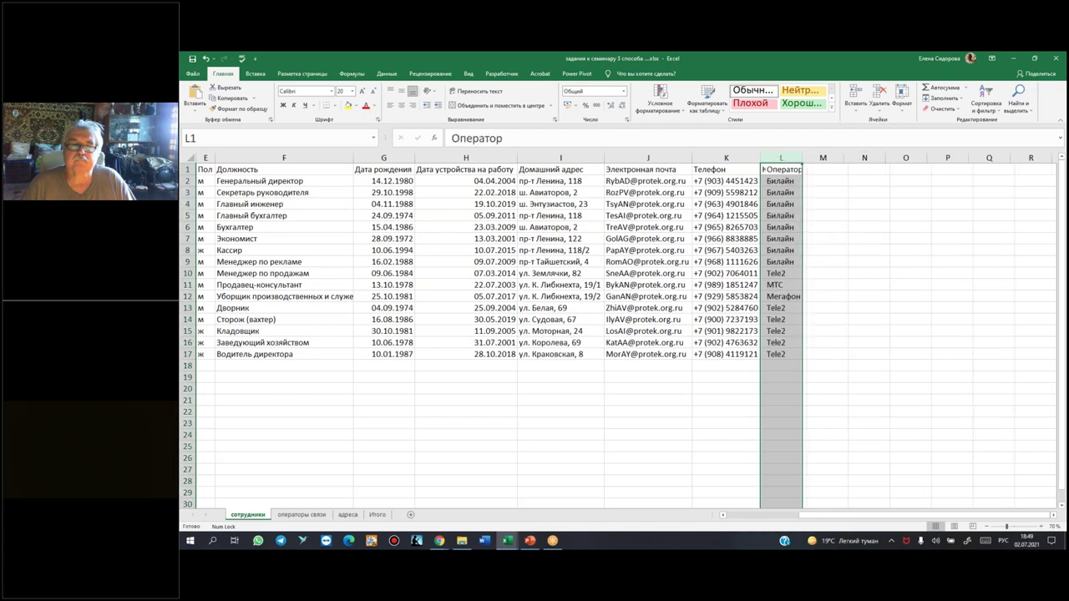
pyautogui.click(781, 184)
pyautogui.click(781, 183)
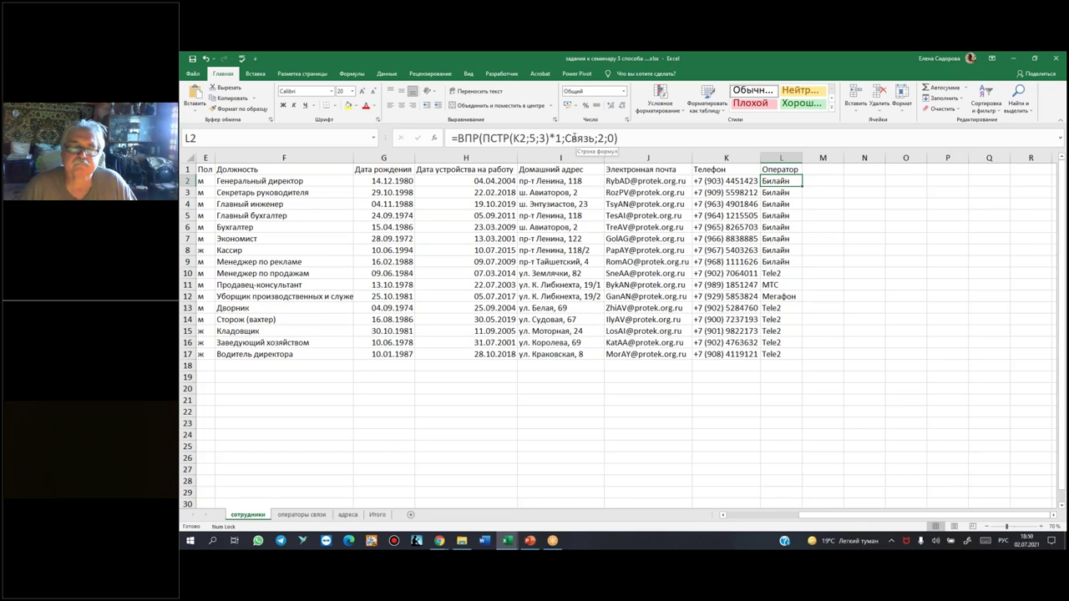
pyautogui.hotkey('ctrl', 'z')
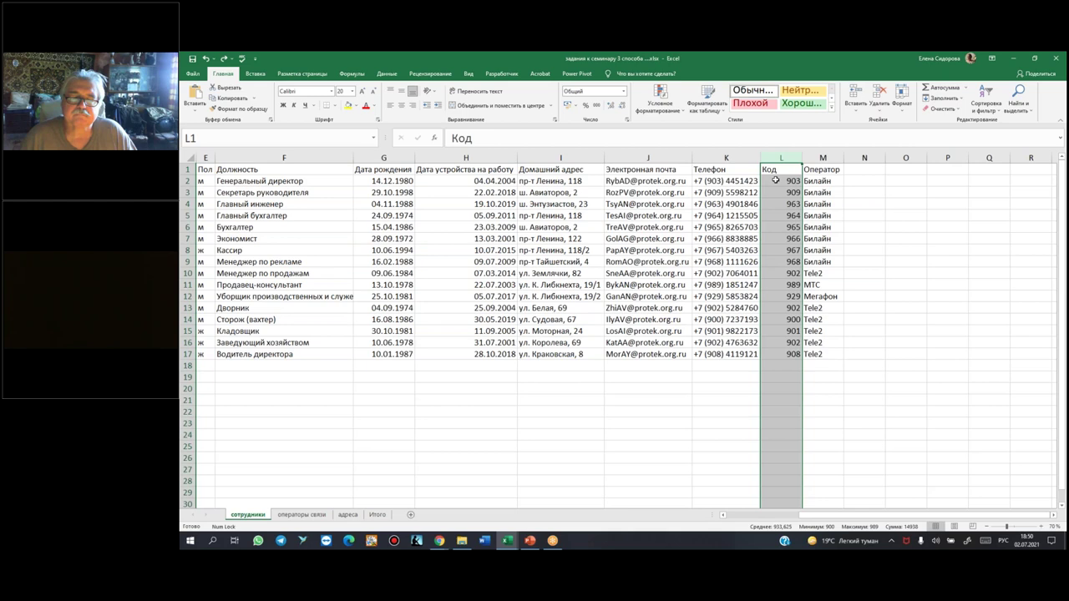
pyautogui.click(773, 180)
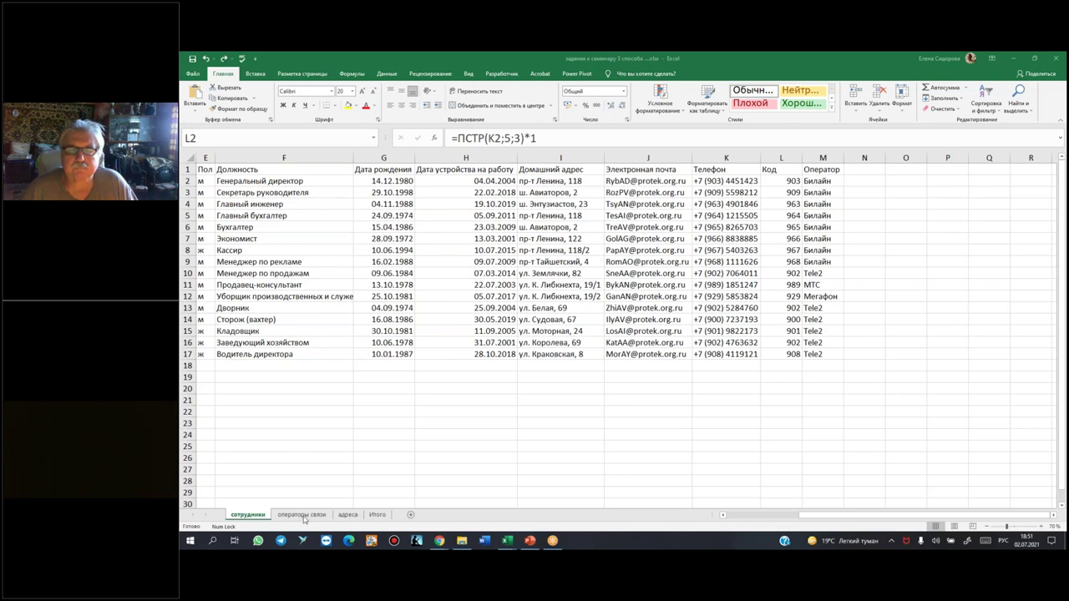
pyautogui.click(304, 517)
# - Go through the операторы связи sheet to the адреса sheet and select empty cell D1
pyautogui.click(302, 515)
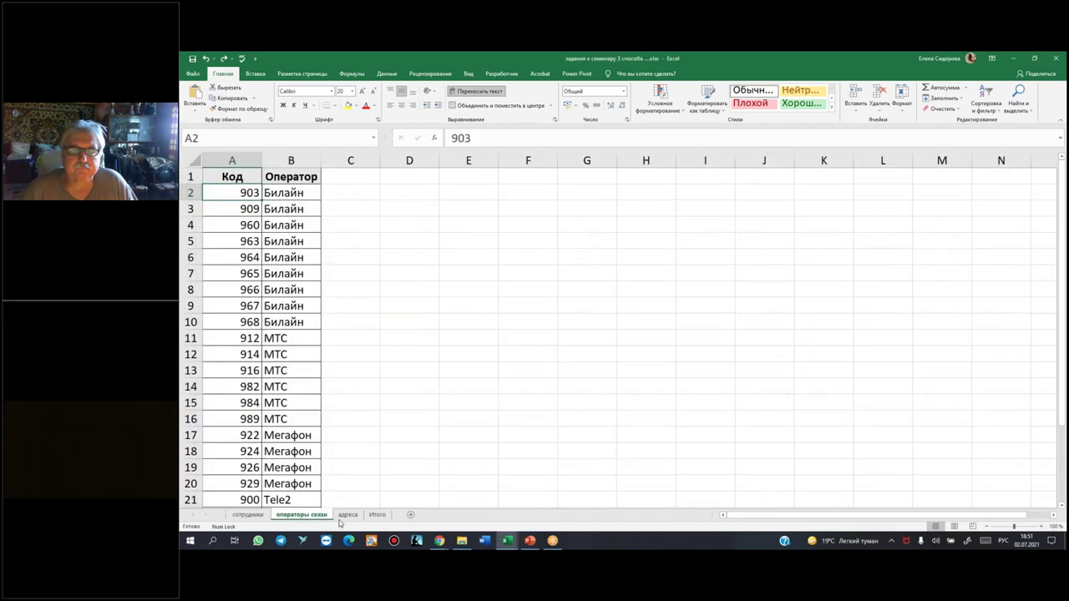
pyautogui.click(348, 516)
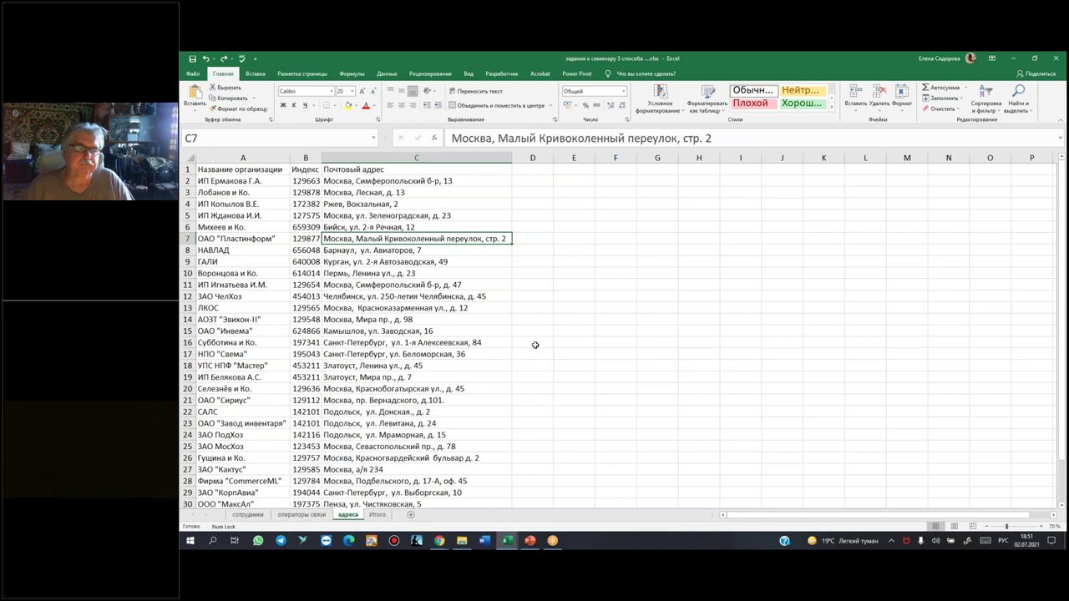
pyautogui.click(547, 171)
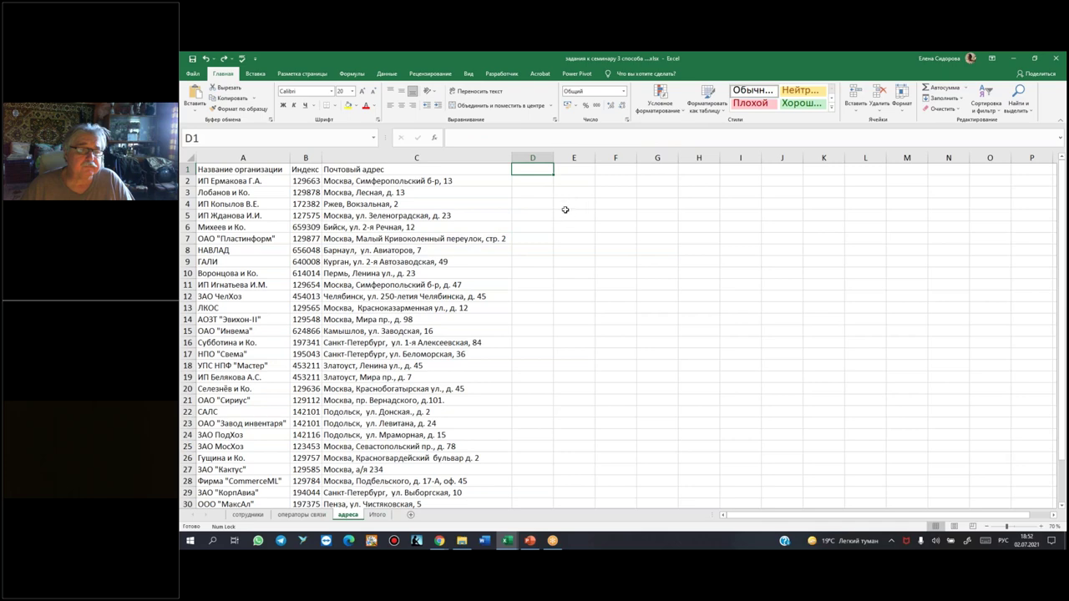
# - Zoom the адреса sheet to 100% and select the Почтовый адрес column C
pyautogui.keyDown('ctrl'); pyautogui.scroll(1, 573, 209); pyautogui.keyUp('ctrl')
pyautogui.keyDown('ctrl'); pyautogui.scroll(2, 573, 209); pyautogui.keyUp('ctrl')
pyautogui.click(521, 176)
pyautogui.hotkey('ctrl', 'space')
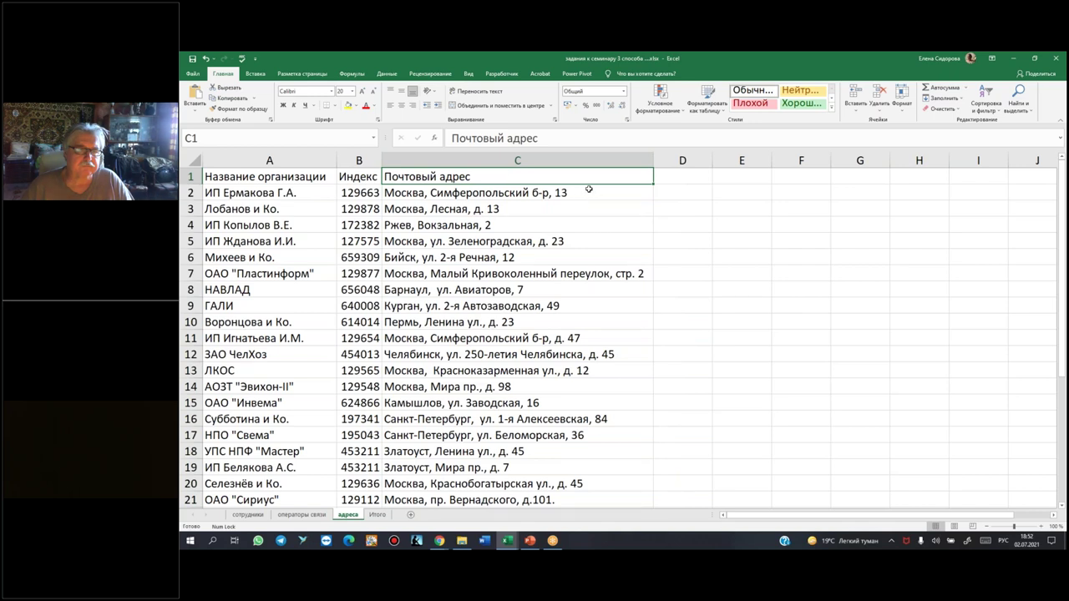
pyautogui.click(688, 173)
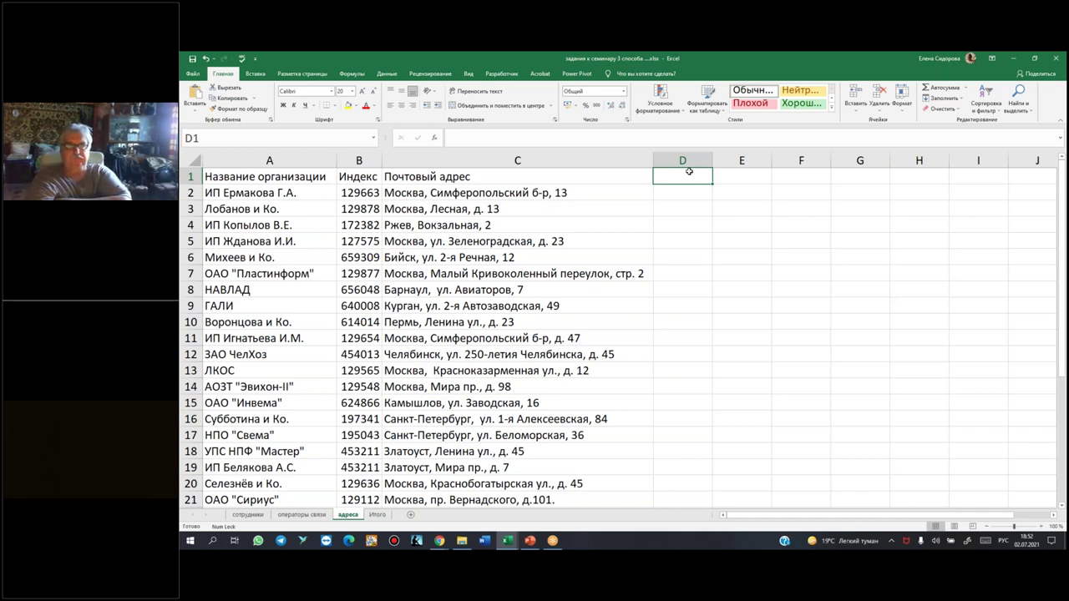
# - Enter the headings Город in D1 and Адрес in E1
pyautogui.write('Горо')
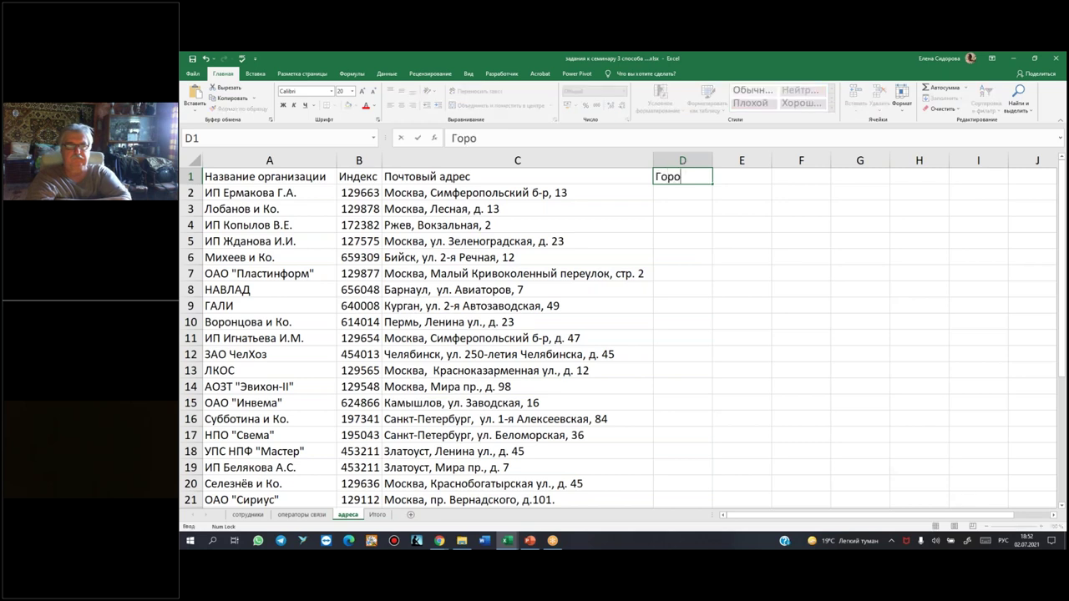
pyautogui.write('д')
pyautogui.press('Tab')
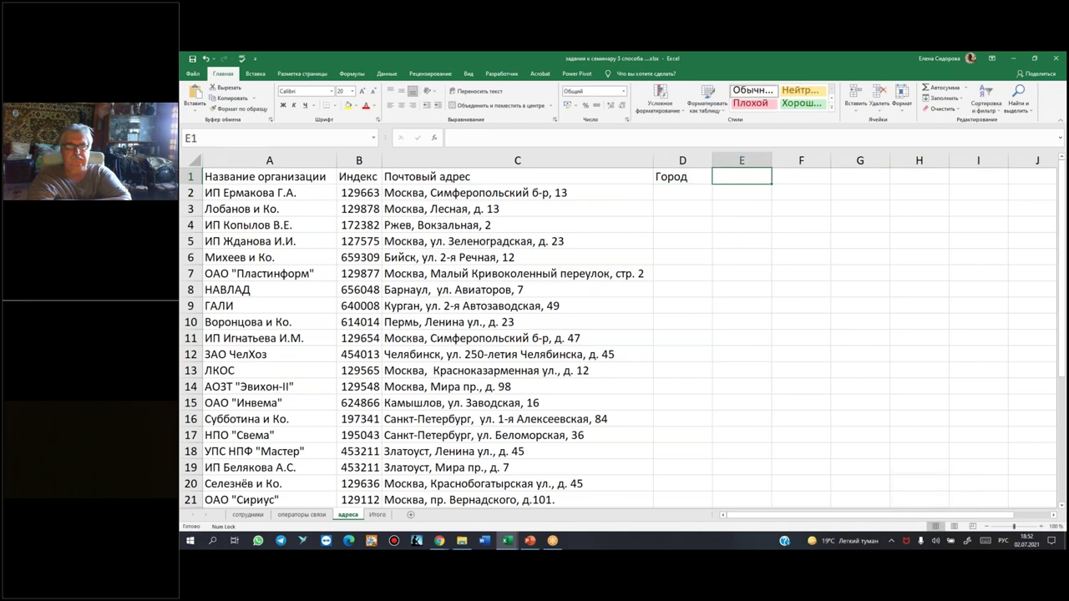
pyautogui.write('Адрес')
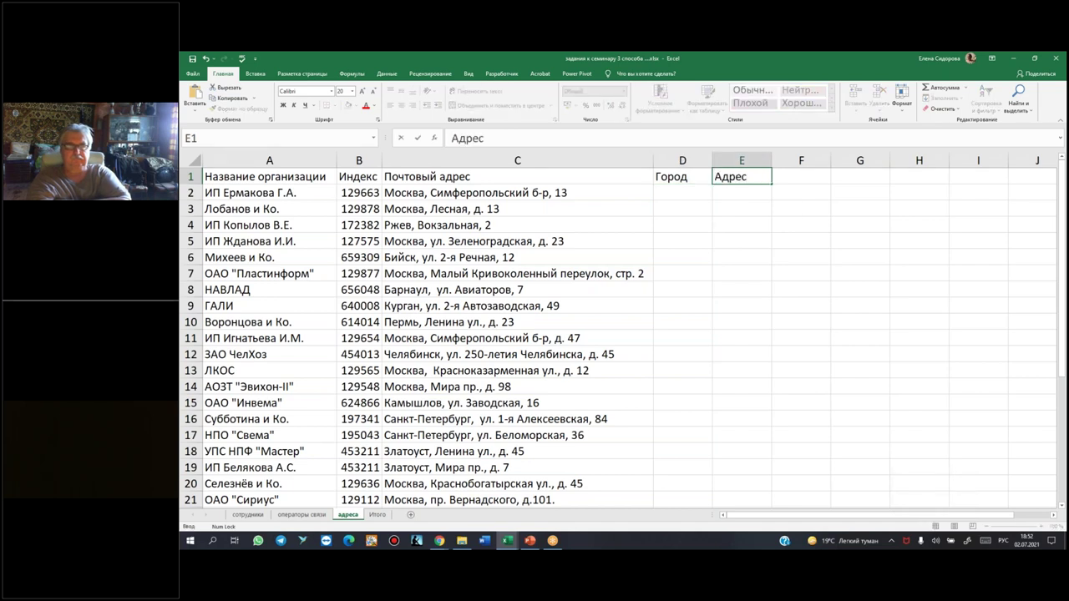
pyautogui.press('Return')
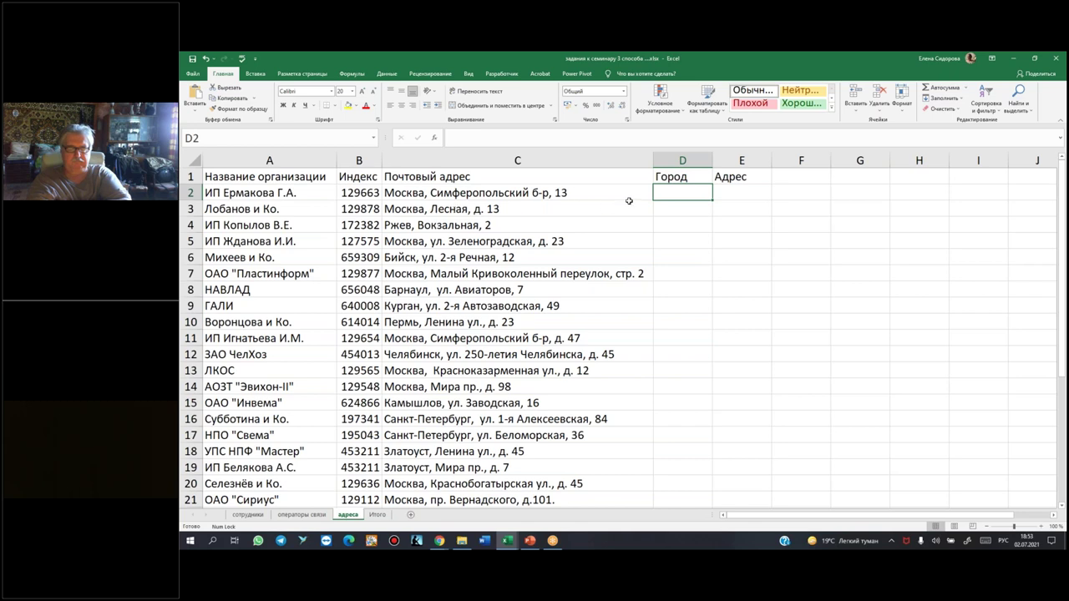
# - Enter =НАЙТИ(",";C2) in D2, skipping the start argument, so it returns the comma position 7
pyautogui.write('=')
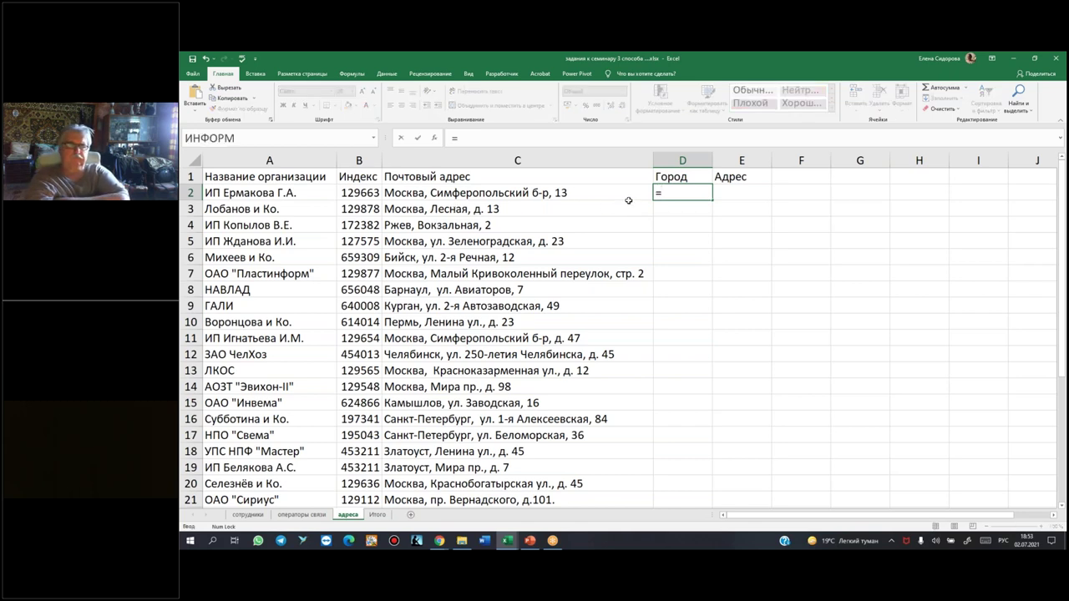
pyautogui.write('най')
pyautogui.press('Tab')
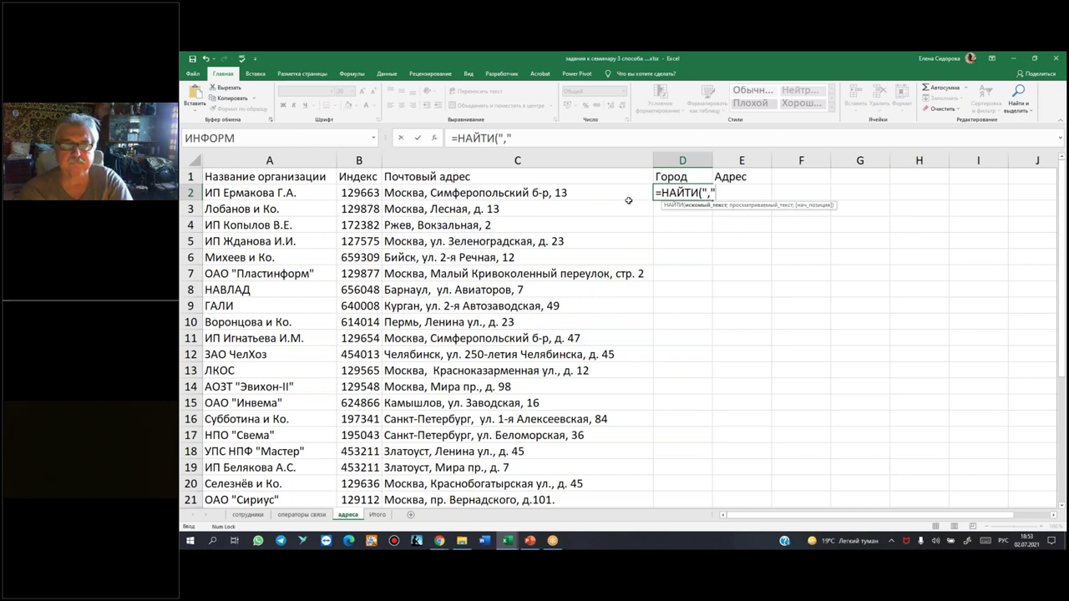
pyautogui.write(';')
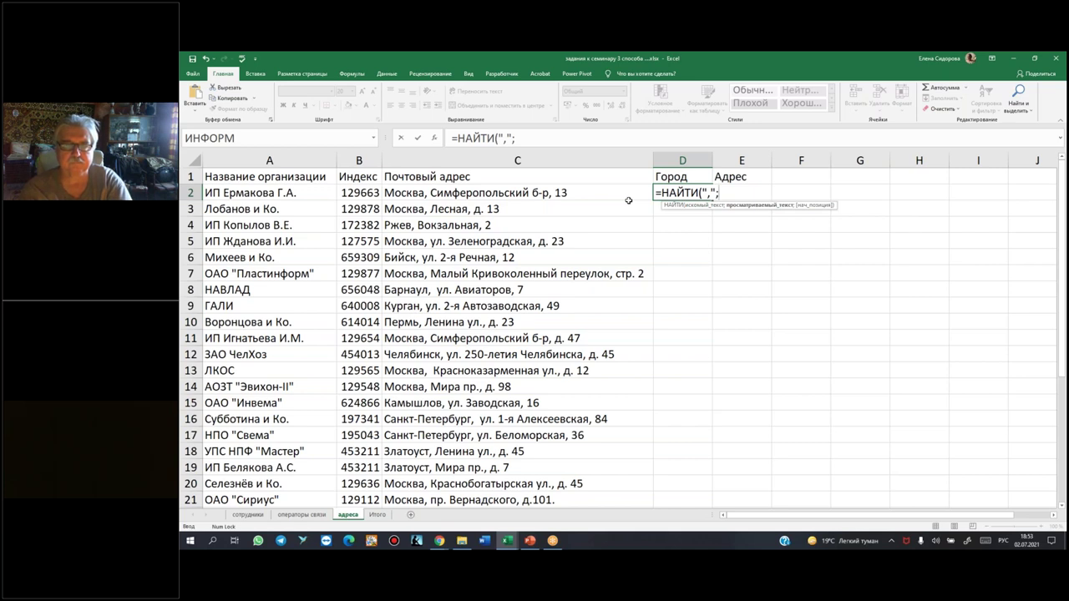
pyautogui.click(539, 193)
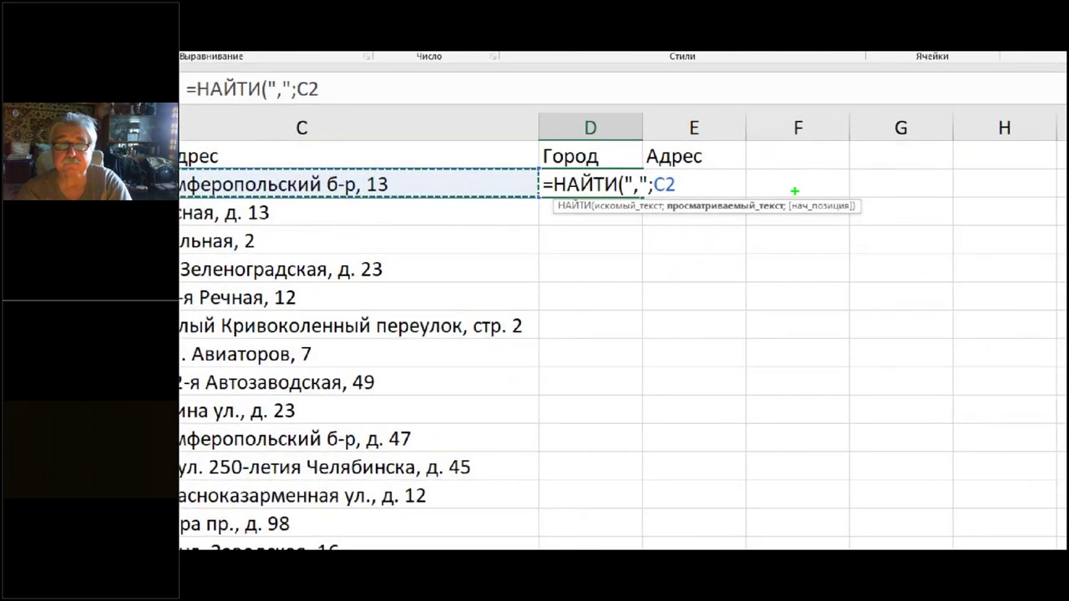
pyautogui.moveTo(786, 191)
pyautogui.mouseDown()
pyautogui.moveTo(788, 215)
pyautogui.moveTo(799, 217)
pyautogui.mouseUp()
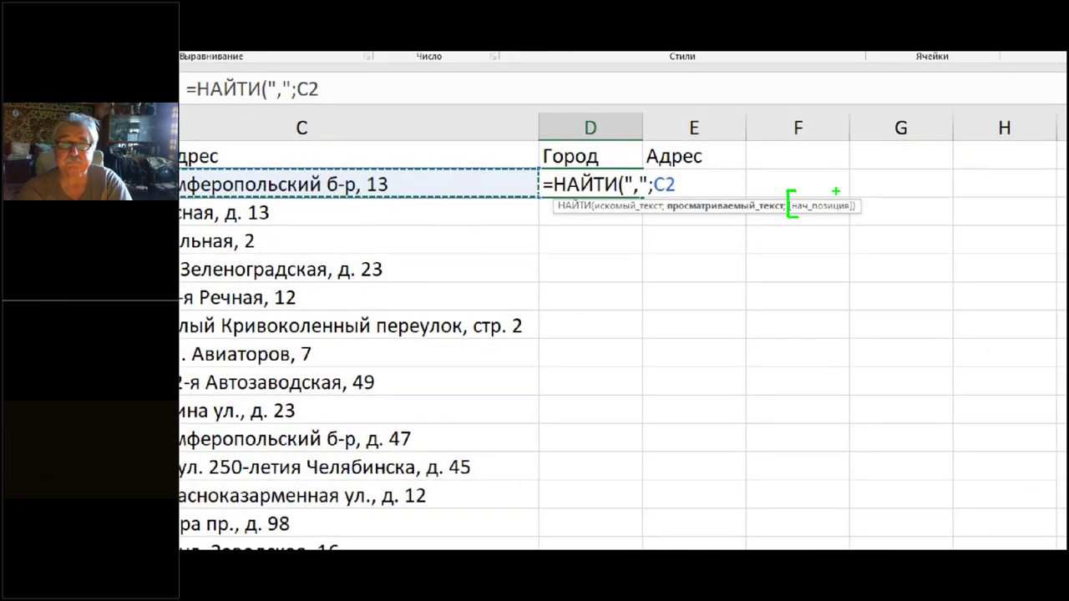
pyautogui.moveTo(841, 189); pyautogui.dragTo(845, 219)
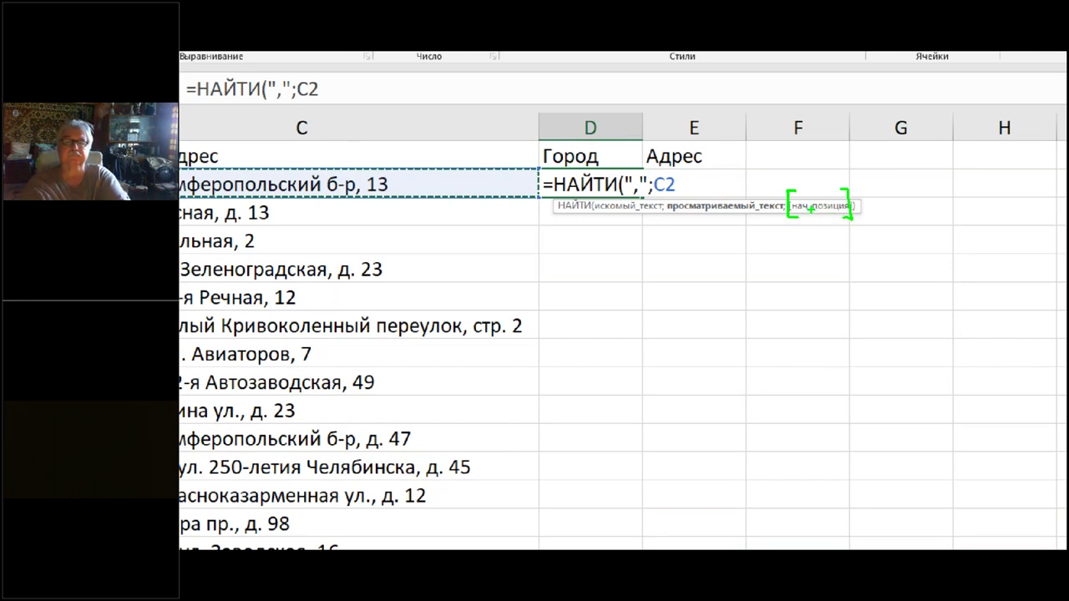
pyautogui.moveTo(808, 209)
pyautogui.mouseDown()
pyautogui.moveTo(823, 195)
pyautogui.moveTo(819, 211)
pyautogui.moveTo(872, 199)
pyautogui.moveTo(881, 213)
pyautogui.mouseUp()
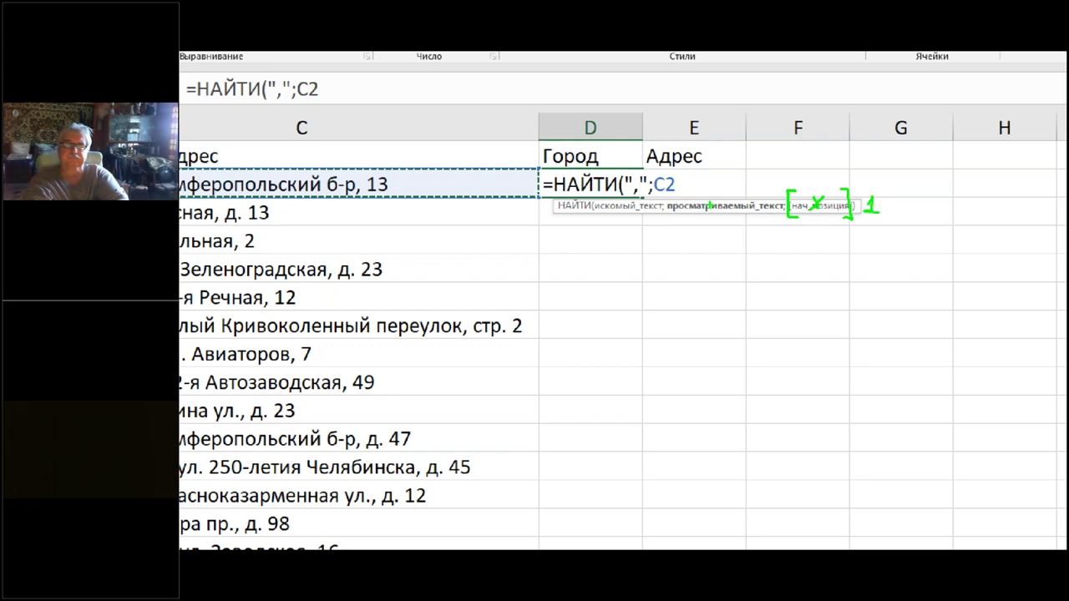
pyautogui.press('Escape')
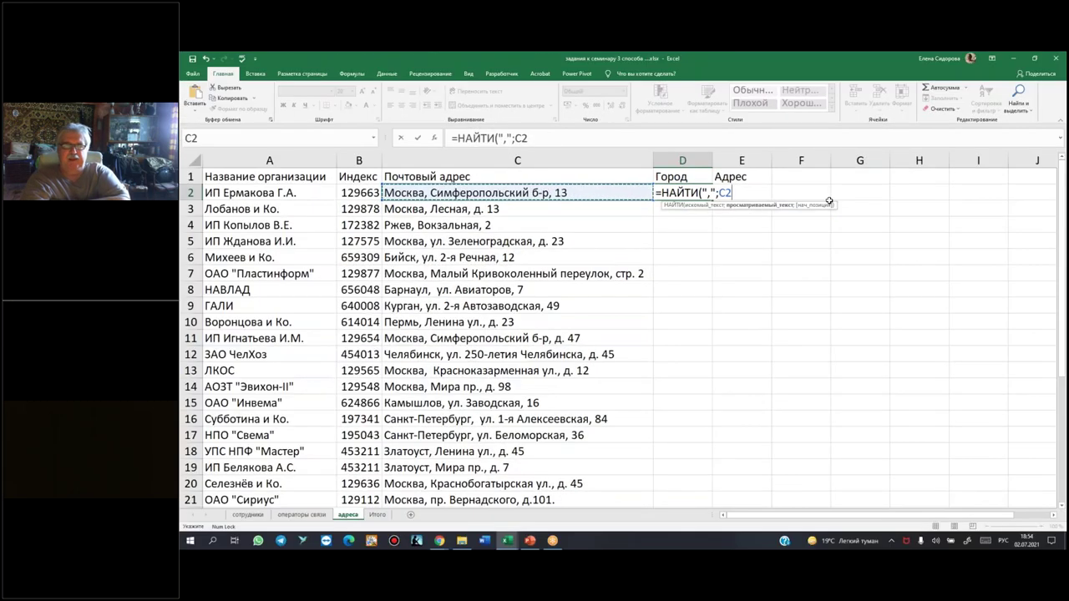
pyautogui.write(')')
pyautogui.hotkey('ctrl', 'Return')
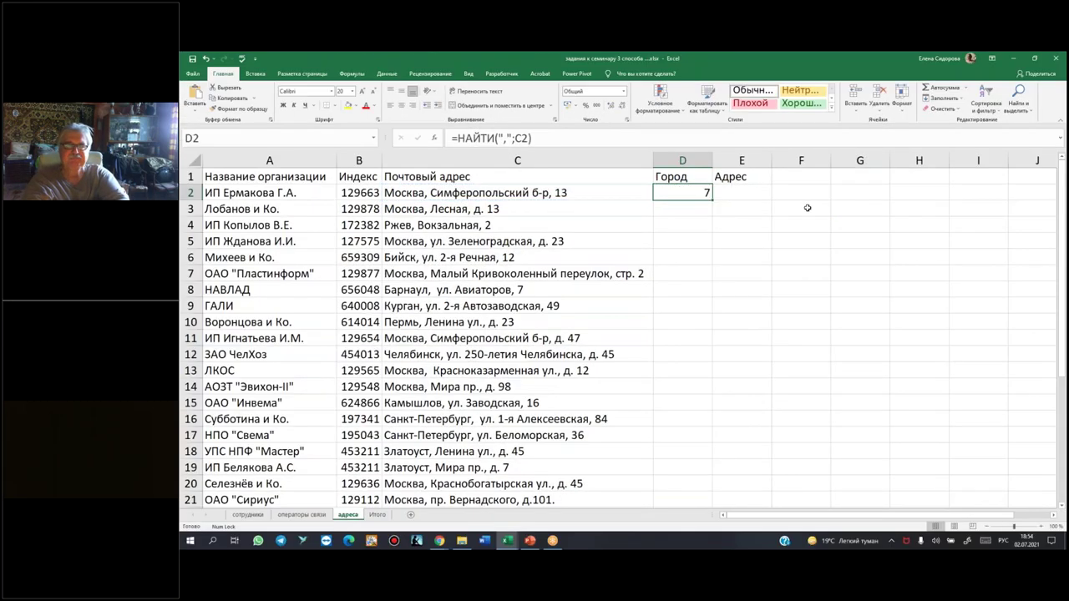
# - Fill D2's formula down column D and change every row to =НАЙТИ(",";C2)-1
pyautogui.doubleClick(713, 198)
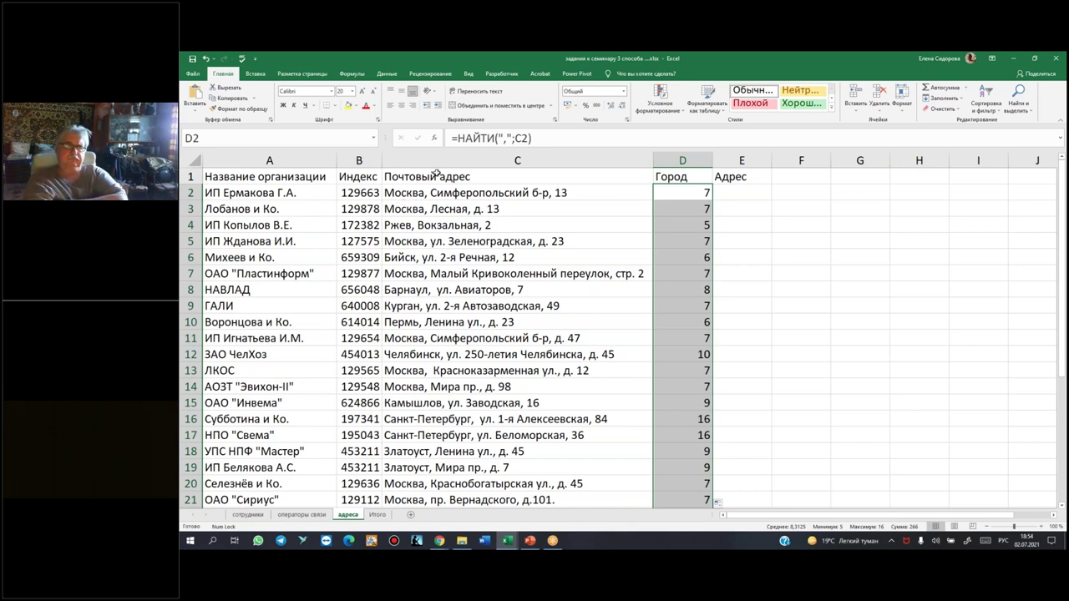
pyautogui.click(544, 137)
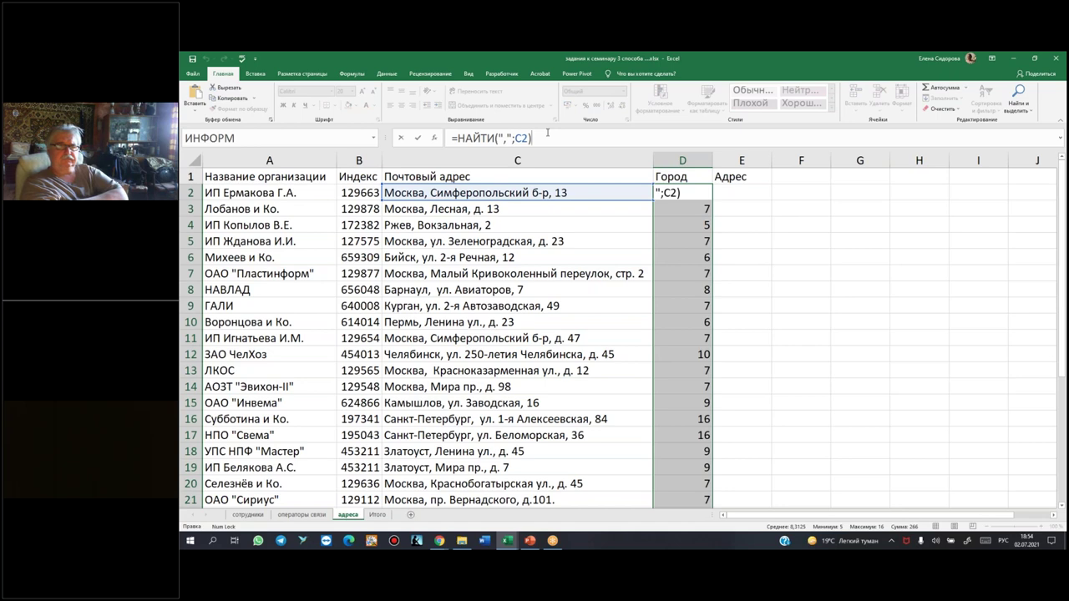
pyautogui.write('-1')
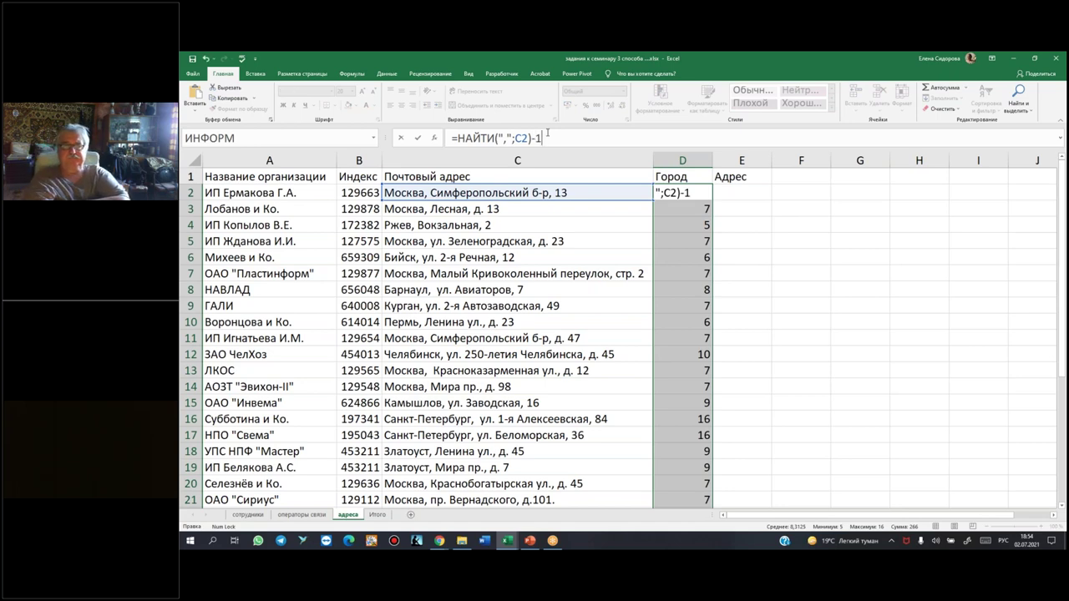
pyautogui.hotkey('ctrl', 'Return')
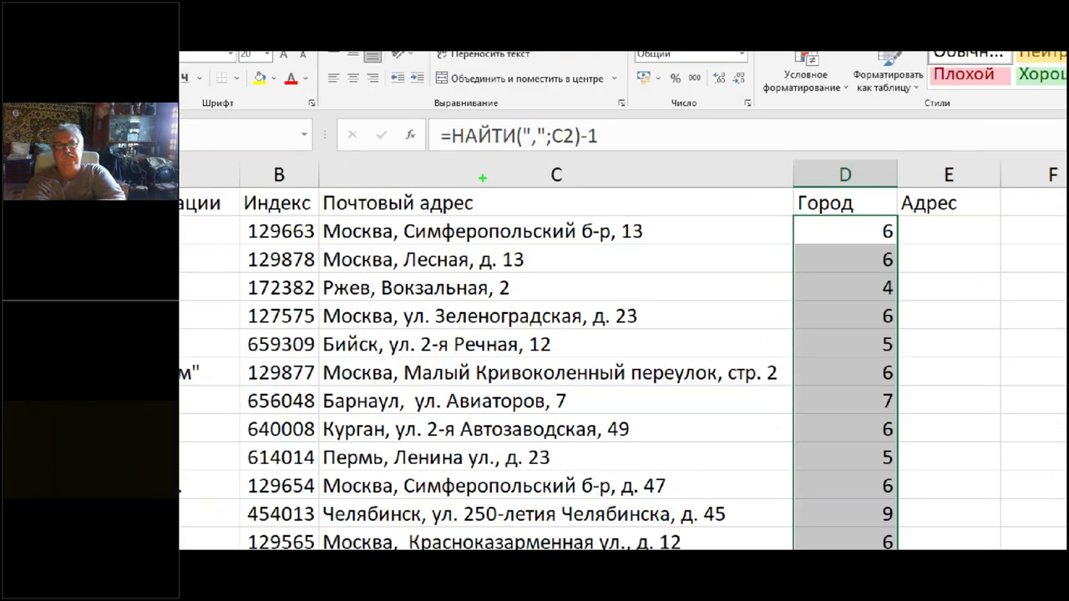
# - Highlight the C2 address, D2's result 6 and the formula, then reopen D2's formula for editing
pyautogui.moveTo(322, 217); pyautogui.dragTo(666, 252)
pyautogui.moveTo(856, 217); pyautogui.dragTo(898, 240)
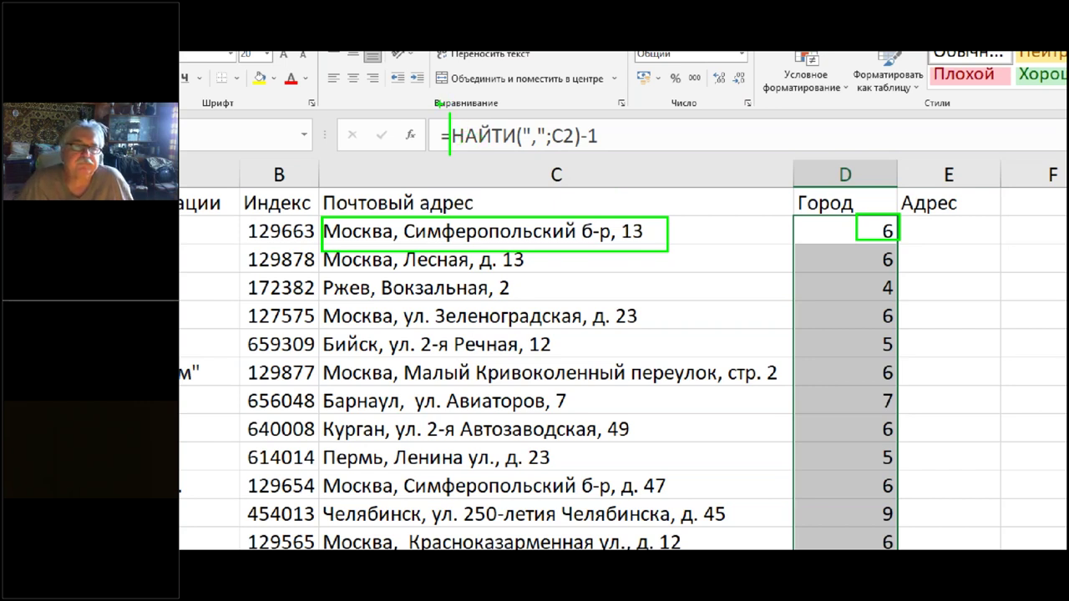
pyautogui.moveTo(468, 155)
pyautogui.mouseDown()
pyautogui.moveTo(576, 158)
pyautogui.moveTo(600, 121)
pyautogui.moveTo(479, 119)
pyautogui.moveTo(444, 140)
pyautogui.moveTo(505, 159)
pyautogui.mouseUp()
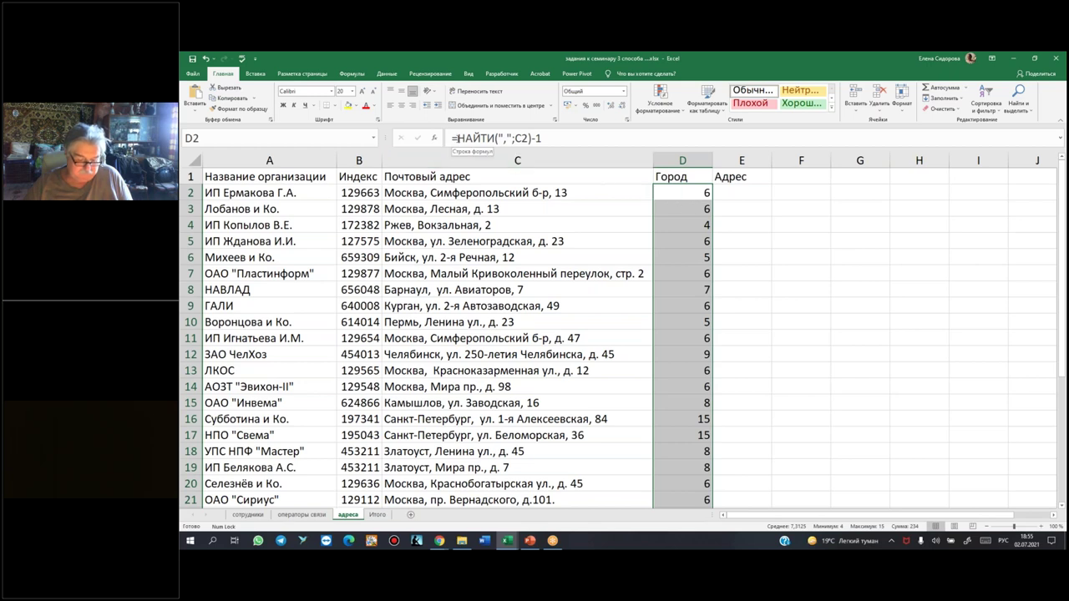
pyautogui.click(456, 139)
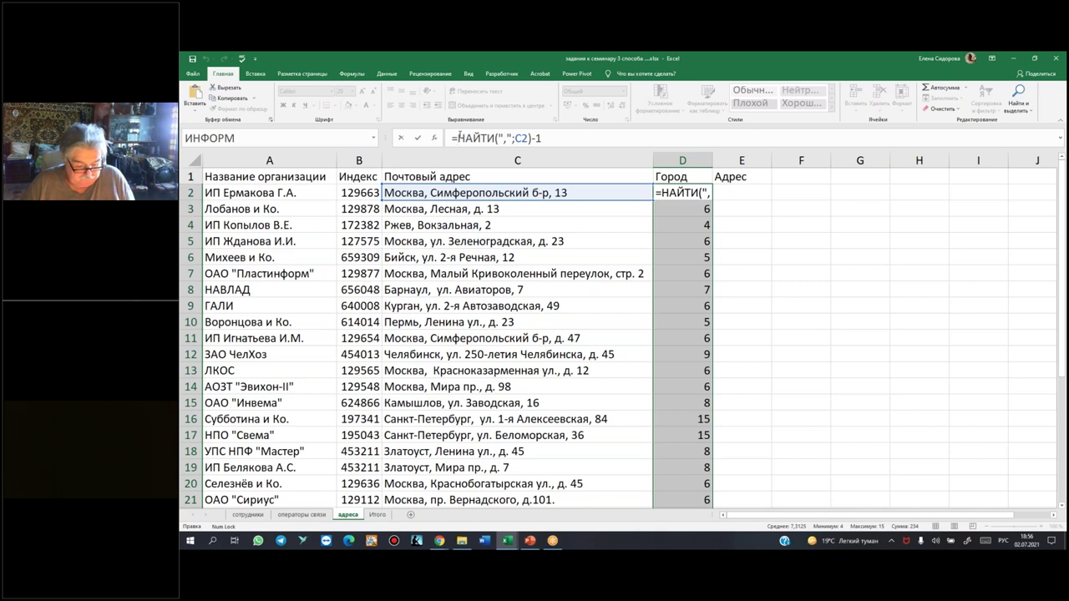
# - Wrap D2's formula as =ЛЕВСИМВ(C2;НАЙТИ(",";C2)-1) and apply it to all rows
pyautogui.write('ле')
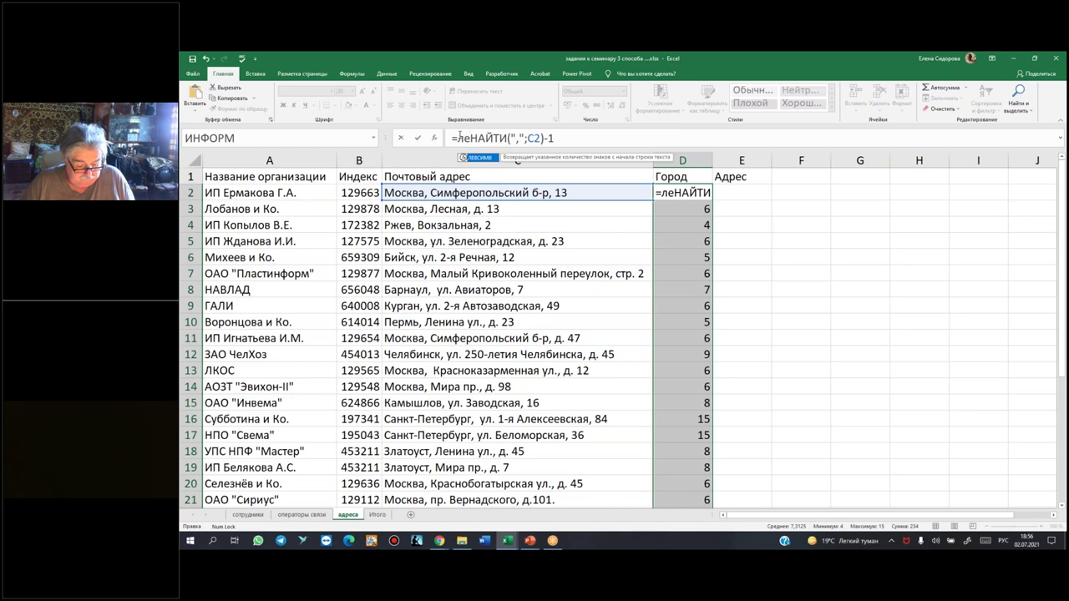
pyautogui.press('Tab')
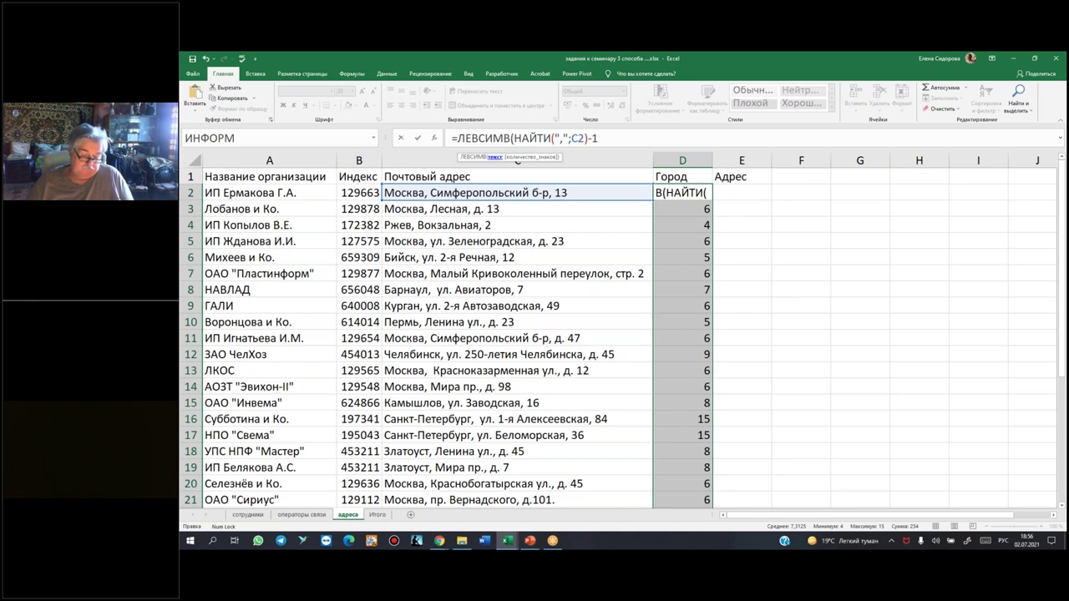
pyautogui.click(453, 193)
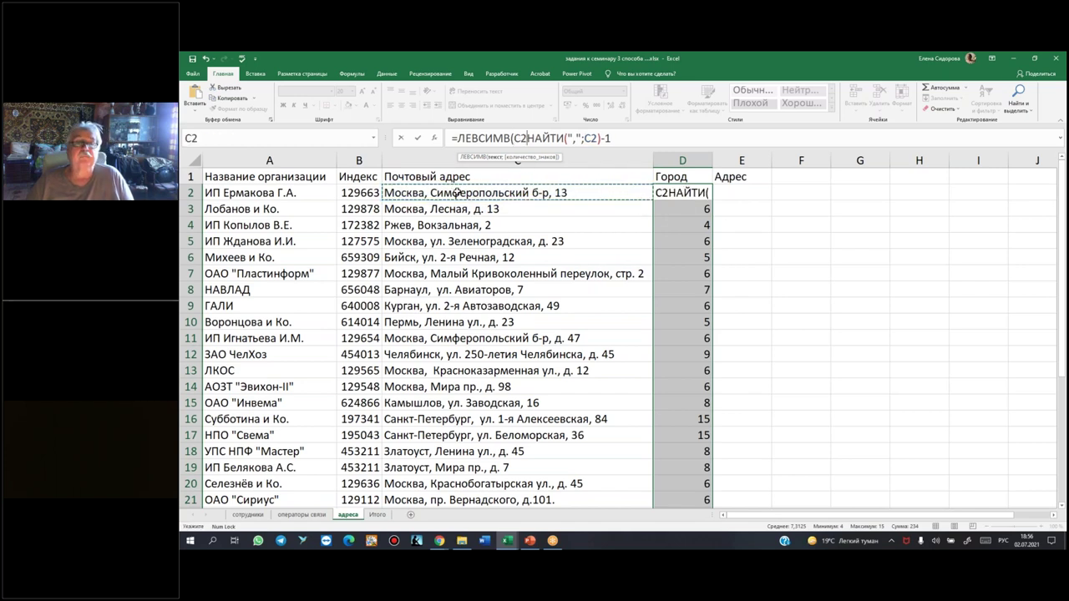
pyautogui.write(';')
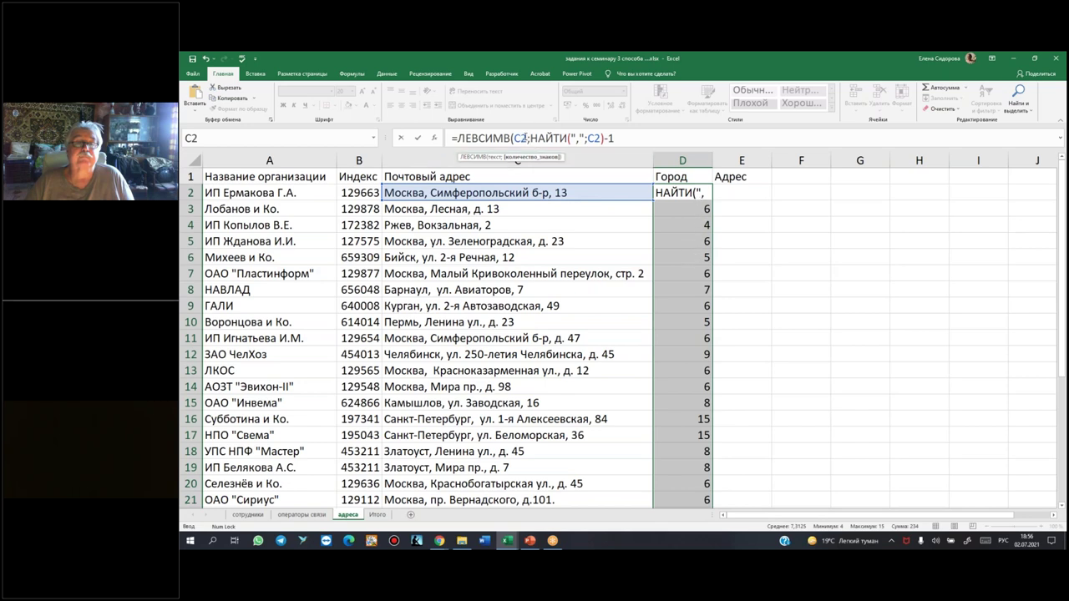
pyautogui.click(627, 138)
pyautogui.write(')')
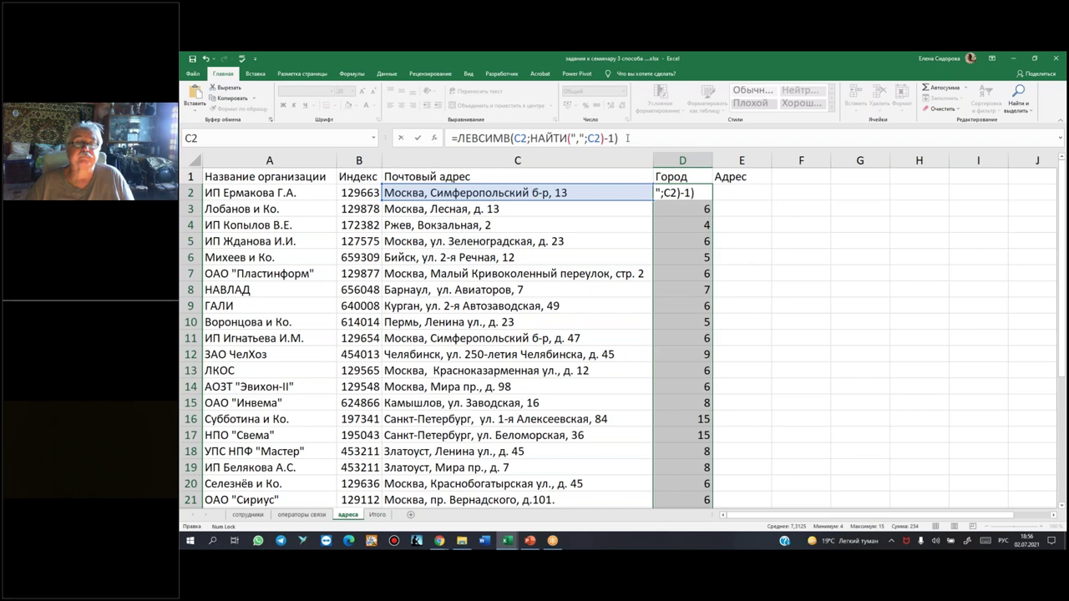
pyautogui.hotkey('ctrl', 'Return')
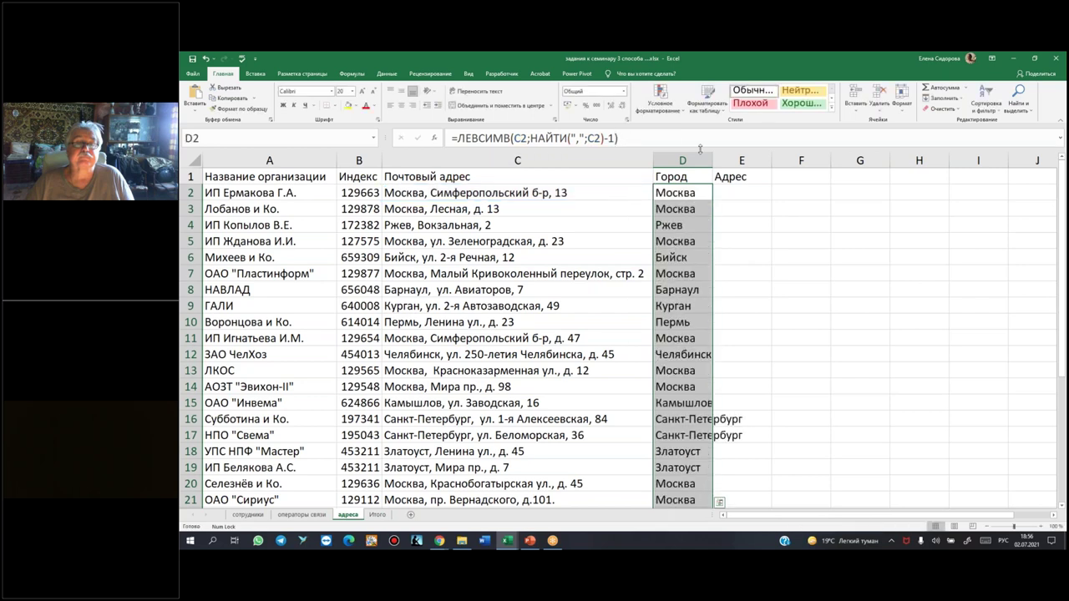
# - Widen column D to fit the city names and outline C2's full address
pyautogui.moveTo(712, 161); pyautogui.dragTo(756, 161)
pyautogui.click(698, 193)
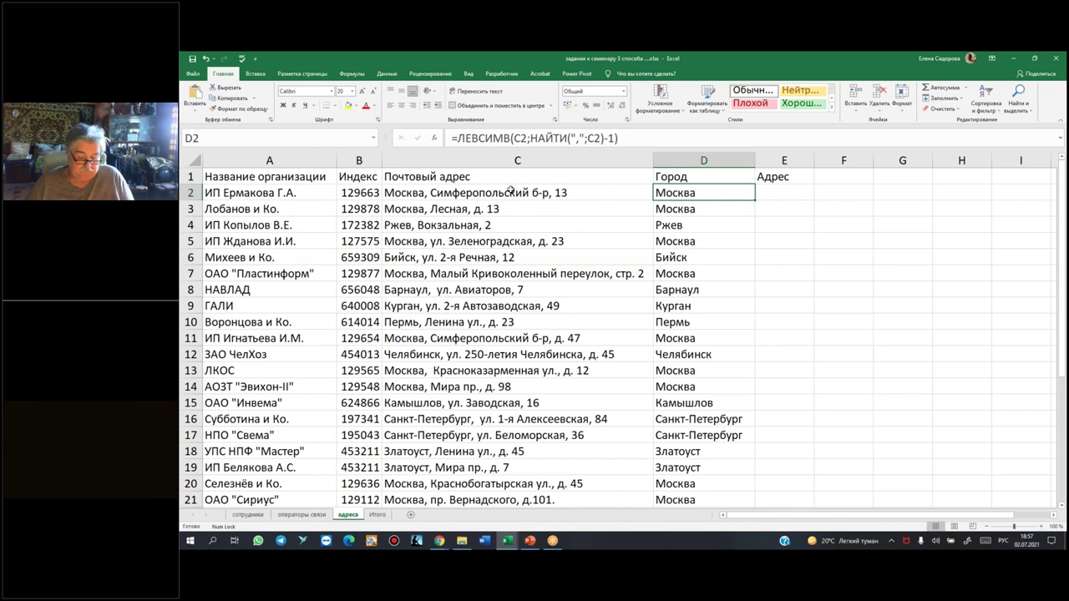
pyautogui.moveTo(380, 184); pyautogui.dragTo(596, 201)
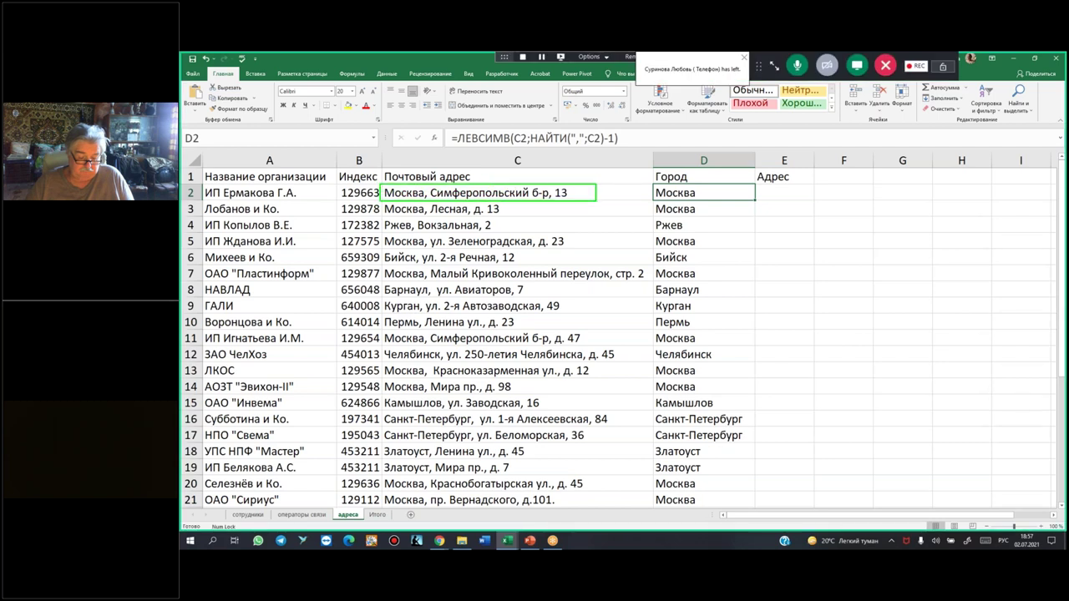
pyautogui.moveTo(431, 187); pyautogui.dragTo(570, 200)
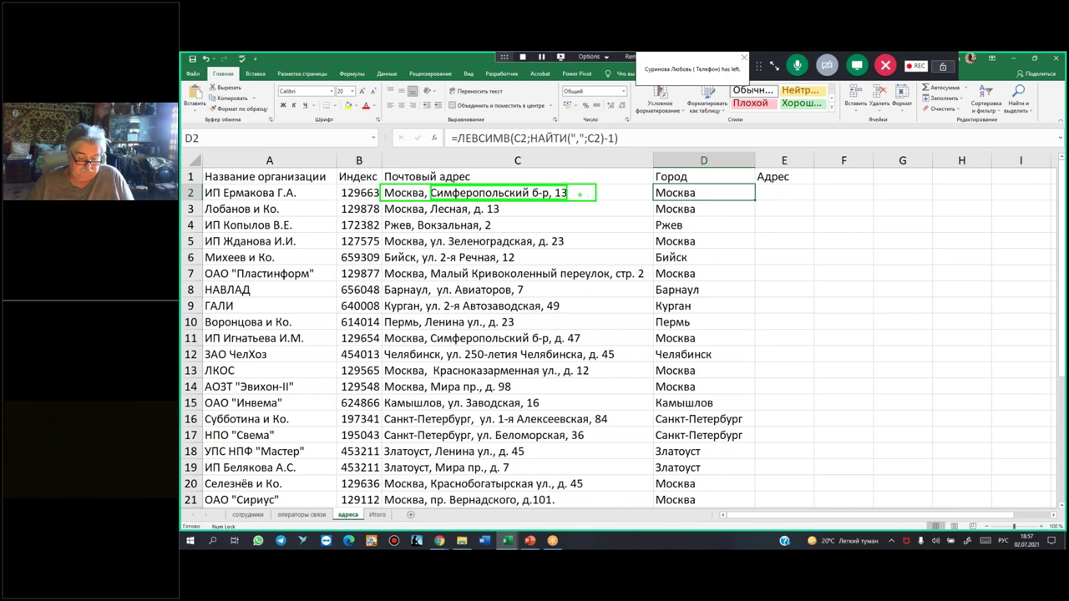
pyautogui.moveTo(576, 193); pyautogui.dragTo(603, 193)
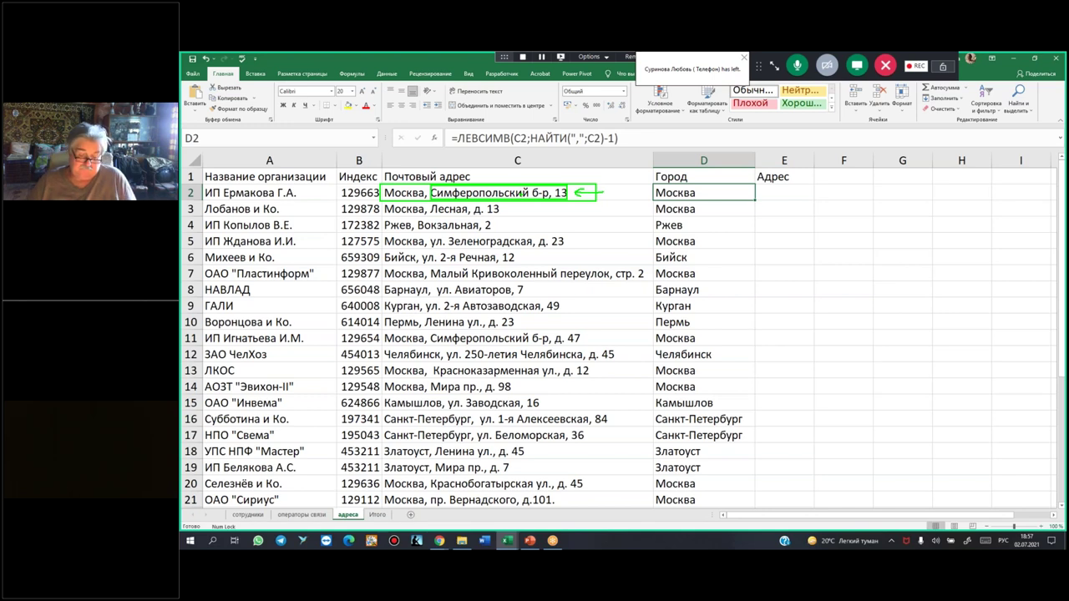
pyautogui.click(788, 193)
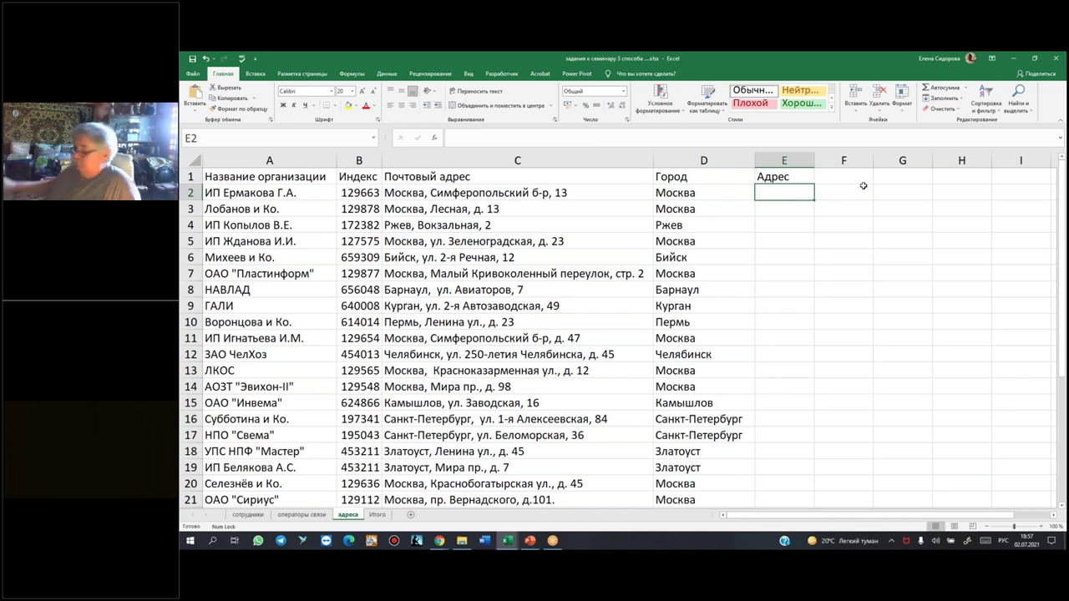
pyautogui.write('=на')
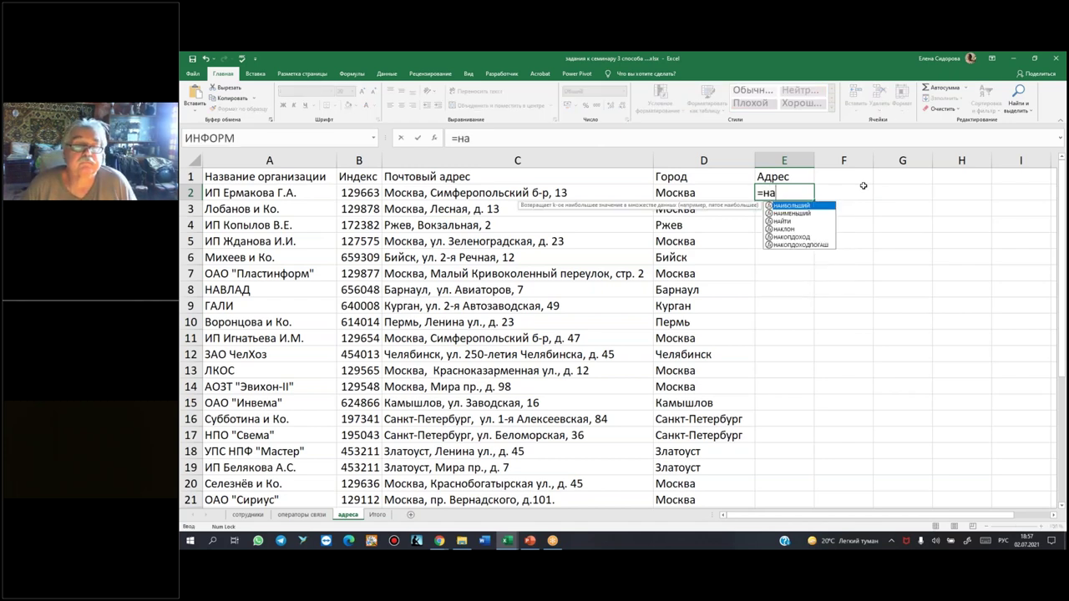
pyautogui.write('й')
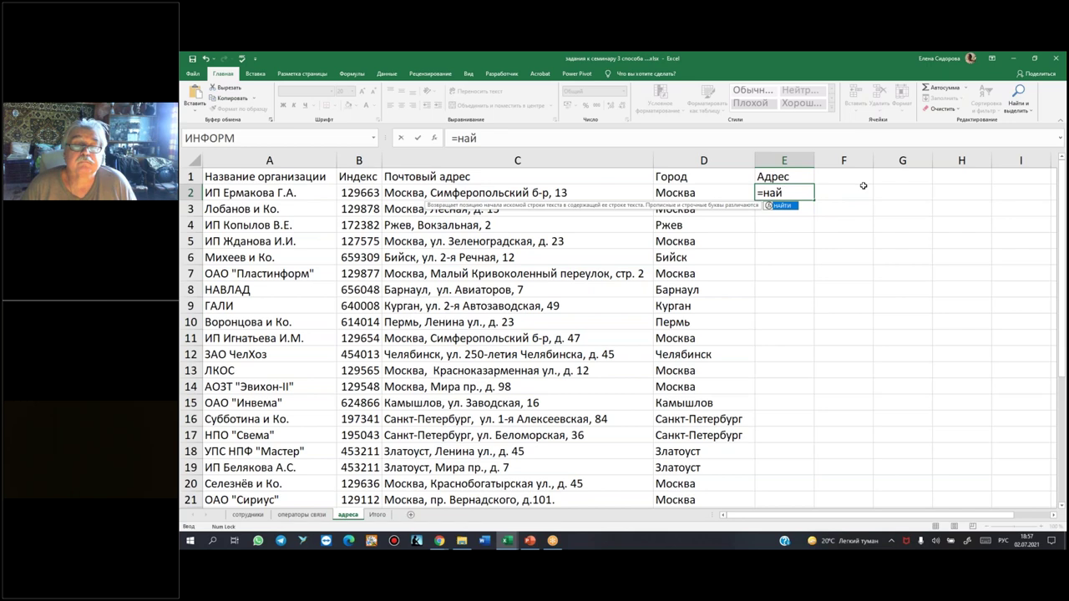
# - Complete E2 as =НАЙТИ(",";C2), returning 7, and box the C2 address in red
pyautogui.press('Tab')
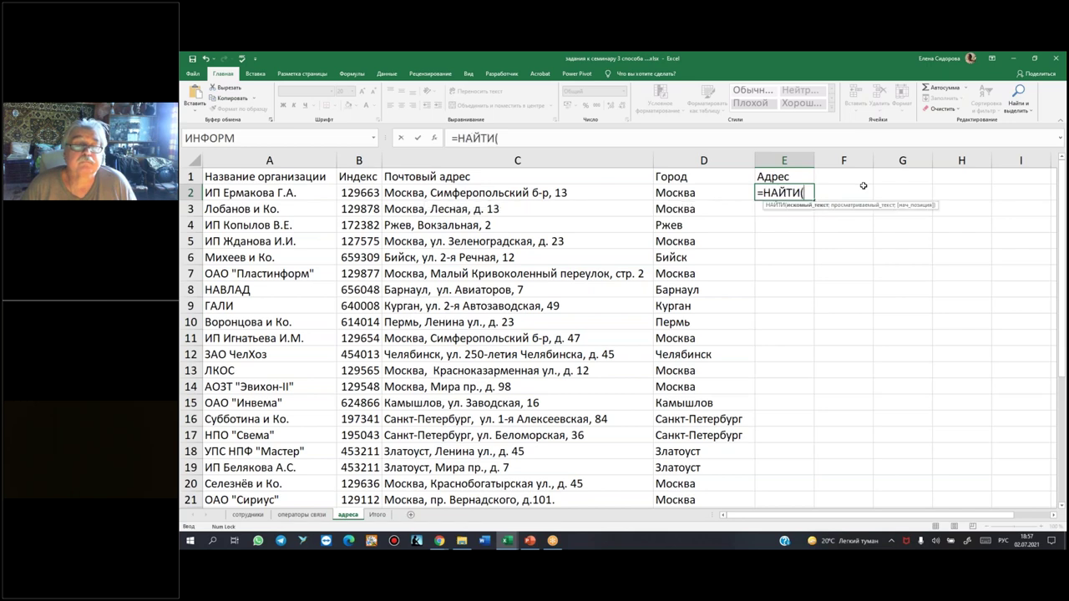
pyautogui.write('","')
pyautogui.write(';')
pyautogui.click(607, 191)
pyautogui.write(')')
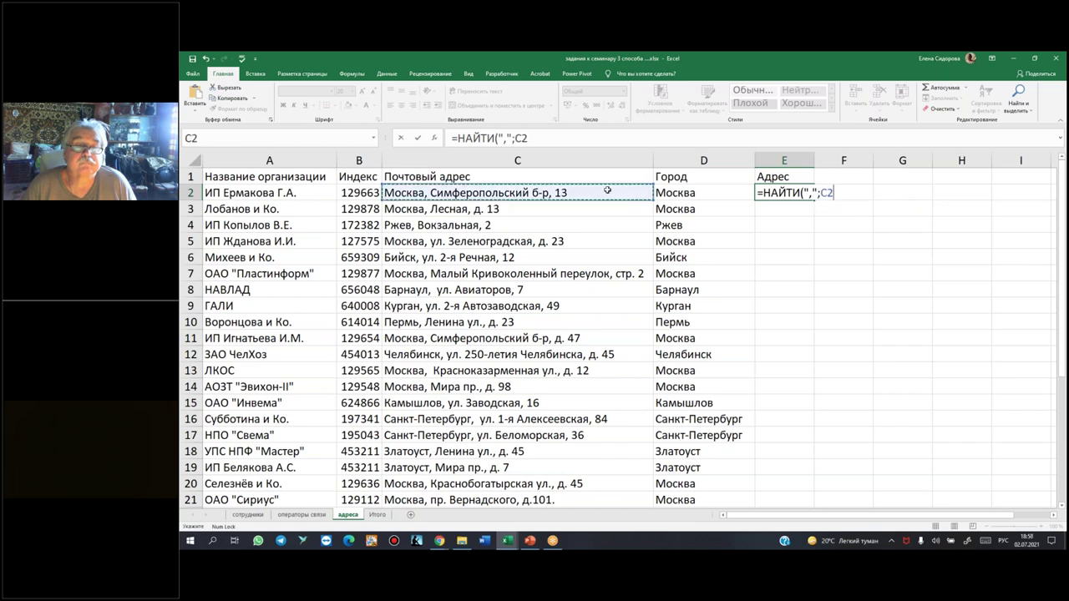
pyautogui.hotkey('ctrl', 'Return')
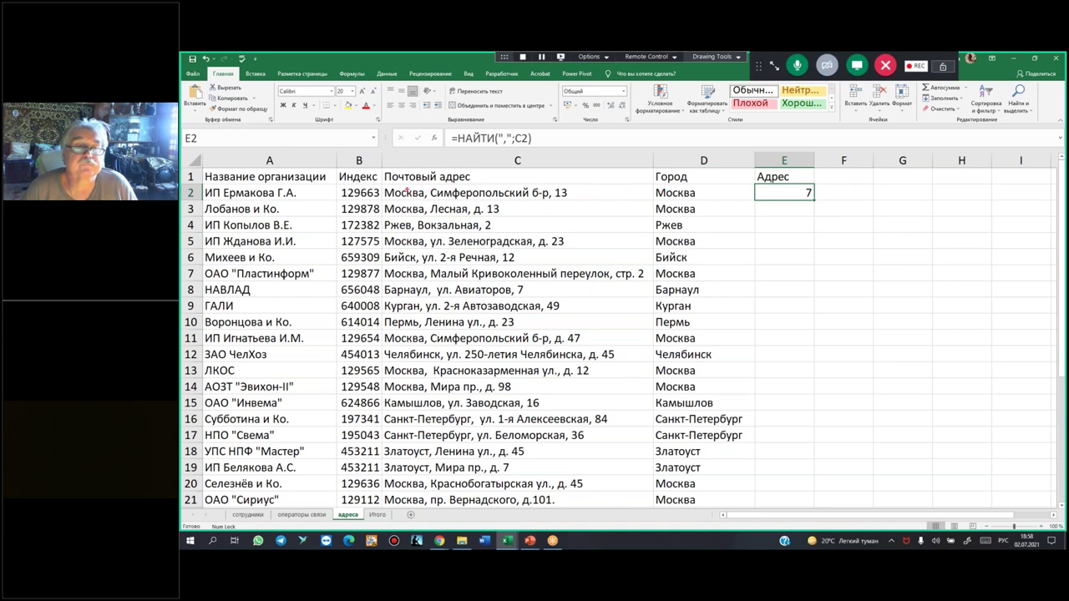
pyautogui.moveTo(383, 183); pyautogui.dragTo(585, 201)
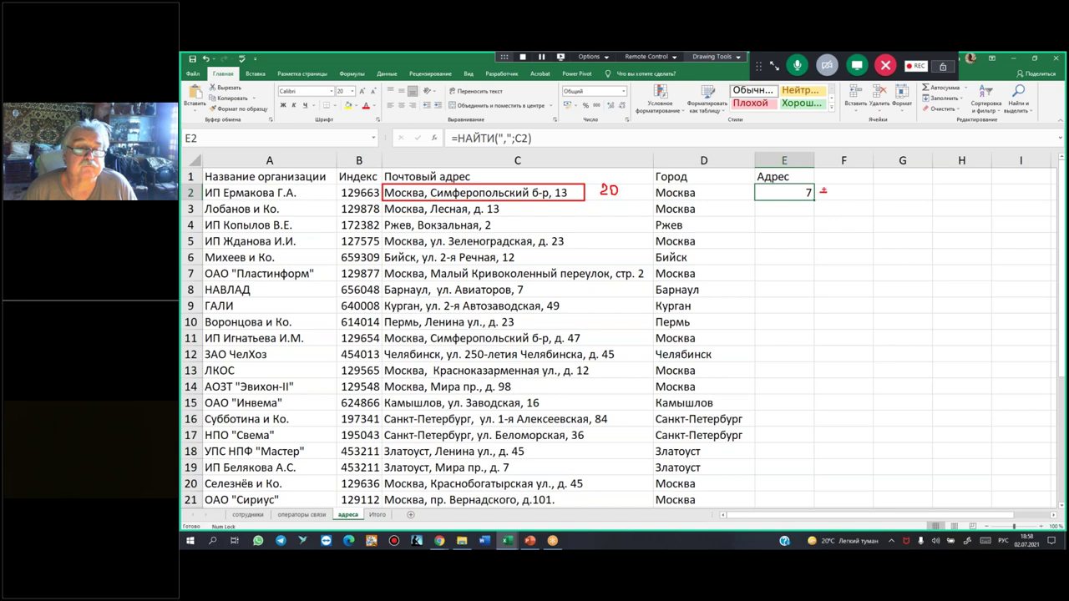
pyautogui.moveTo(833, 185); pyautogui.dragTo(833, 198)
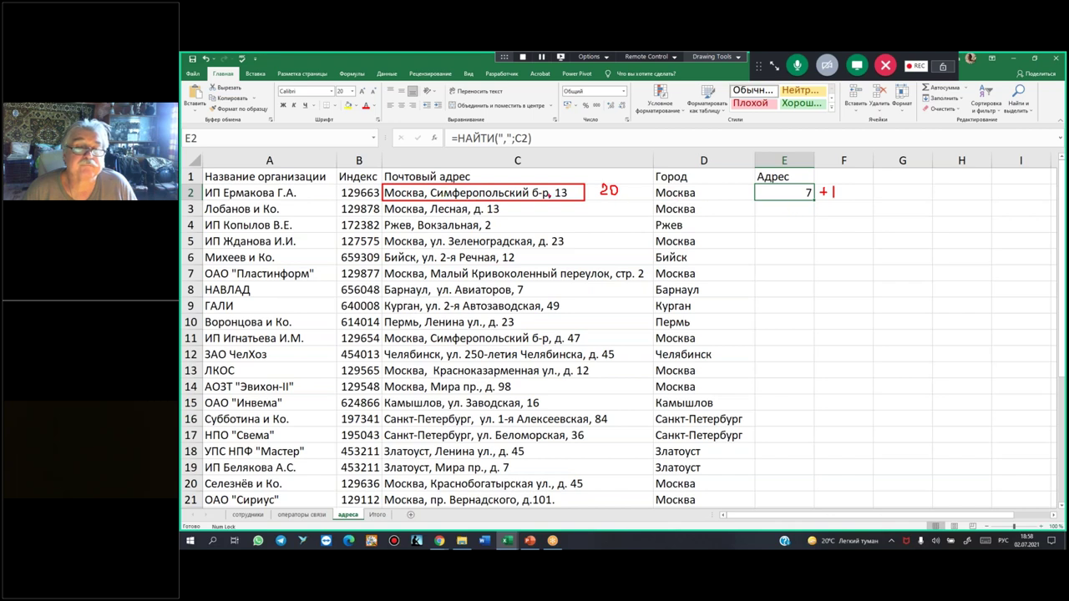
pyautogui.moveTo(853, 192); pyautogui.dragTo(872, 197)
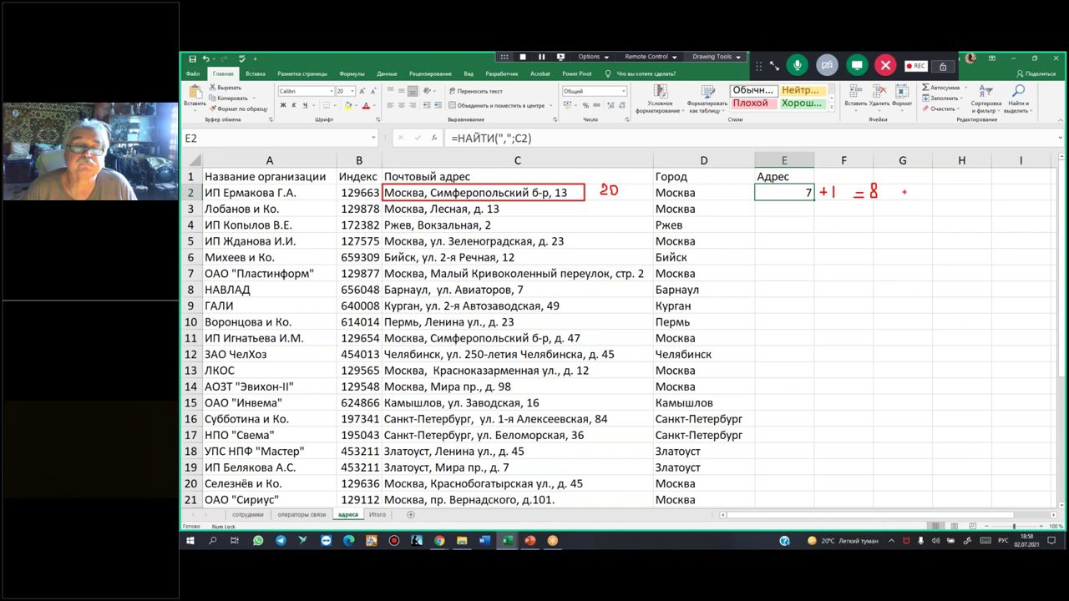
pyautogui.moveTo(941, 186); pyautogui.dragTo(948, 194)
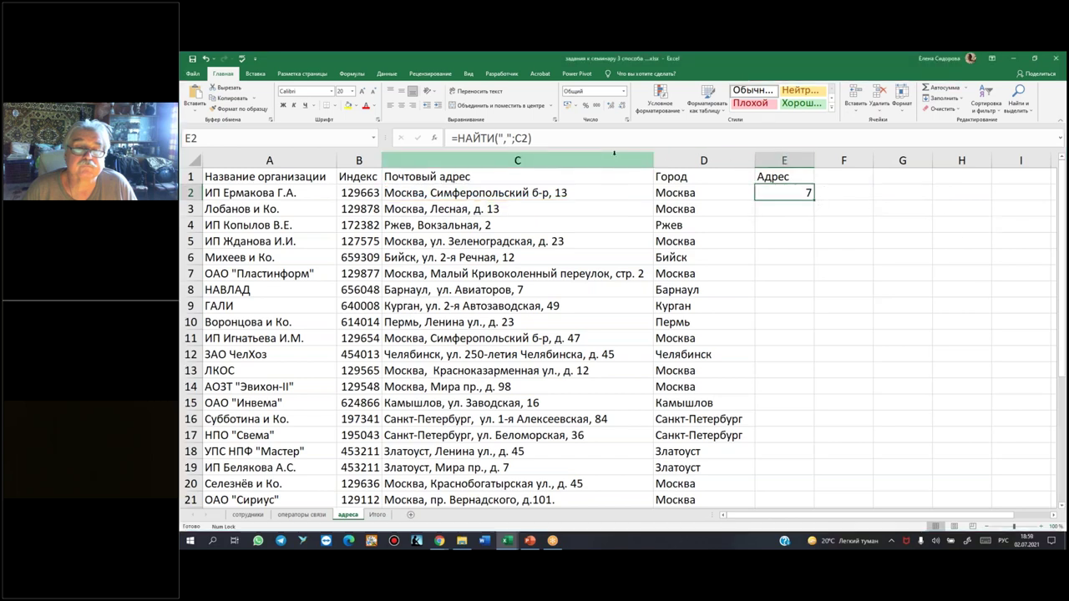
# - Change E2 to =НАЙТИ(",";C2)+1 and fill it down to row 21
pyautogui.click(593, 138)
pyautogui.write('+1')
pyautogui.press('Return')
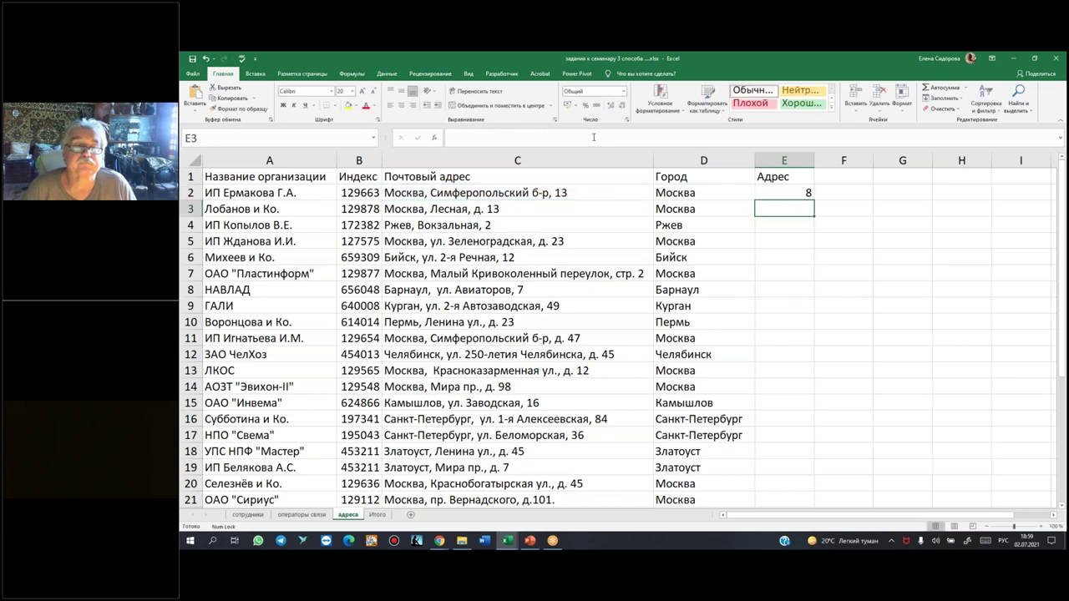
pyautogui.click(777, 193)
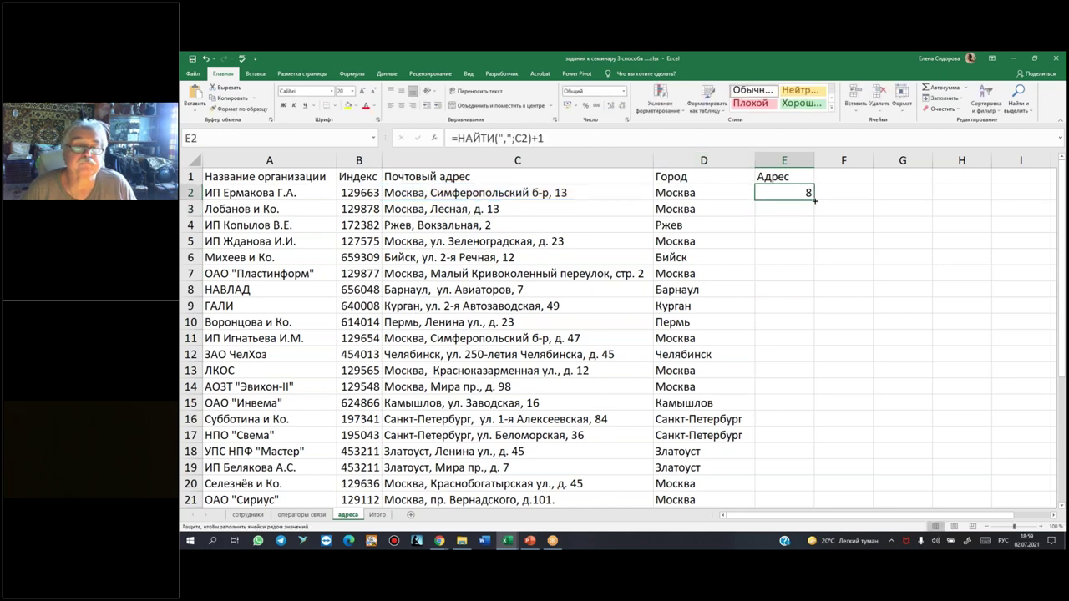
pyautogui.doubleClick(814, 200)
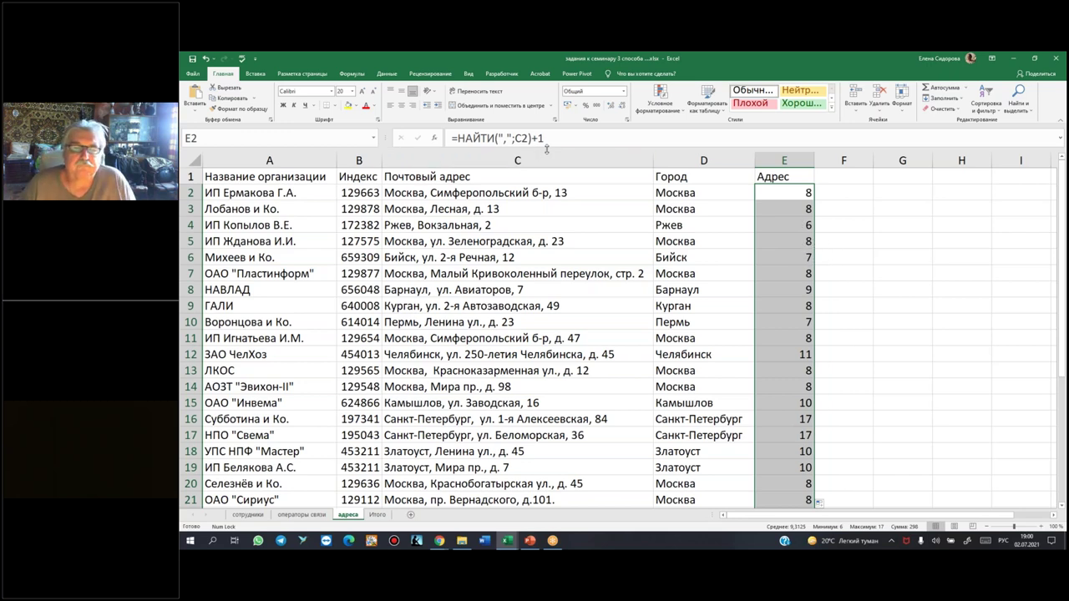
pyautogui.click(458, 138)
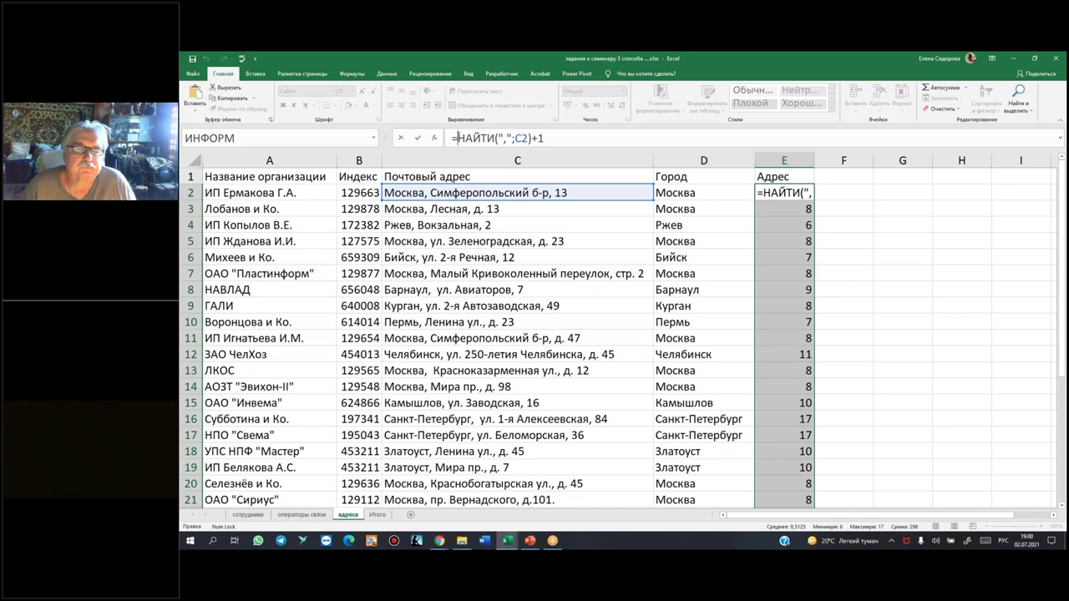
# - Turn E2 into =ДЛСТР(C2)-НАЙТИ(",";C2)+1 and commit it for the whole column
pyautogui.write('дл')
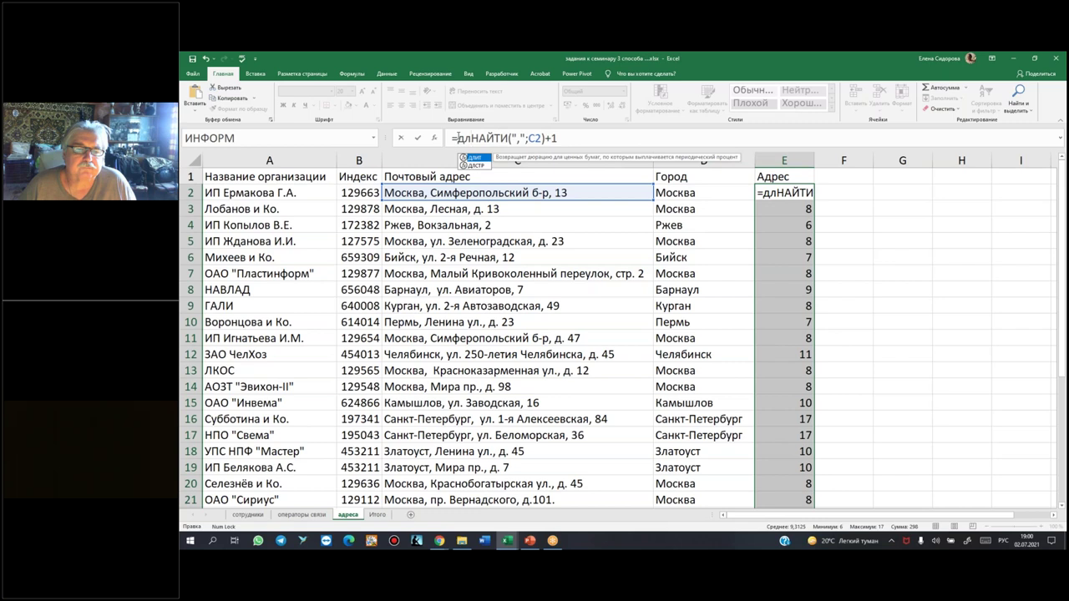
pyautogui.press('Down')
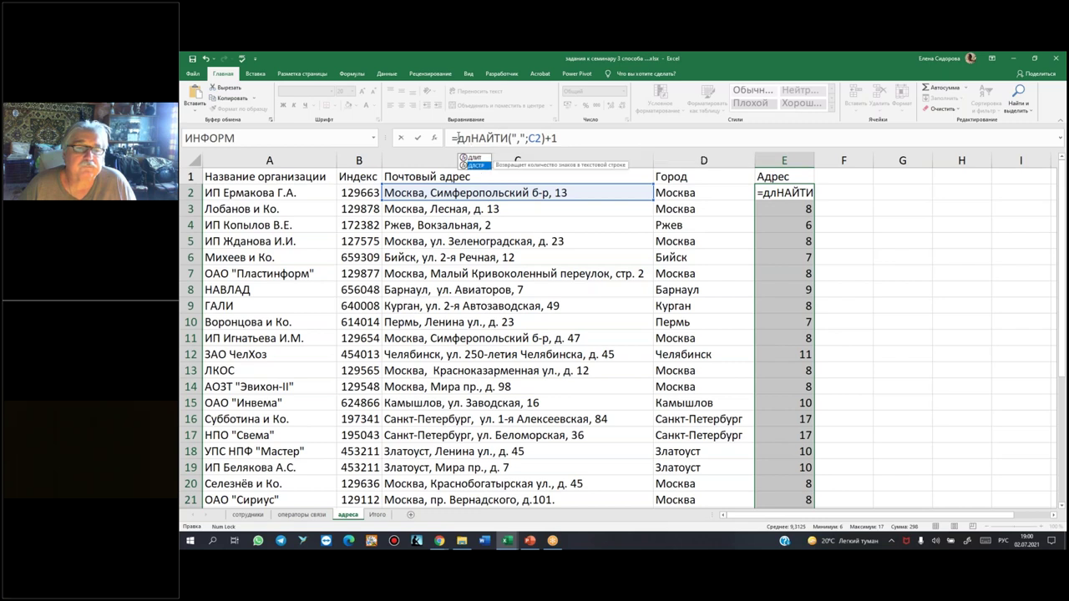
pyautogui.press('Tab')
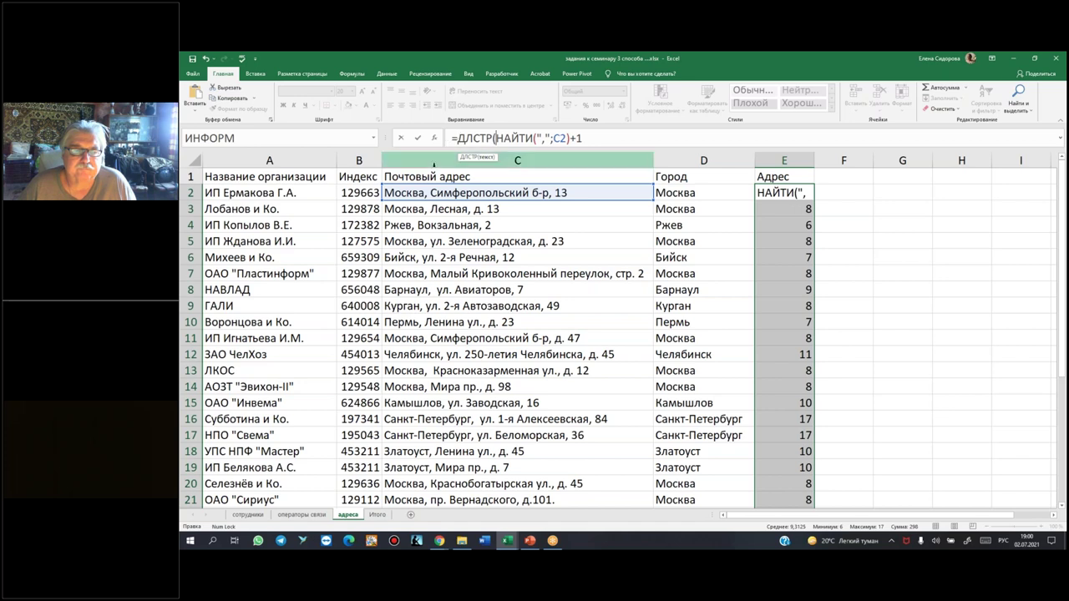
pyautogui.click(435, 192)
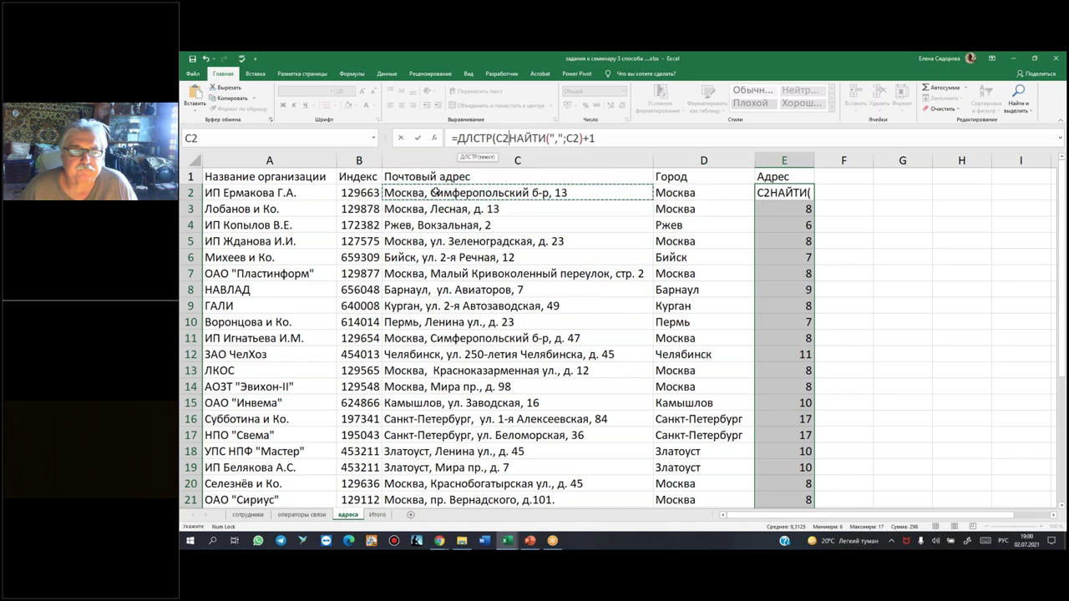
pyautogui.write(')')
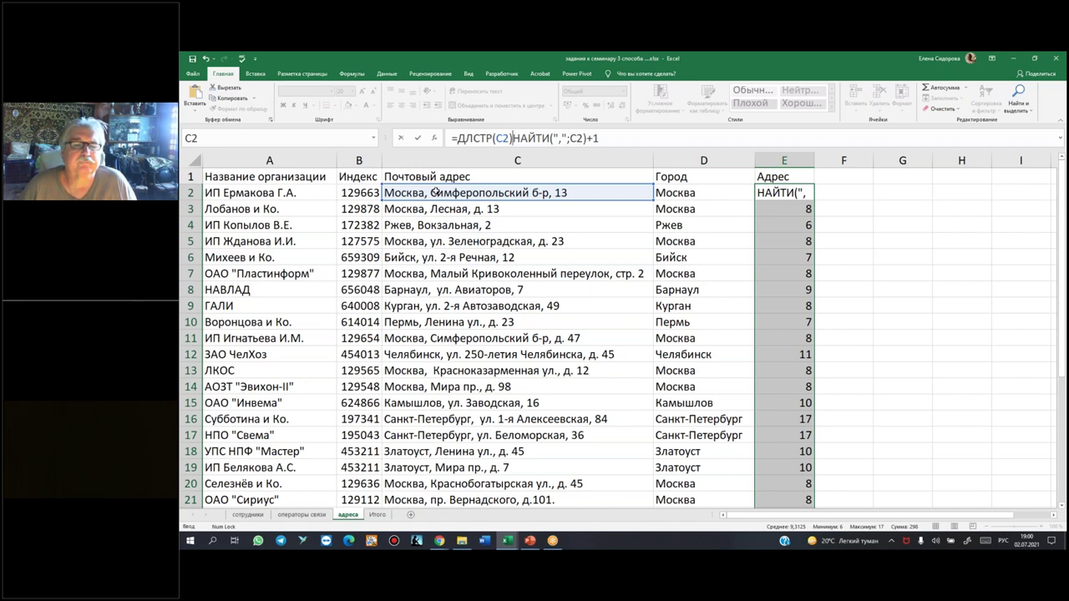
pyautogui.write('-')
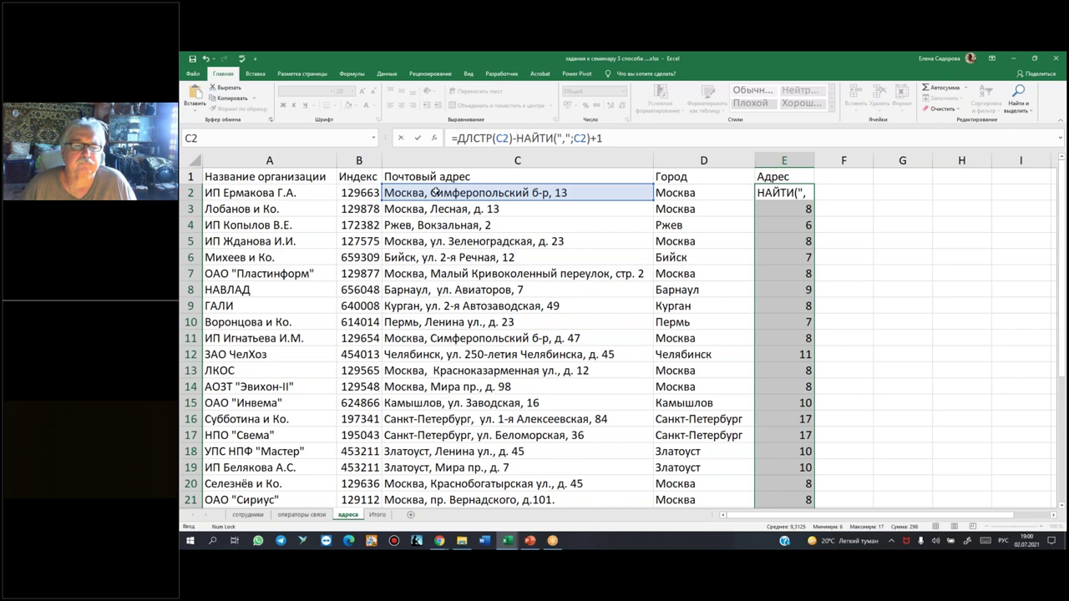
pyautogui.hotkey('ctrl', 'Return')
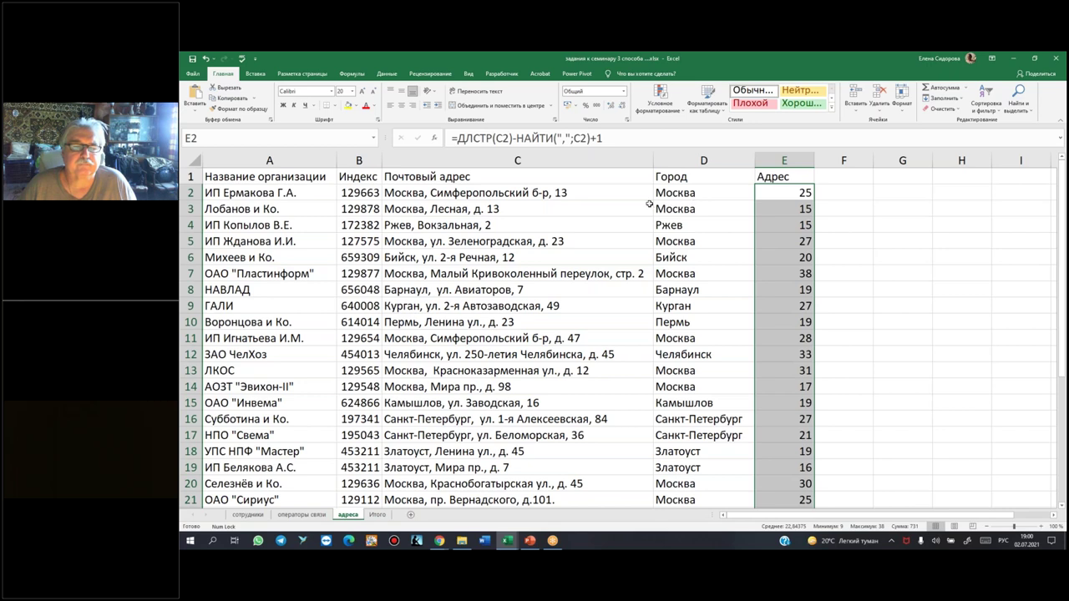
# - Start a ДЛСТР check formula in empty cell F2
pyautogui.click(853, 195)
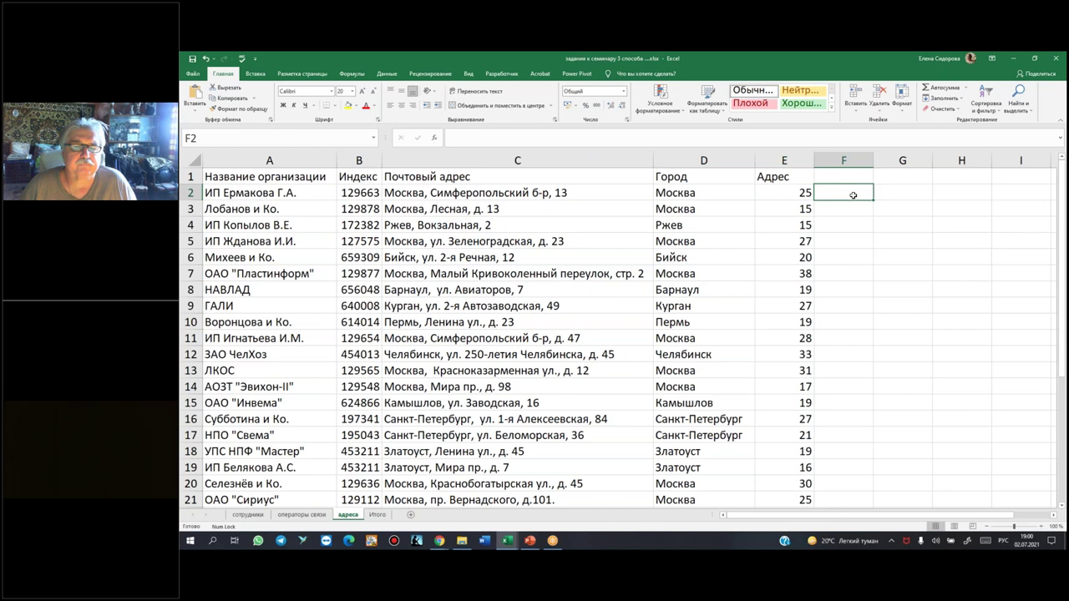
pyautogui.write('=дл')
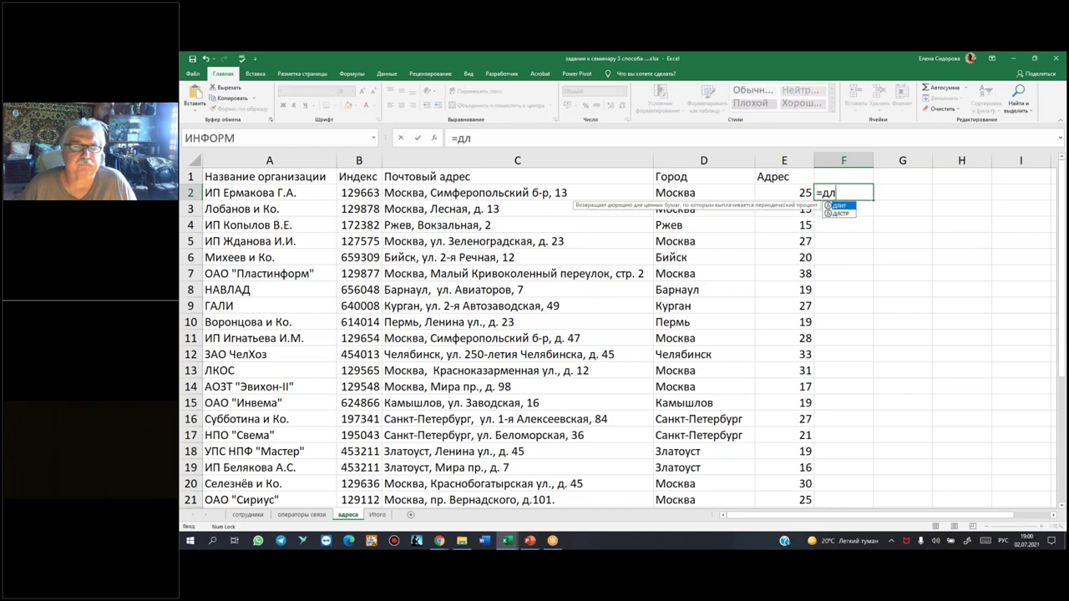
pyautogui.press('Down')
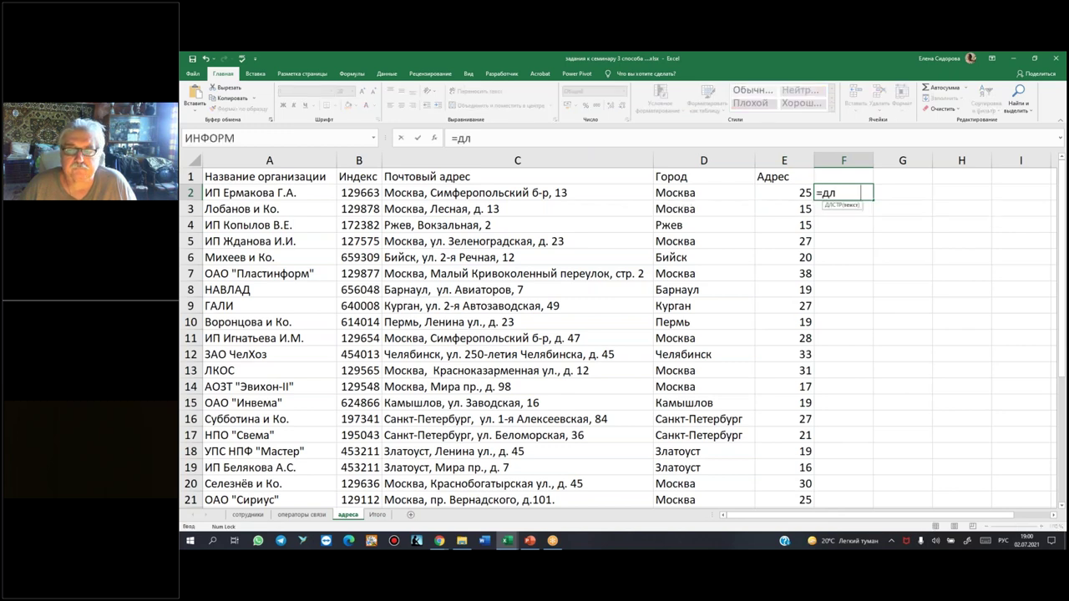
# - Enter =ДЛСТР(C2) in F2 and fill it down to row 21, giving 31, 21, 19, 33
pyautogui.press('Tab')
pyautogui.click(600, 193)
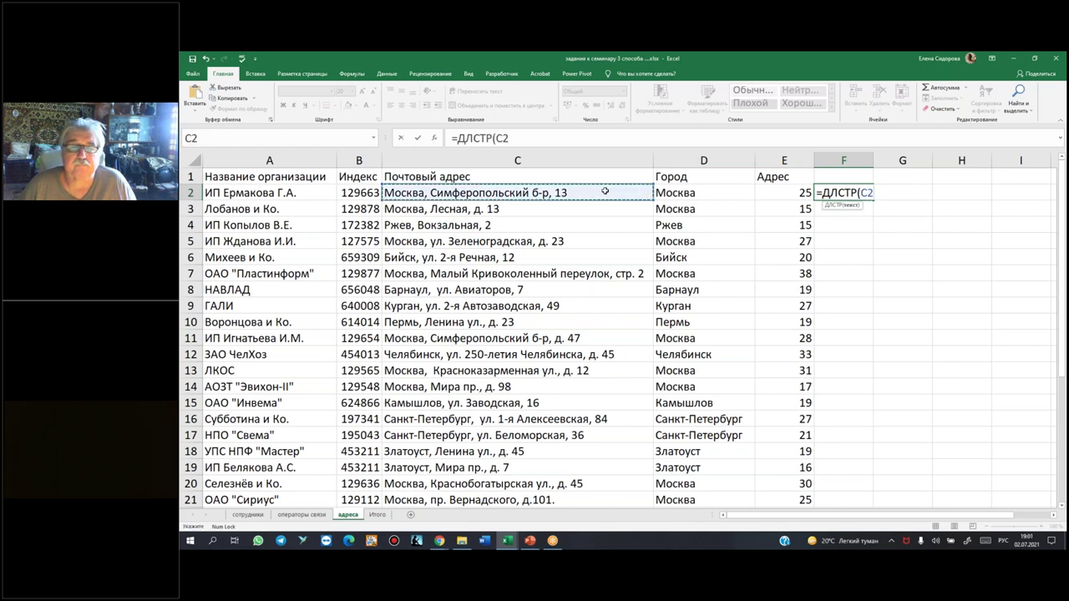
pyautogui.press('Return')
pyautogui.click(835, 193)
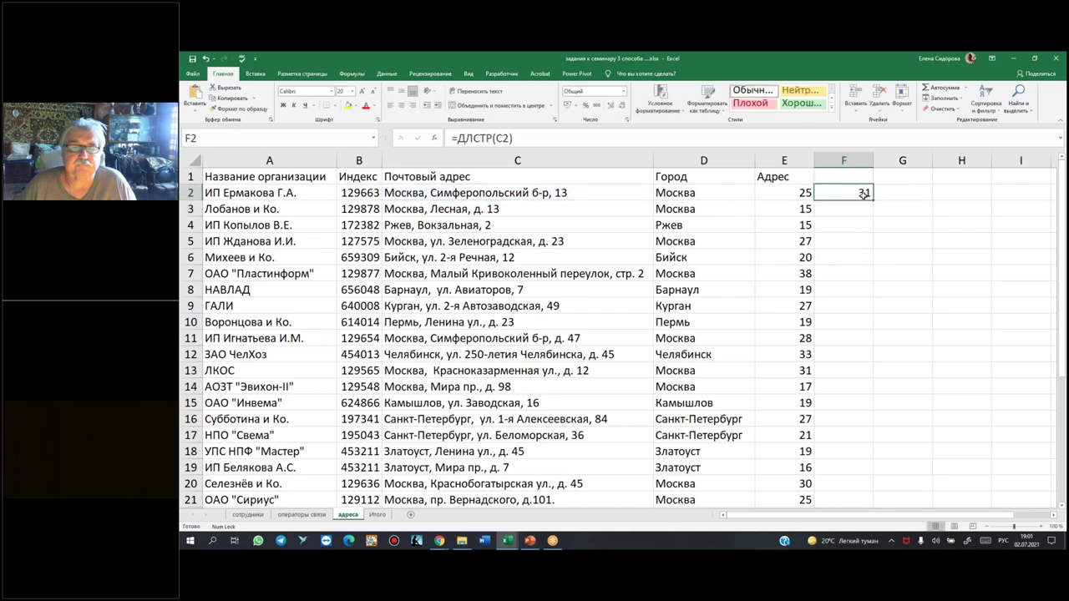
pyautogui.doubleClick(875, 198)
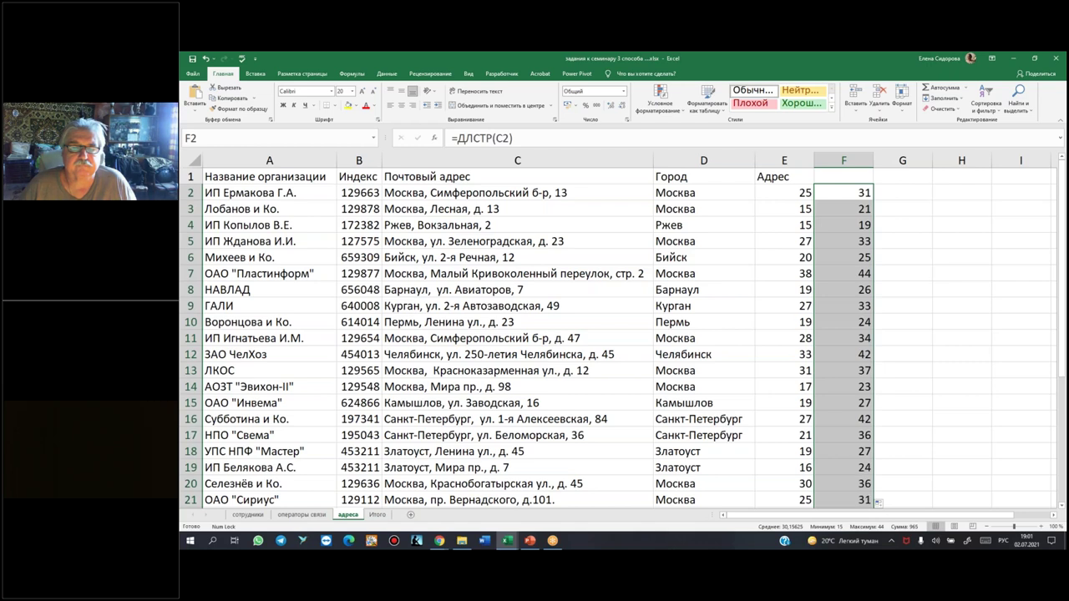
pyautogui.click(847, 194)
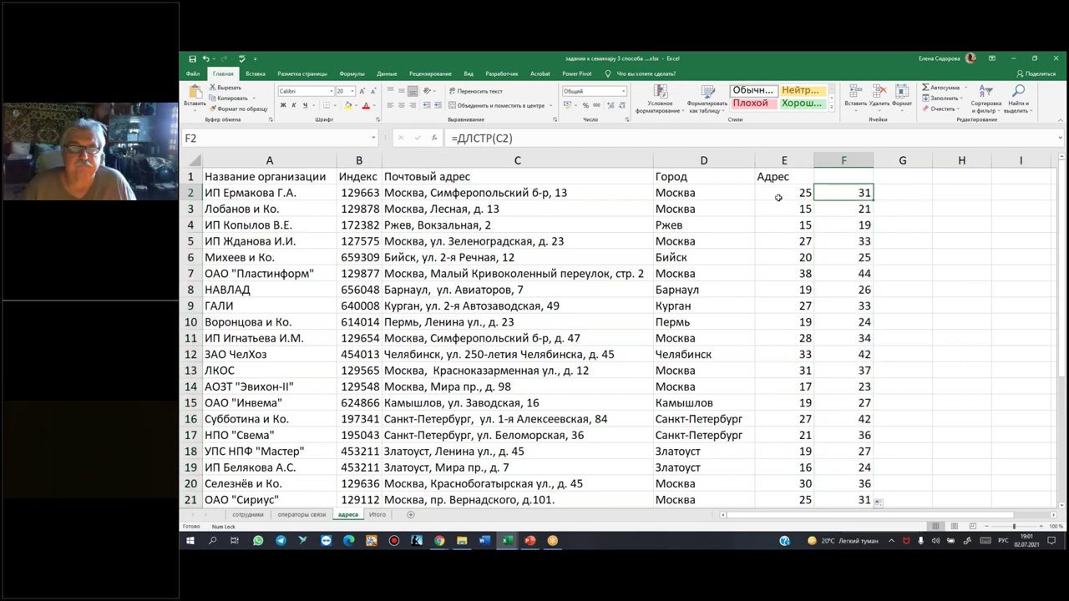
pyautogui.click(783, 195)
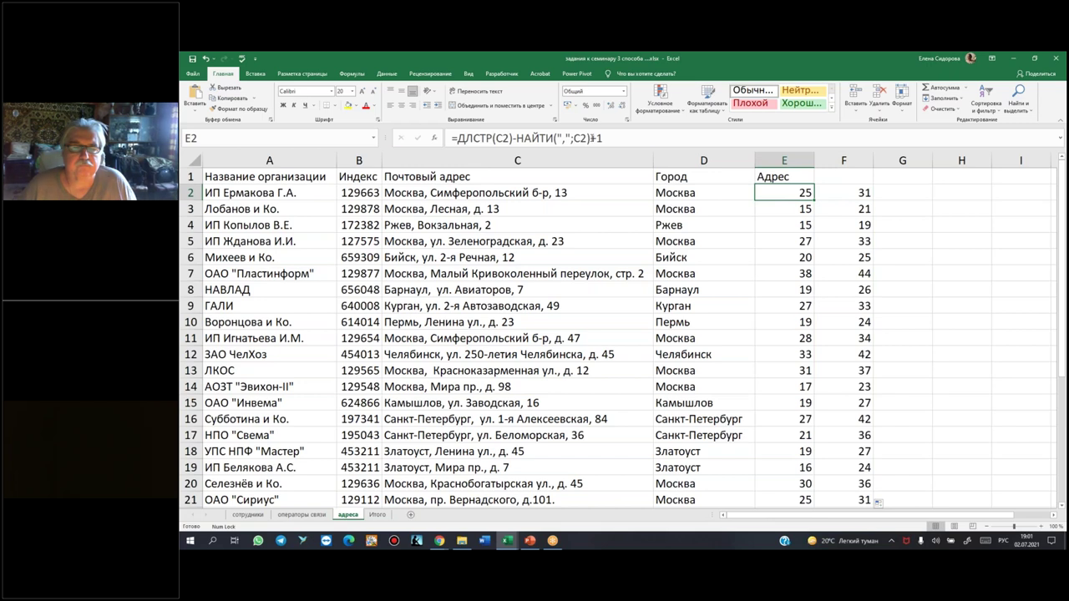
# - Bracket E2 as =ДЛСТР(C2)-(НАЙТИ(",";C2)+1) and fill it down column E
pyautogui.doubleClick(604, 140)
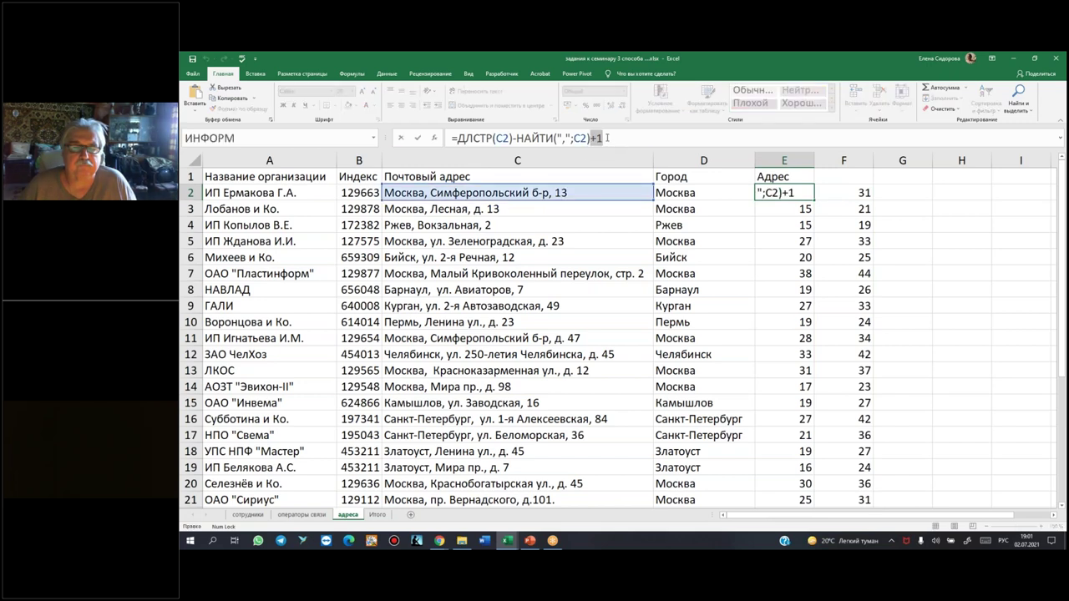
pyautogui.hotkey('ctrl', 'Return')
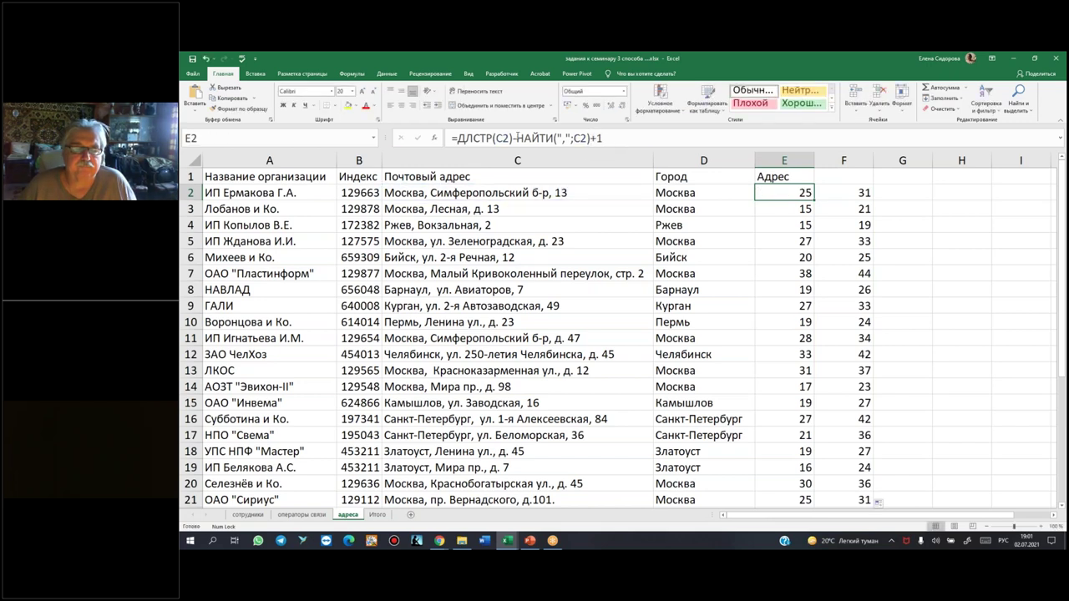
pyautogui.click(555, 138)
pyautogui.write('(')
pyautogui.click(616, 137)
pyautogui.write(')')
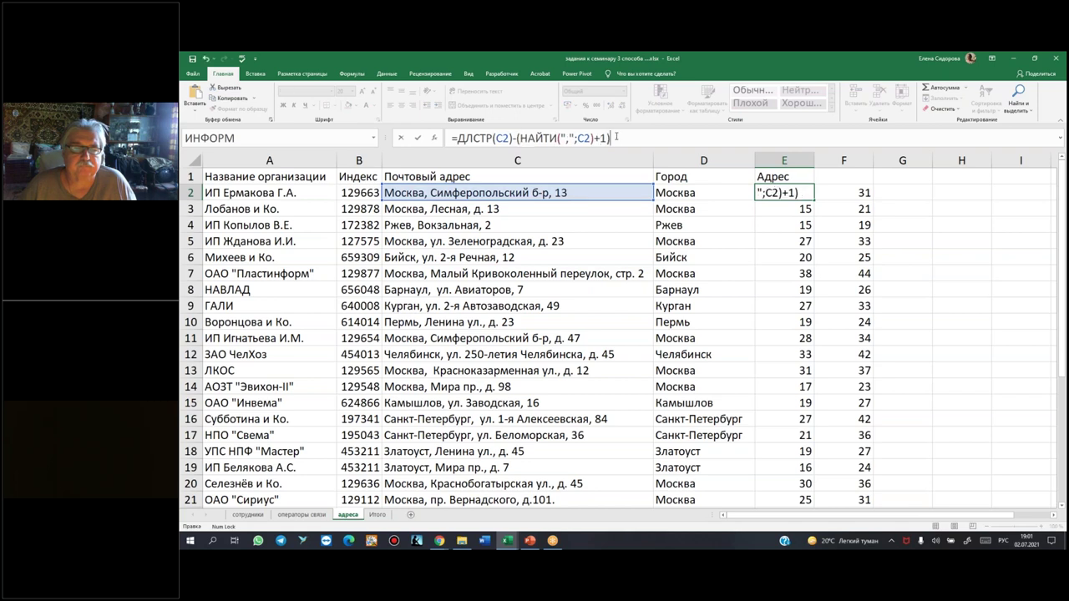
pyautogui.press('Return')
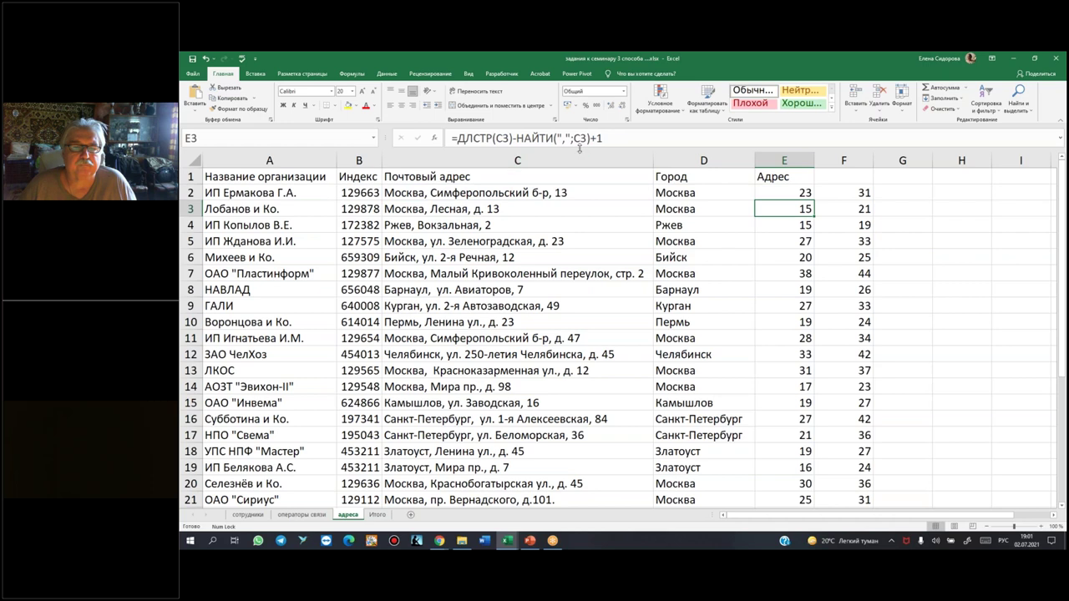
pyautogui.click(783, 194)
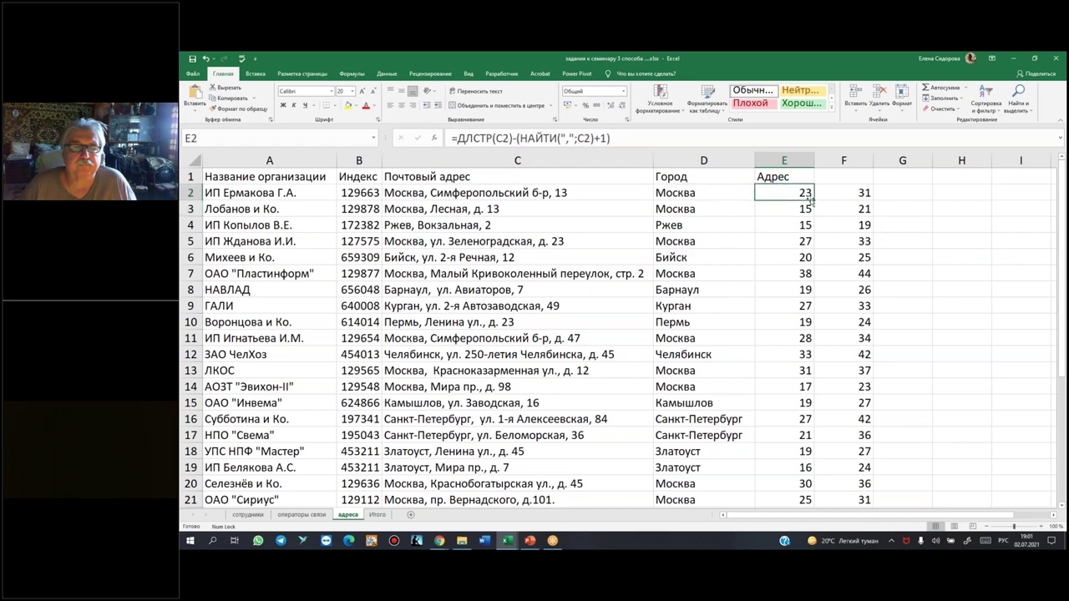
pyautogui.doubleClick(814, 198)
# - Clear the helper length values from column F
pyautogui.click(844, 160)
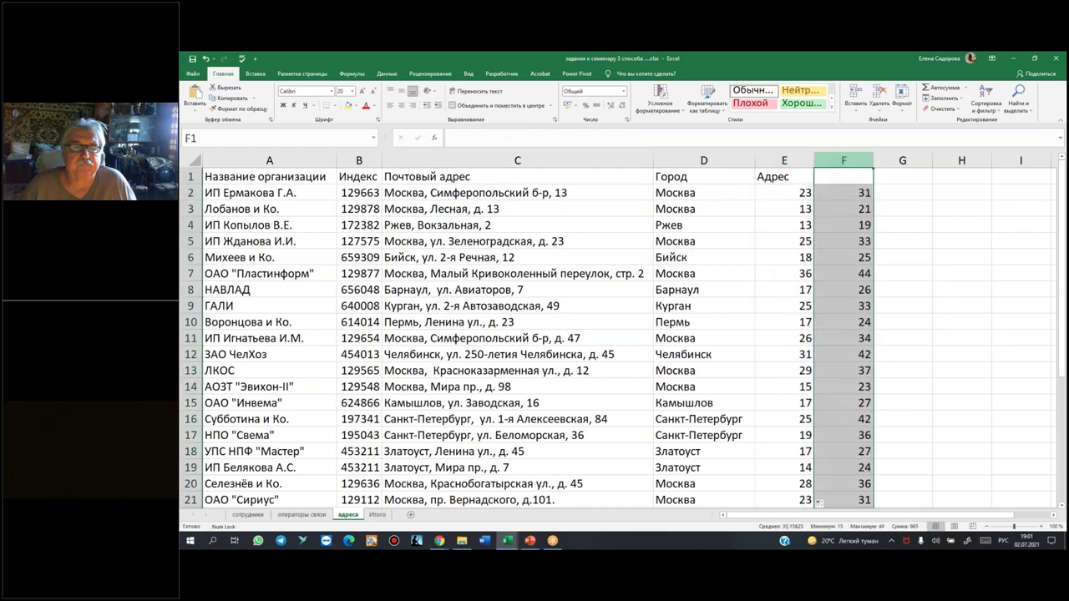
pyautogui.press('Delete')
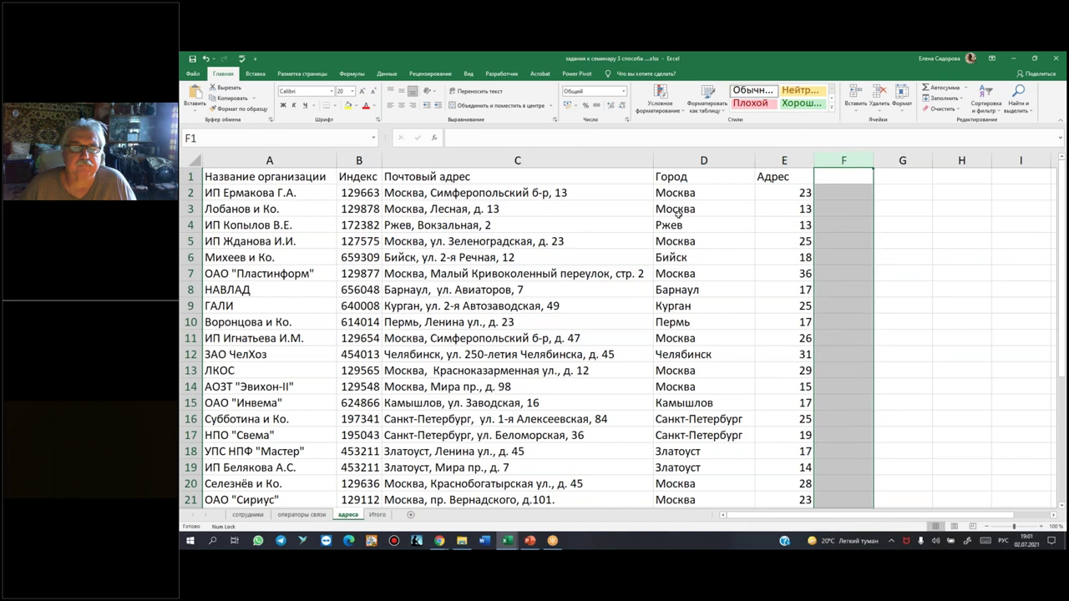
pyautogui.click(767, 193)
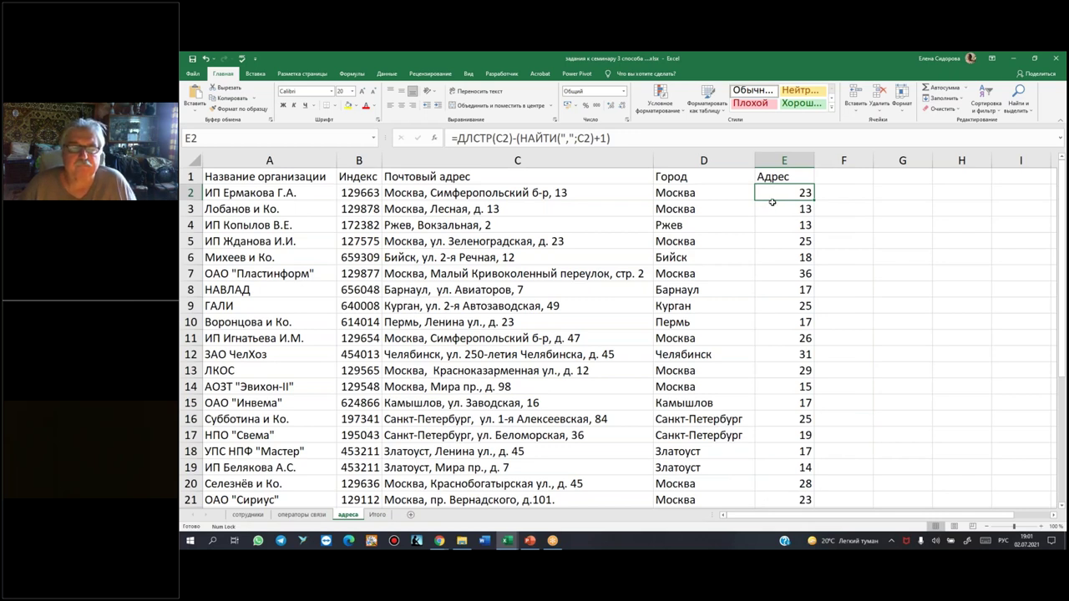
pyautogui.click(459, 138)
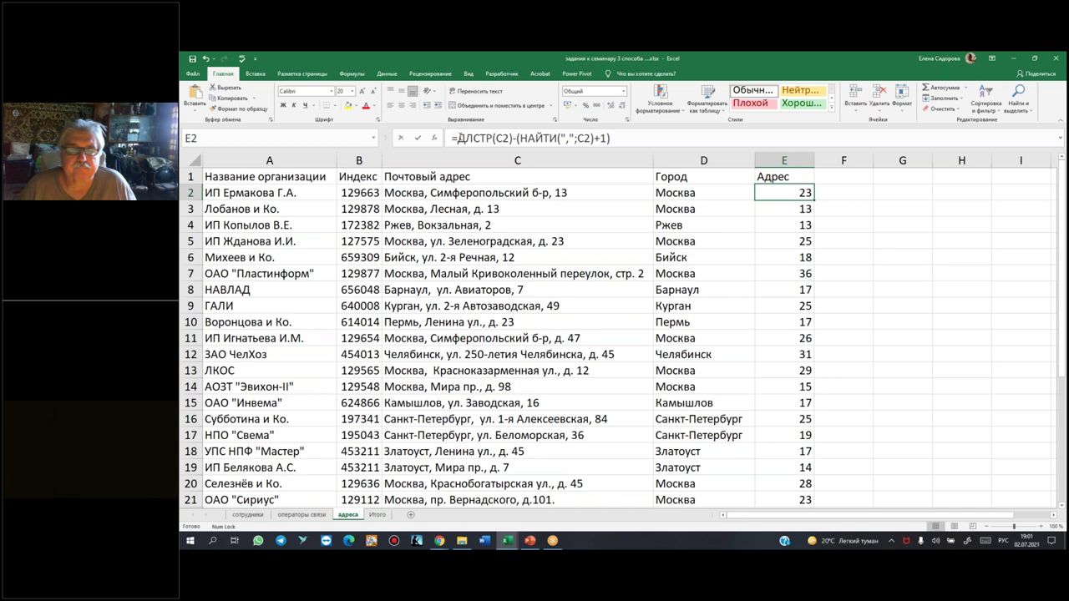
# - Wrap E2 as =ПРАВСИМВ(C2;ДЛСТР(C2)-(НАЙТИ(",";C2)+1)), fill it down, and widen column E
pyautogui.write('пр')
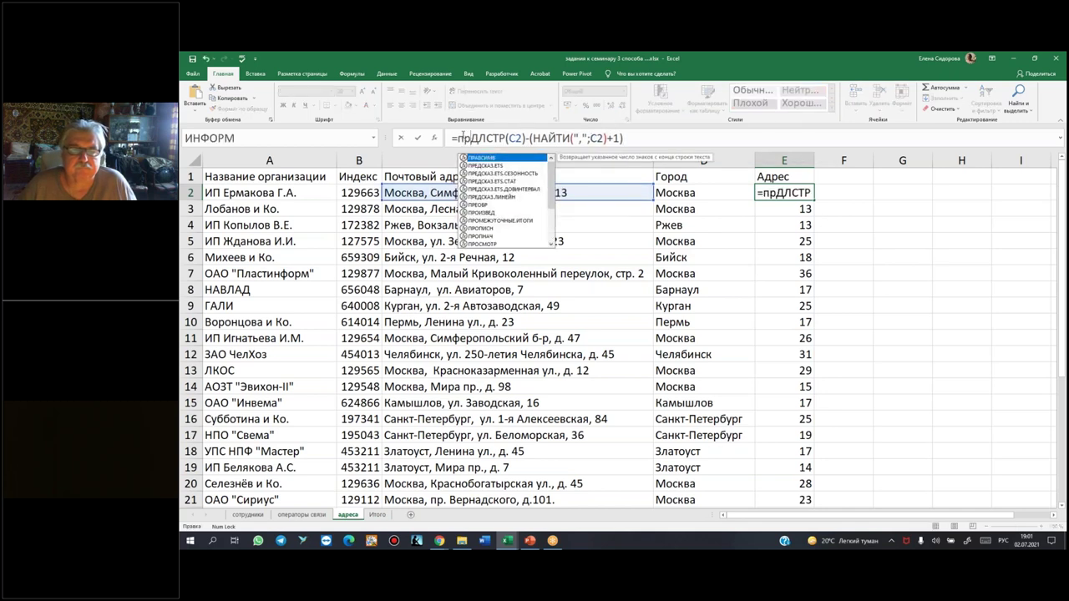
pyautogui.write('а')
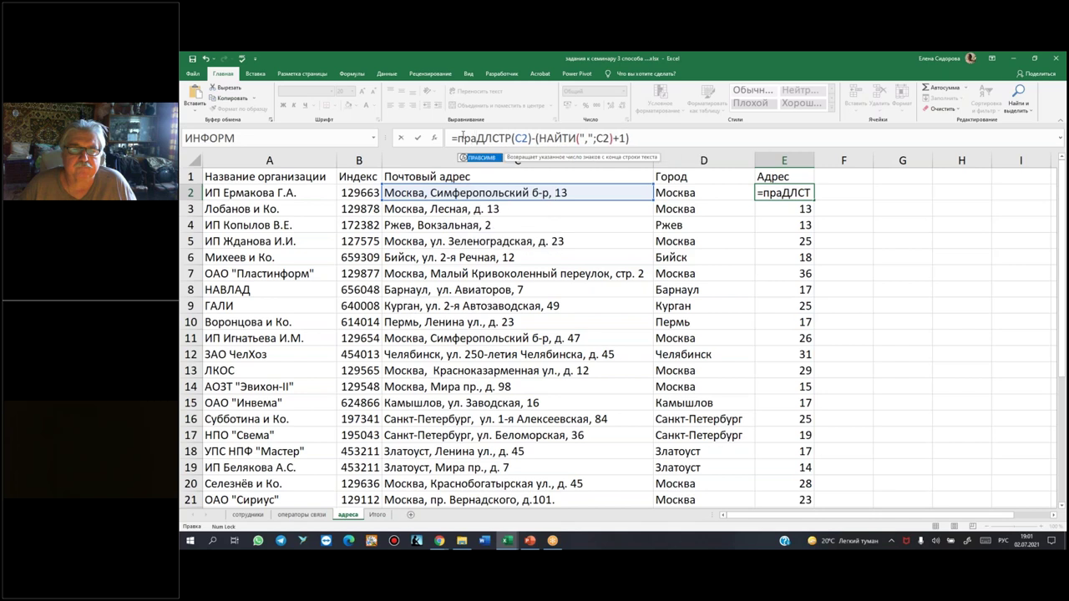
pyautogui.press('Tab')
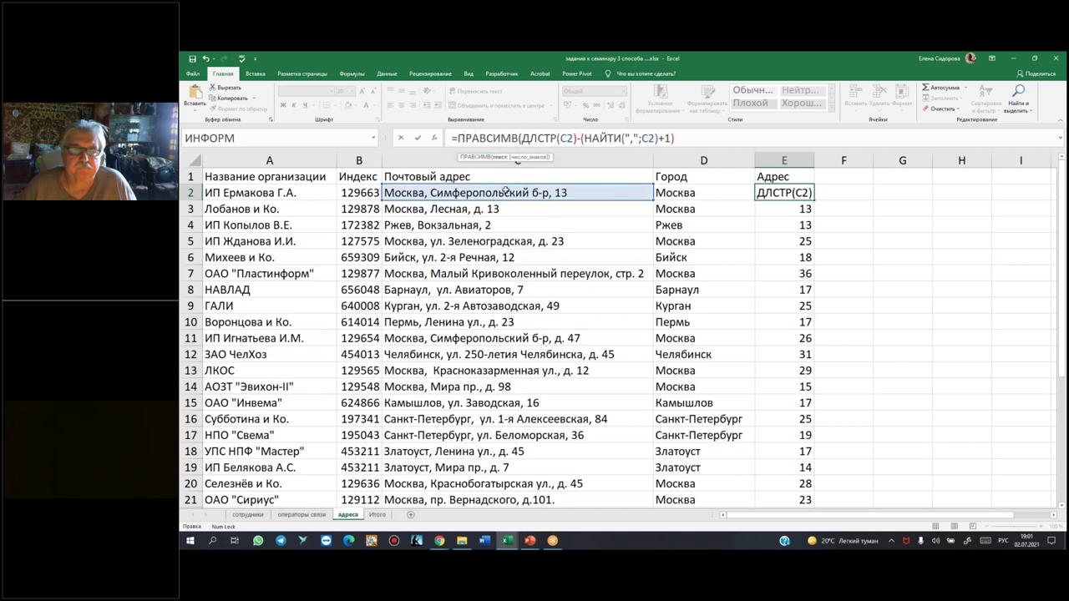
pyautogui.click(506, 191)
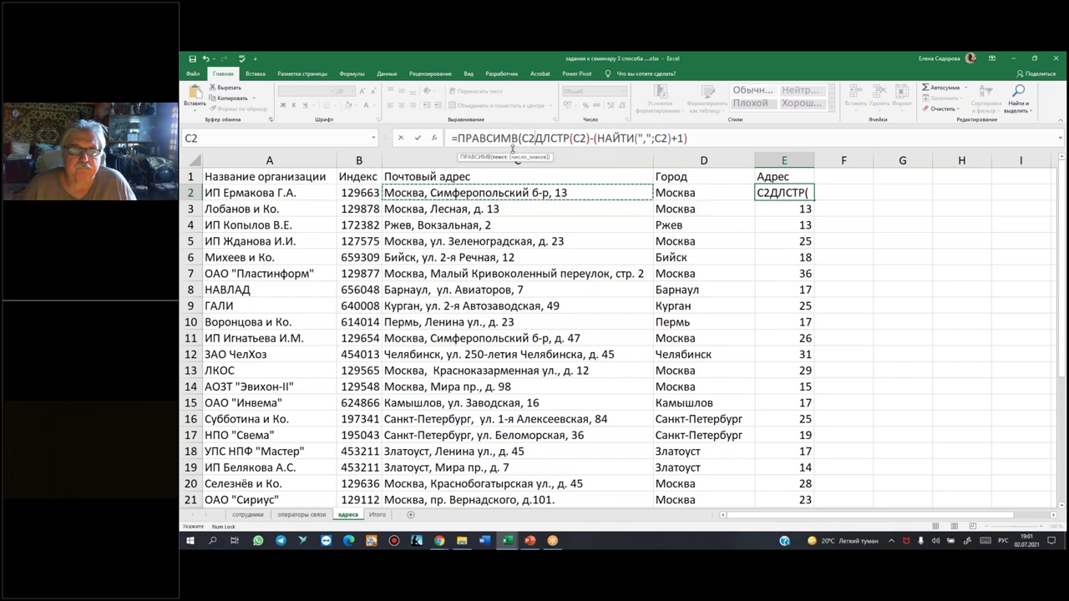
pyautogui.write(';C2)')
pyautogui.hotkey('ctrl', 'Return')
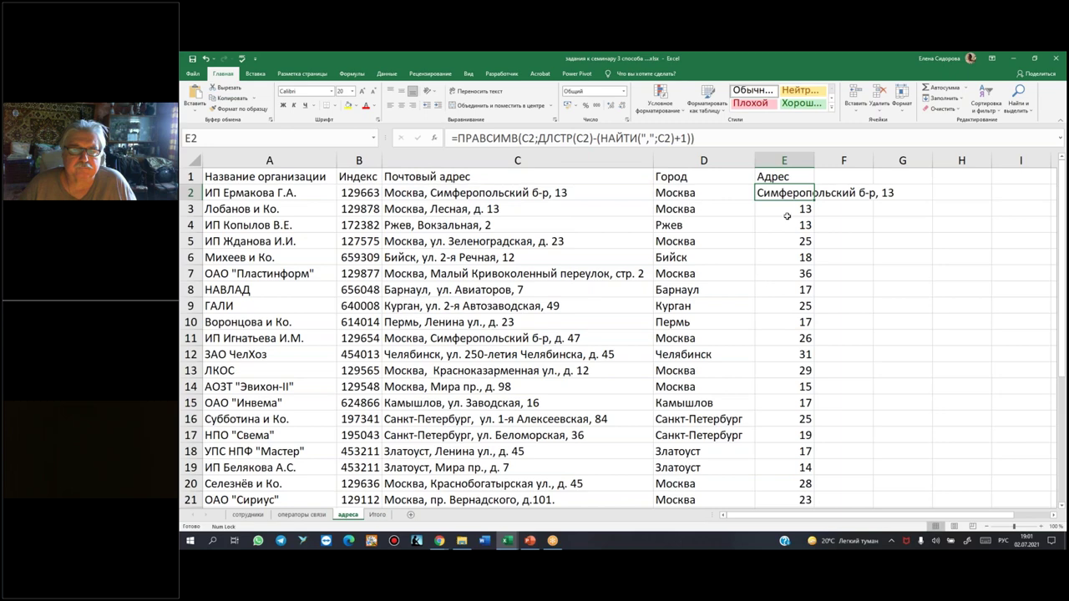
pyautogui.doubleClick(813, 200)
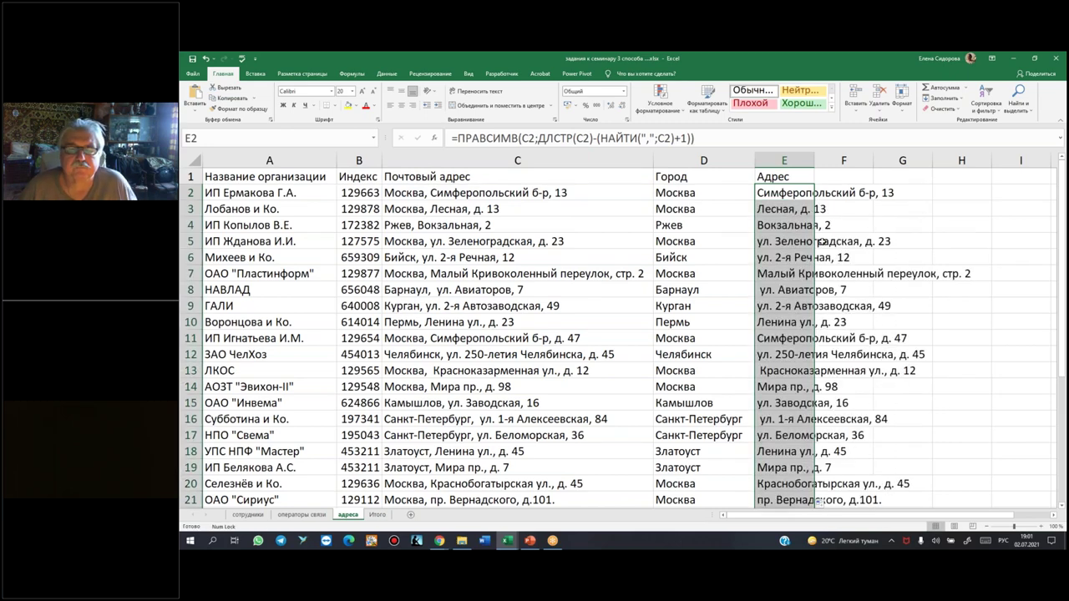
pyautogui.doubleClick(815, 160)
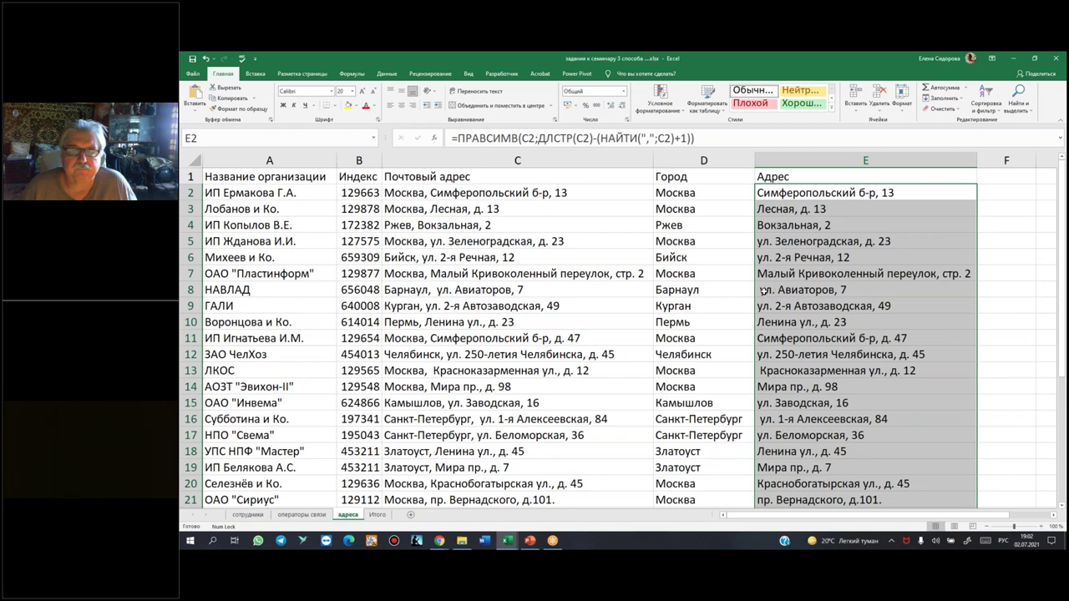
# - Check the street formulas in E8 and E16 against the source address in C8
pyautogui.click(778, 289)
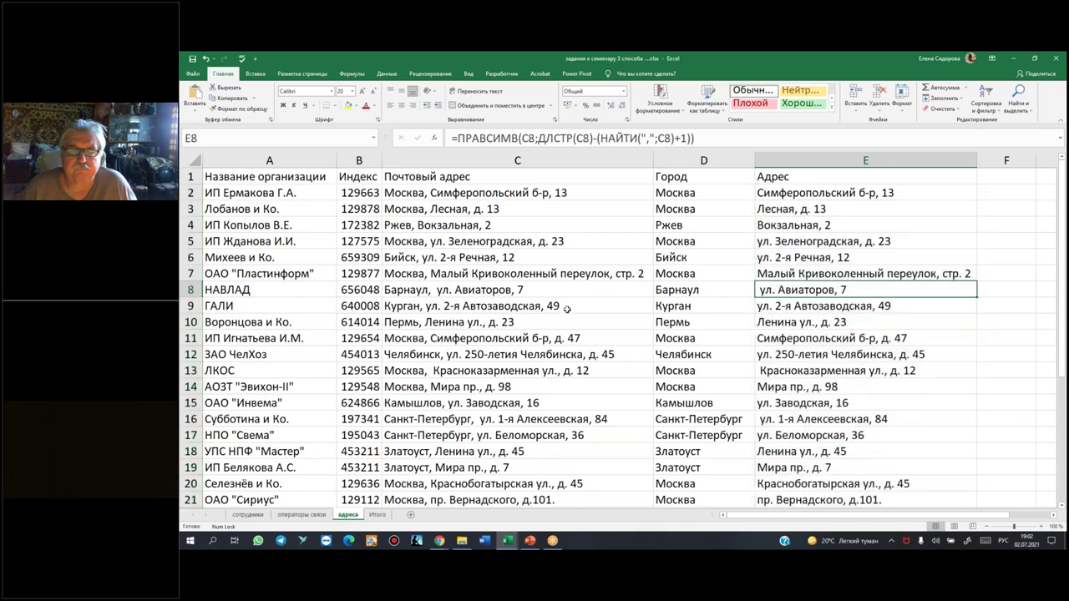
pyautogui.click(760, 419)
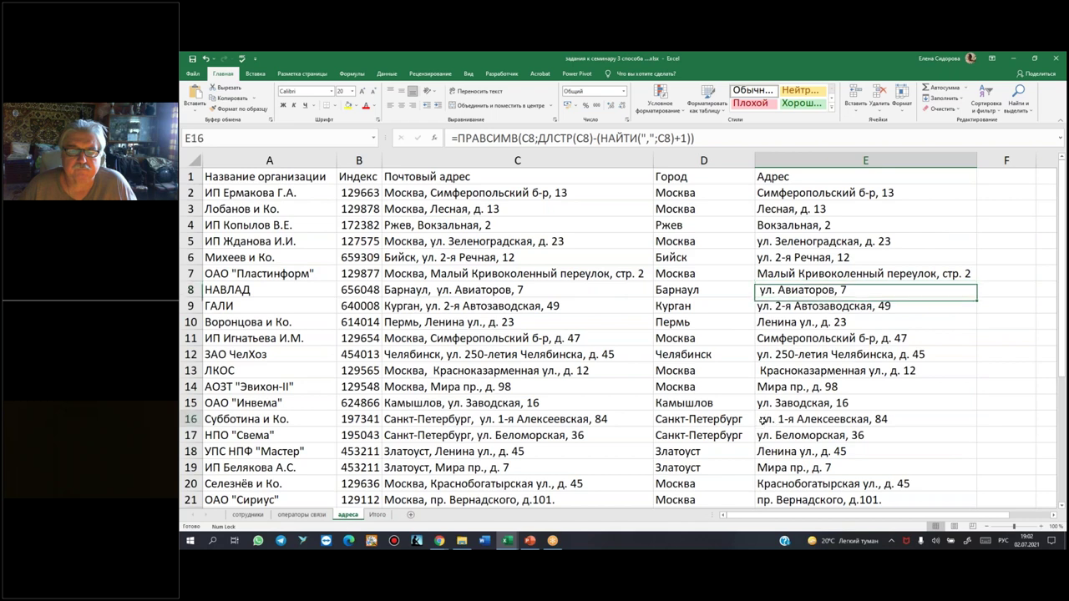
pyautogui.doubleClick(759, 294)
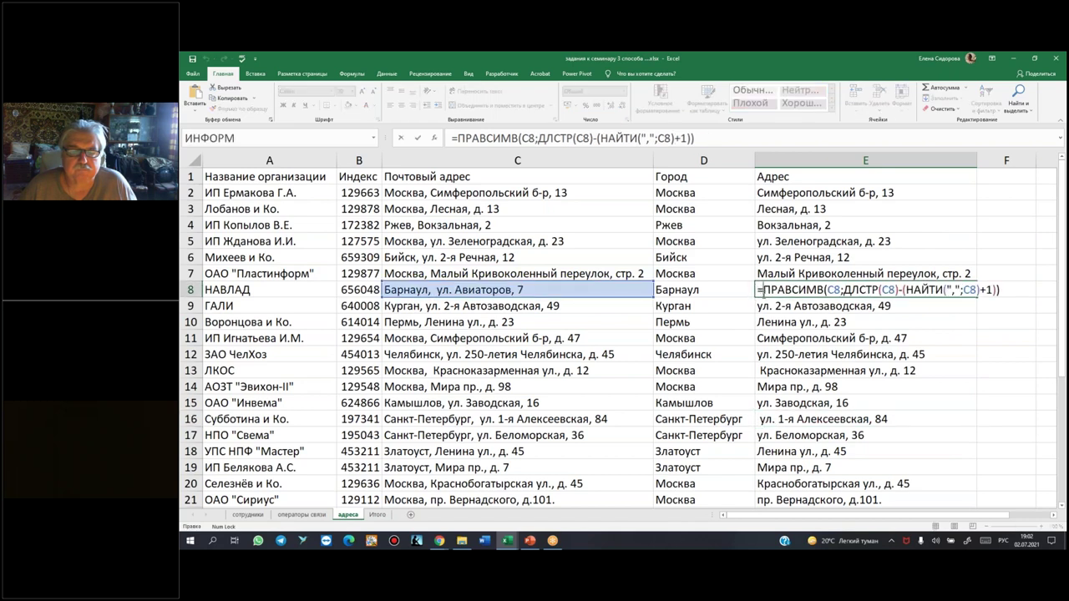
pyautogui.press('Escape')
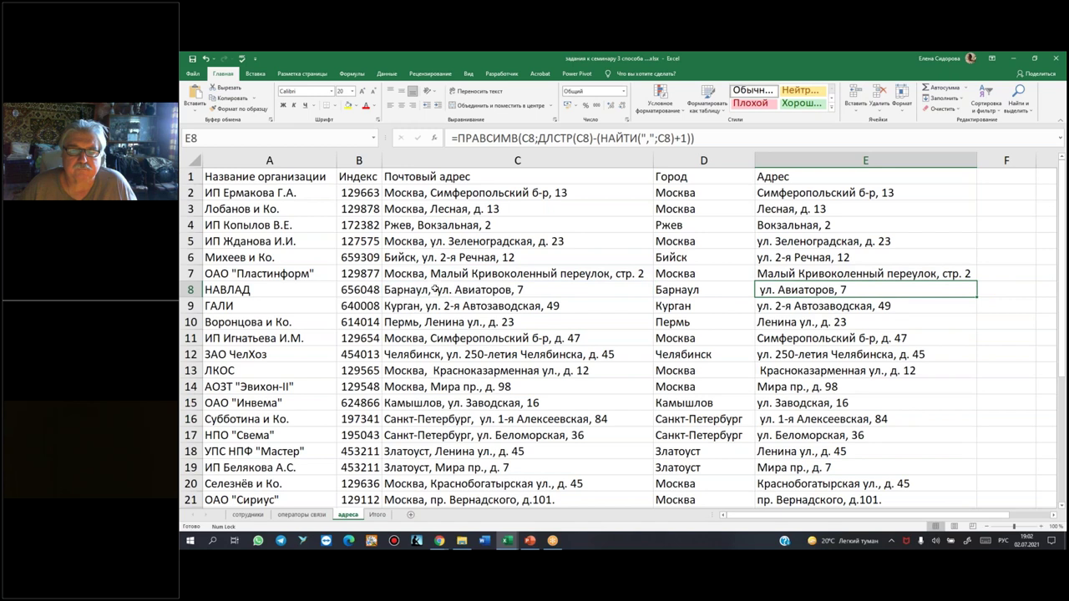
pyautogui.doubleClick(438, 293)
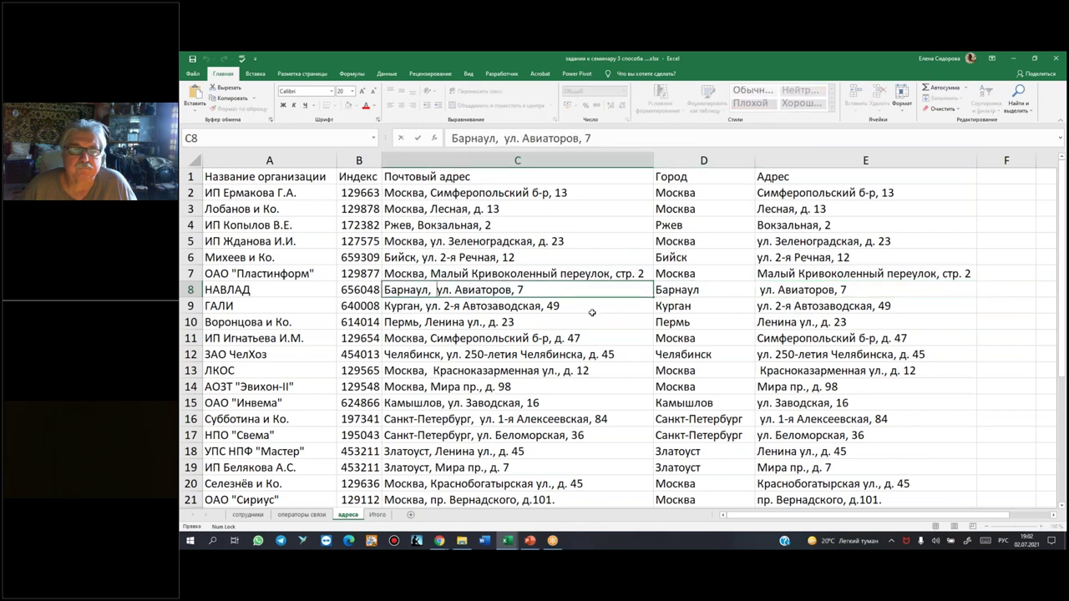
pyautogui.press('Escape')
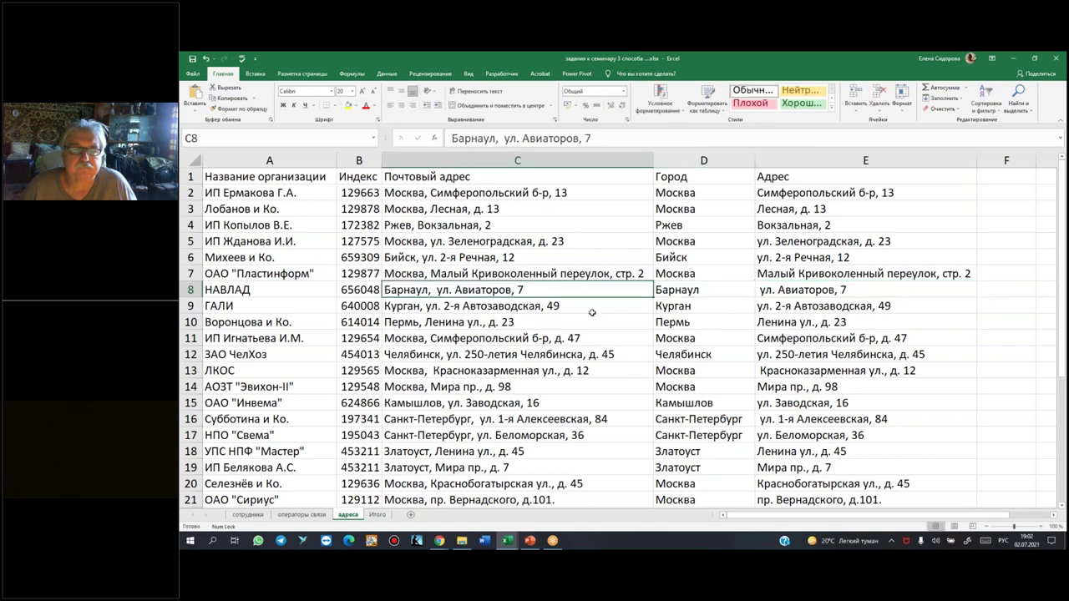
pyautogui.click(767, 192)
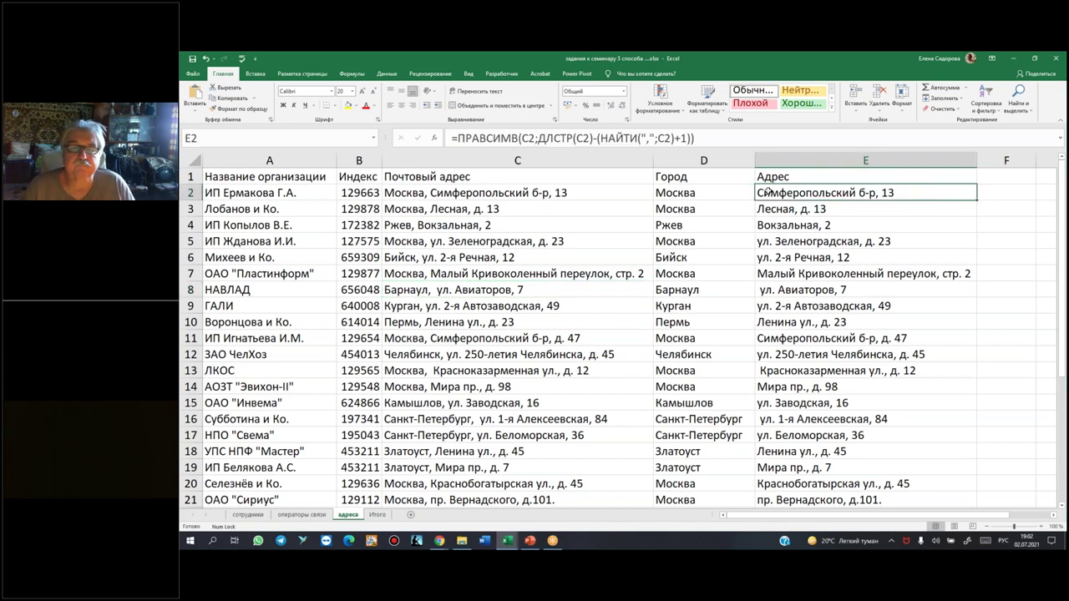
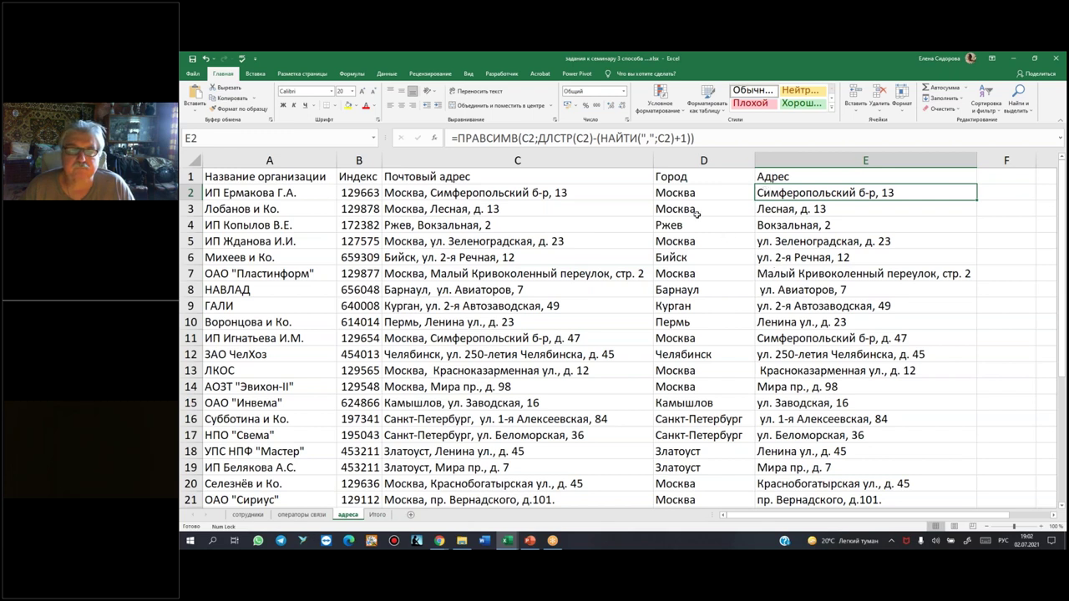
# - Wrap the E2 street-extraction formula in СЖПРОБЕЛЫ and confirm it
pyautogui.click(458, 139)
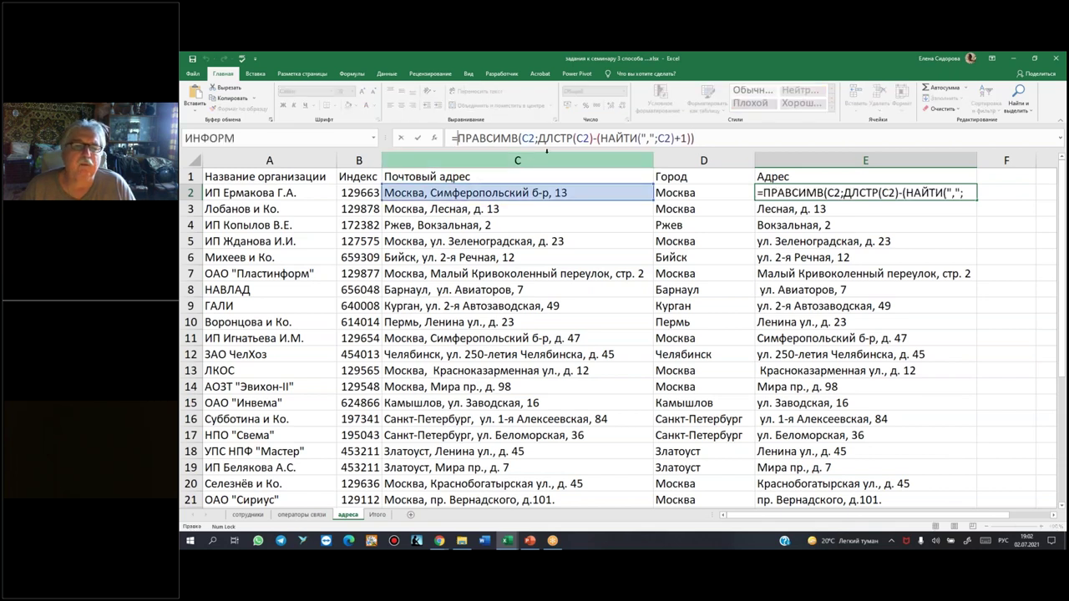
pyautogui.write('сж')
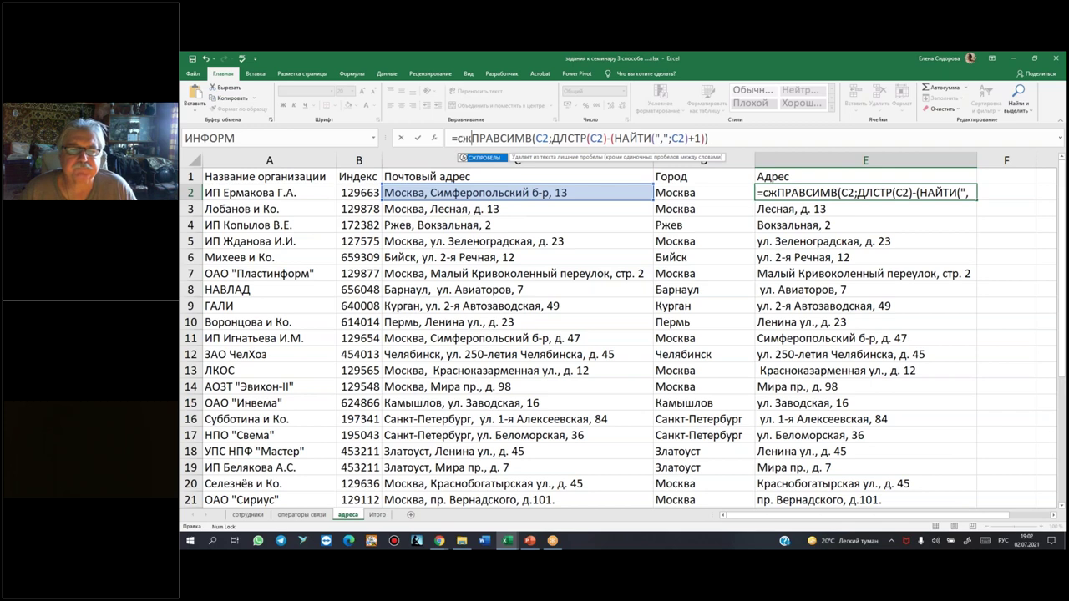
pyautogui.press('Tab')
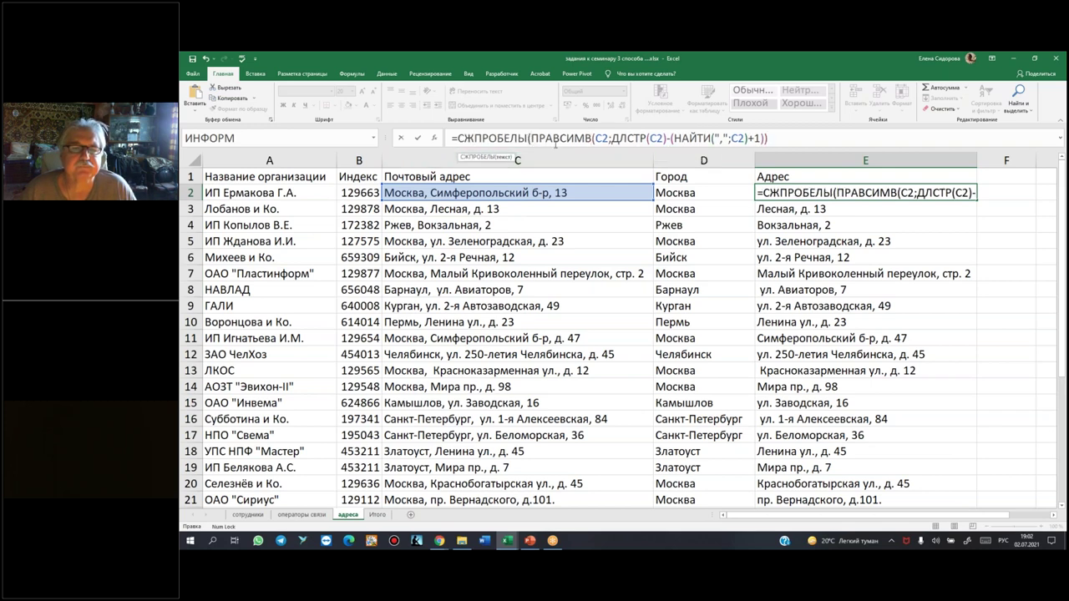
pyautogui.click(775, 138)
pyautogui.write(')')
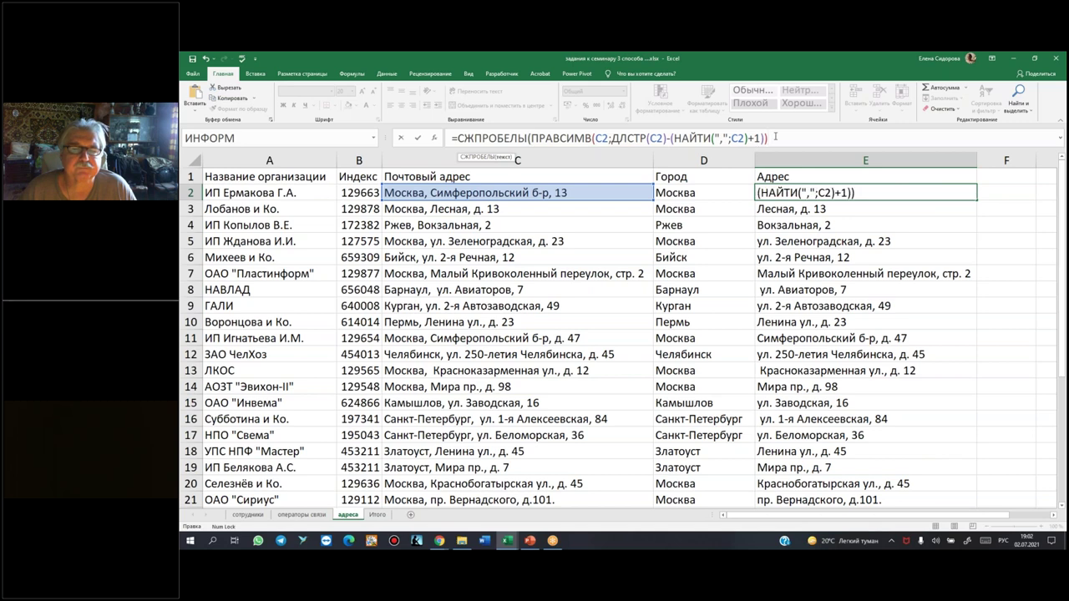
pyautogui.write(')')
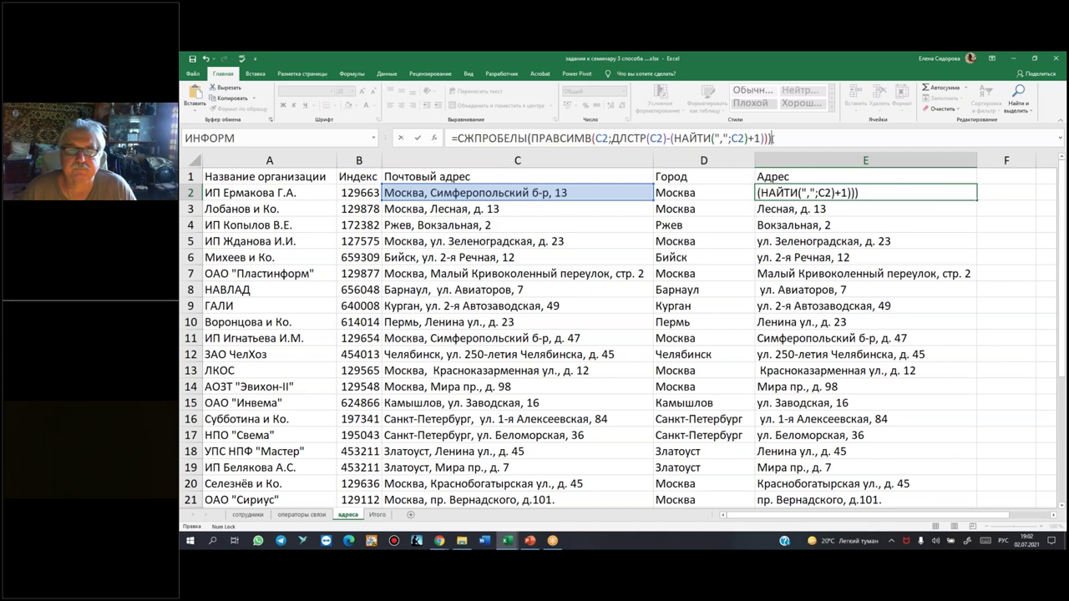
pyautogui.hotkey('ctrl', 'Return')
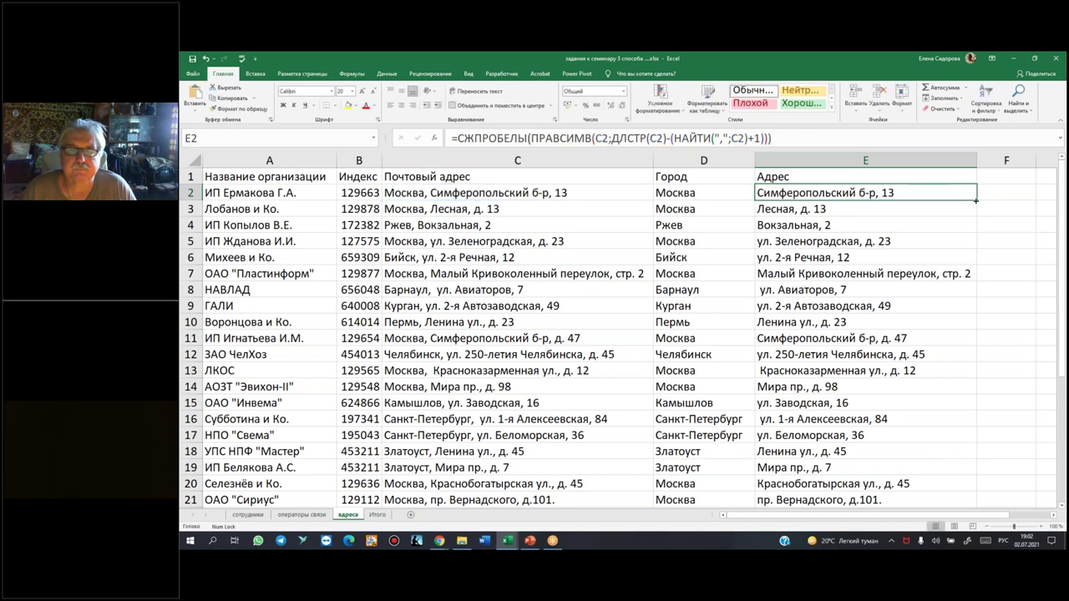
# - Check the result in E8, then copy the E2 formula down to row 21
pyautogui.click(797, 288)
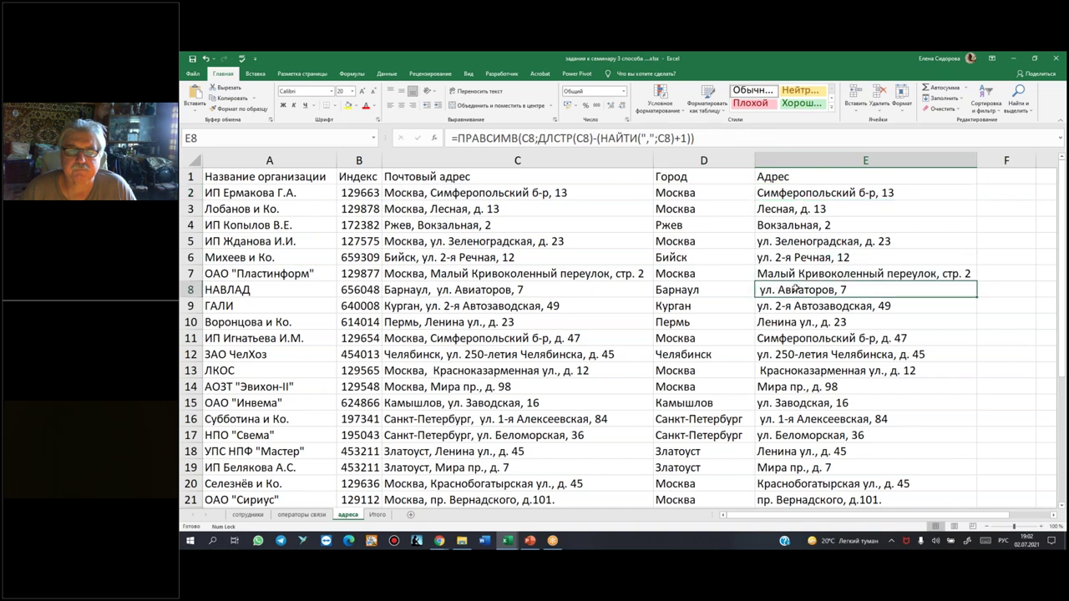
pyautogui.click(914, 192)
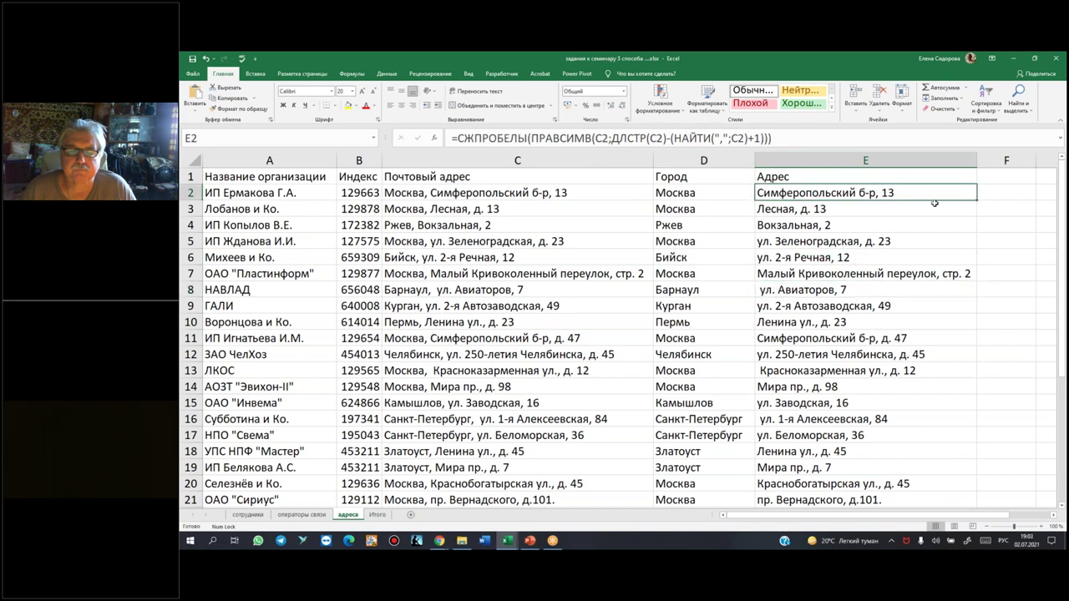
pyautogui.doubleClick(977, 198)
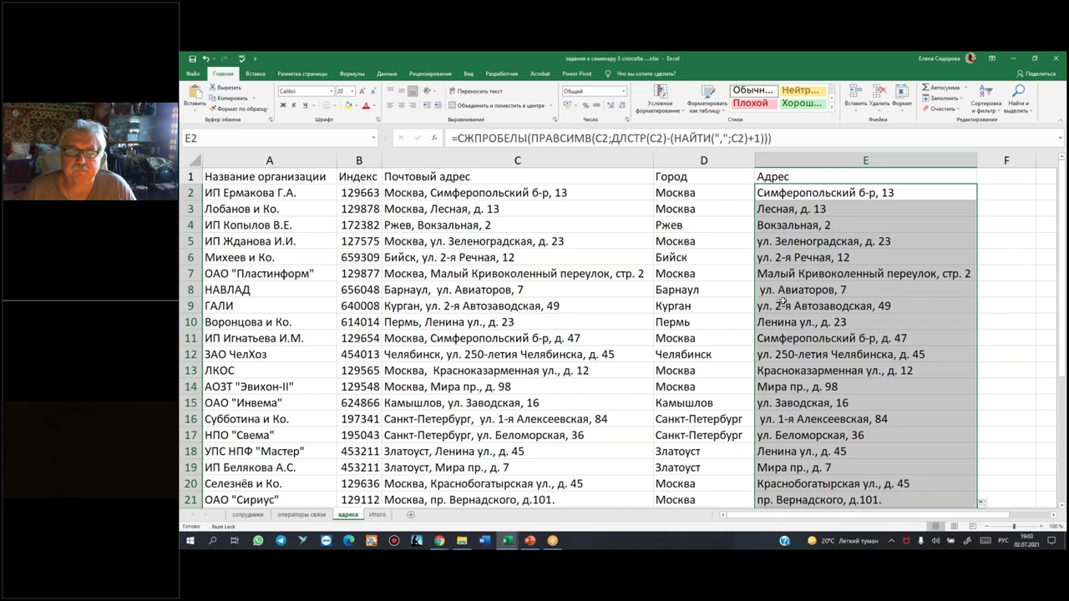
# - Inspect the trimmed addresses in E8 and E16, returning to E2 between checks
pyautogui.click(764, 291)
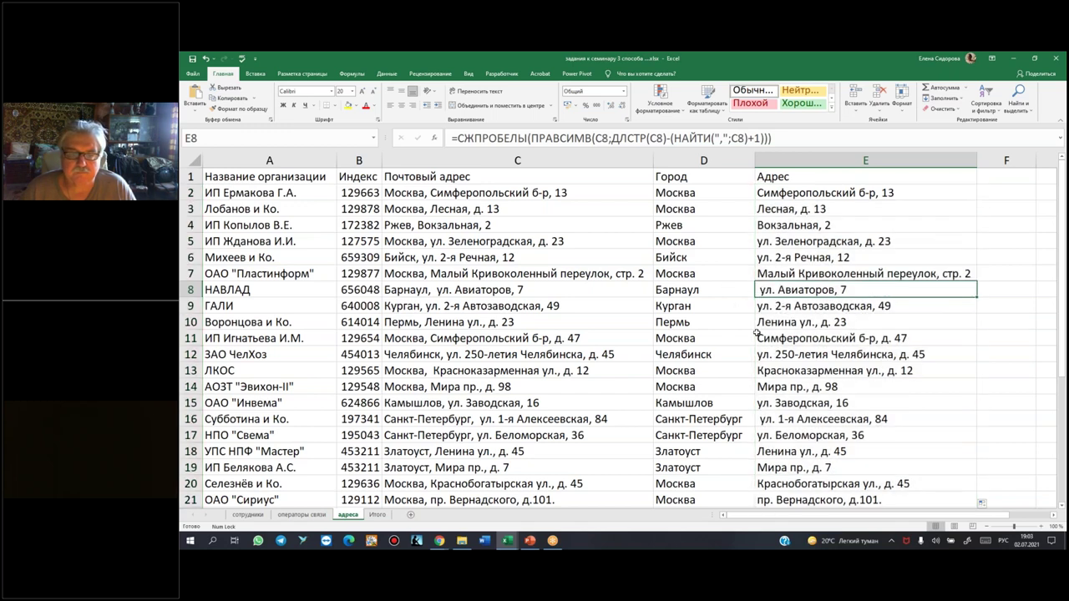
pyautogui.click(772, 419)
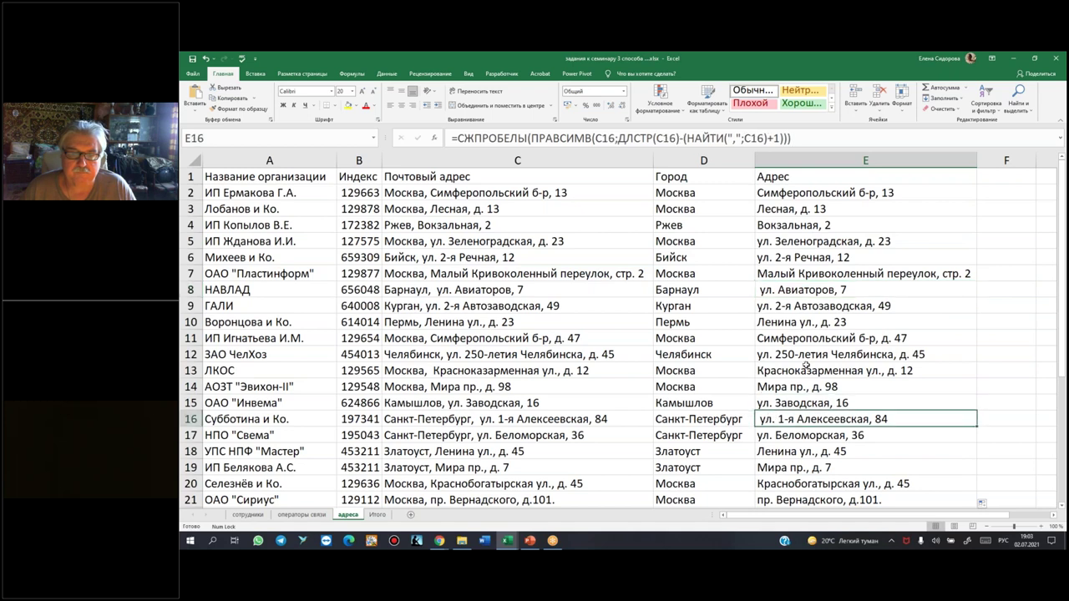
pyautogui.click(777, 192)
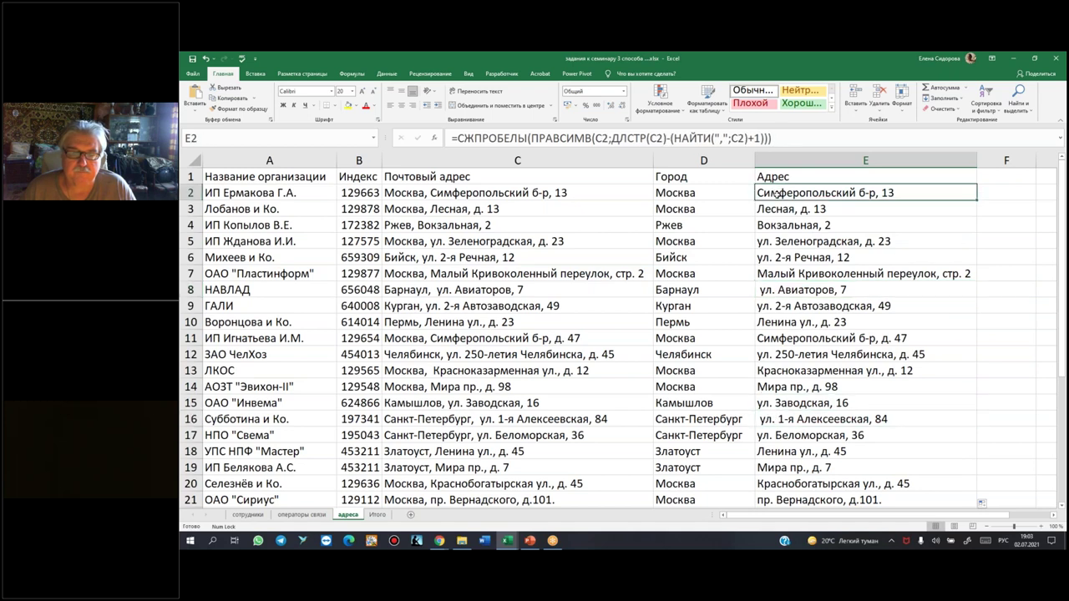
pyautogui.click(762, 290)
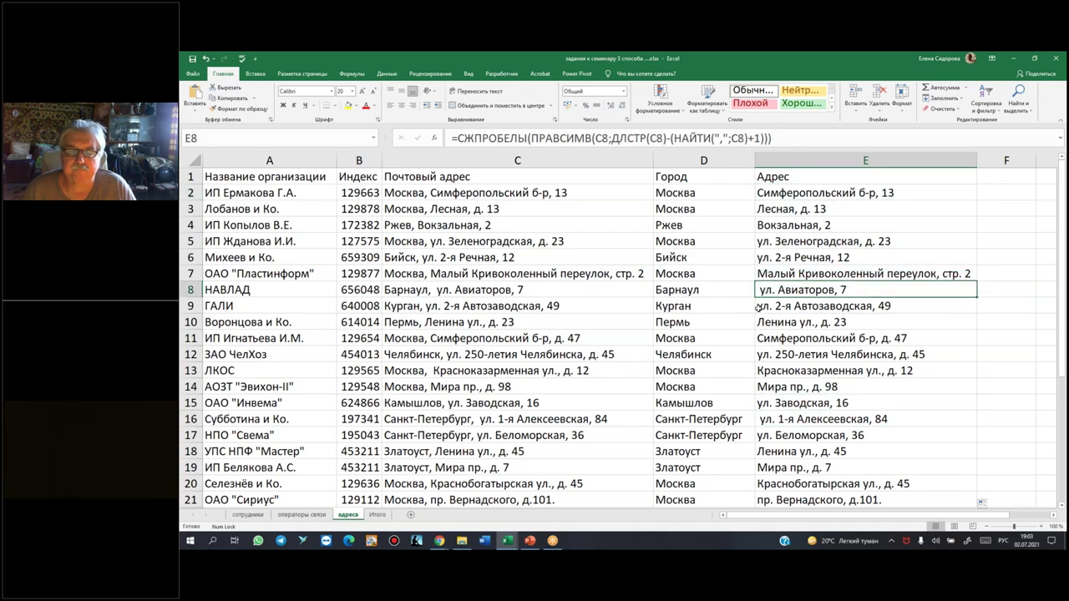
pyautogui.click(789, 195)
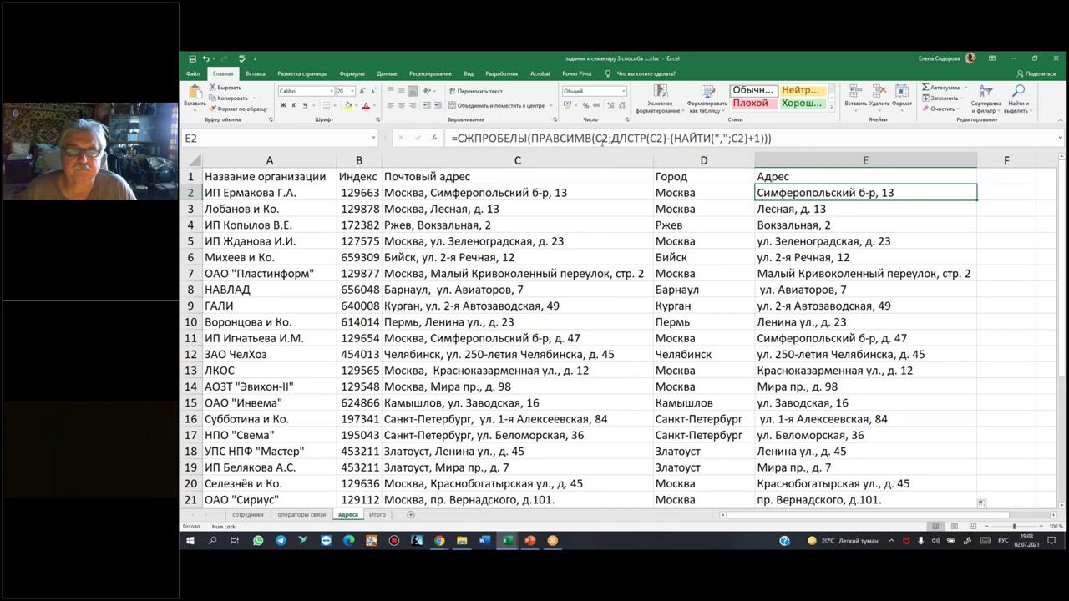
# - Review the E2 formula's НАЙТИ part, then delete the outer СЖПРОБЕЛЫ wrapper
pyautogui.click(648, 139)
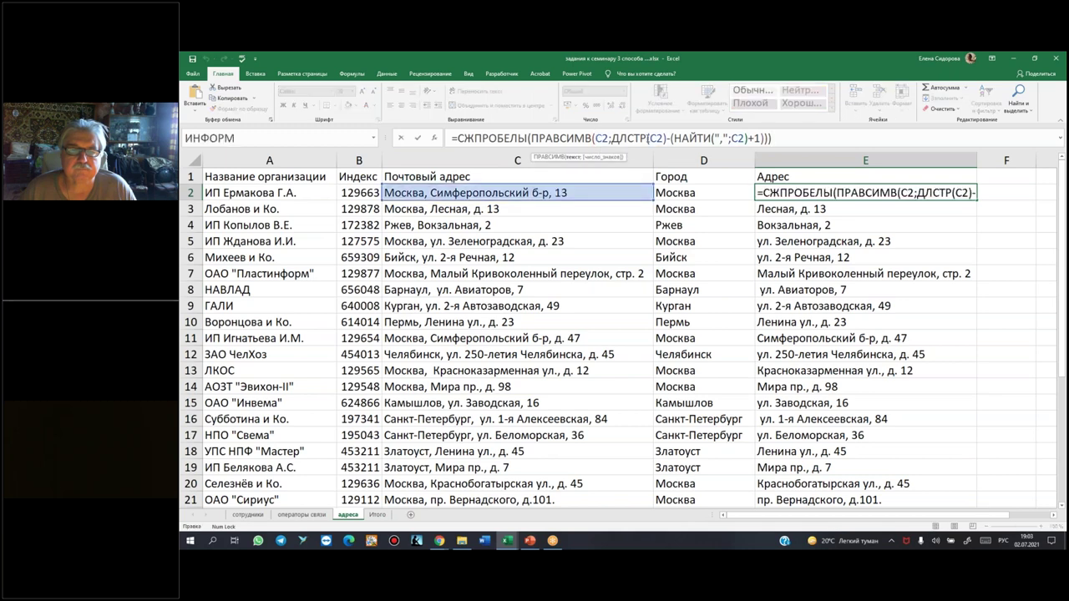
pyautogui.click(733, 138)
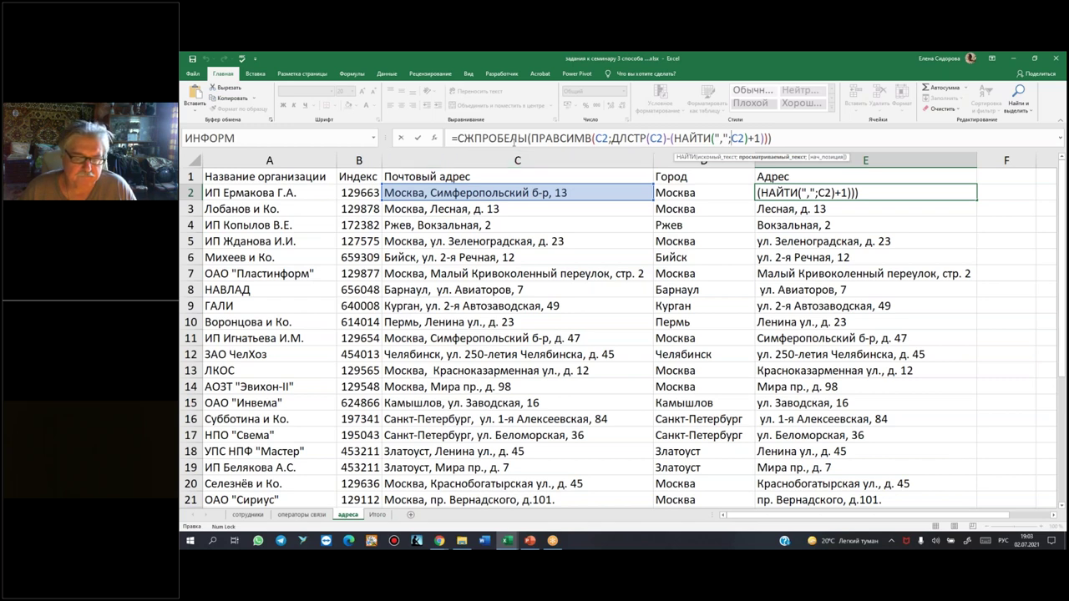
pyautogui.press('Return')
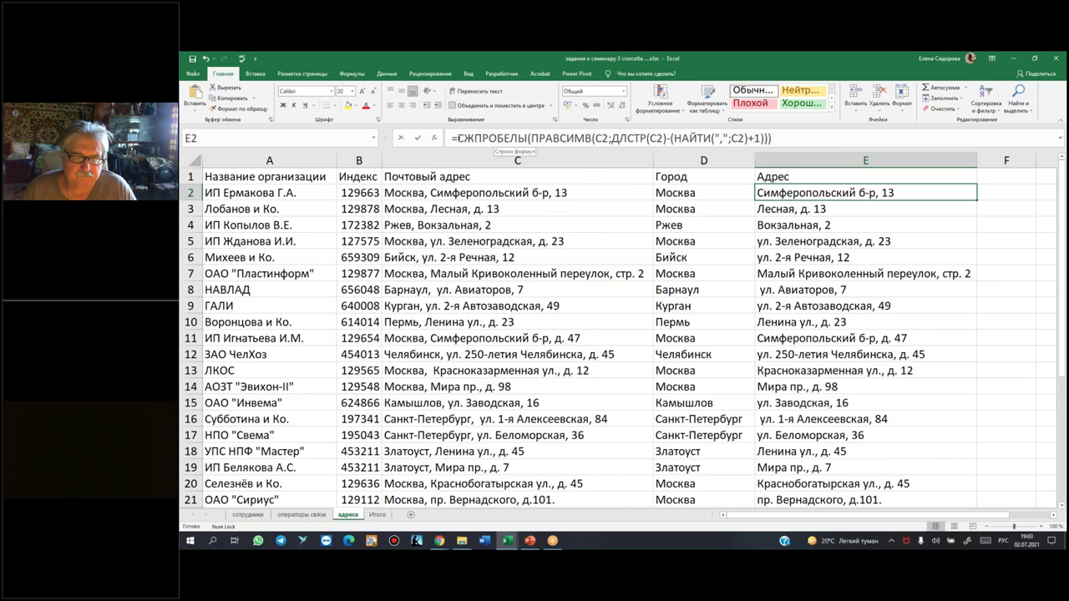
pyautogui.doubleClick(499, 137)
pyautogui.hotkey('ctrl', 'c')
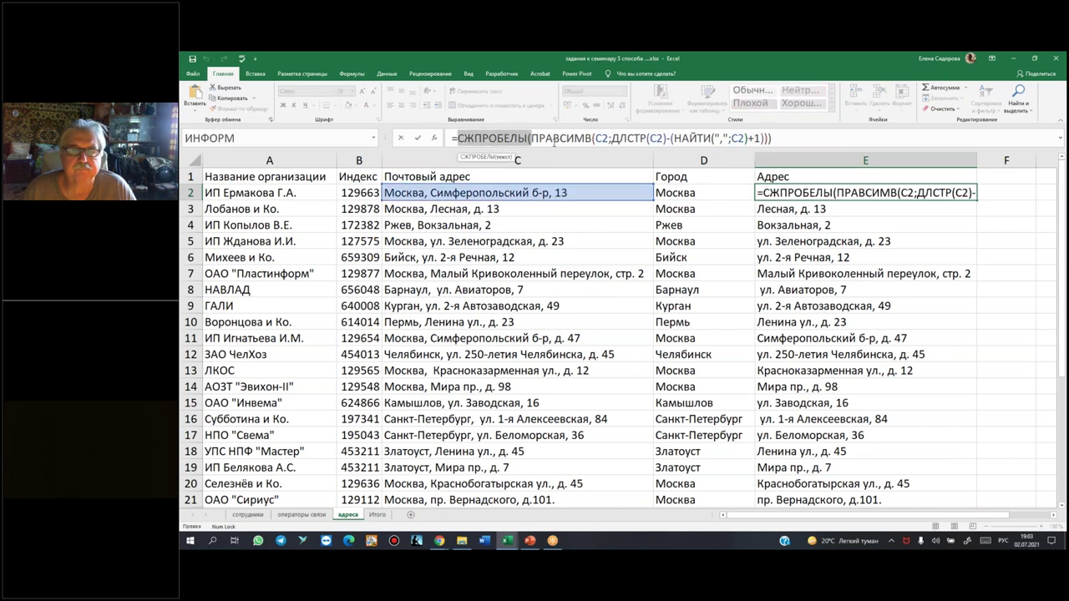
pyautogui.press('Delete')
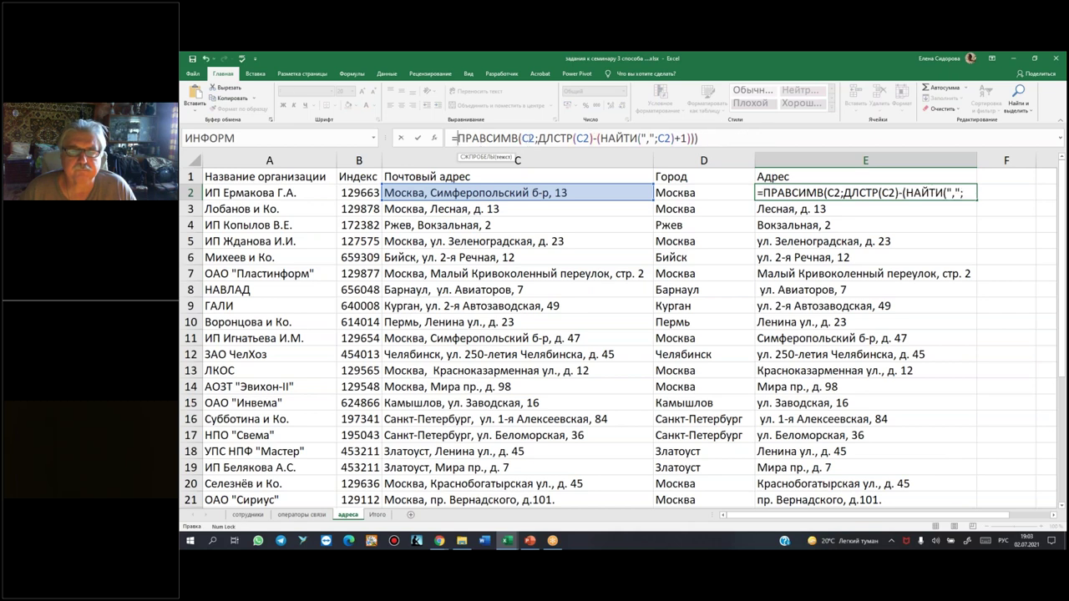
# - Wrap the C2 in ПРАВСИМВ and in ДЛСТР with СЖПРОБЕЛЫ(C2)
pyautogui.click(539, 137)
pyautogui.hotkey('ctrl', 'z')
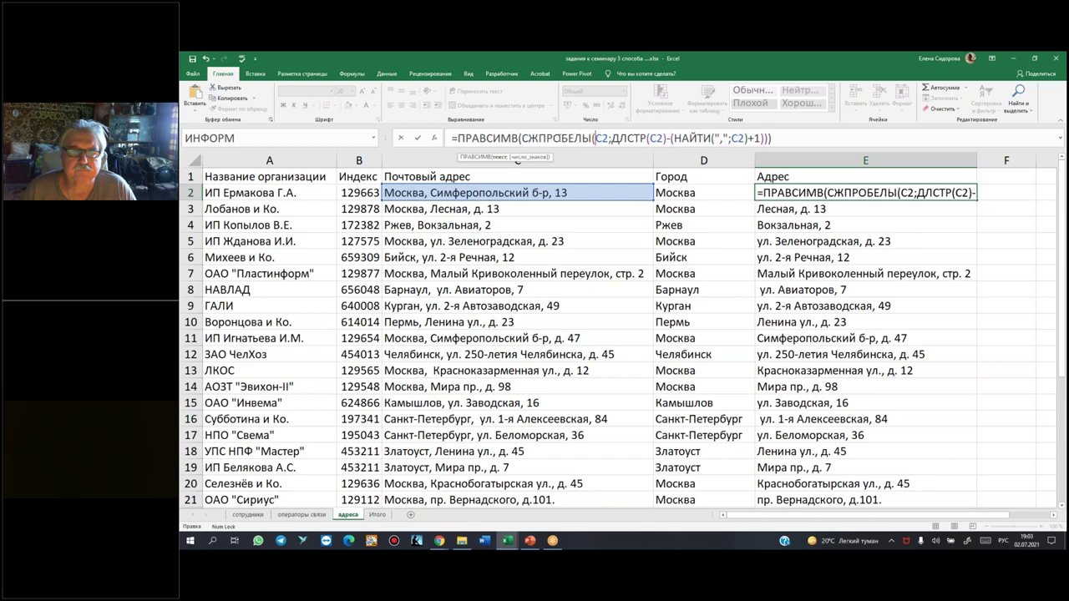
pyautogui.click(609, 138)
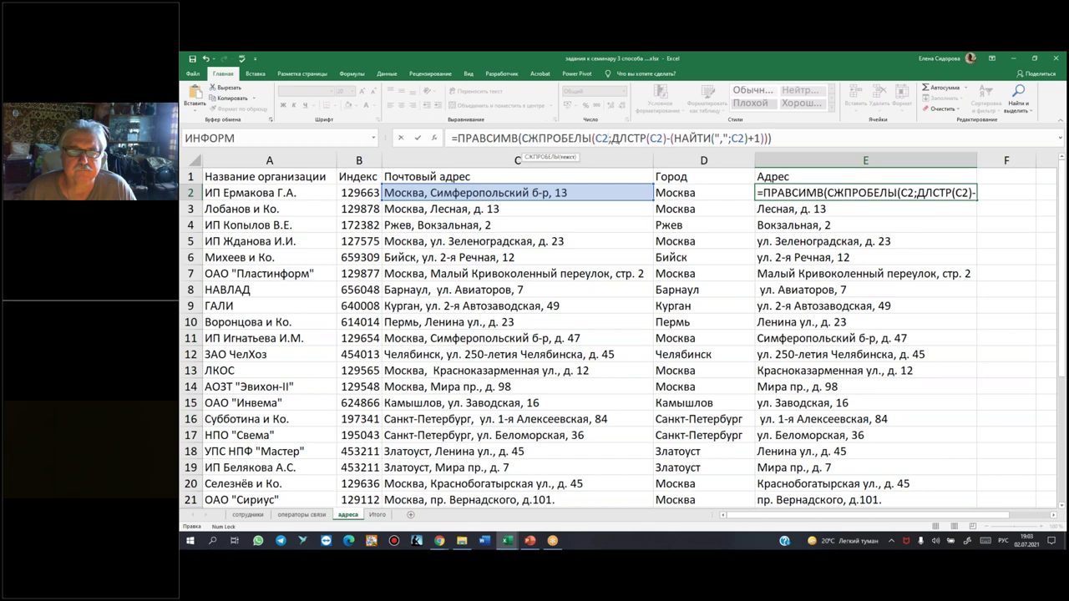
pyautogui.write(')')
pyautogui.click(654, 138)
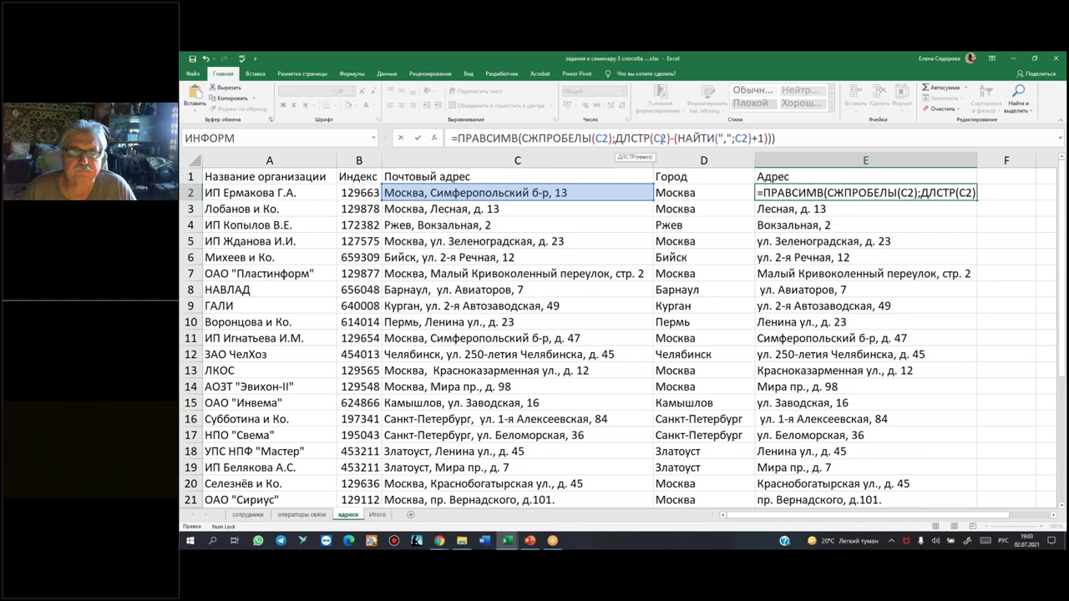
pyautogui.hotkey('ctrl', 'v')
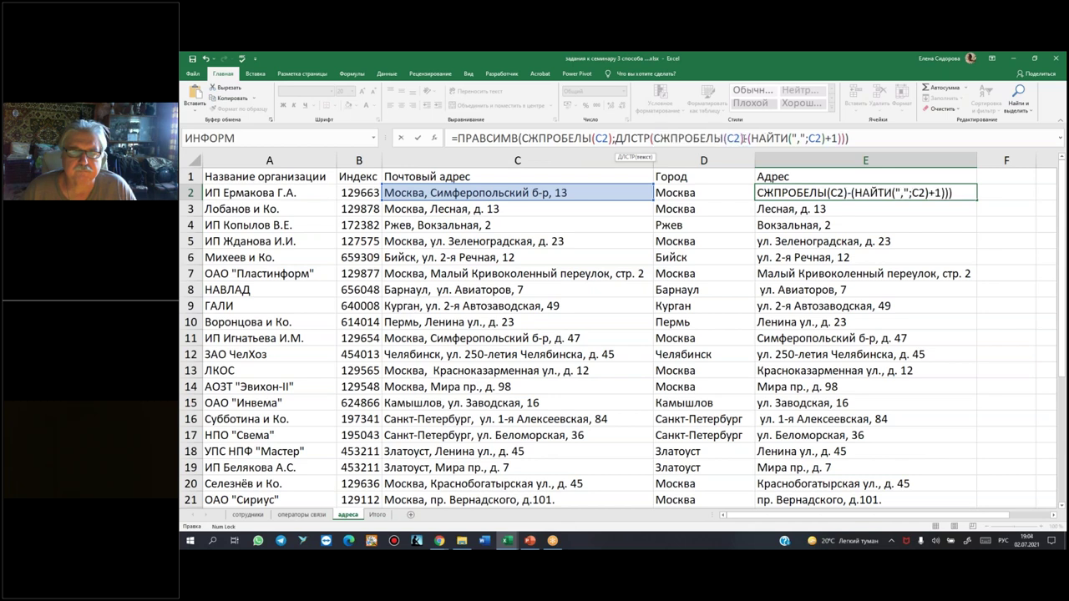
pyautogui.click(726, 139)
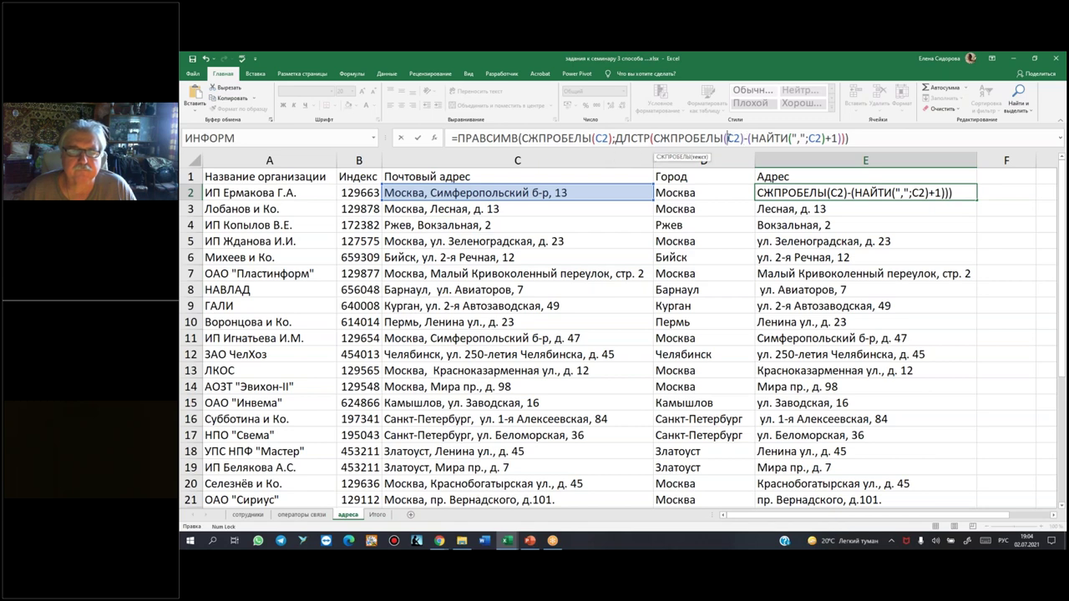
pyautogui.write('(')
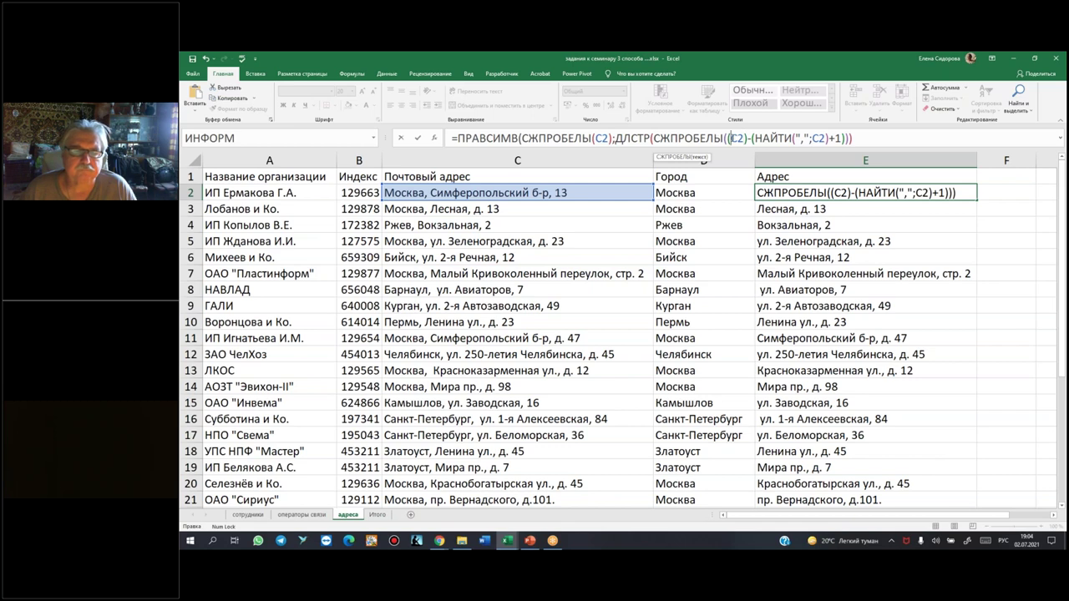
pyautogui.press('BackSpace')
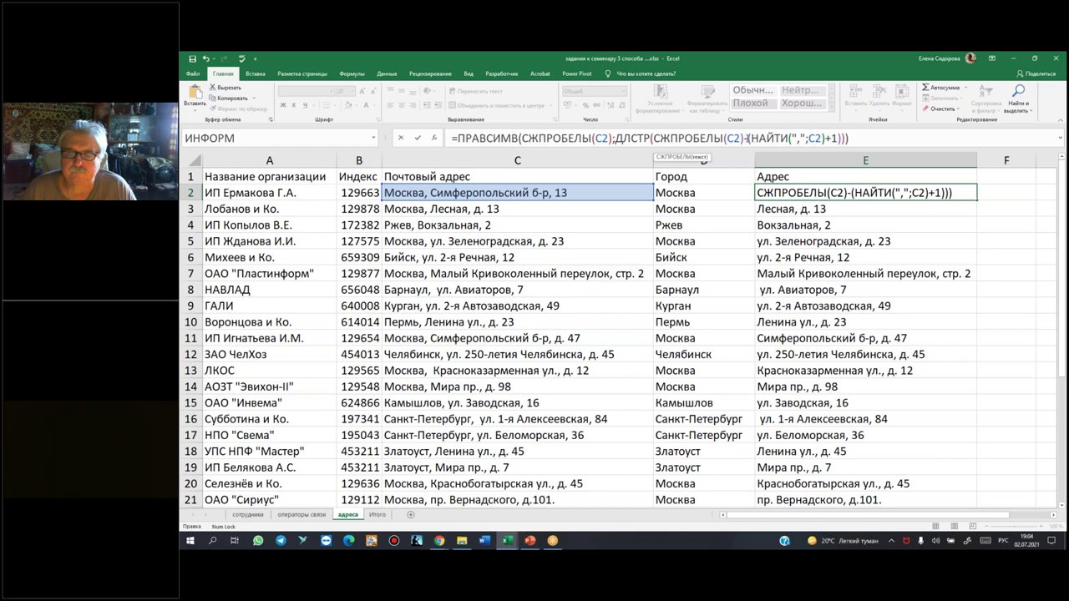
pyautogui.click(744, 139)
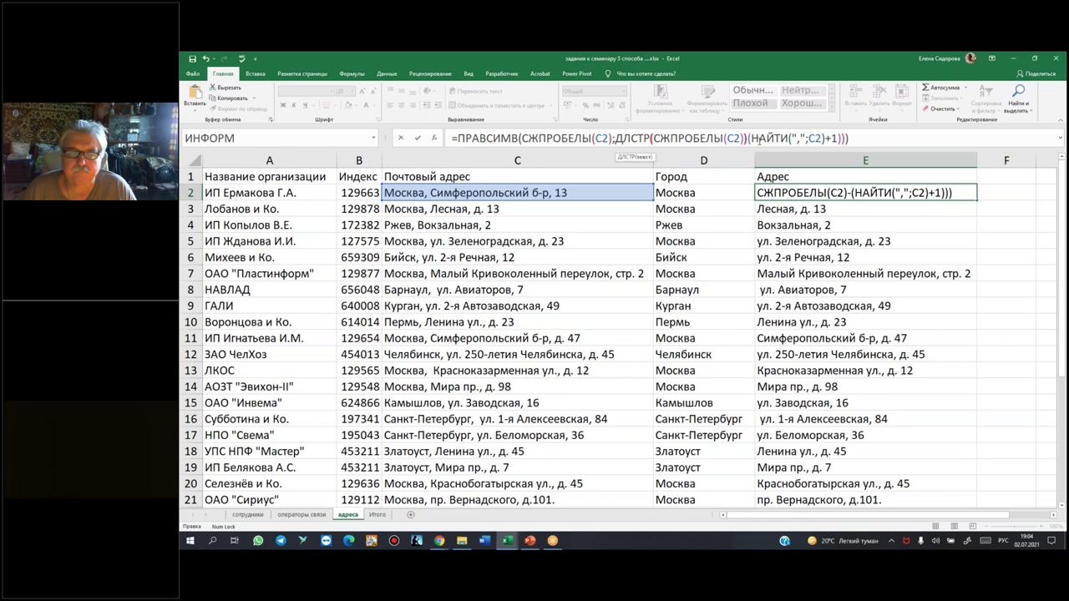
pyautogui.write(')')
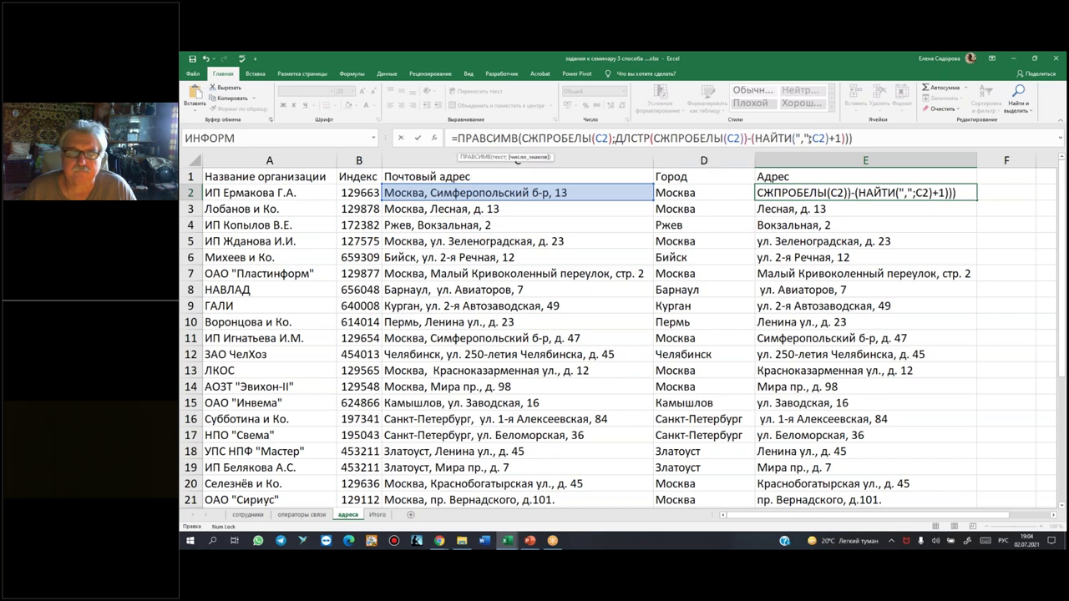
# - Wrap НАЙТИ's C2 in СЖПРОБЕЛЫ, drop the surplus bracket, and fill E2 down column E
pyautogui.click(812, 139)
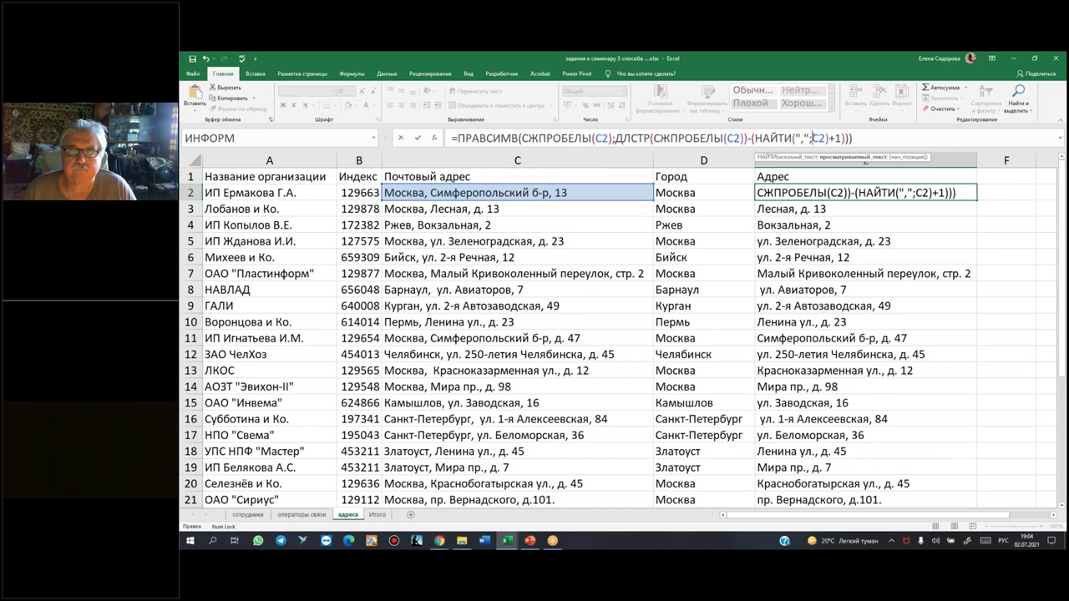
pyautogui.write('СЖПРОБЕЛЫ(')
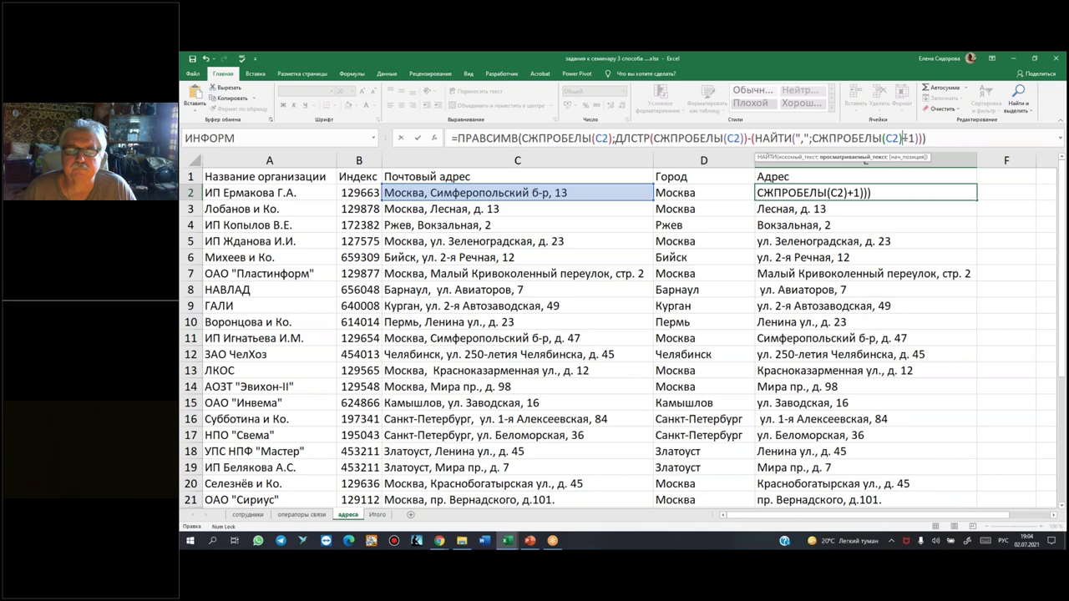
pyautogui.write(')')
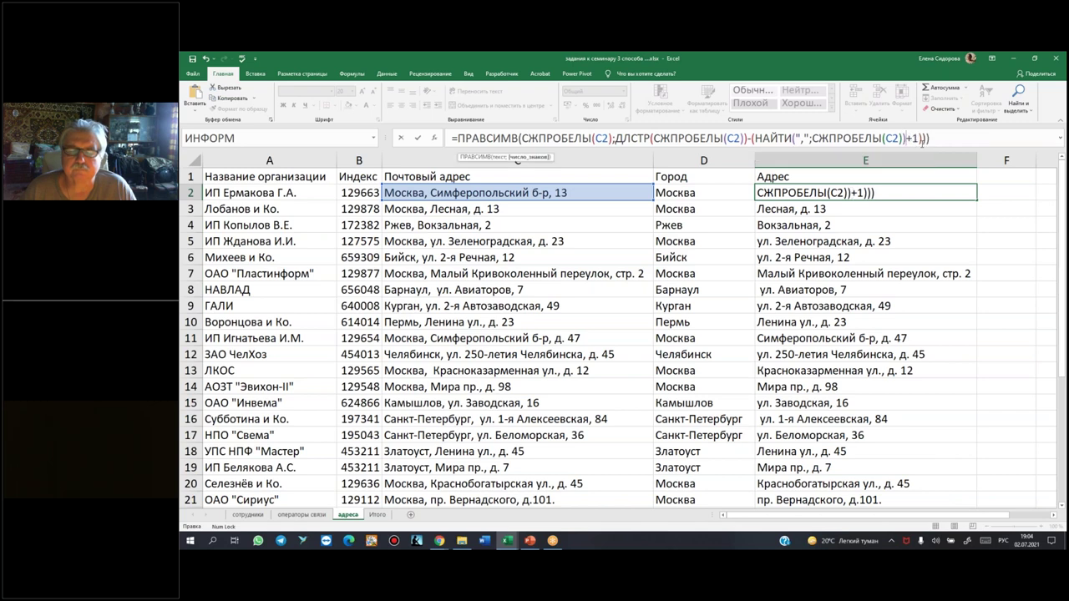
pyautogui.click(942, 137)
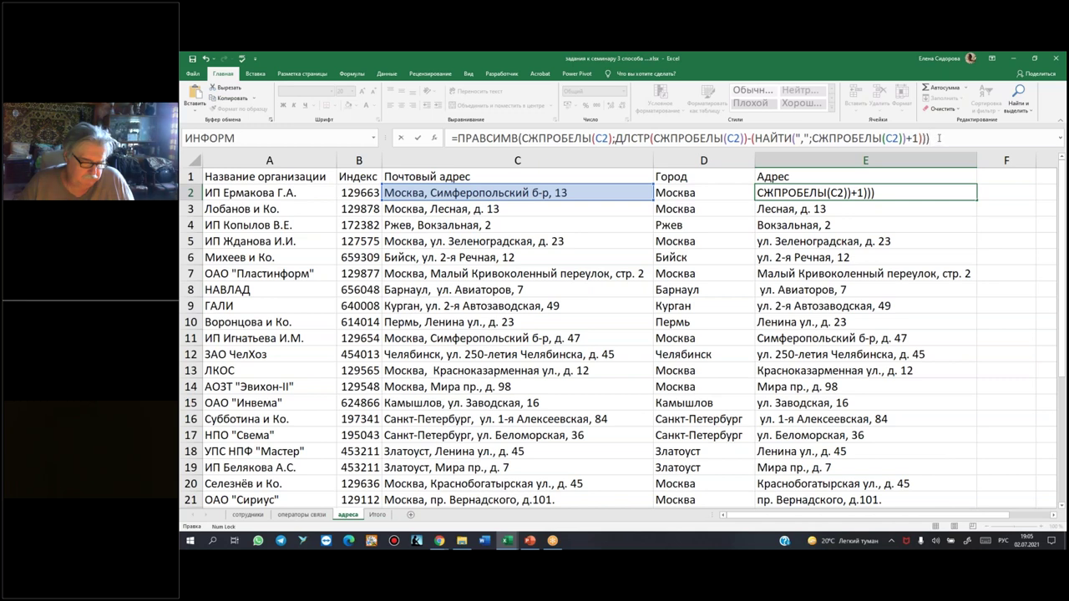
pyautogui.press('BackSpace')
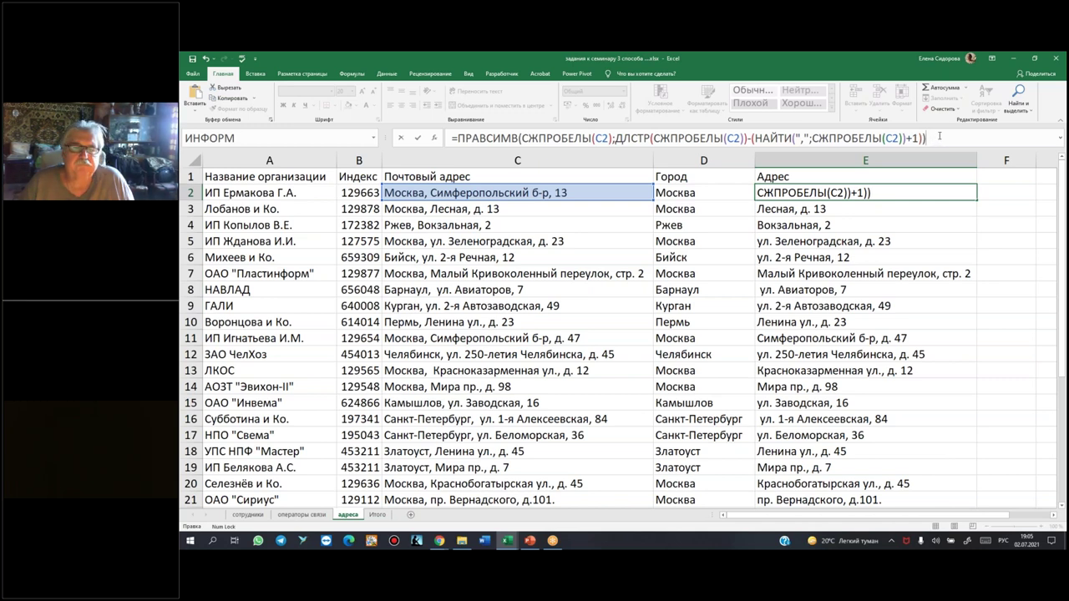
pyautogui.hotkey('ctrl', 'Return')
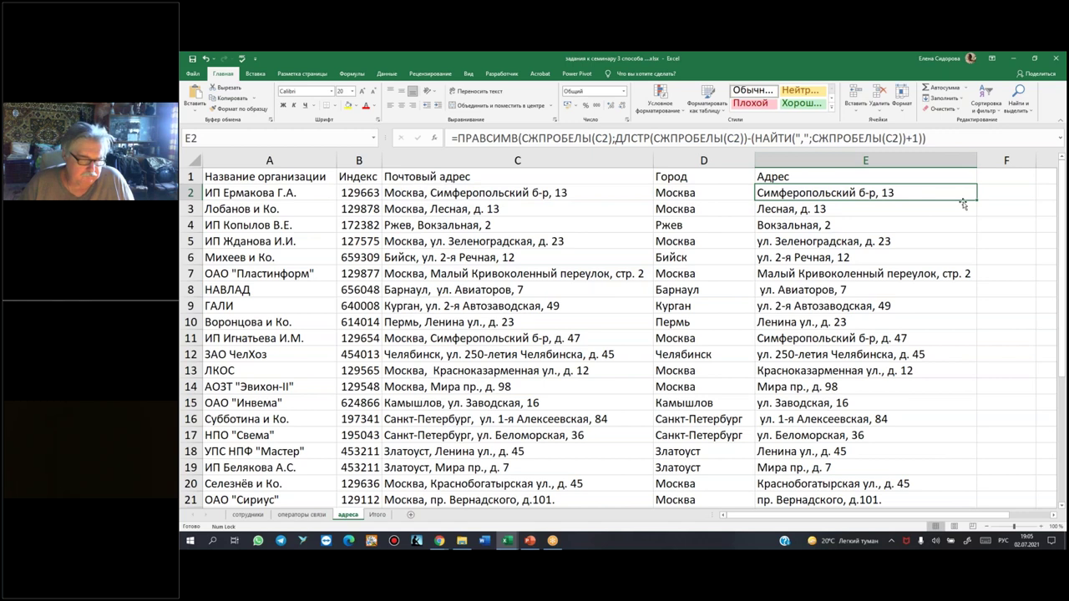
pyautogui.doubleClick(977, 199)
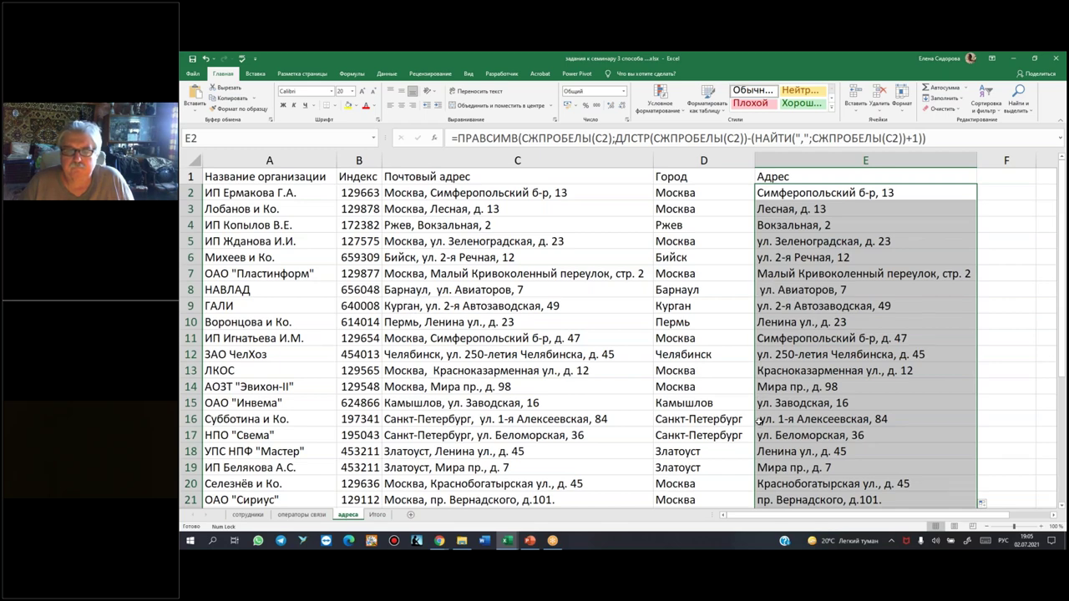
pyautogui.doubleClick(481, 423)
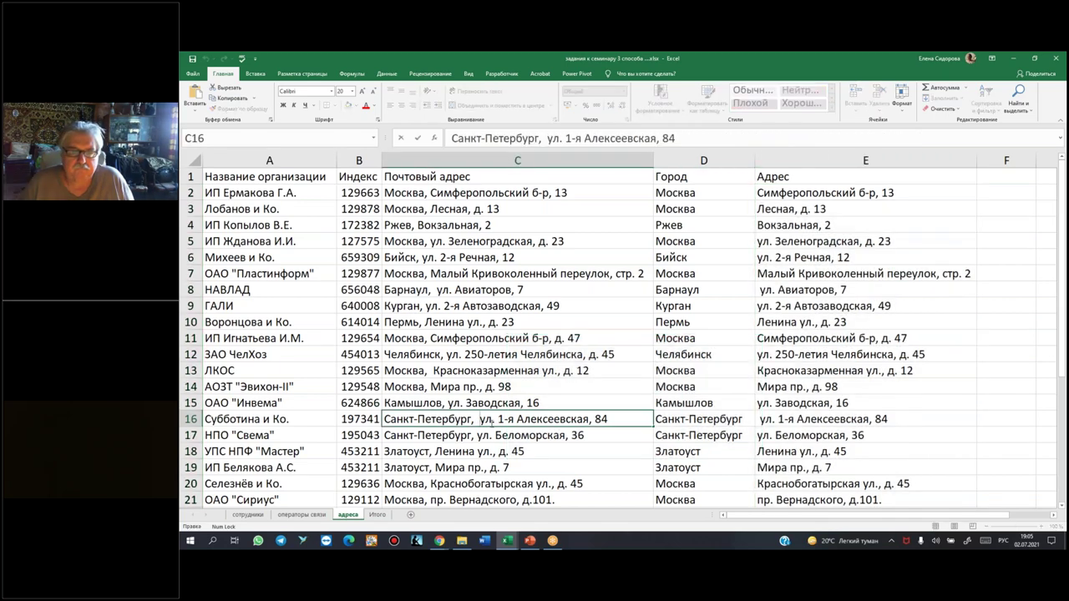
pyautogui.press('BackSpace')
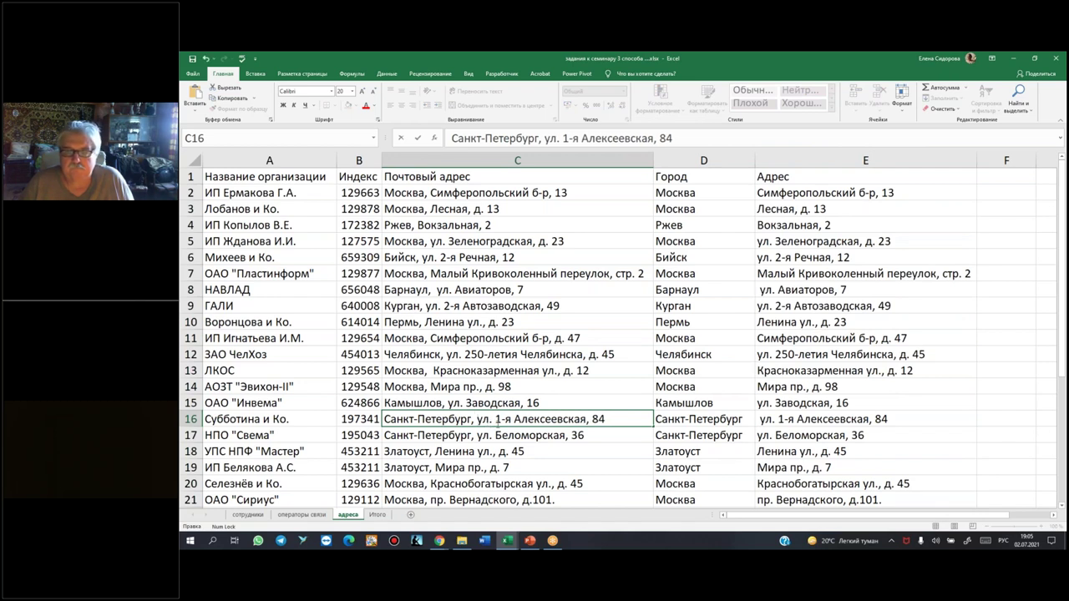
pyautogui.press('Return')
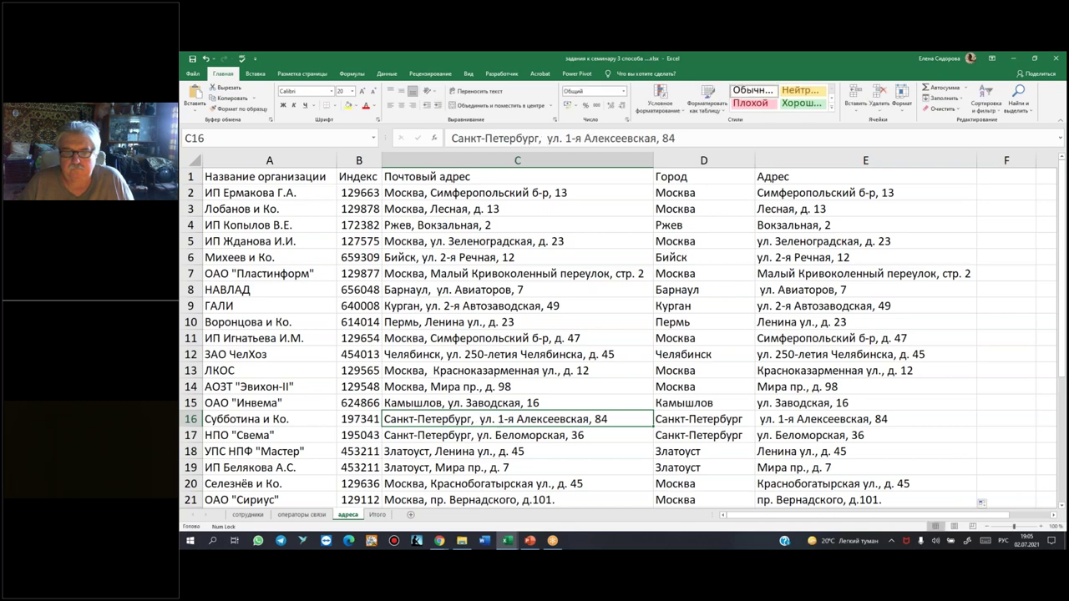
pyautogui.click(565, 436)
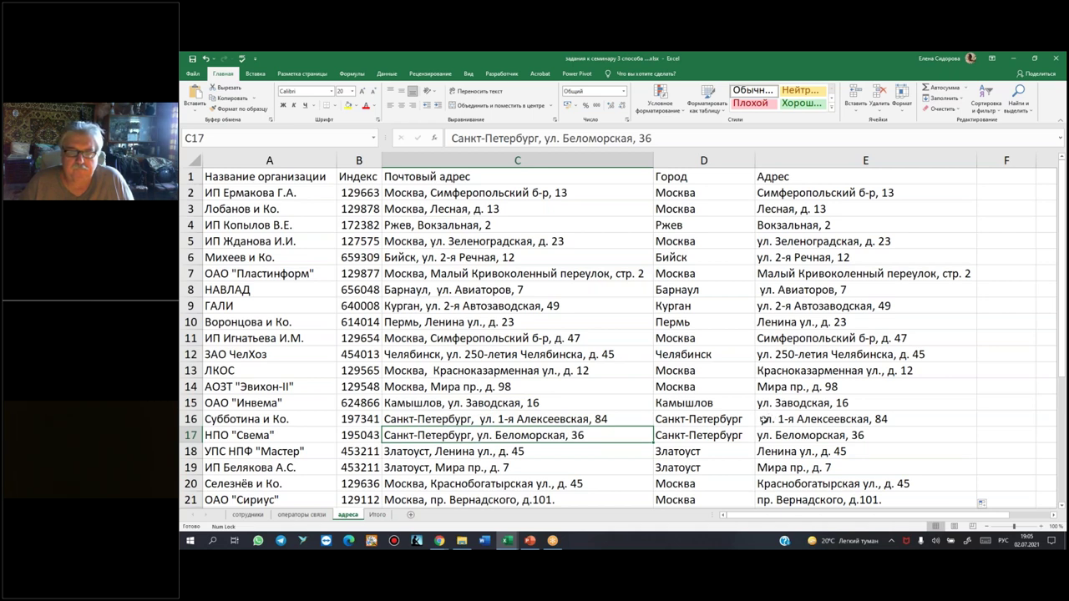
pyautogui.click(579, 295)
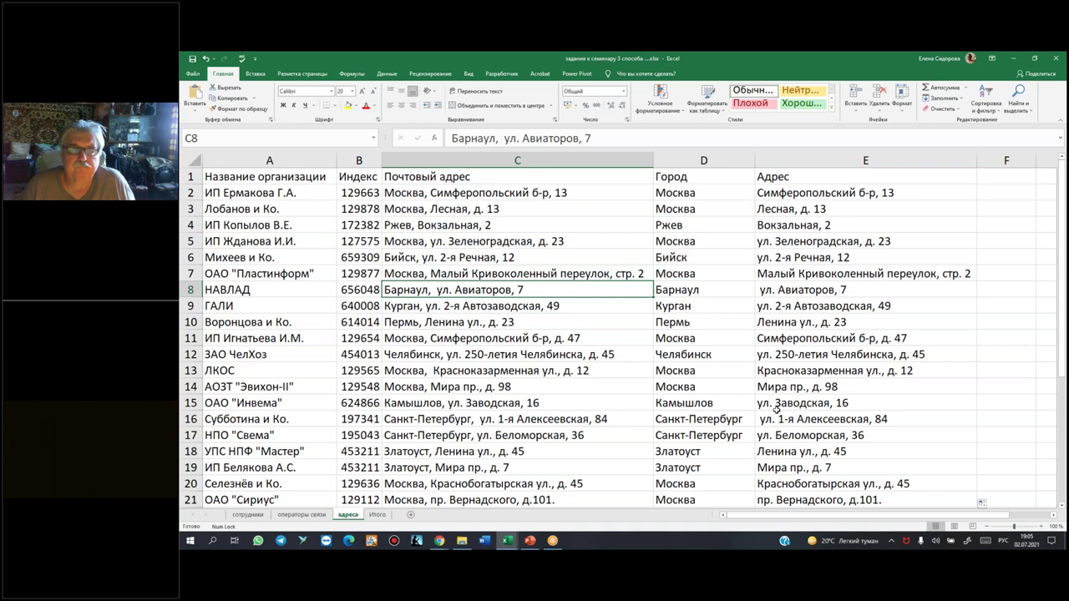
pyautogui.click(760, 287)
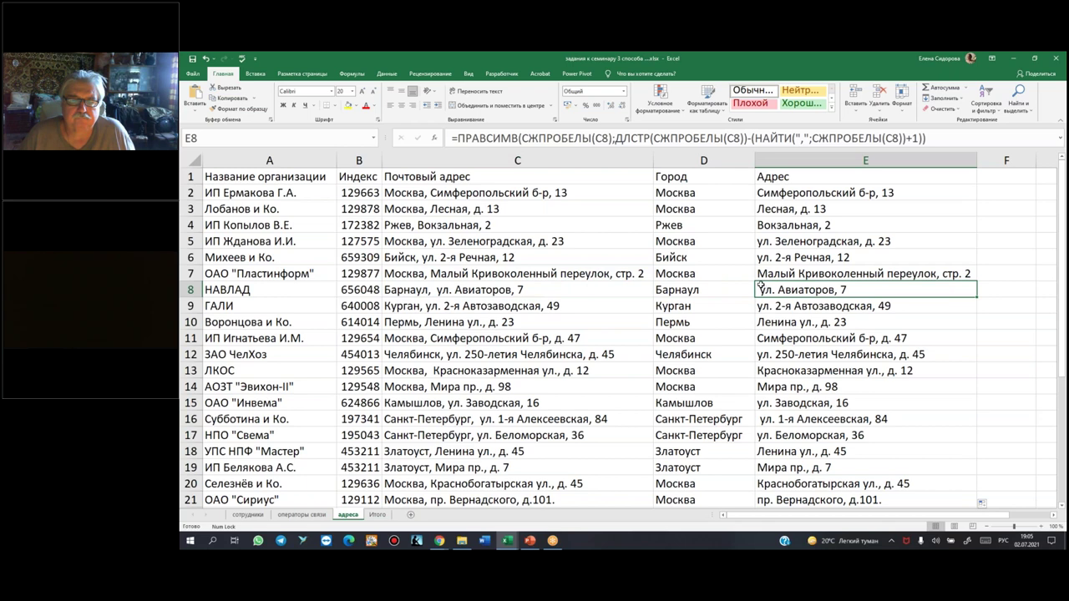
pyautogui.click(518, 139)
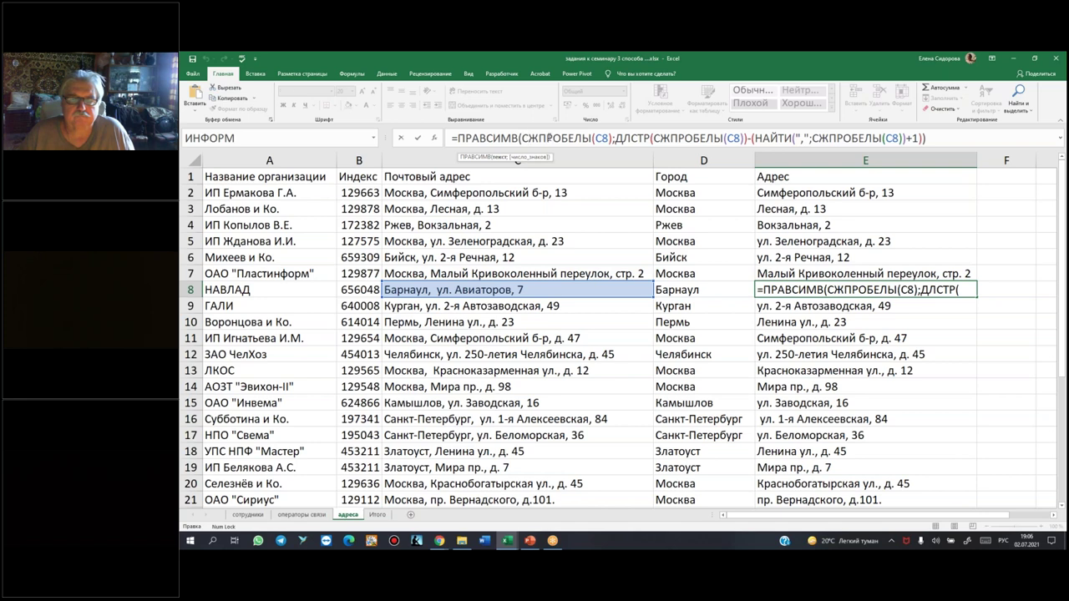
pyautogui.press('F9')
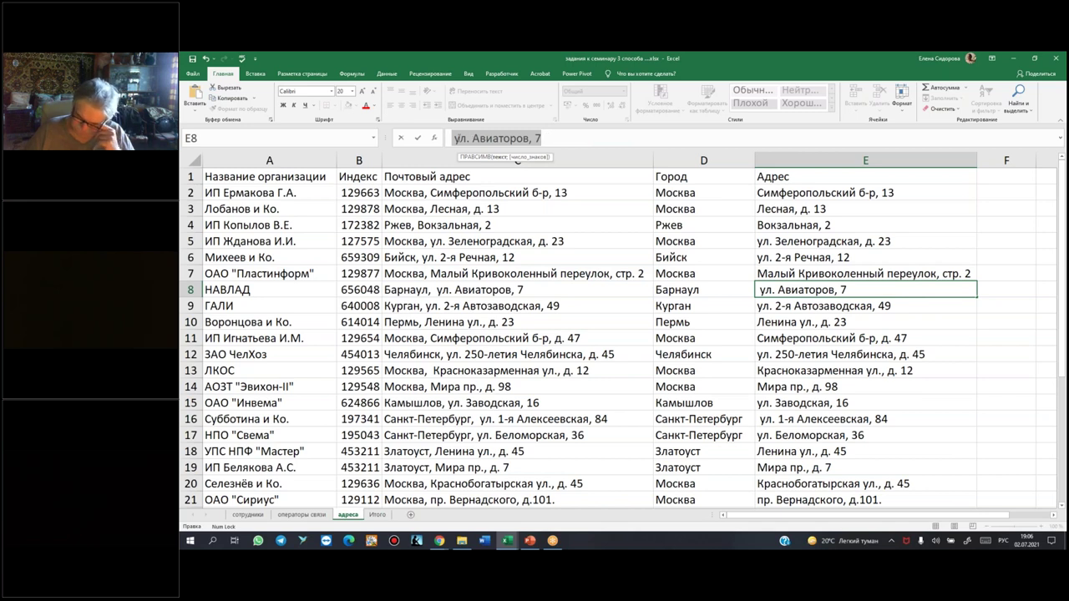
pyautogui.press('Home')
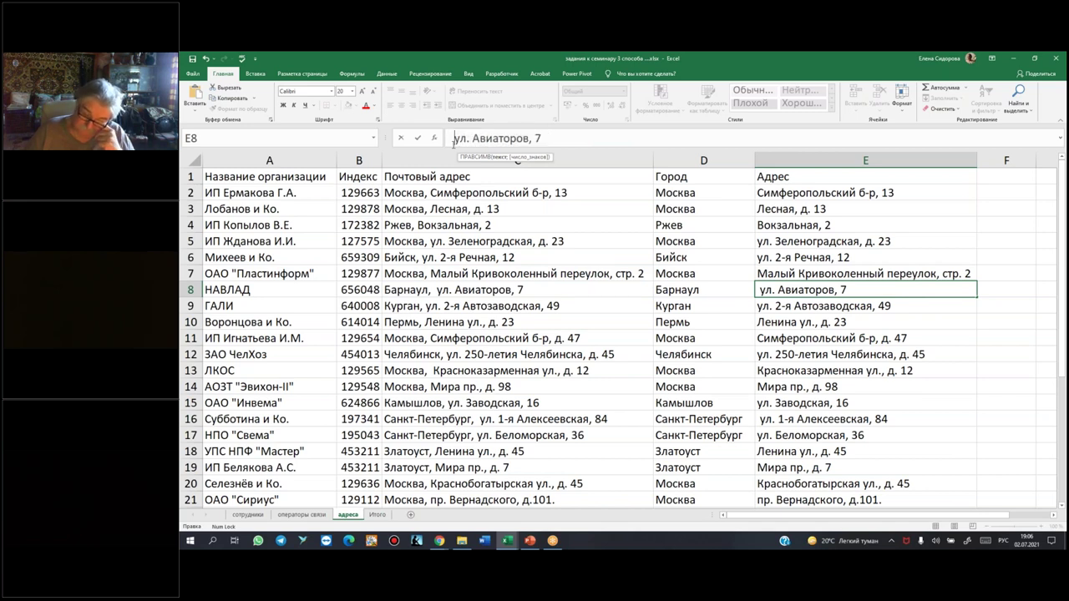
pyautogui.press('Escape')
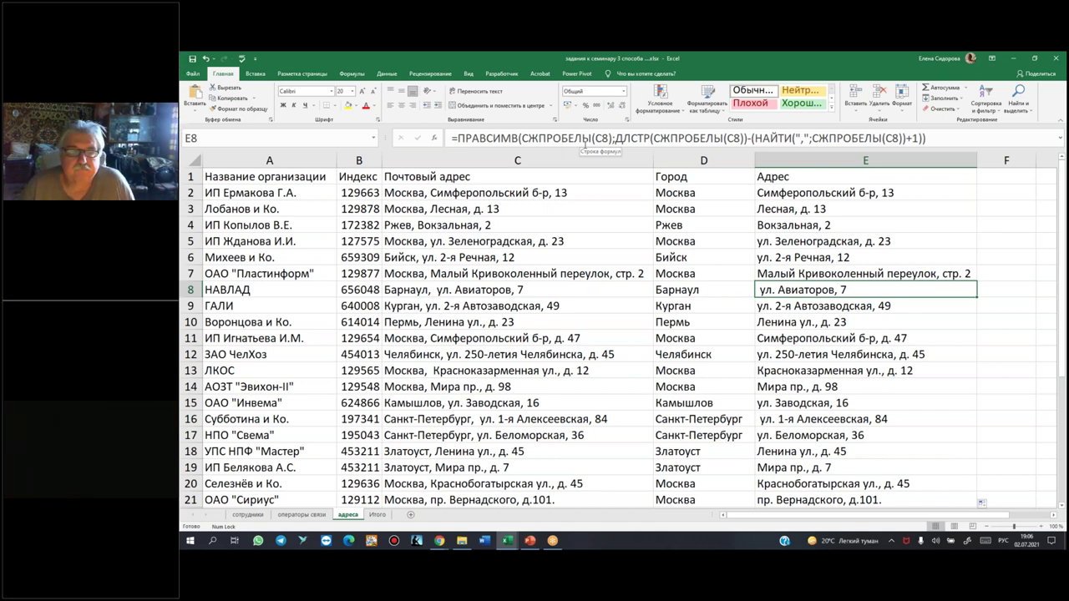
pyautogui.click(622, 173)
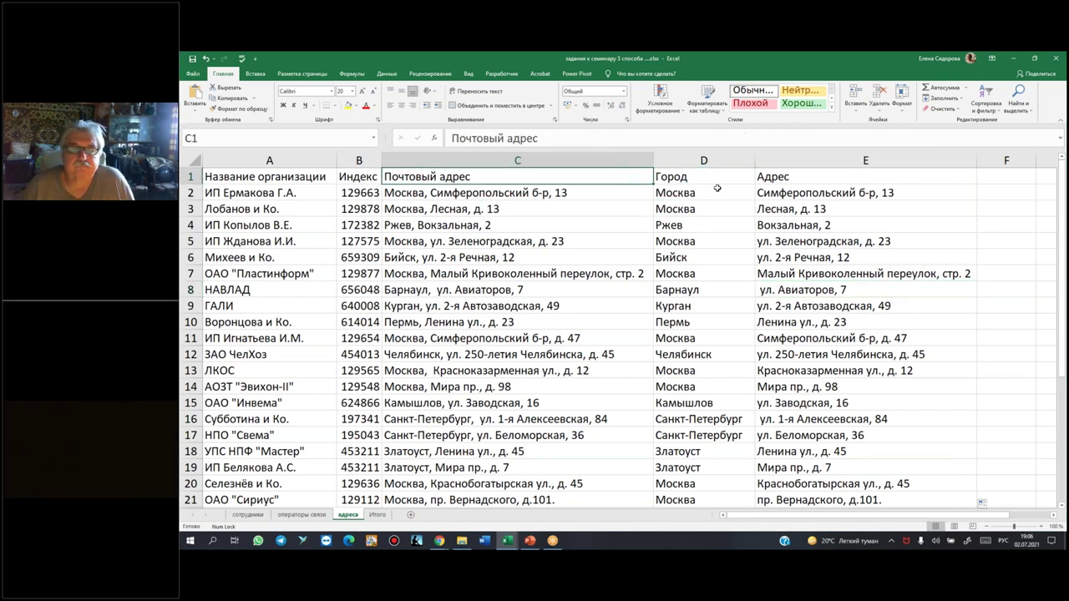
# - Select the Почтовый адрес column down to the last row and open Найти и заменить
pyautogui.click(835, 180)
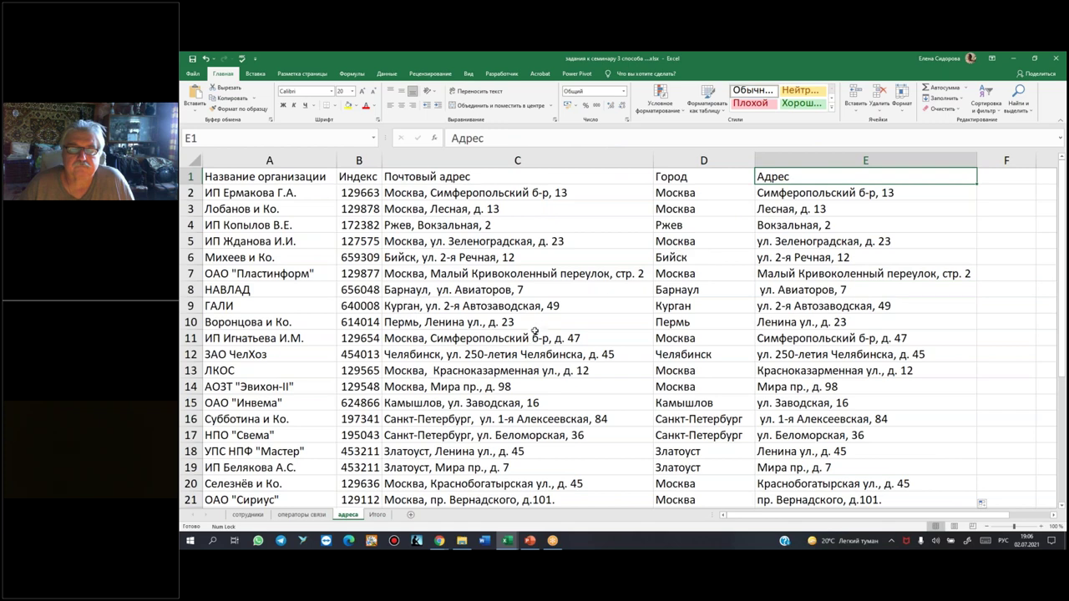
pyautogui.scroll(-13, 541, 306)
pyautogui.scroll(10, 541, 306)
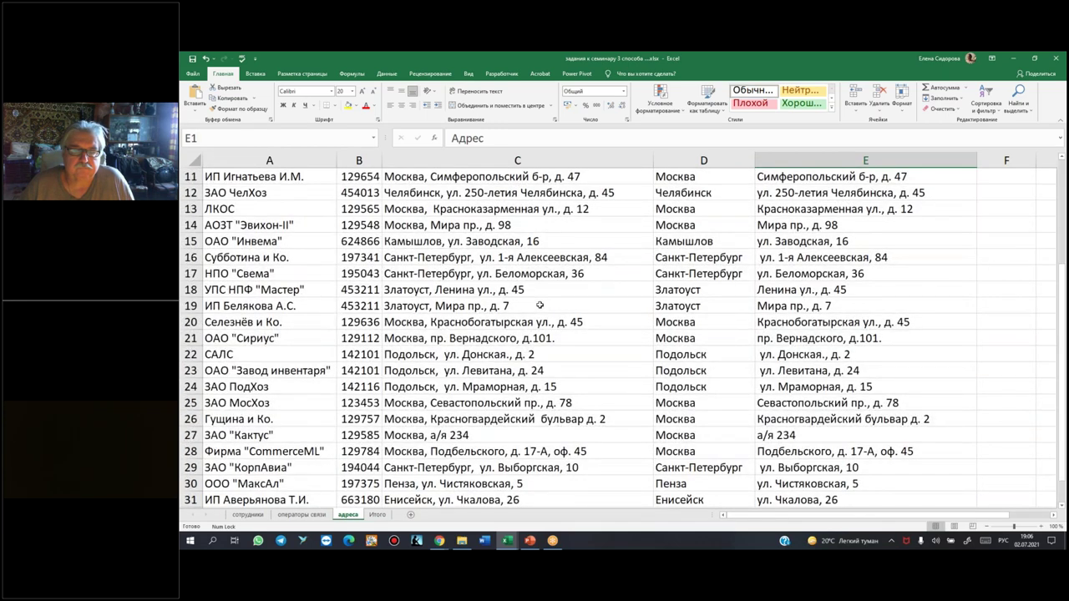
pyautogui.scroll(3, 540, 306)
pyautogui.click(594, 193)
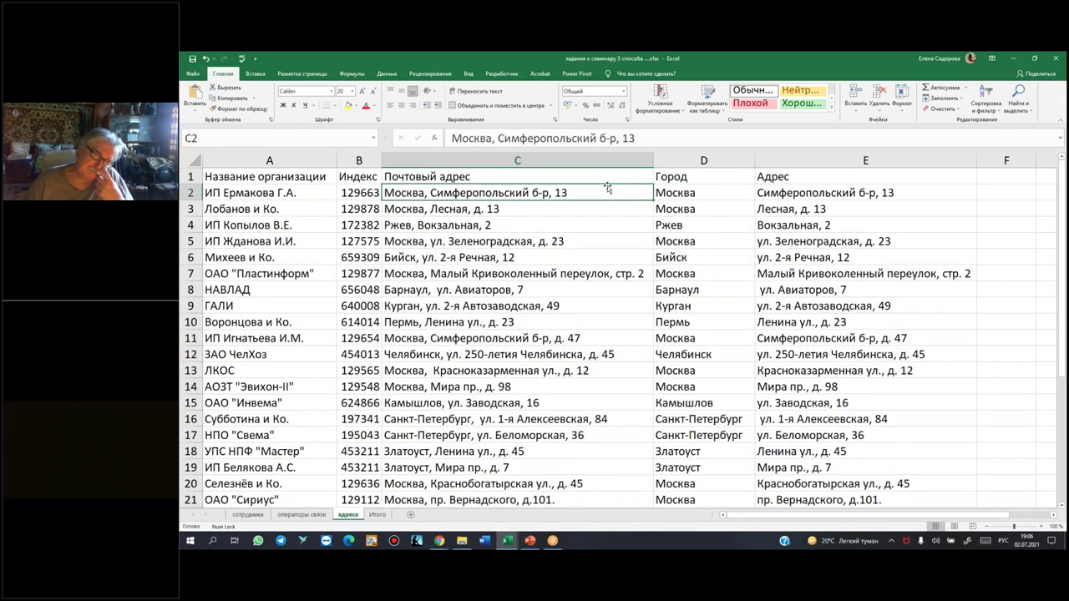
pyautogui.click(594, 172)
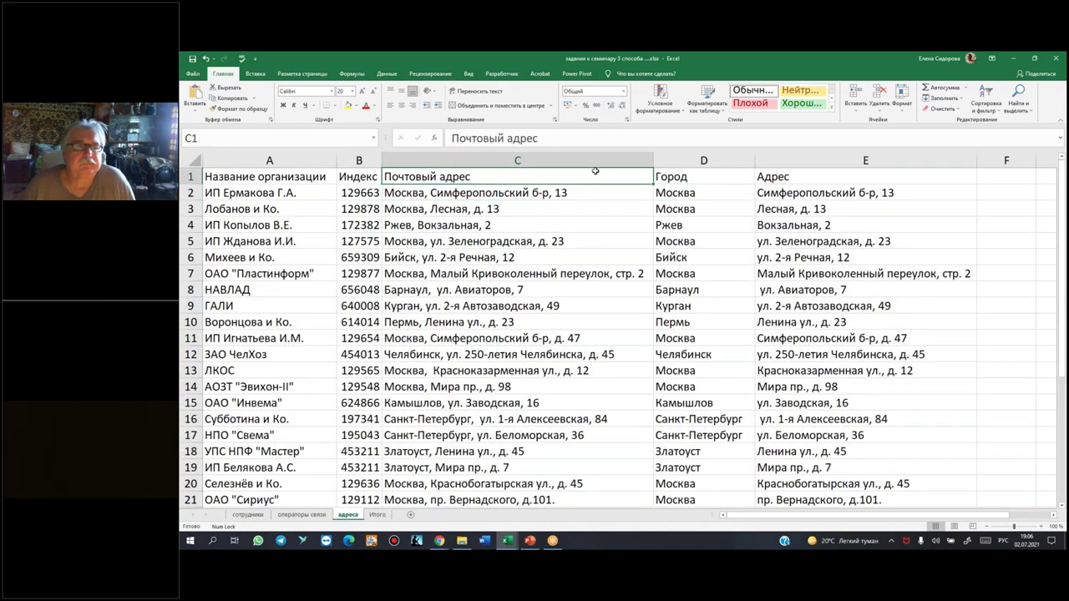
pyautogui.hotkey('ctrl', 'shift', 'Down')
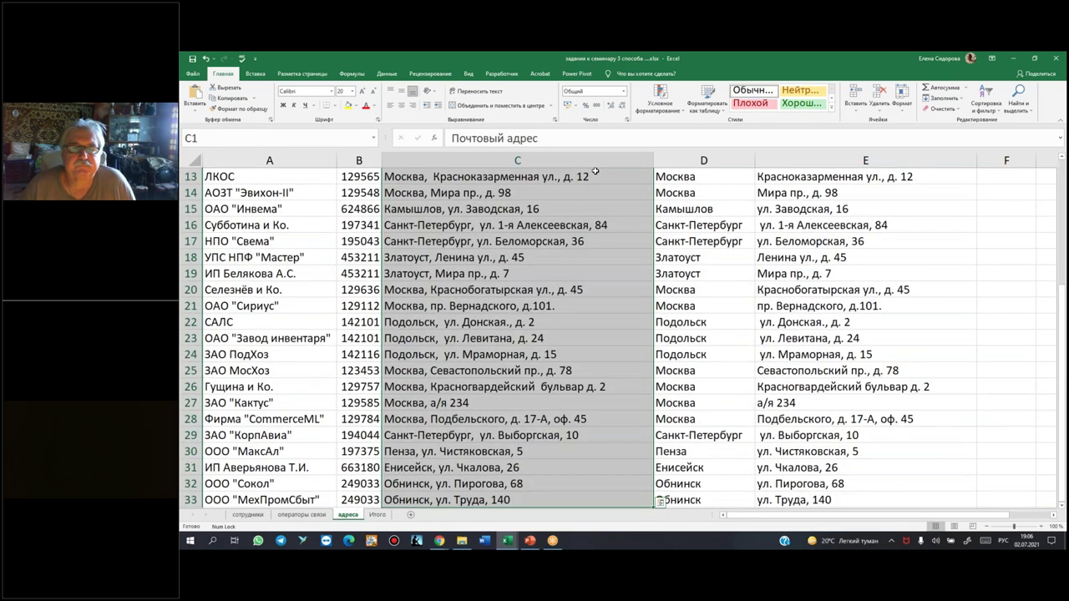
pyautogui.hotkey('ctrl', 'h')
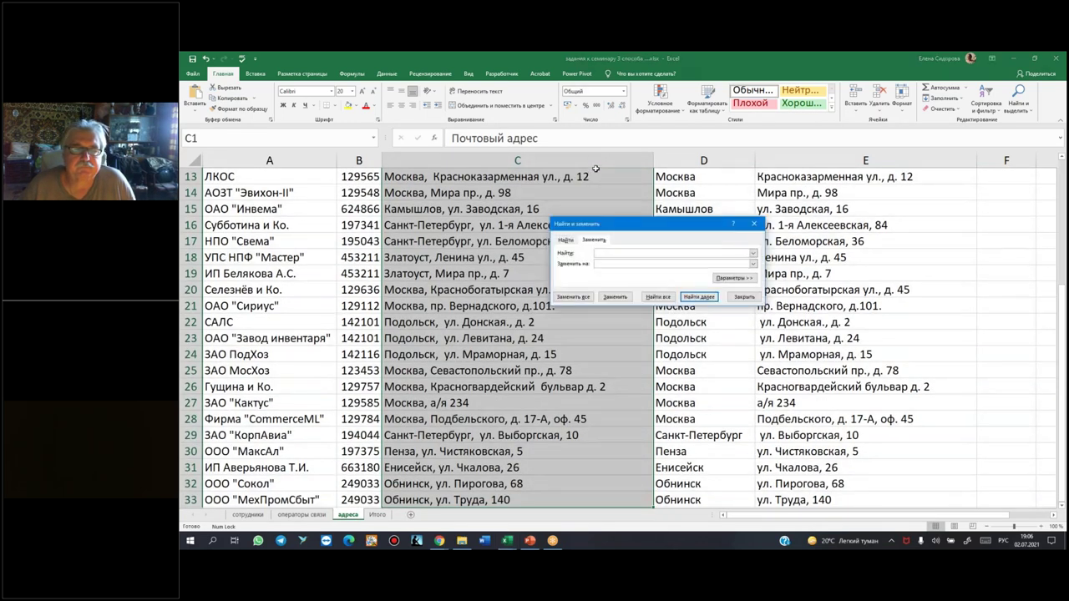
# - Replace all double spaces with single spaces in the postal addresses (2 replacements), then close
pyautogui.click(622, 264)
pyautogui.click(588, 297)
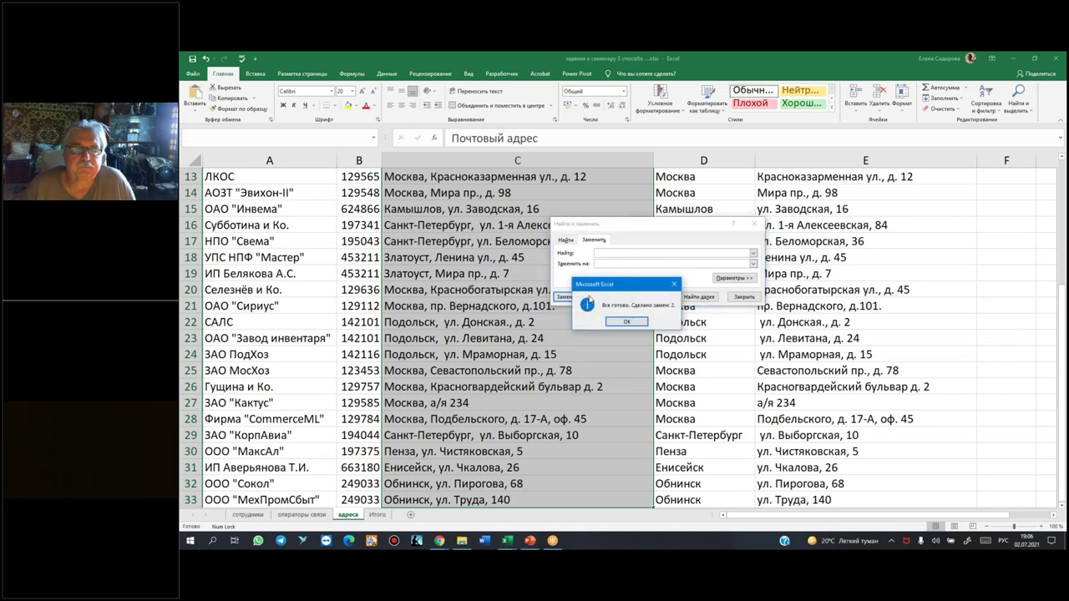
pyautogui.click(628, 322)
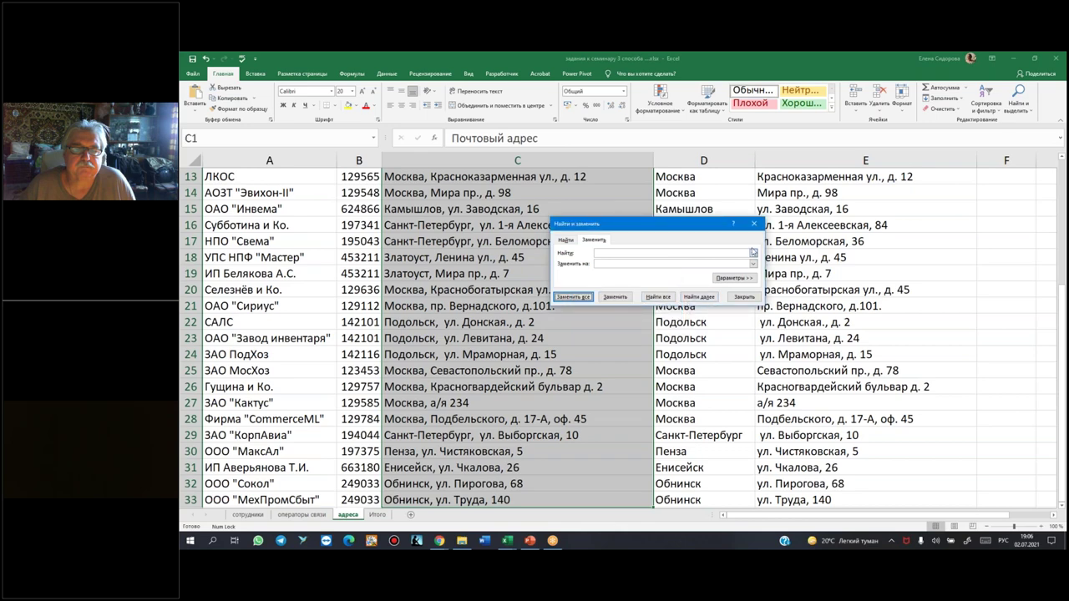
pyautogui.click(755, 225)
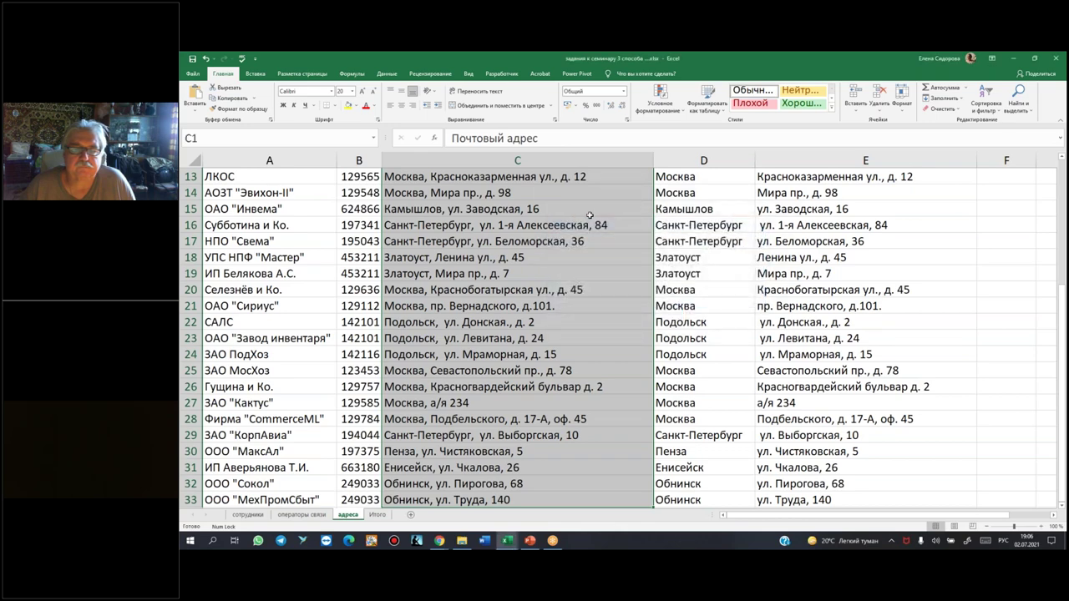
pyautogui.click(589, 214)
pyautogui.scroll(4, 588, 219)
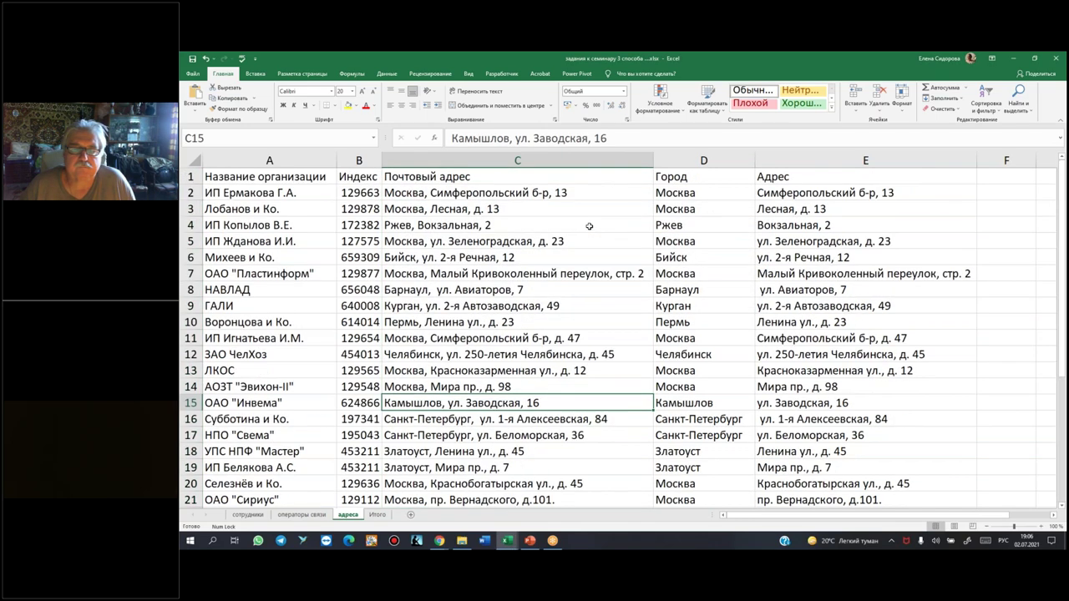
pyautogui.scroll(-7, 586, 218)
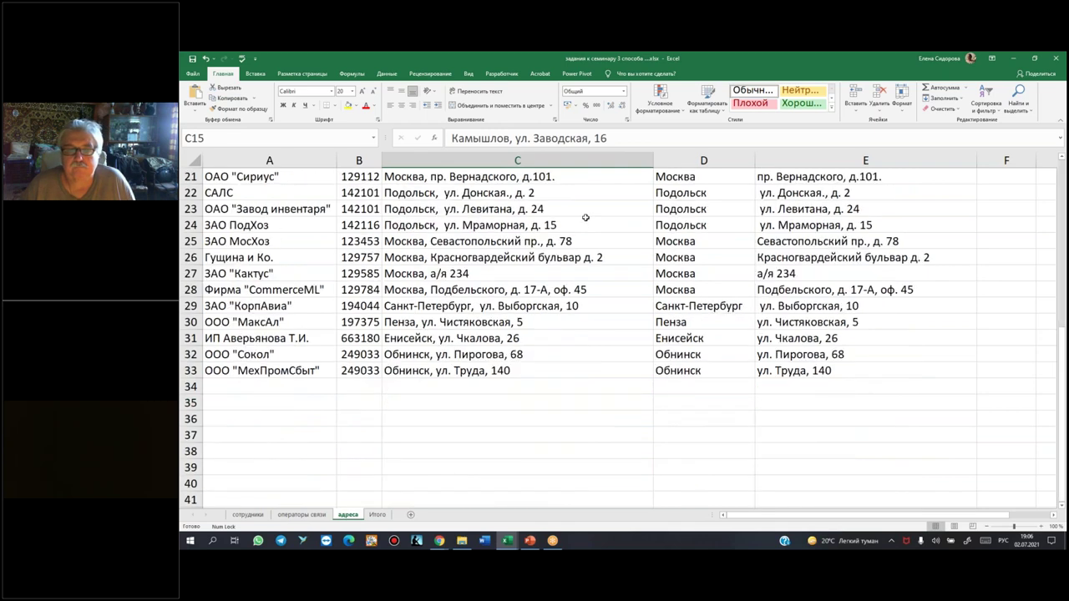
pyautogui.scroll(3, 586, 218)
pyautogui.scroll(3, 585, 218)
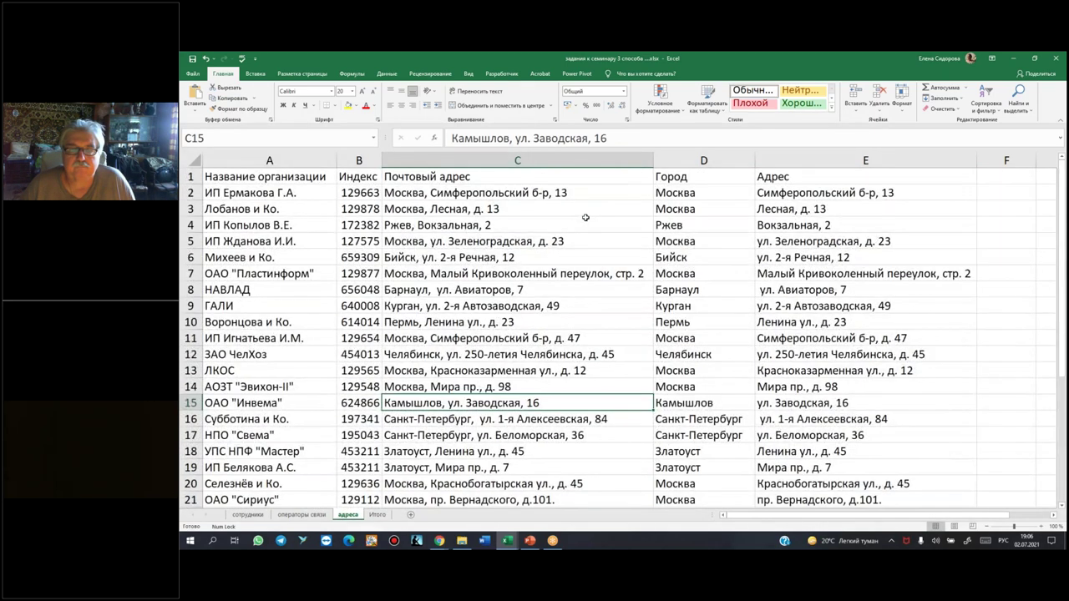
pyautogui.doubleClick(437, 290)
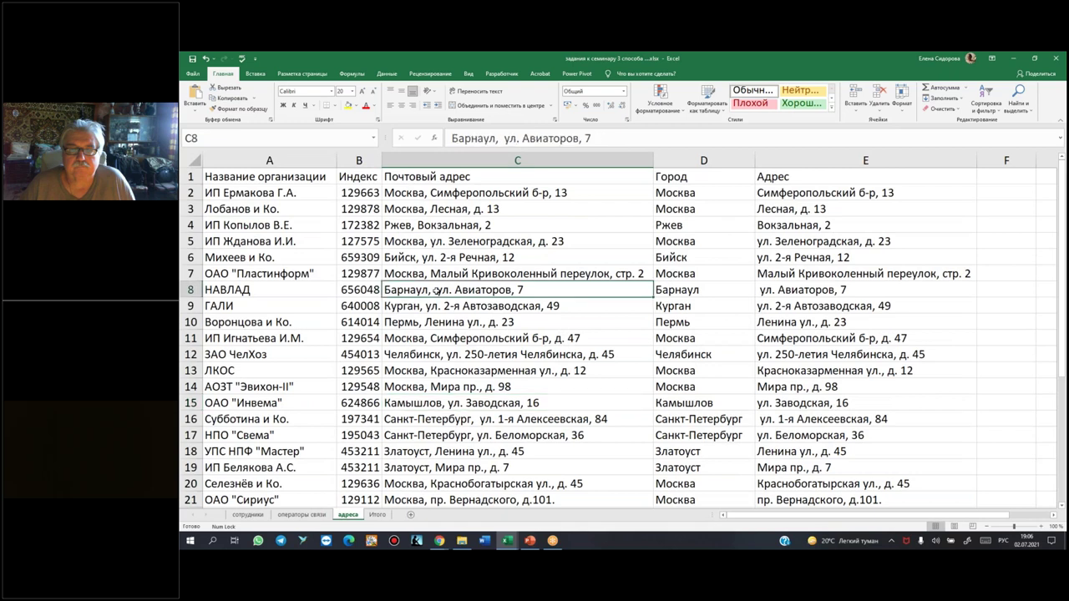
pyautogui.press('BackSpace')
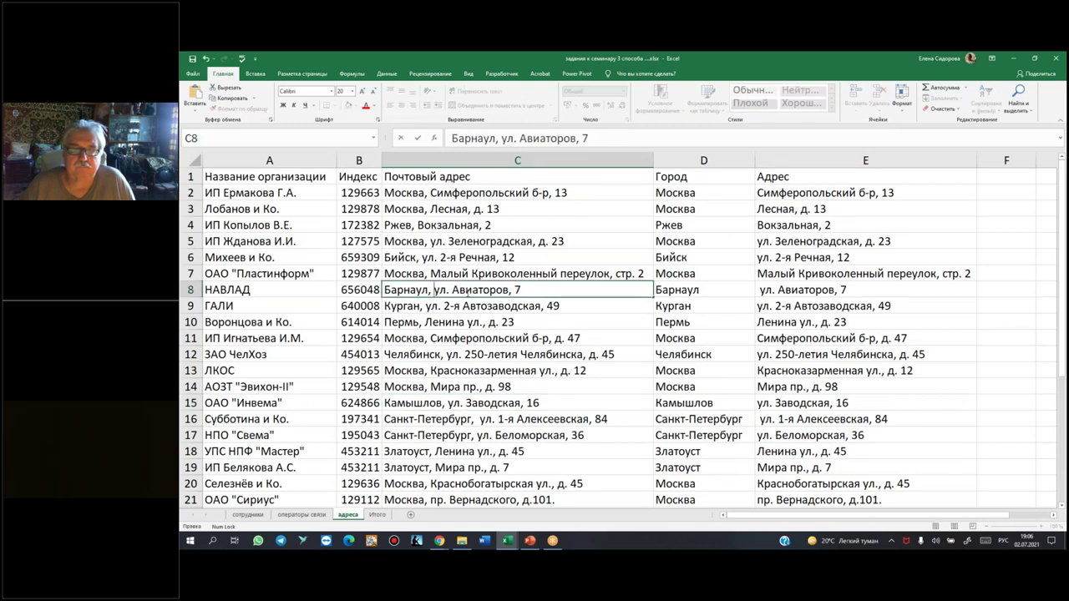
pyautogui.press('Escape')
pyautogui.click(551, 259)
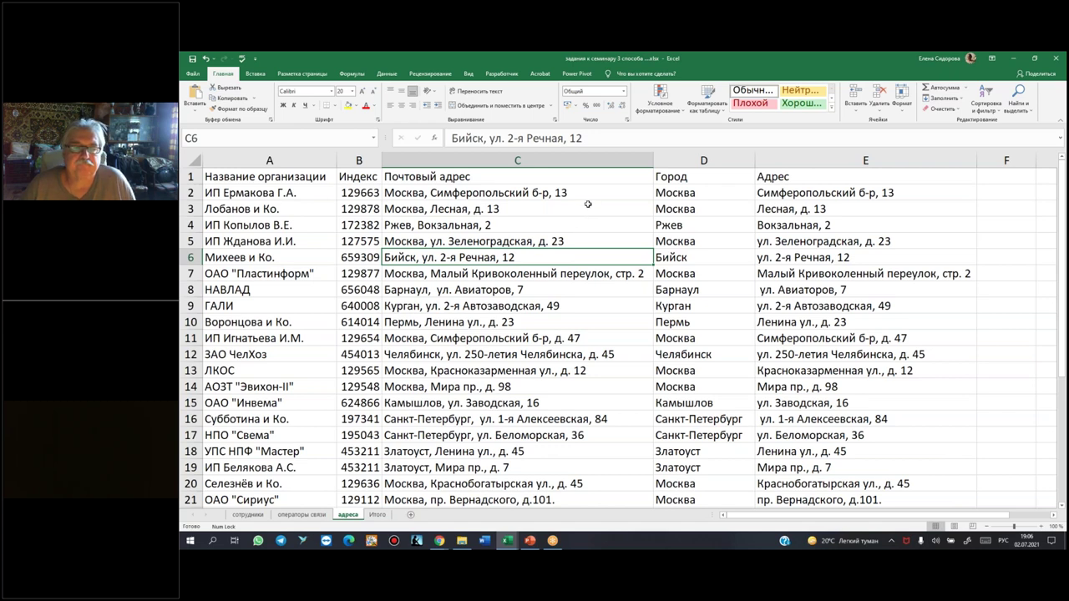
pyautogui.click(577, 204)
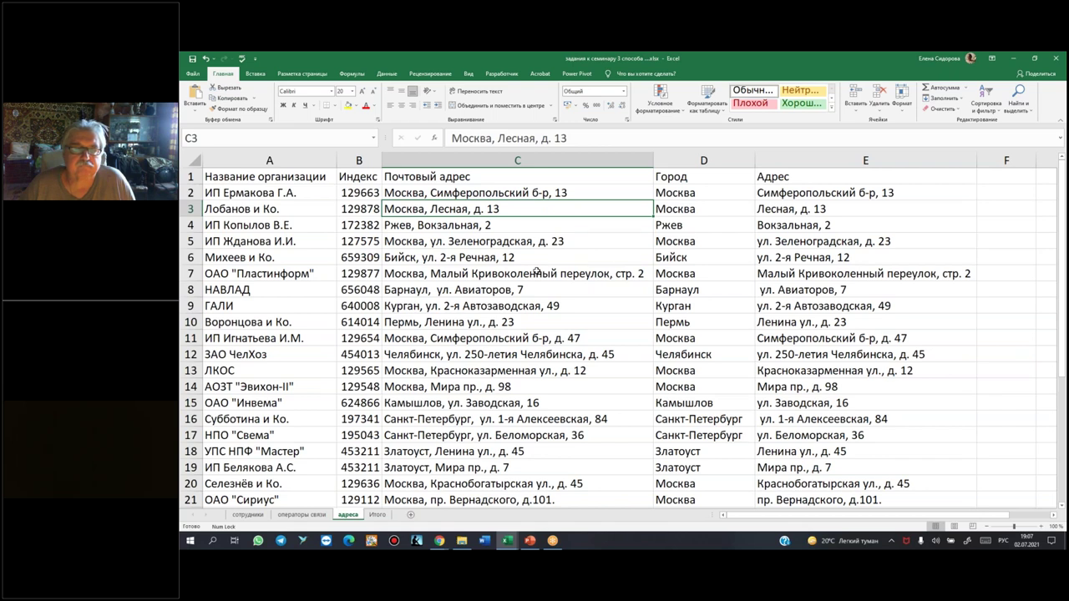
pyautogui.click(542, 268)
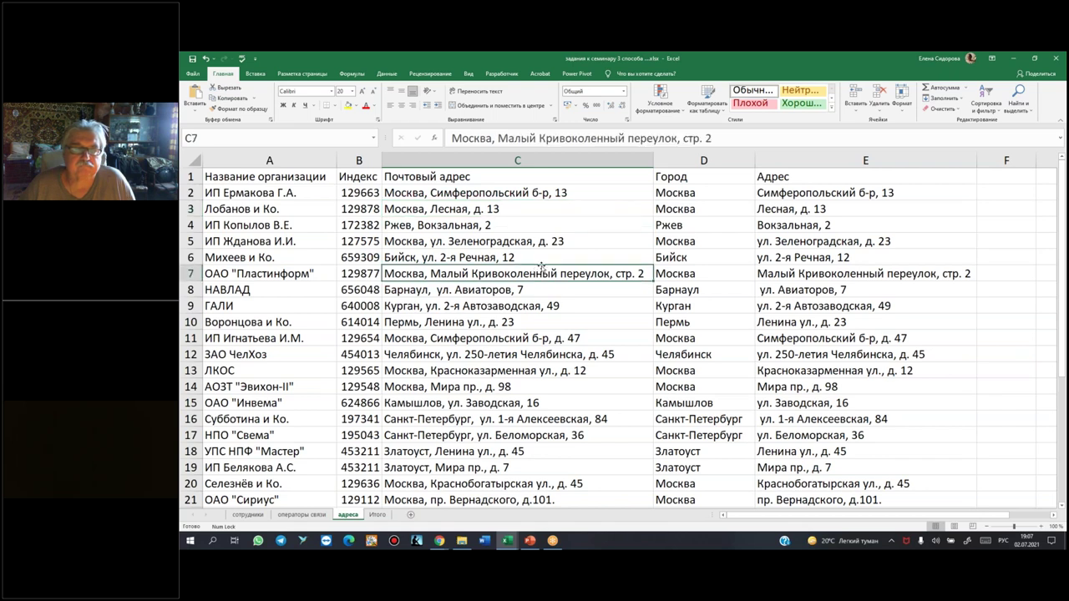
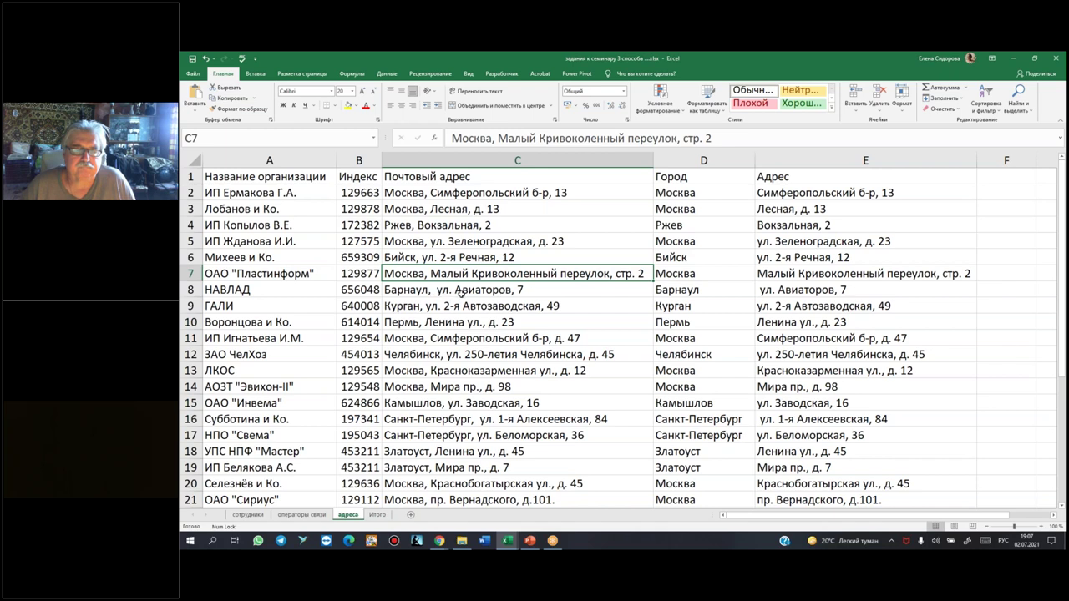
# - Inspect the Курган address in C9 and review the street-extracting formula in E2
pyautogui.click(605, 309)
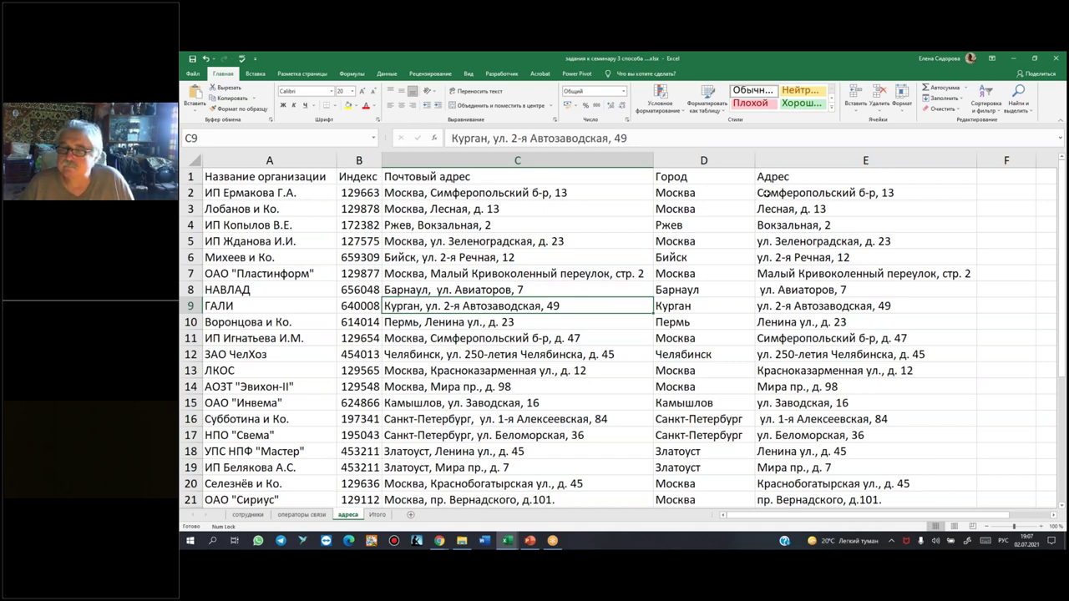
pyautogui.click(765, 193)
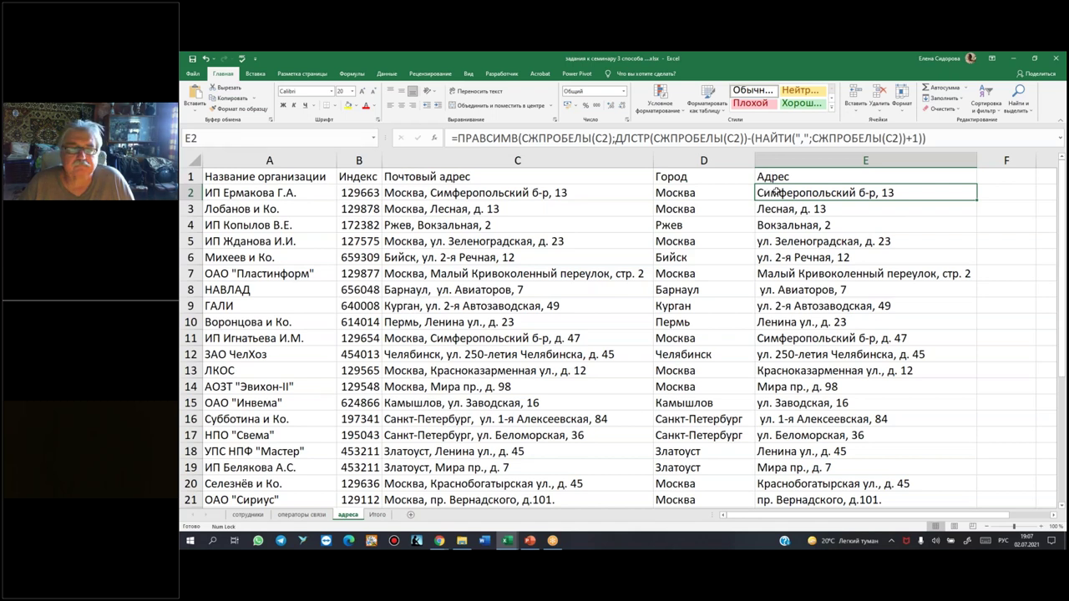
pyautogui.click(809, 138)
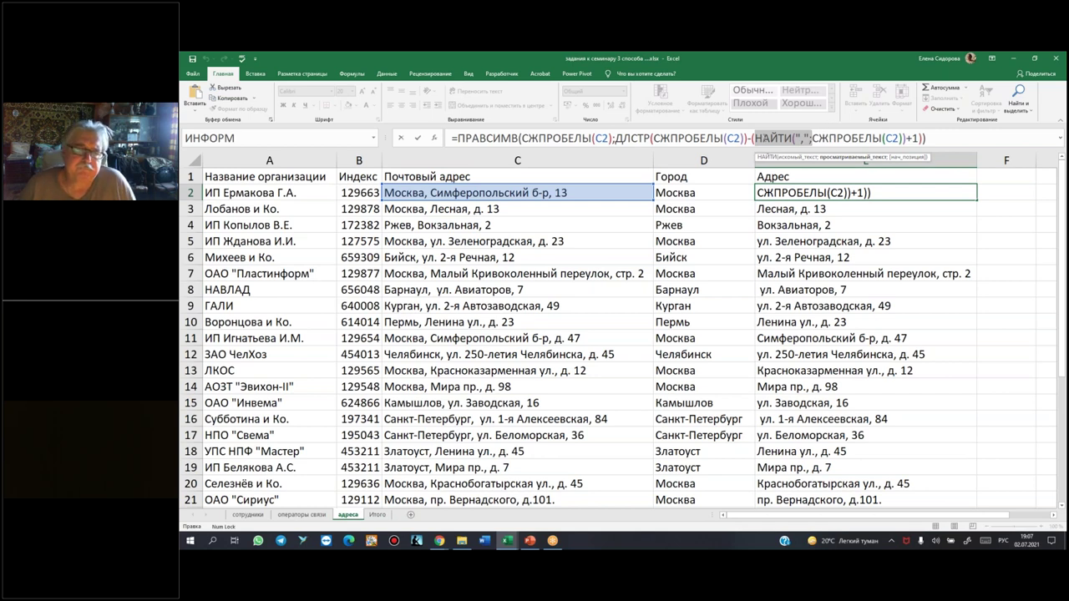
pyautogui.hotkey('ctrl', 'Return')
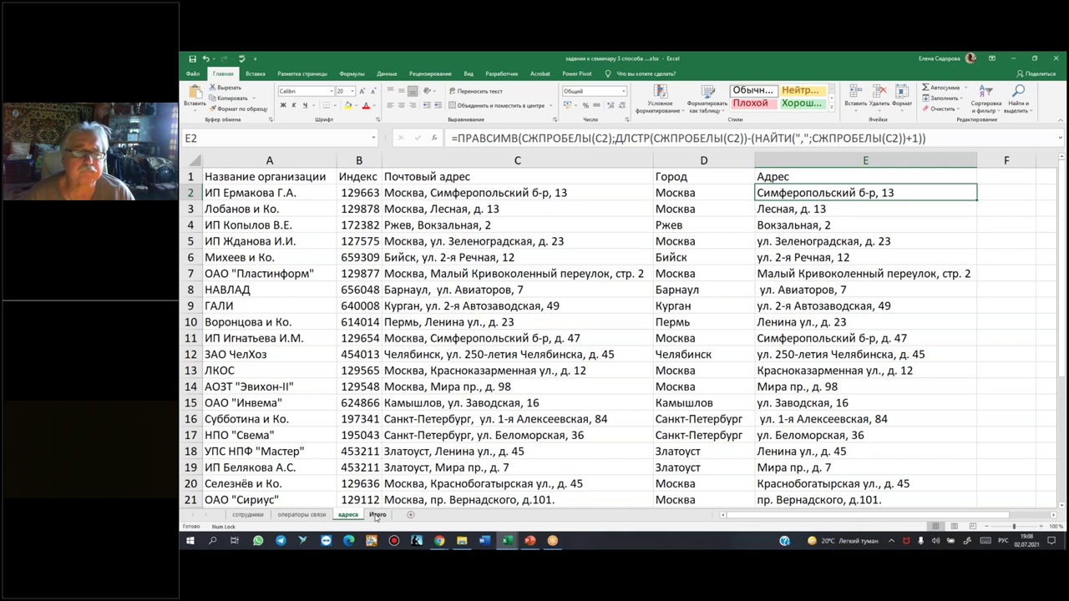
# - Add extra spaces after 'Ржев,' in the C4 address on the адреса sheet
pyautogui.click(377, 515)
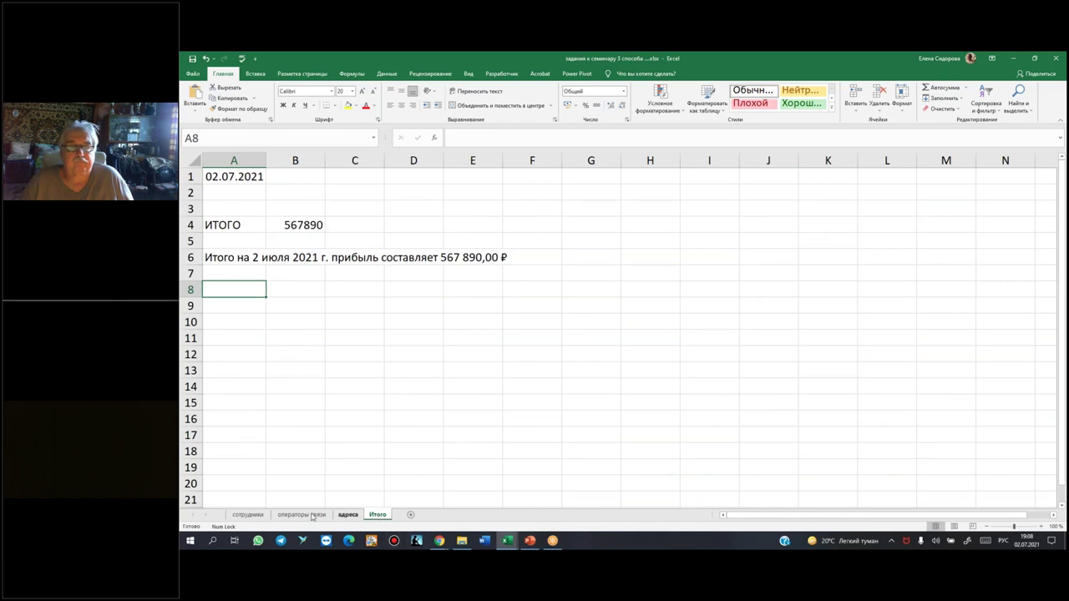
pyautogui.click(344, 515)
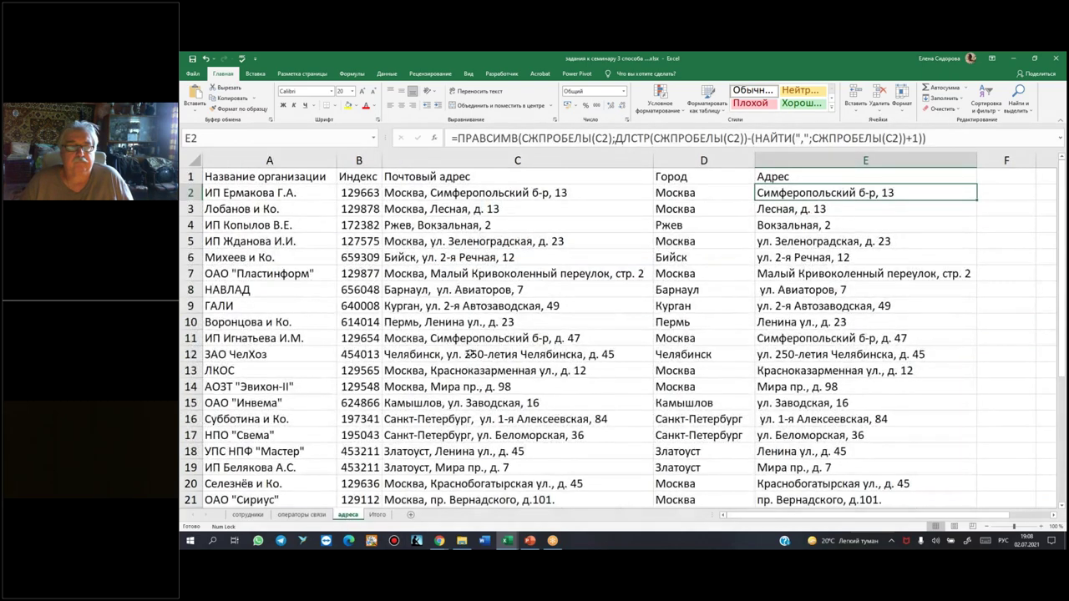
pyautogui.doubleClick(417, 226)
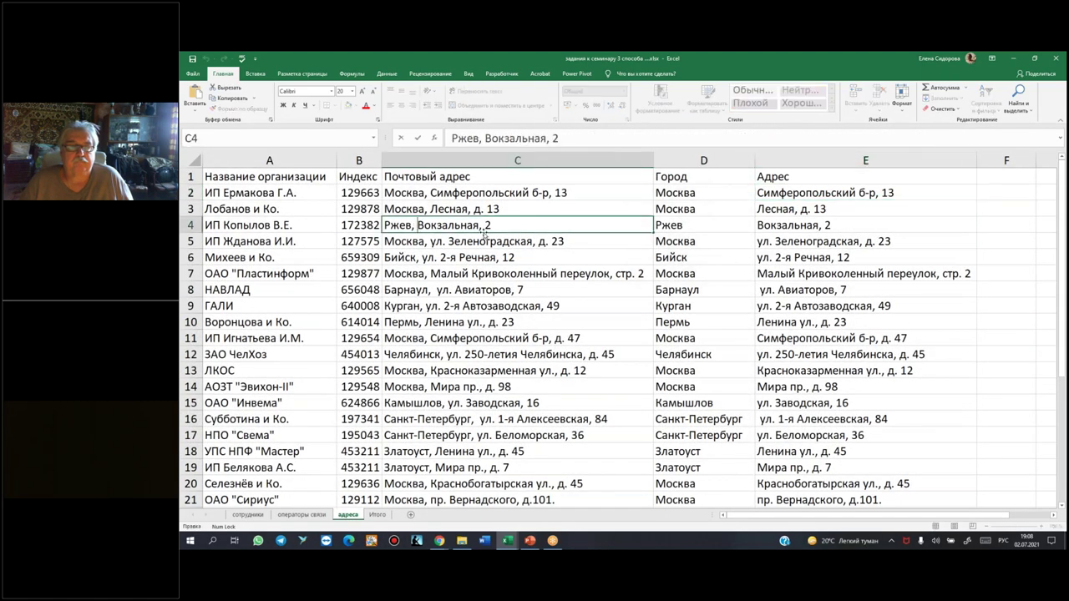
pyautogui.press('Return')
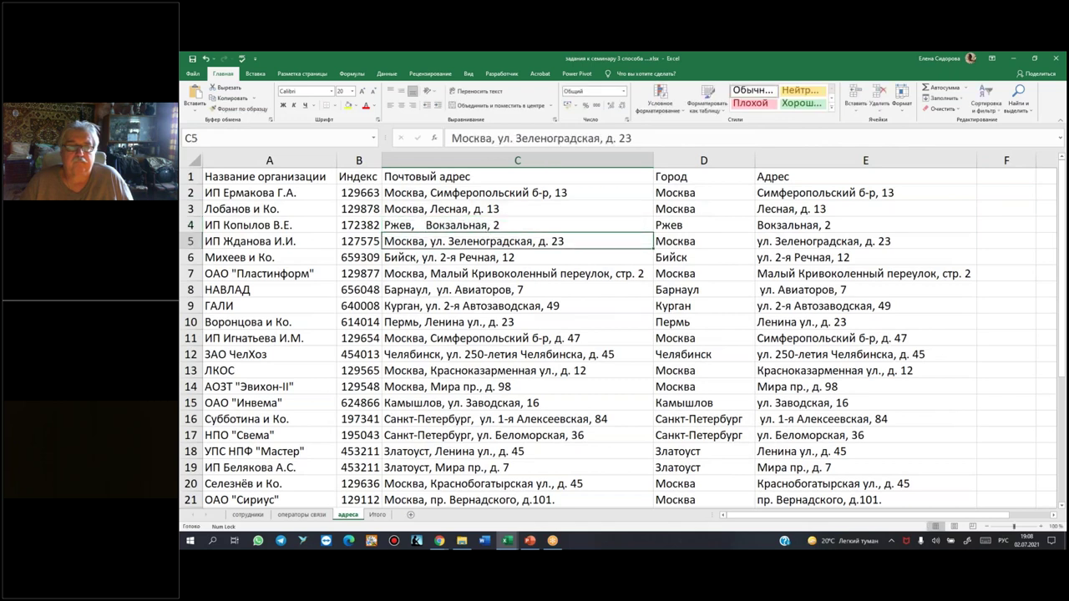
pyautogui.click(445, 209)
pyautogui.click(442, 226)
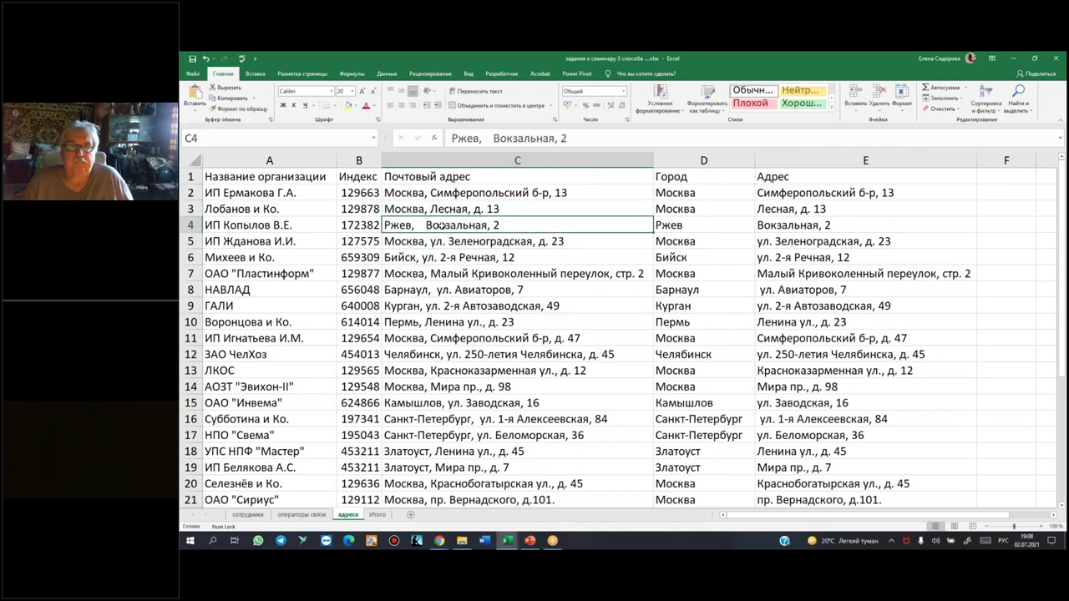
# - Confirm E4 still trims the spaces, then return to the Итого sheet
pyautogui.click(803, 223)
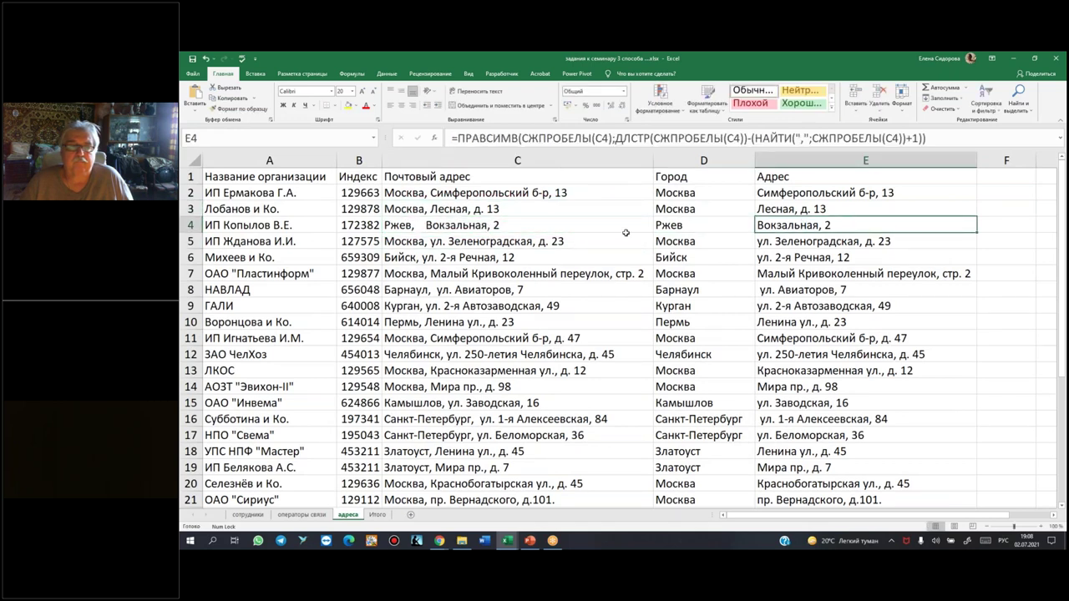
pyautogui.click(423, 226)
pyautogui.click(793, 224)
pyautogui.click(378, 516)
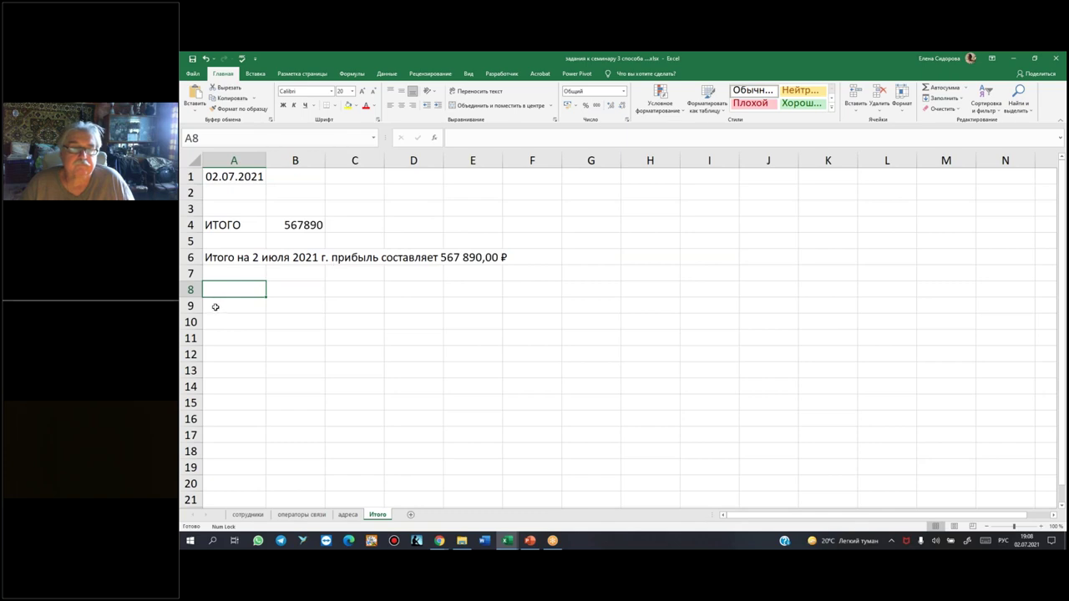
pyautogui.moveTo(203, 250); pyautogui.dragTo(236, 265)
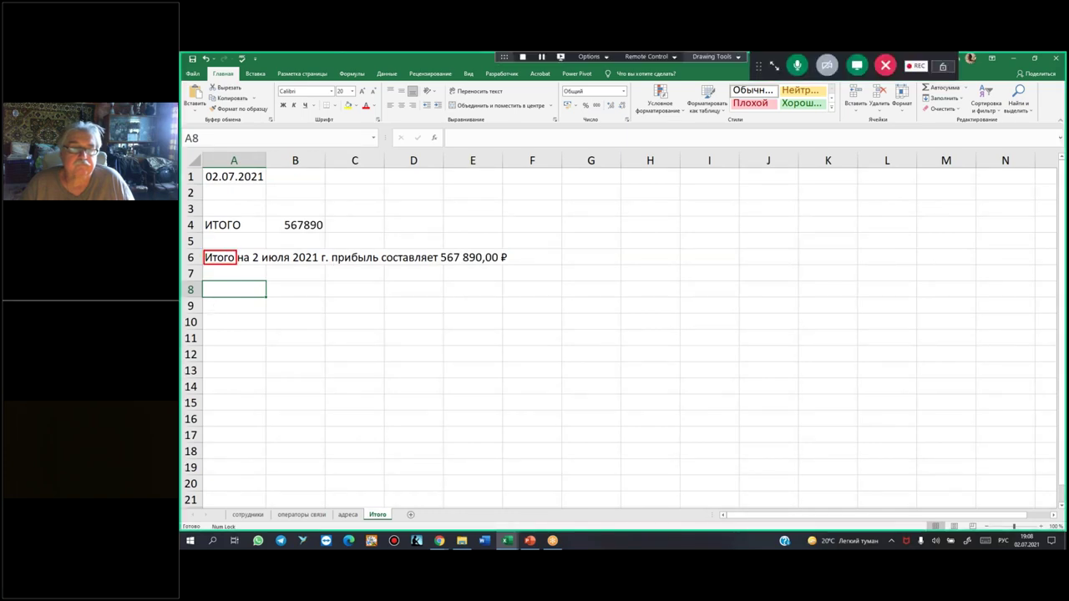
pyautogui.moveTo(202, 218)
pyautogui.mouseDown()
pyautogui.moveTo(265, 233)
pyautogui.moveTo(228, 235)
pyautogui.mouseUp()
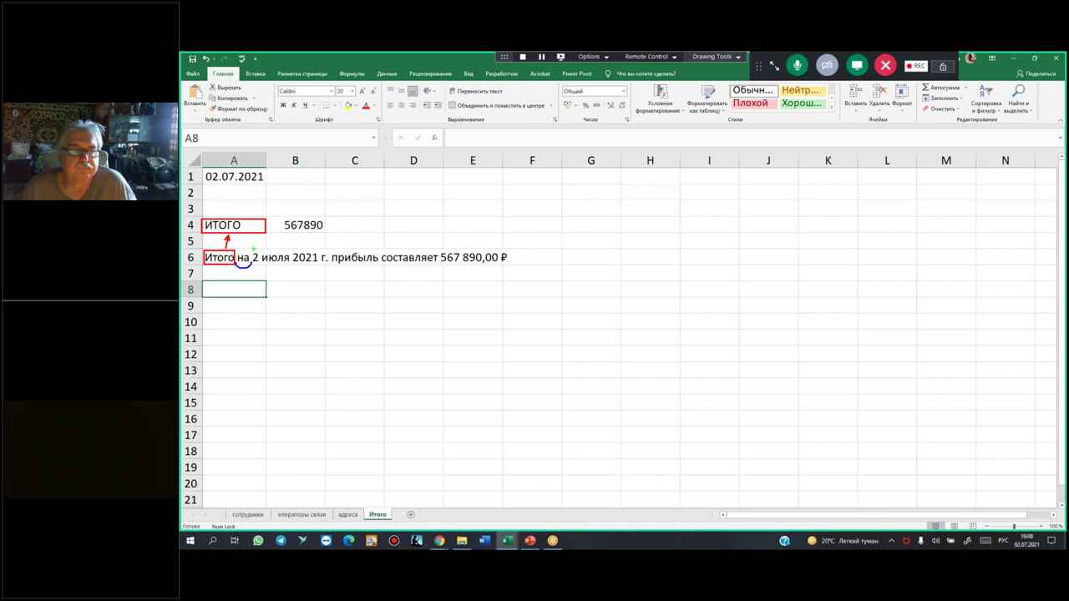
pyautogui.moveTo(252, 247); pyautogui.dragTo(330, 266)
pyautogui.moveTo(242, 181); pyautogui.dragTo(279, 246)
pyautogui.moveTo(202, 168); pyautogui.dragTo(264, 185)
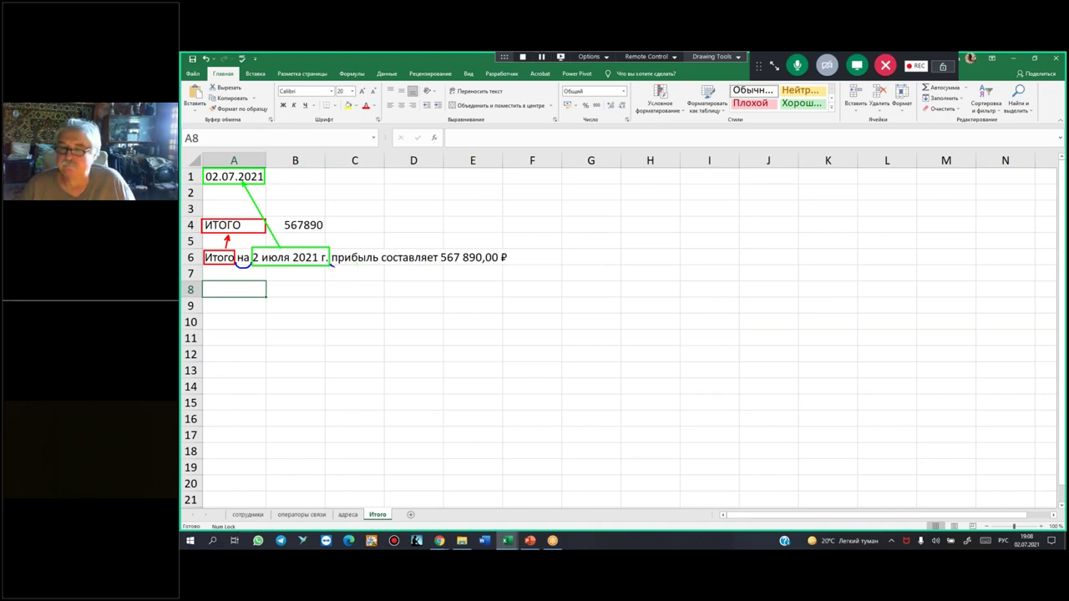
pyautogui.moveTo(332, 265); pyautogui.dragTo(429, 269)
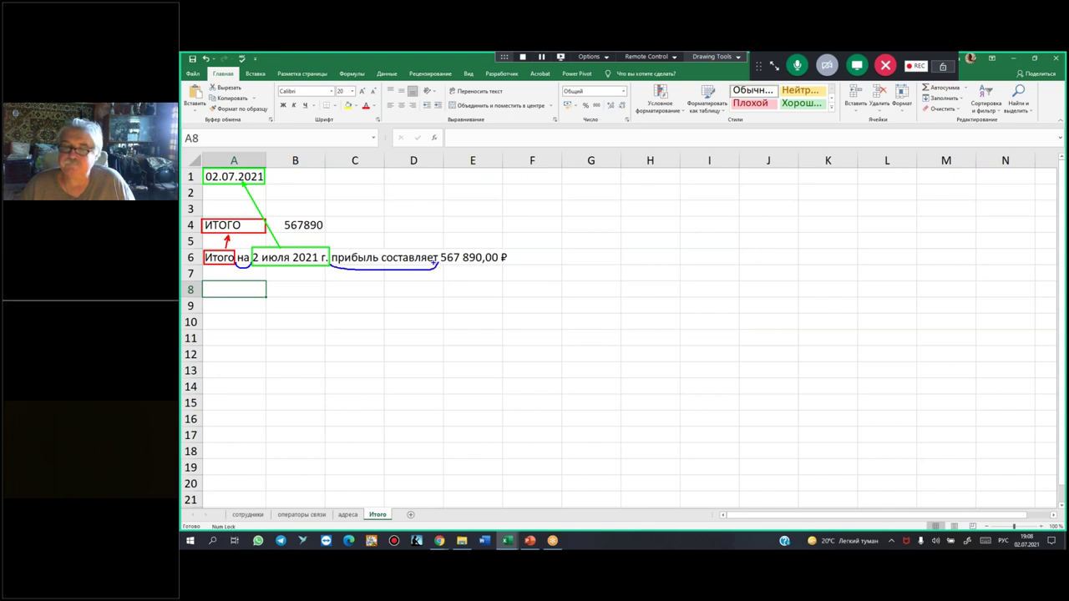
pyautogui.moveTo(432, 264); pyautogui.dragTo(516, 265)
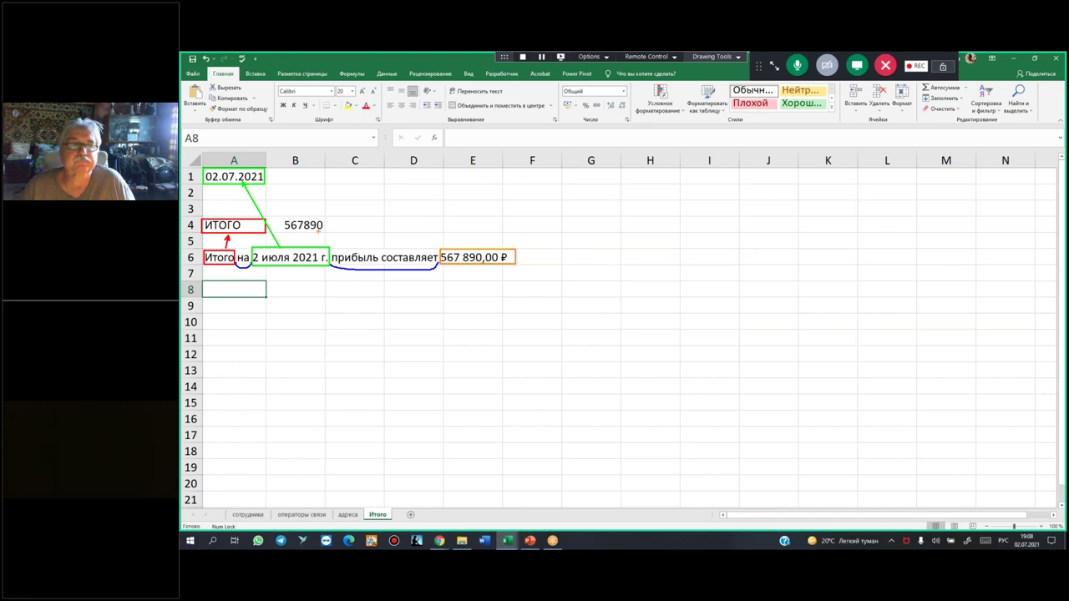
pyautogui.moveTo(279, 216); pyautogui.dragTo(327, 232)
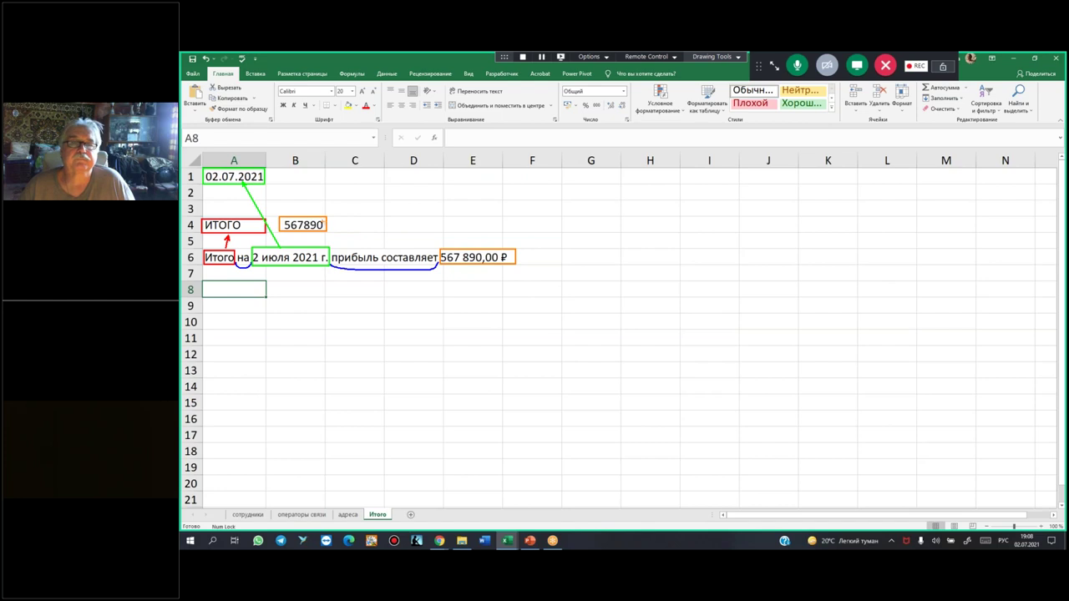
pyautogui.moveTo(325, 225); pyautogui.dragTo(448, 246)
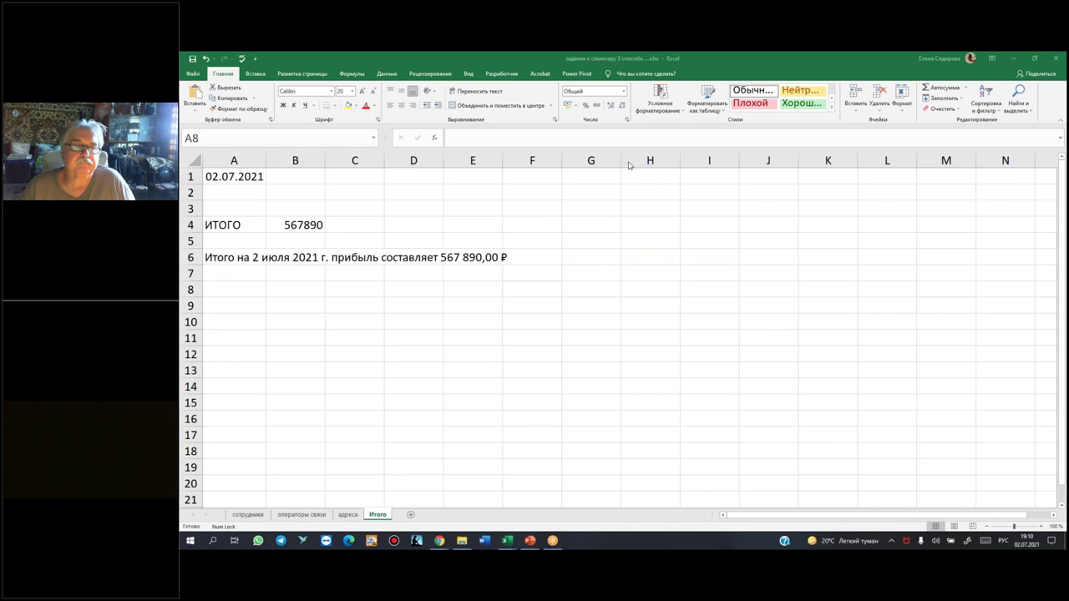
# - Enter the formula =ПРОПНАЧ(A4) in cell A8
pyautogui.click(246, 292)
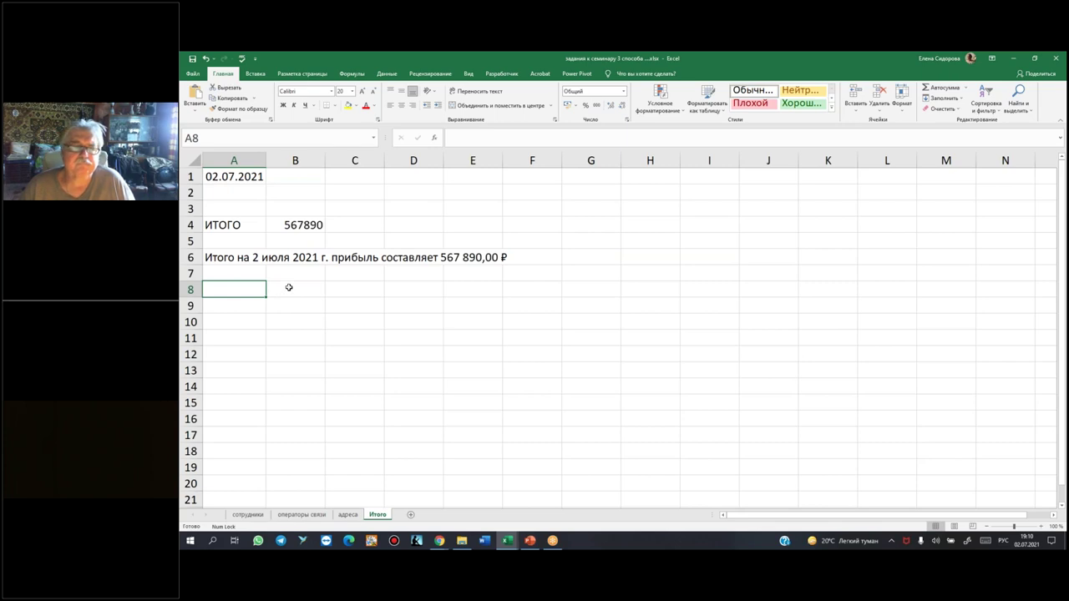
pyautogui.write('=')
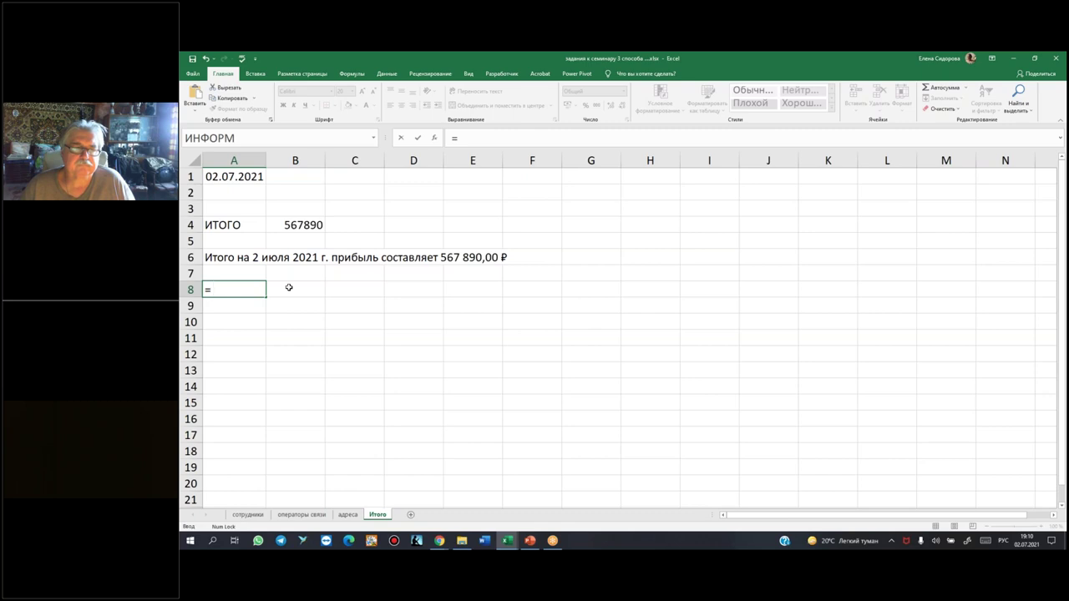
pyautogui.write('про')
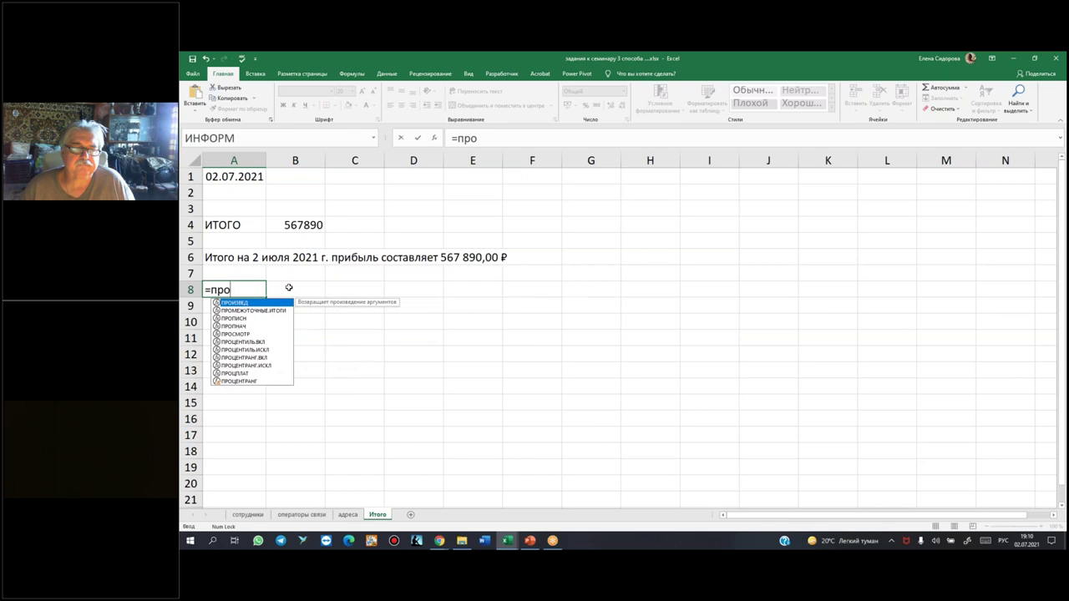
pyautogui.write(' п')
pyautogui.press('Down')
pyautogui.press('Tab')
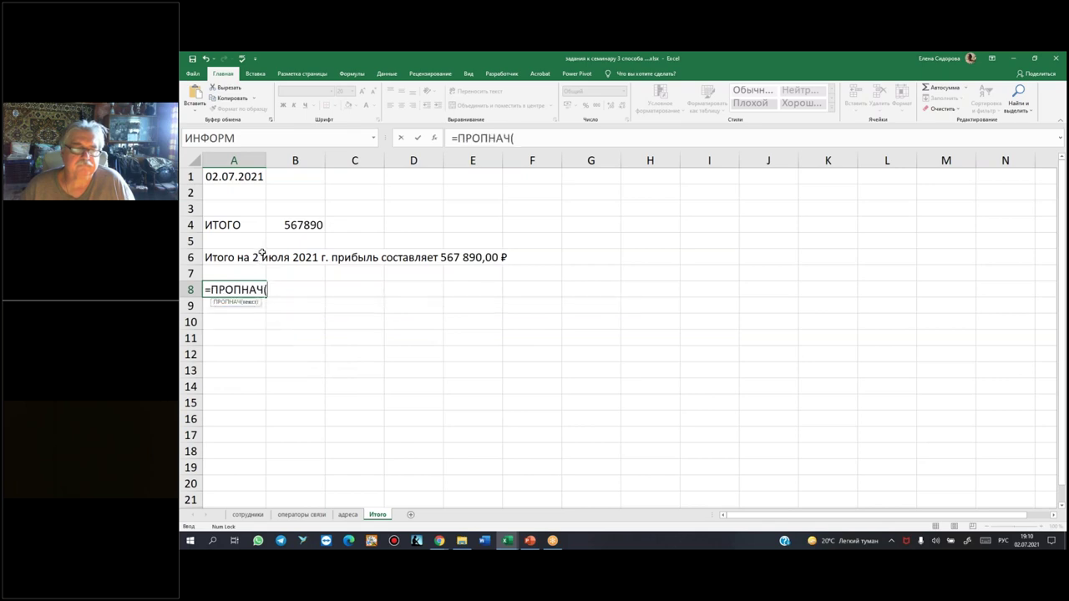
pyautogui.click(241, 227)
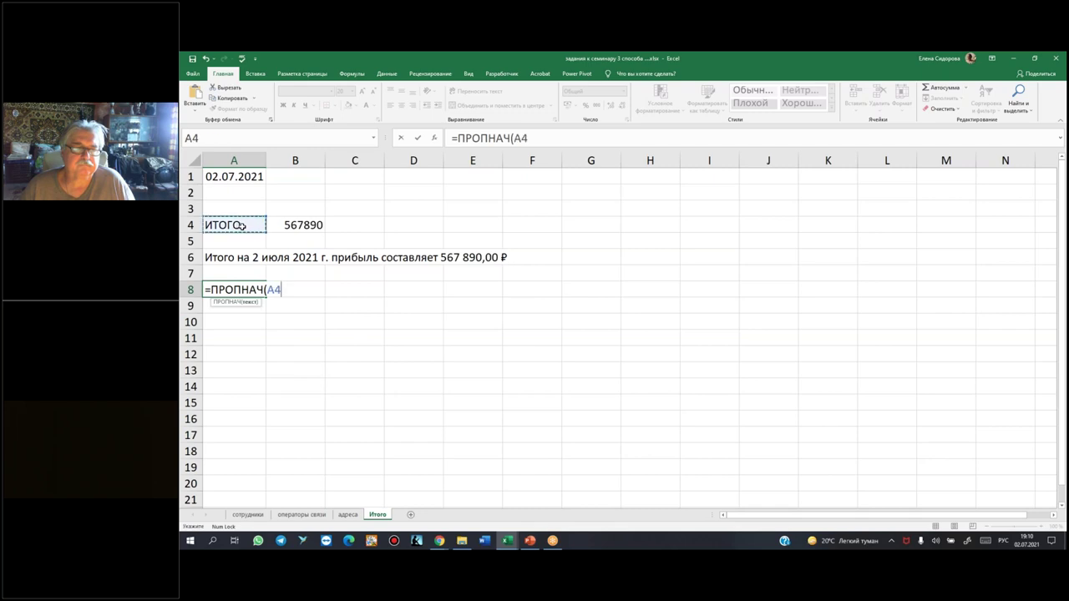
pyautogui.write(')')
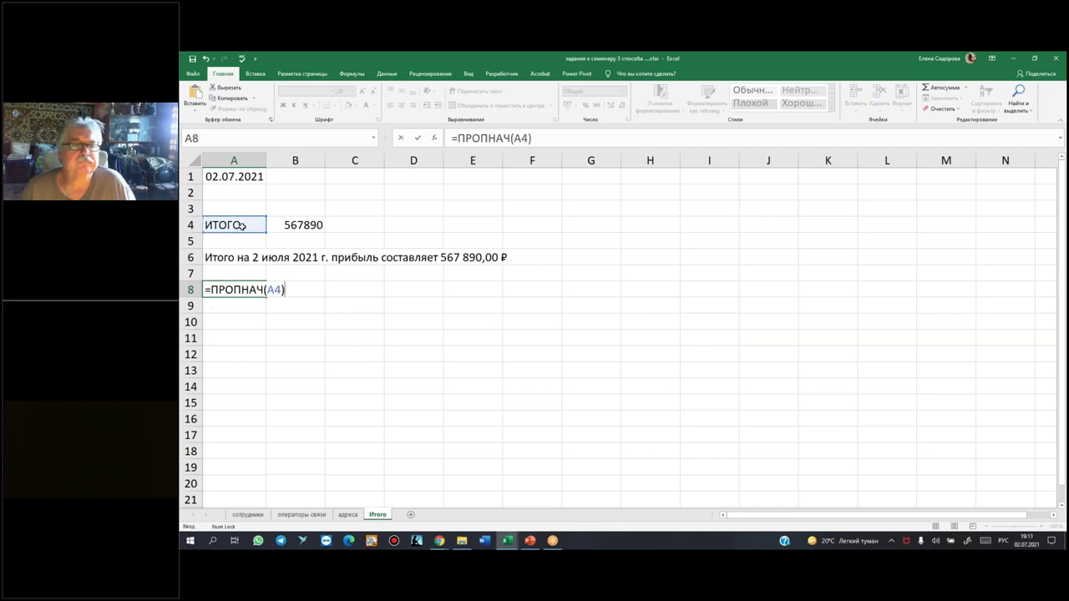
pyautogui.press('Return')
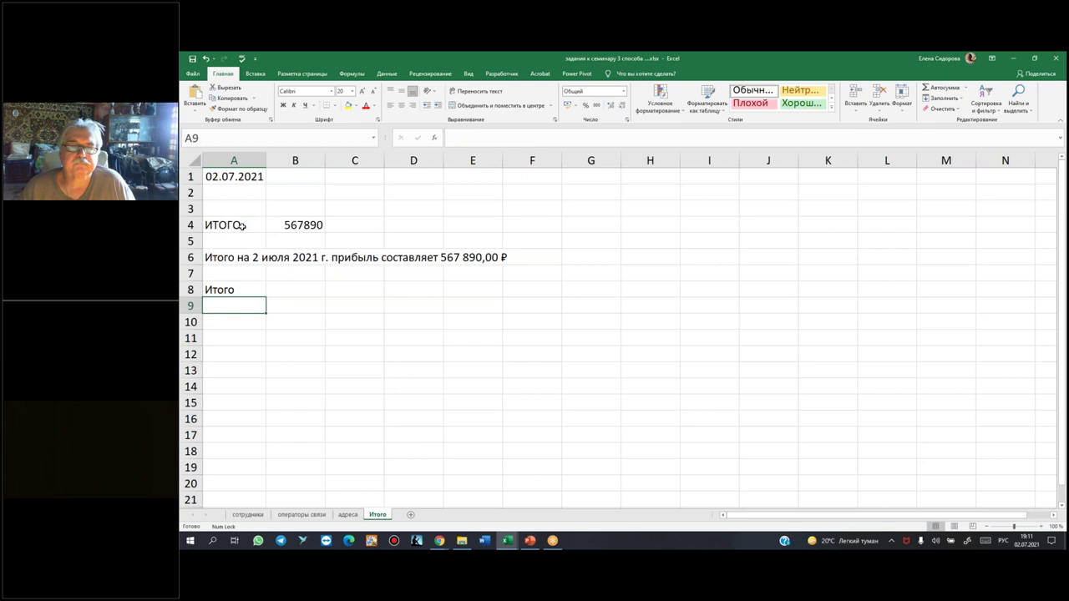
# - Append &" на " to the A8 formula
pyautogui.click(234, 291)
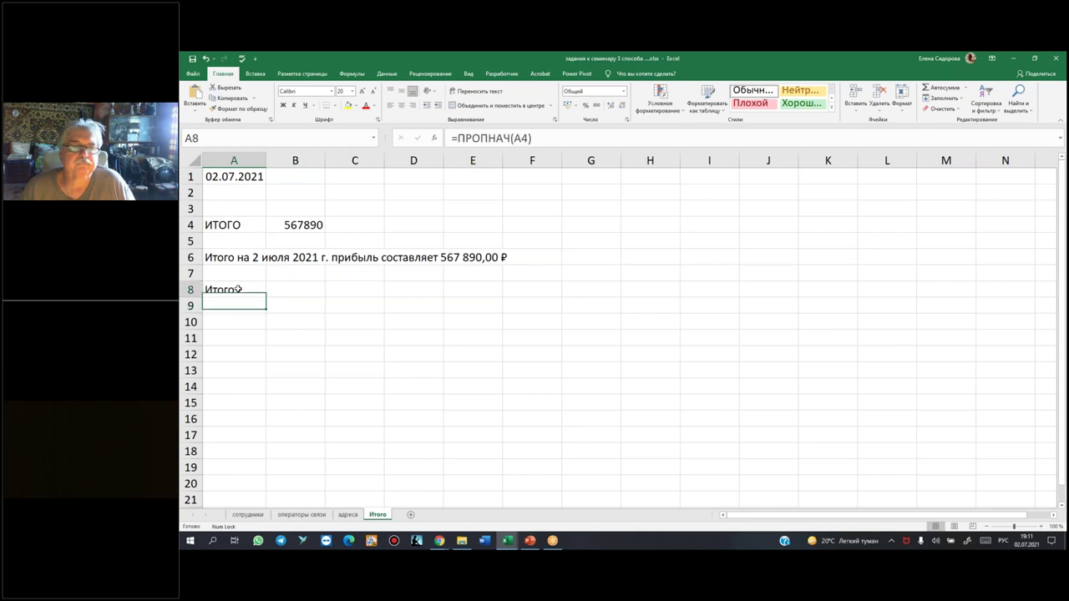
pyautogui.click(550, 137)
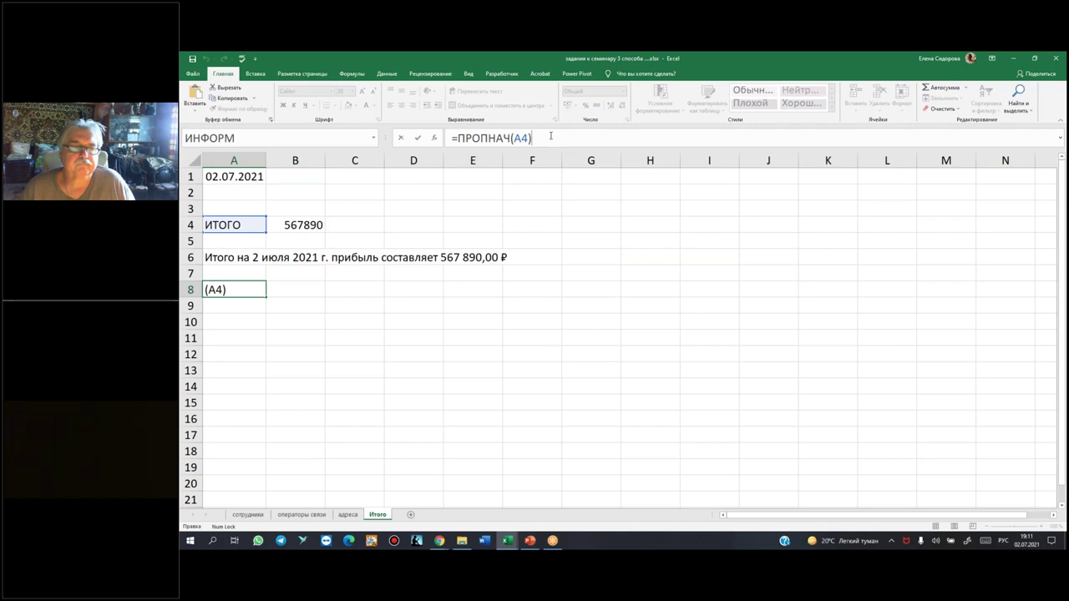
pyautogui.hotkey('alt', 'shift')
pyautogui.write('&')
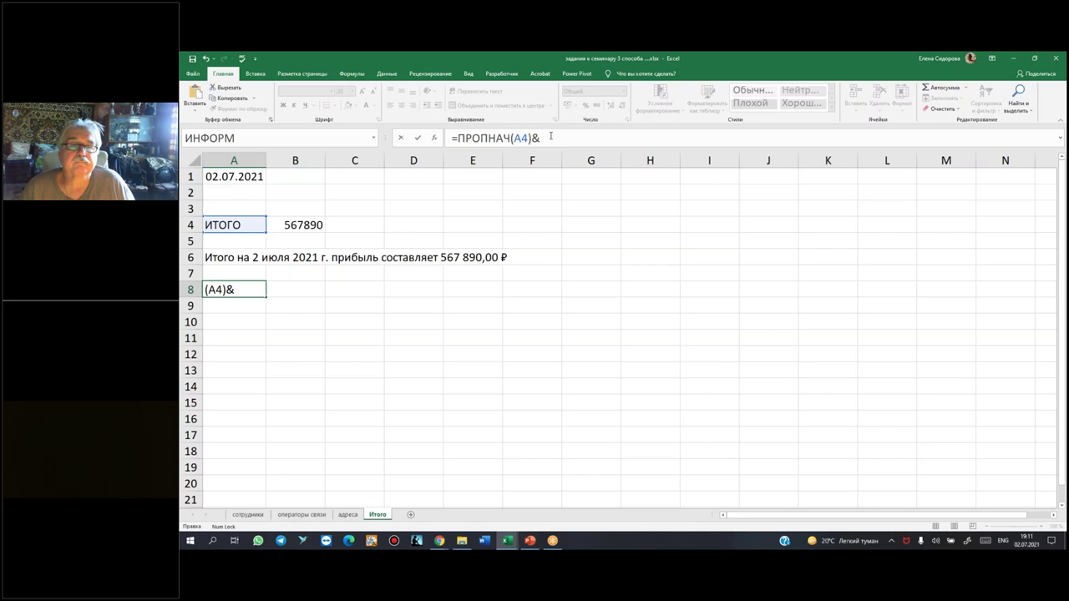
pyautogui.hotkey('alt', 'shift')
pyautogui.write('"')
pyautogui.write(' на')
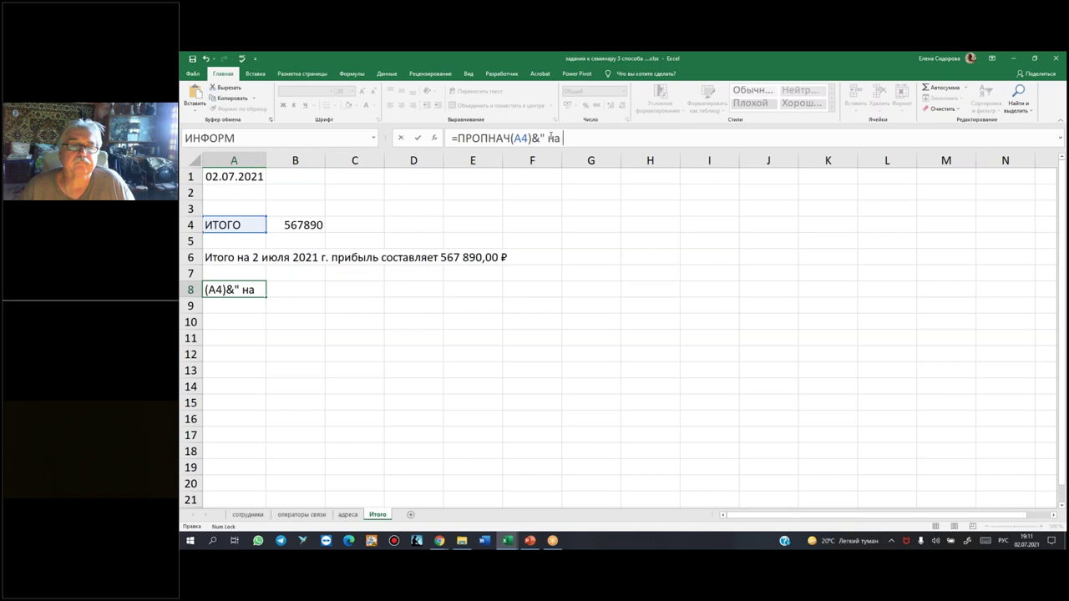
pyautogui.write(' "')
pyautogui.press('Return')
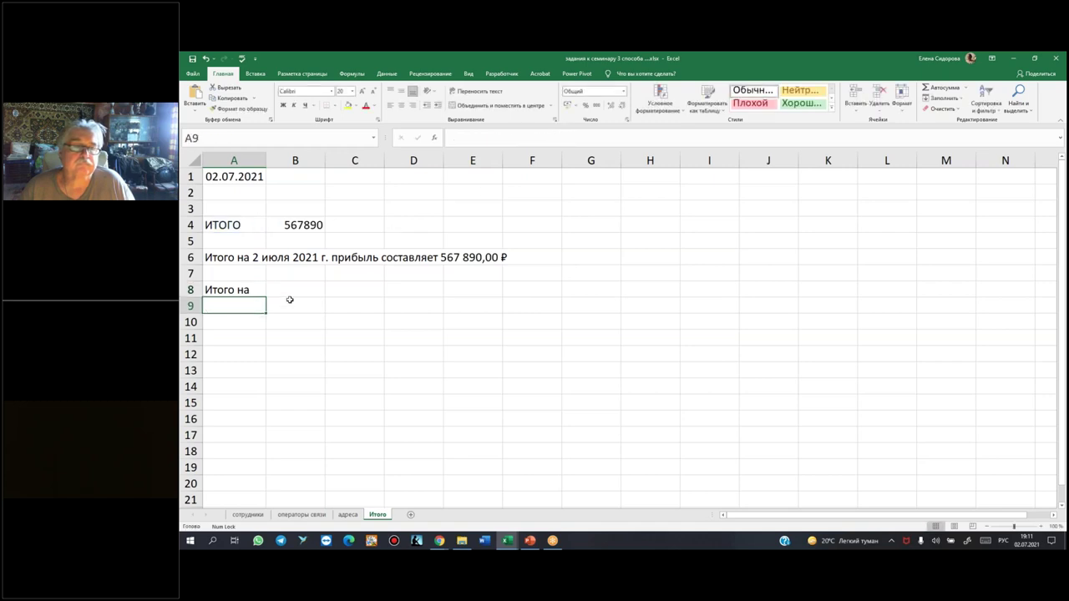
# - Append &A1 to the A8 formula so it reads 'Итого на 44379'
pyautogui.click(256, 292)
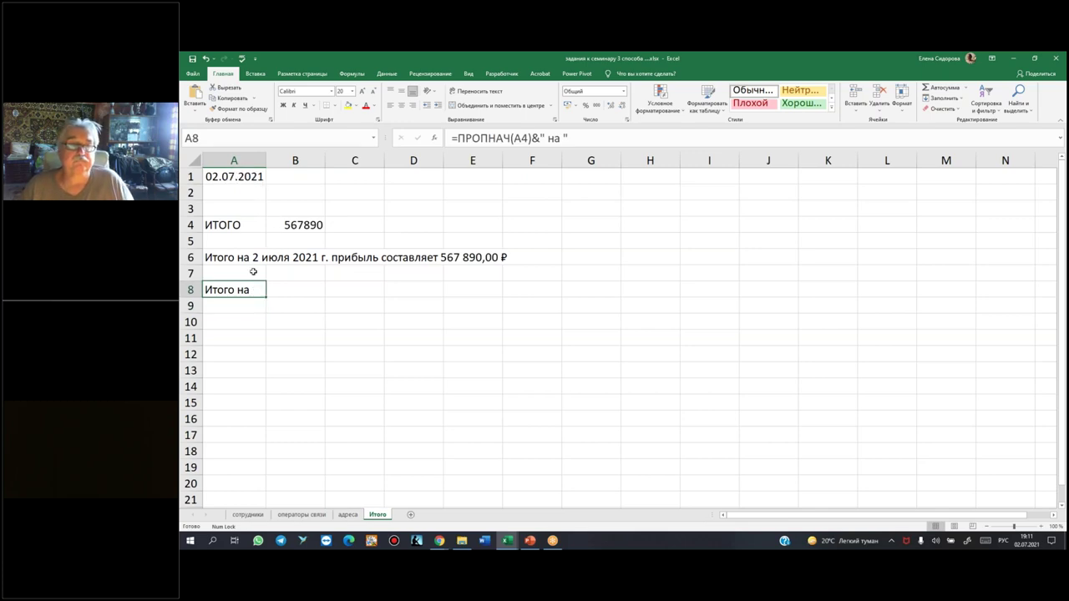
pyautogui.click(604, 134)
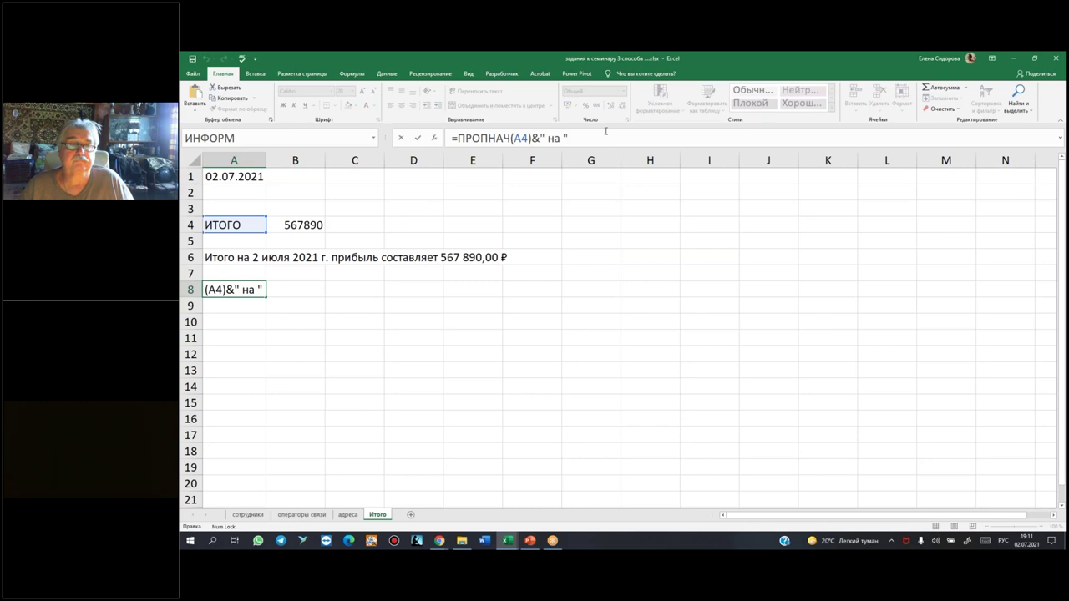
pyautogui.write('&')
pyautogui.click(251, 176)
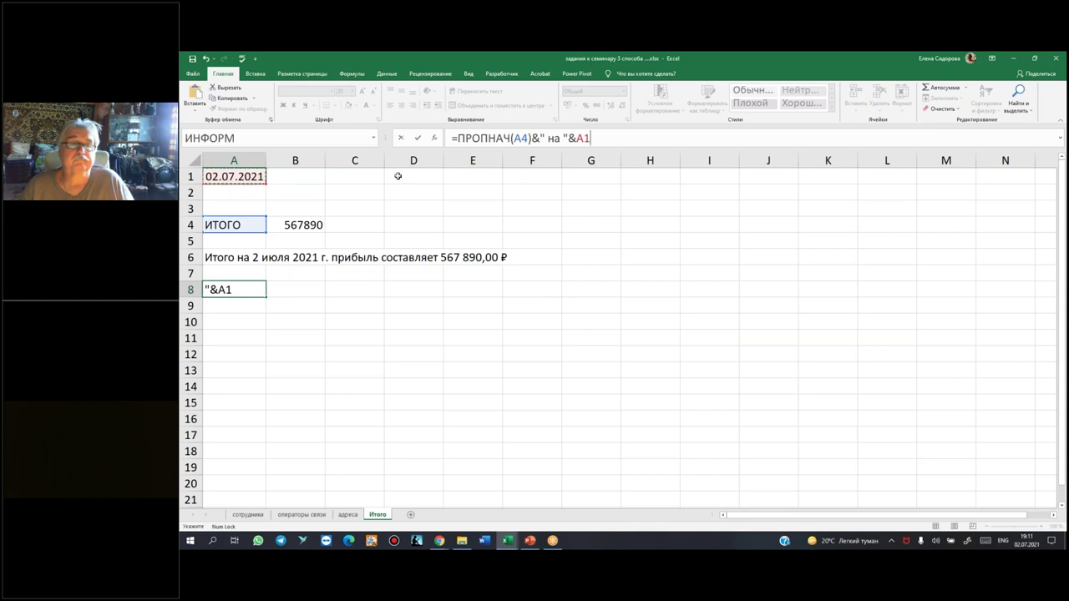
pyautogui.press('Return')
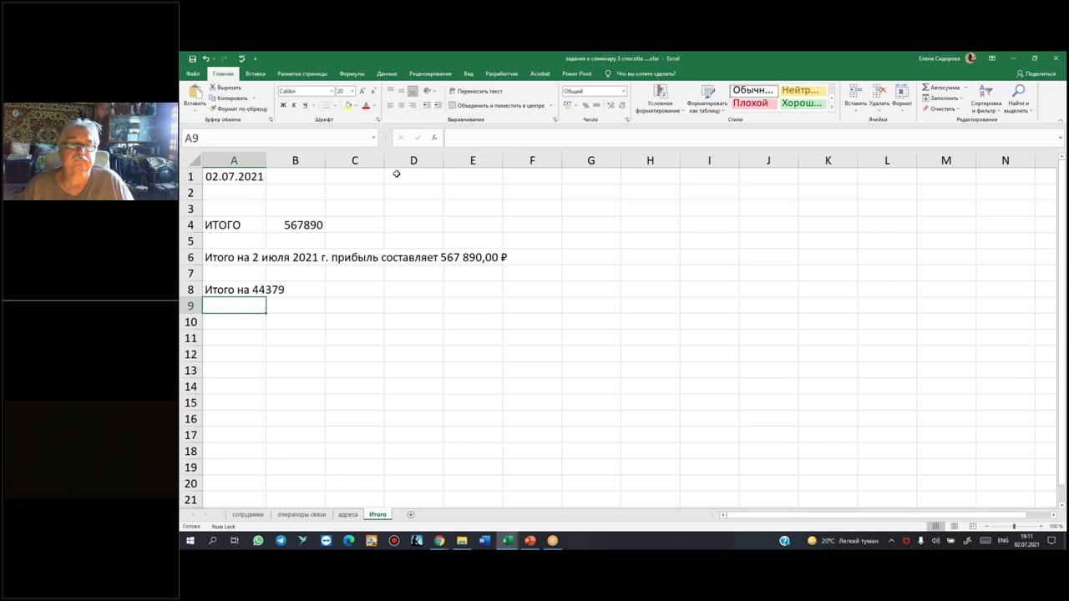
pyautogui.click(227, 287)
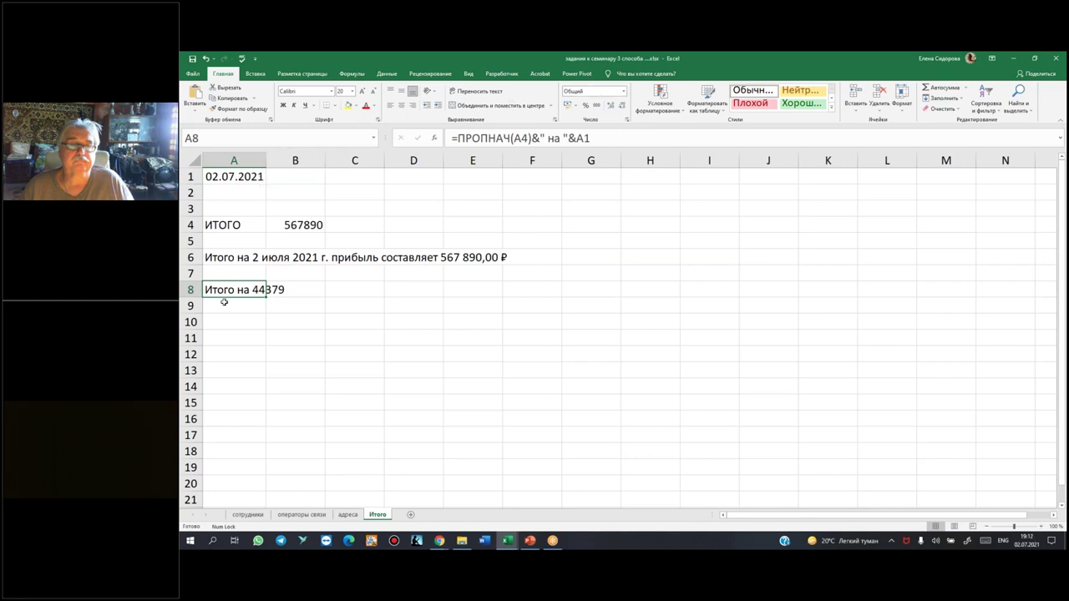
pyautogui.click(578, 137)
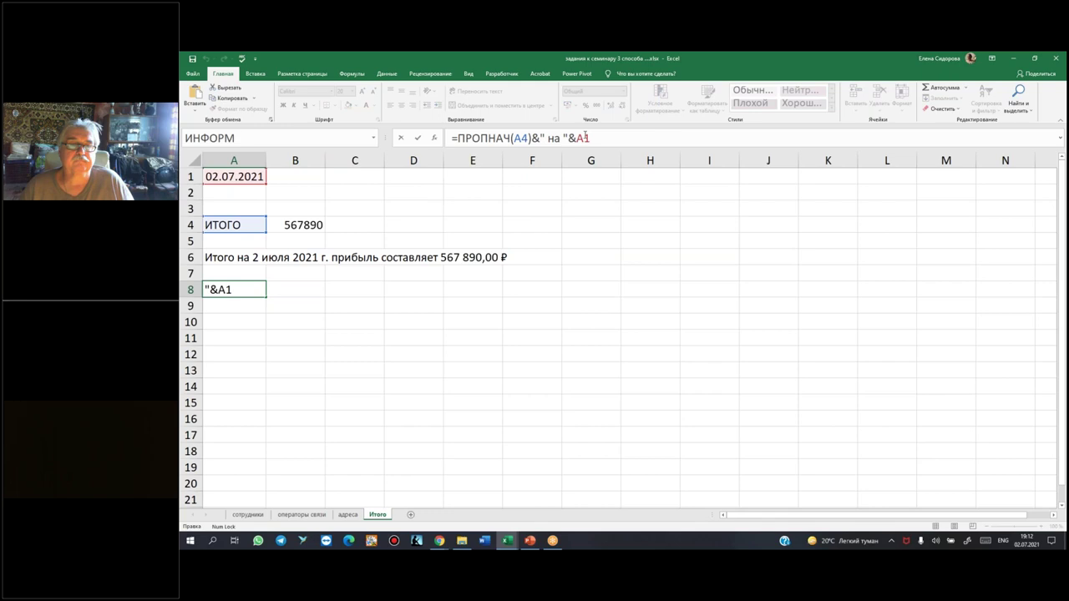
pyautogui.hotkey('ctrl', 'Return')
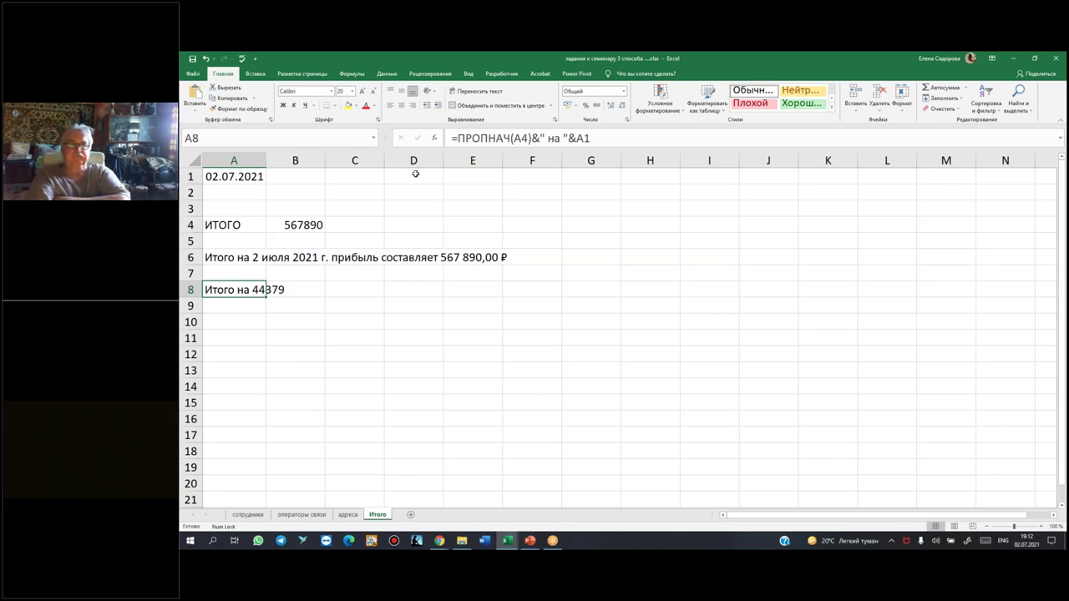
pyautogui.click(238, 176)
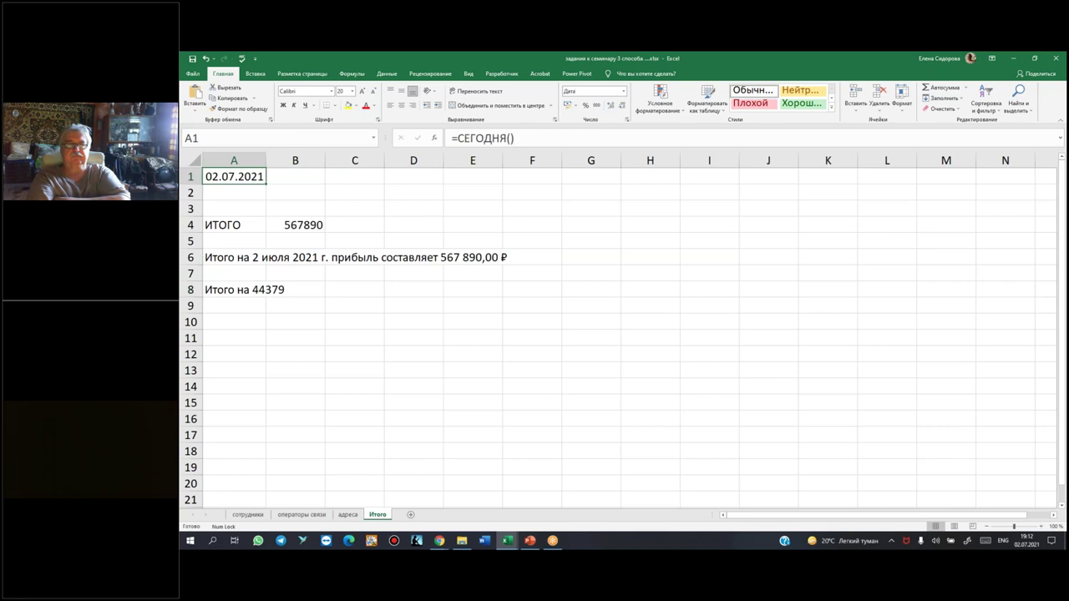
pyautogui.click(625, 121)
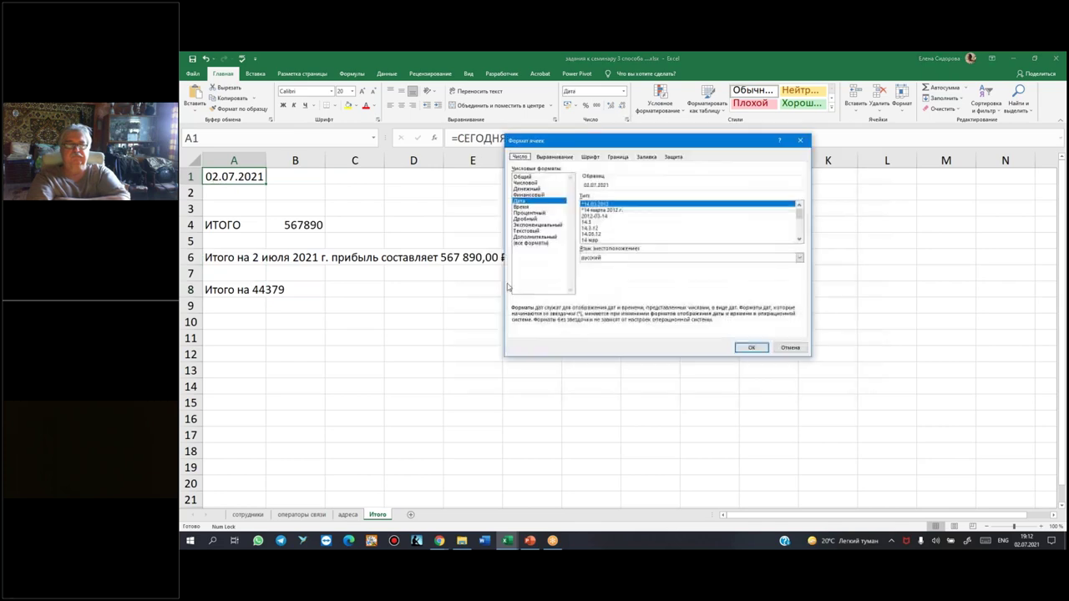
pyautogui.click(532, 243)
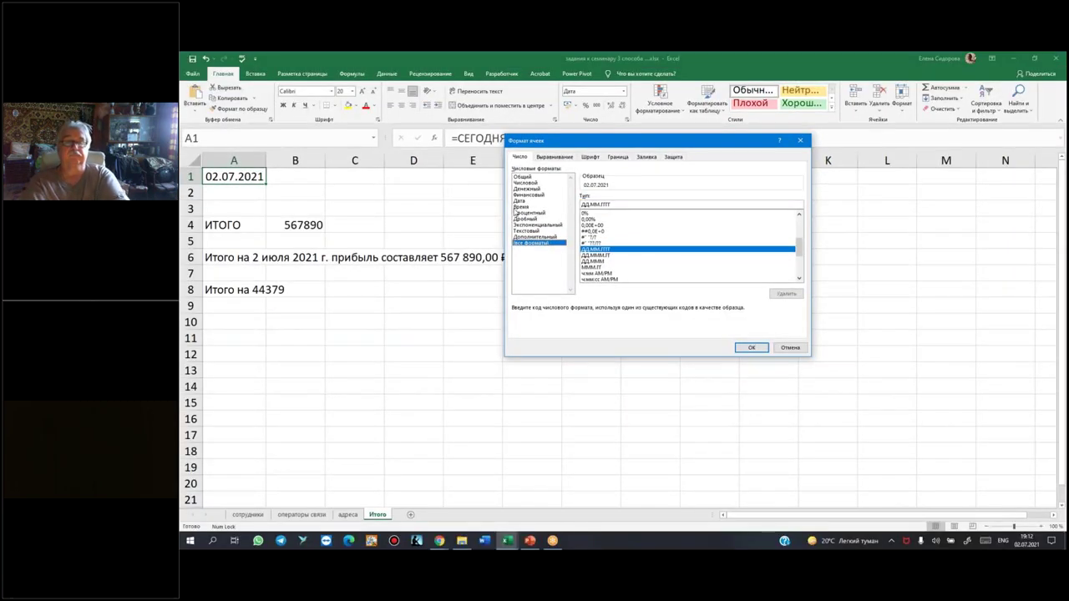
pyautogui.click(522, 202)
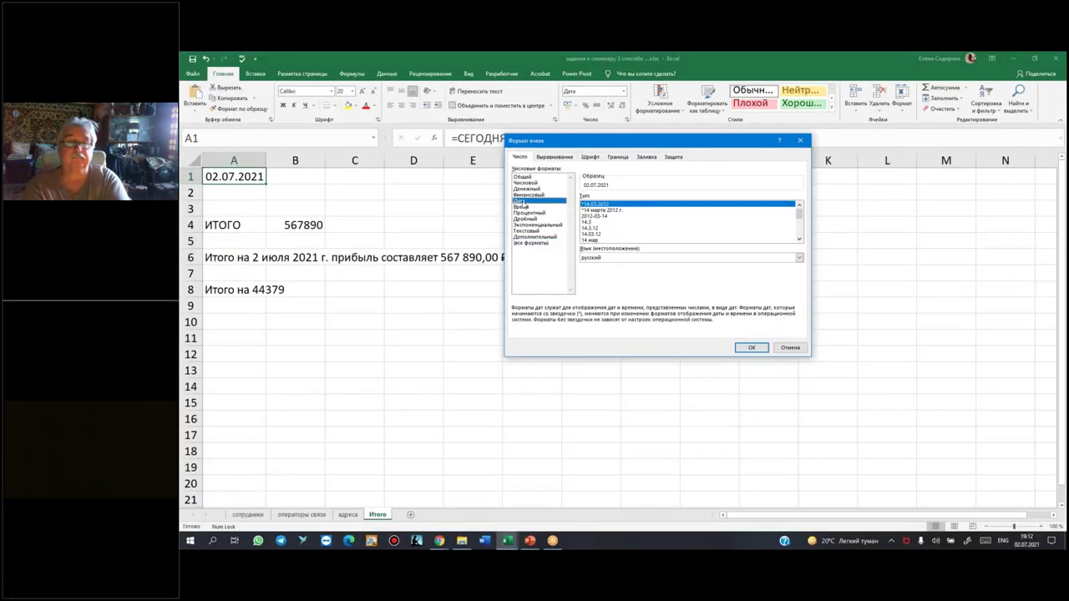
pyautogui.click(598, 209)
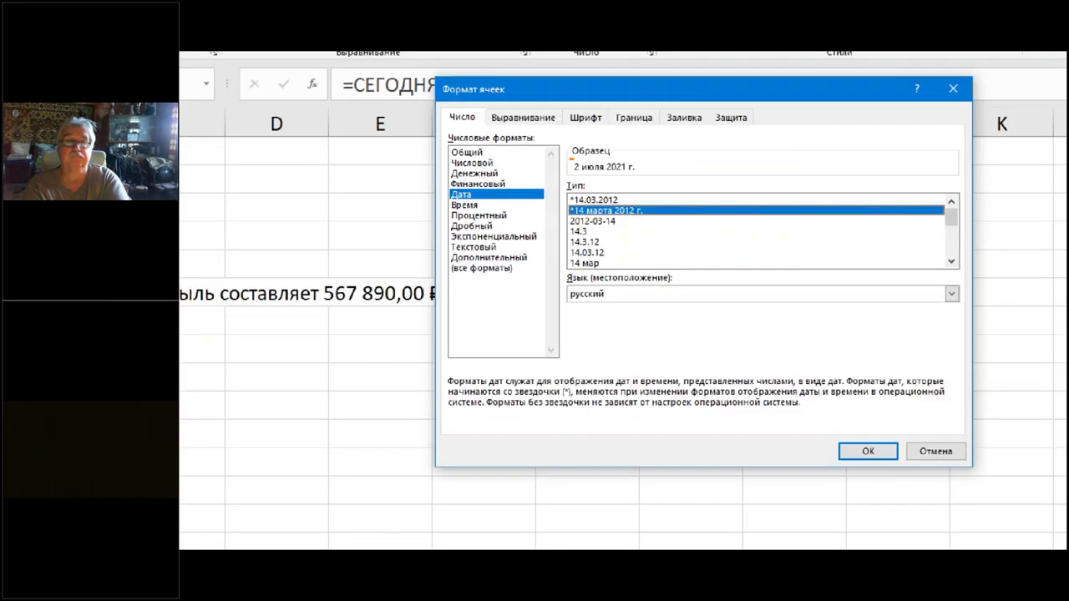
pyautogui.moveTo(569, 158); pyautogui.dragTo(640, 175)
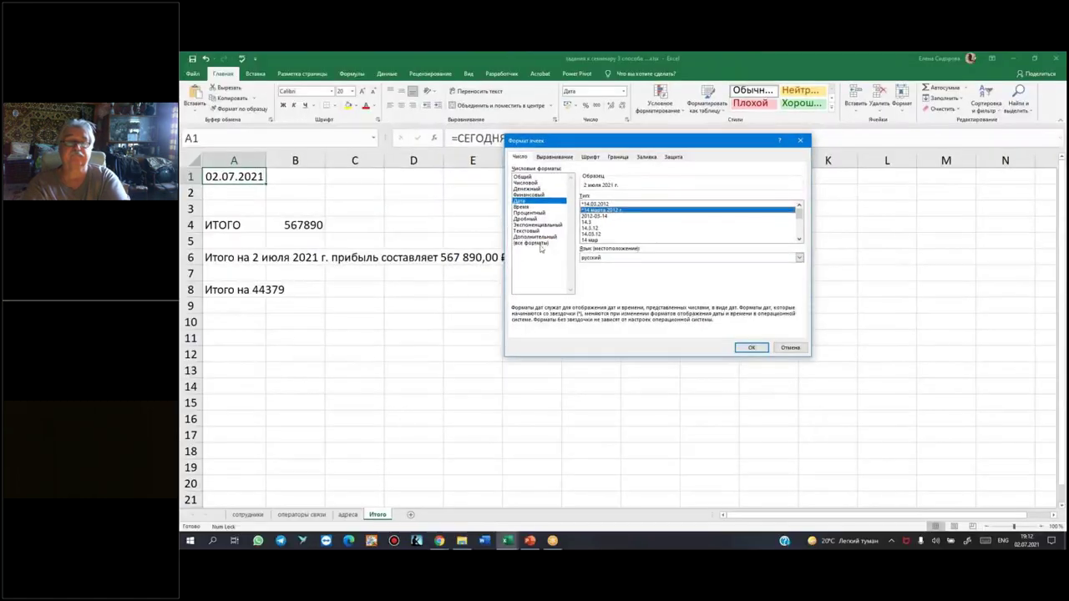
pyautogui.click(539, 243)
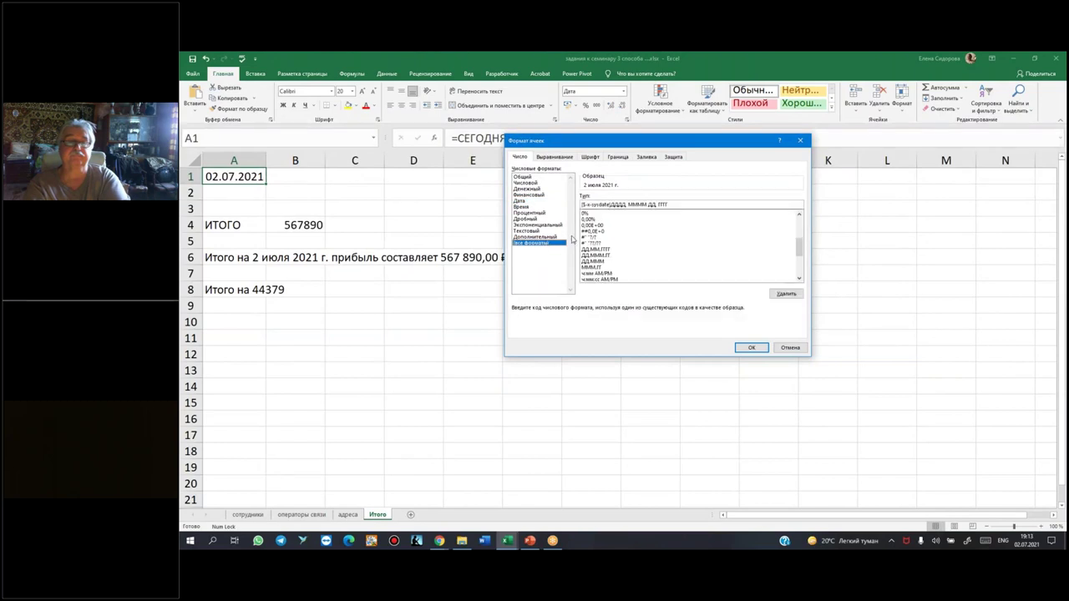
pyautogui.moveTo(683, 205); pyautogui.dragTo(580, 205)
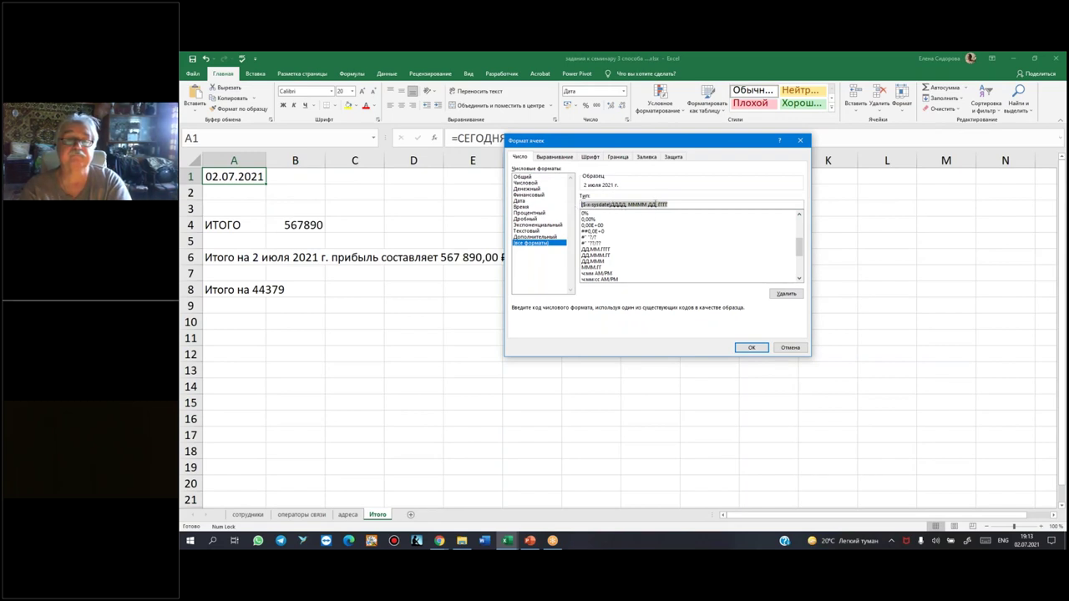
pyautogui.write('СЖПРОБЕЛЫ(')
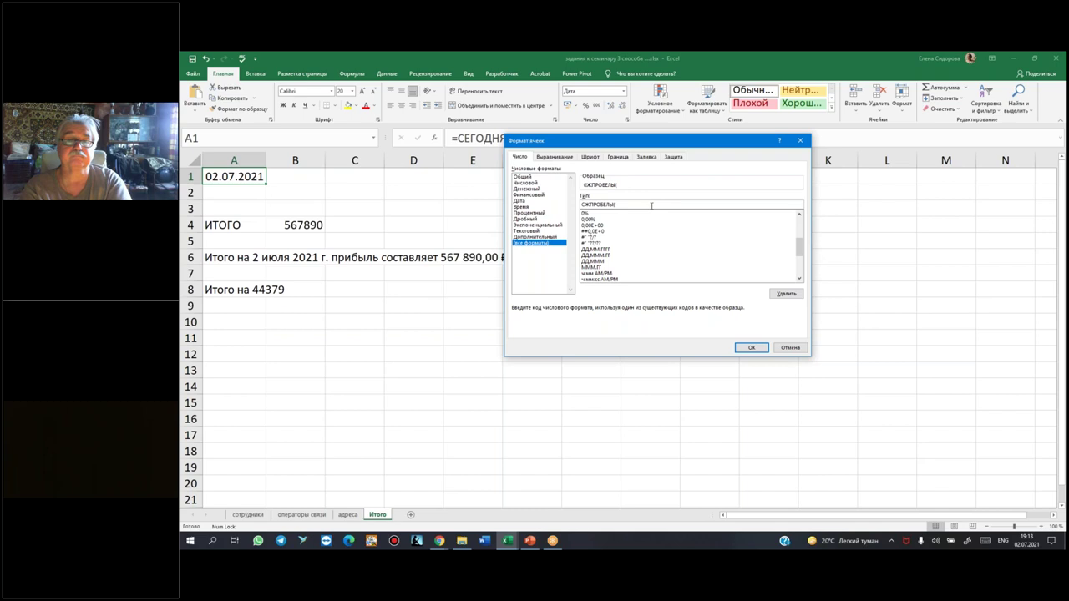
pyautogui.press('Escape')
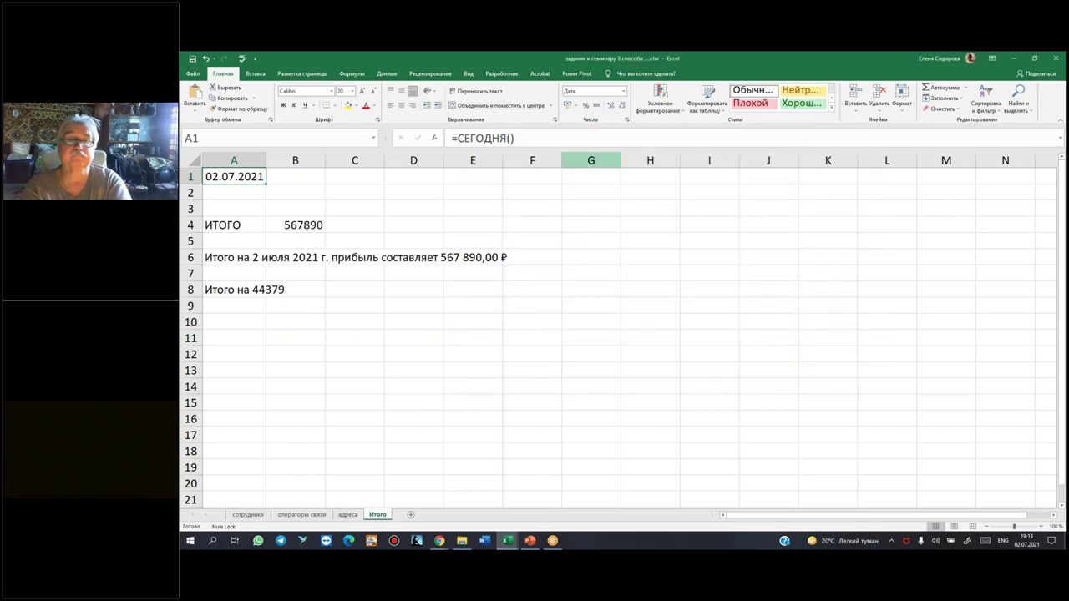
pyautogui.click(626, 122)
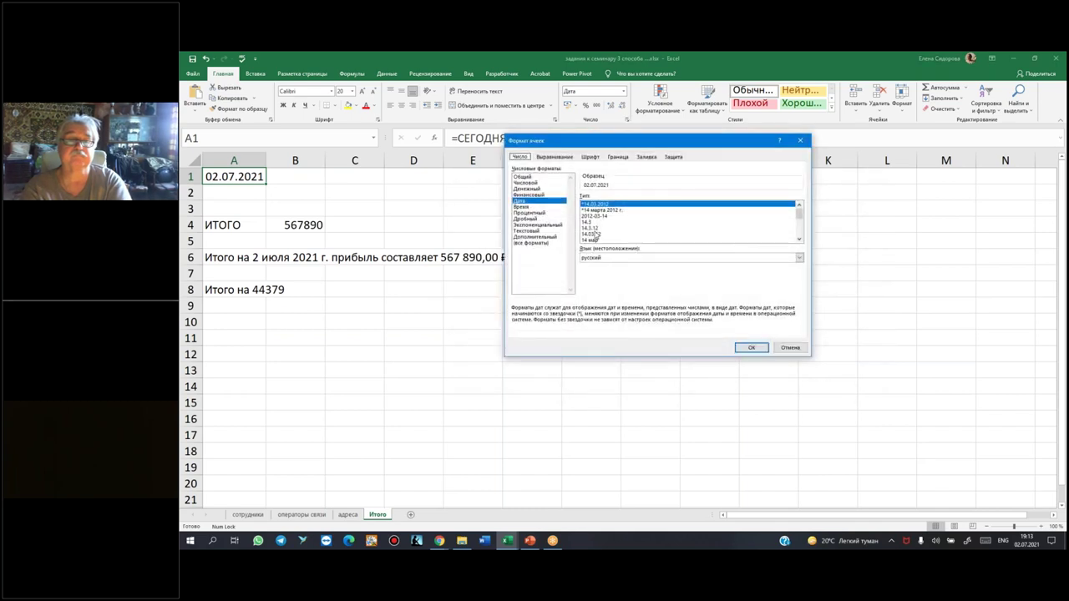
pyautogui.click(534, 243)
pyautogui.moveTo(668, 204); pyautogui.dragTo(564, 203)
pyautogui.hotkey('ctrl', 'c')
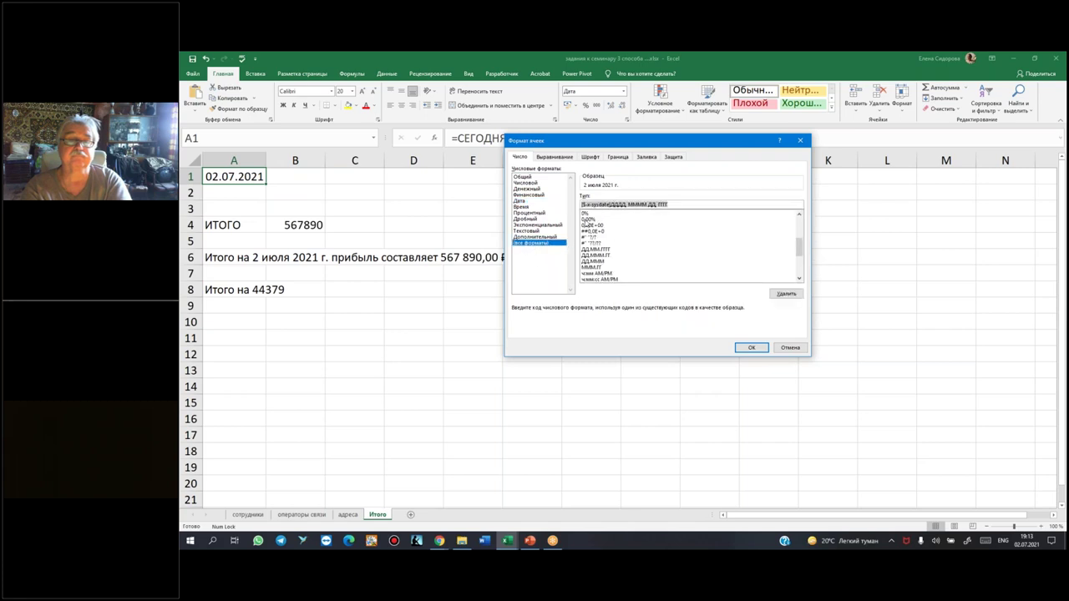
pyautogui.press('Escape')
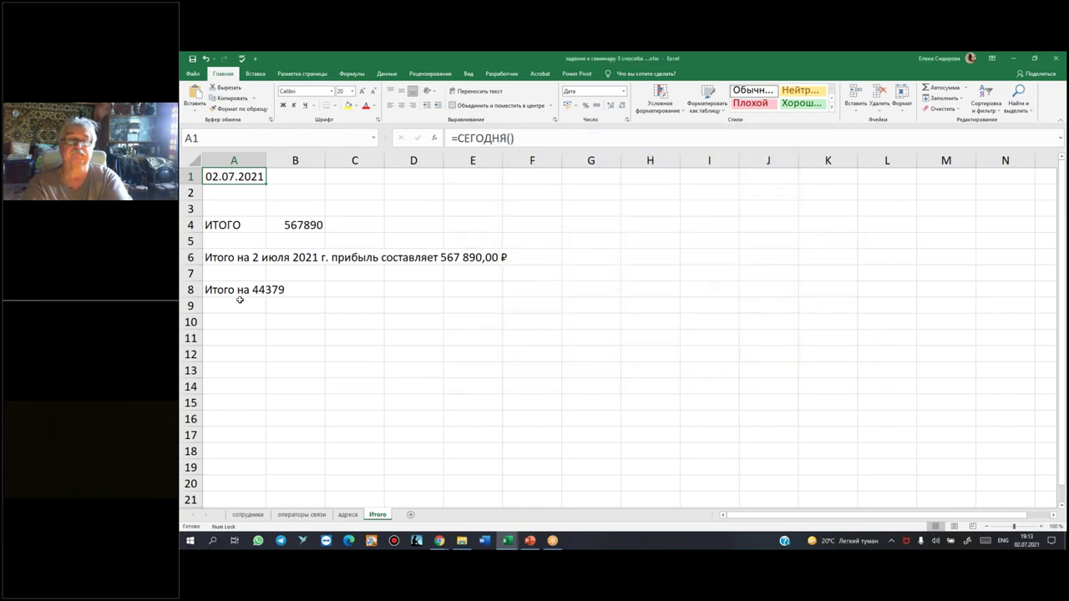
# - Wrap A1 in ТЕКСТ with the pasted long-date format code in the A8 formula
pyautogui.click(242, 290)
pyautogui.click(578, 138)
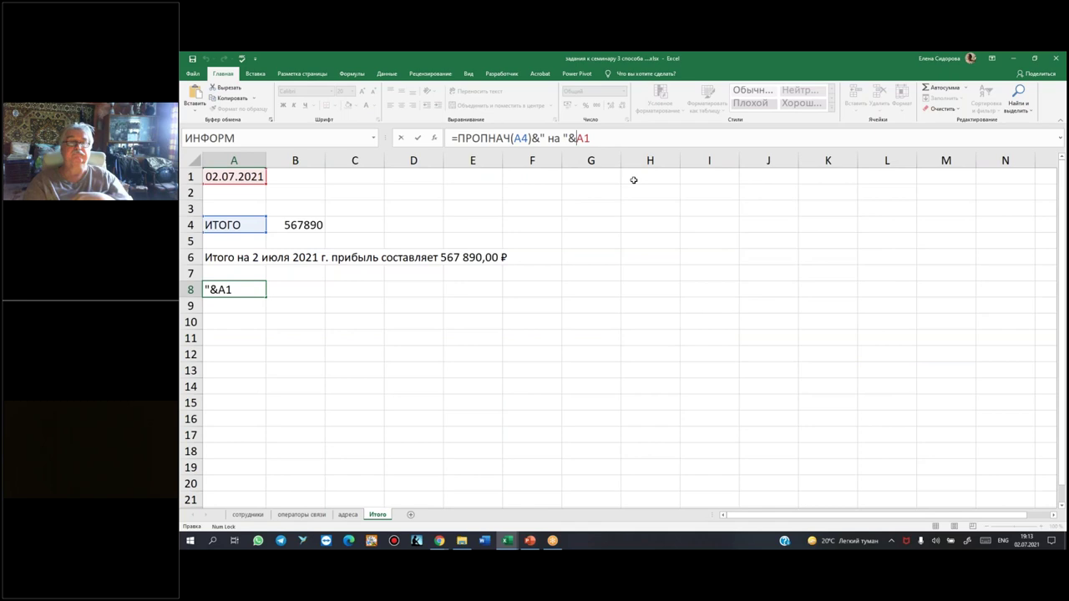
pyautogui.click(605, 141)
pyautogui.write('$')
pyautogui.press('BackSpace')
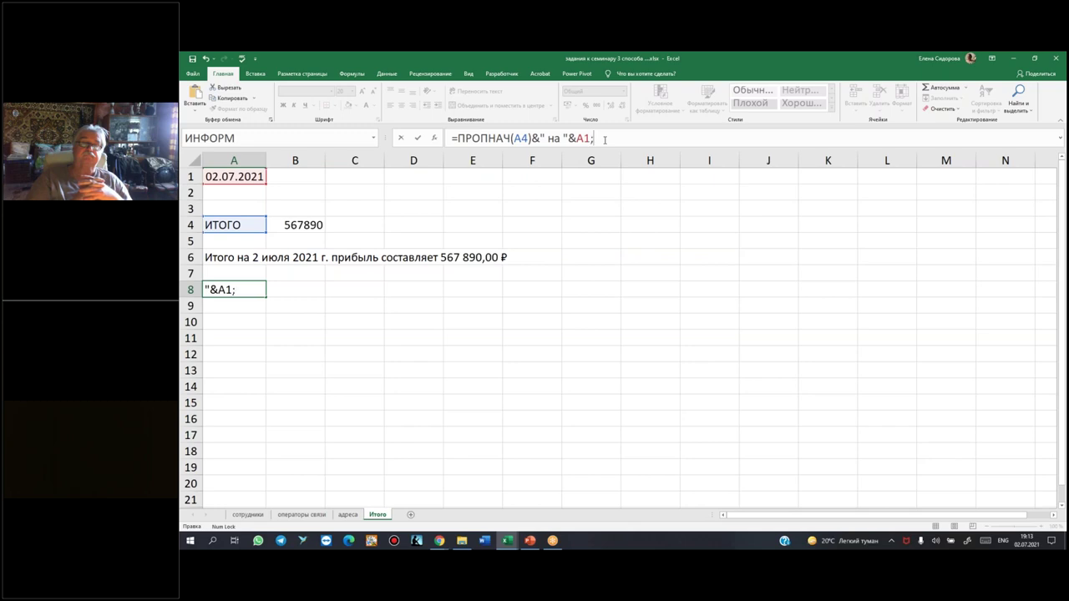
pyautogui.hotkey('ctrl', 'v')
pyautogui.write('"')
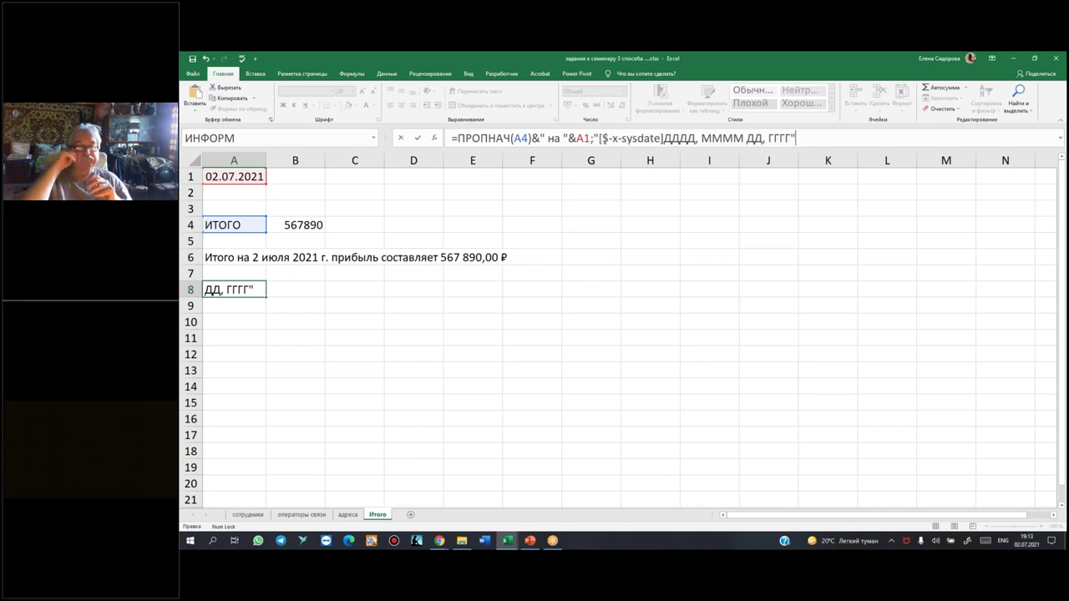
pyautogui.press('Left')
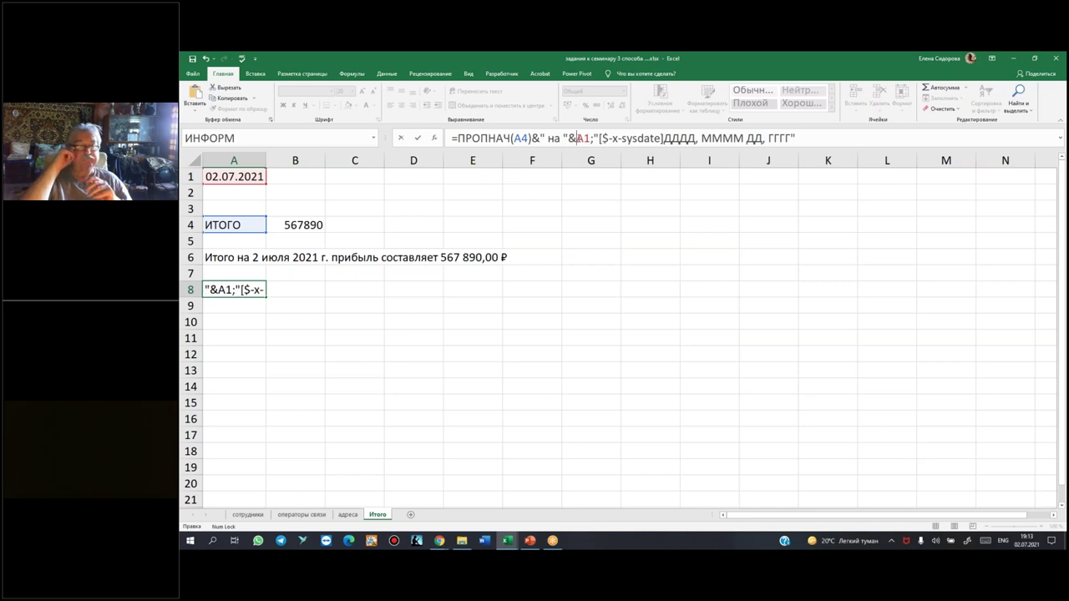
pyautogui.hotkey('alt', 'shift')
pyautogui.write('текст')
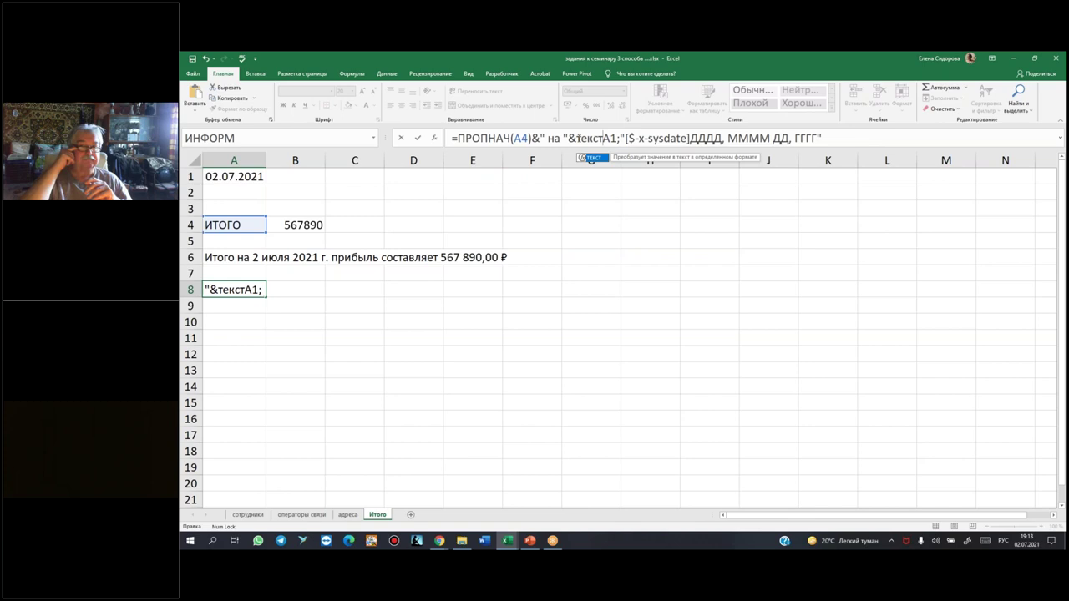
pyautogui.press('Tab')
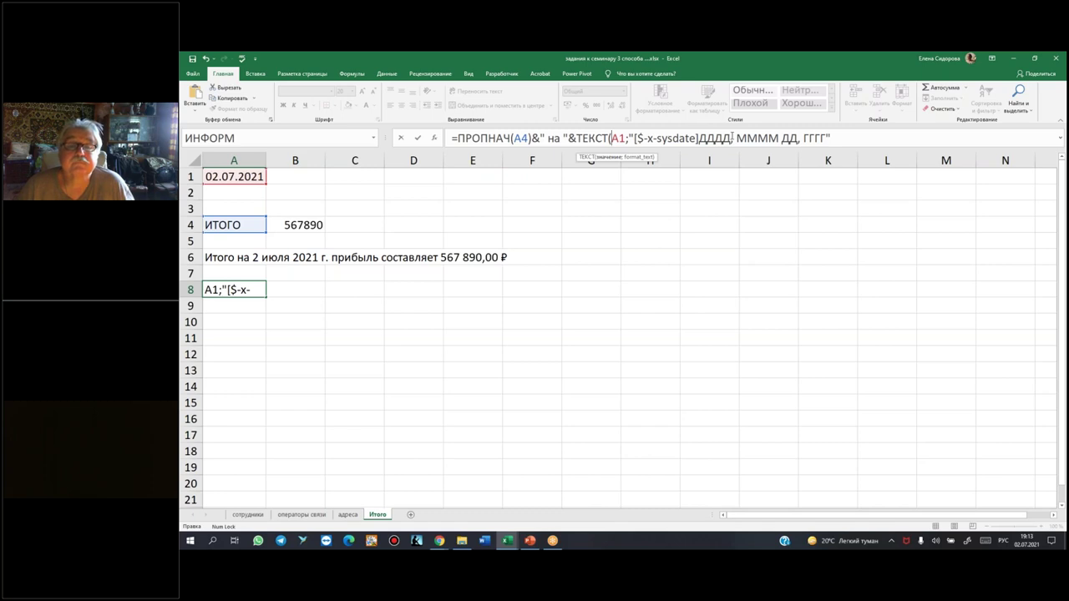
# - Close the ТЕКСТ call and commit A8, showing 'Итого на 2 июля 2021 г.'
pyautogui.moveTo(658, 139); pyautogui.dragTo(697, 138)
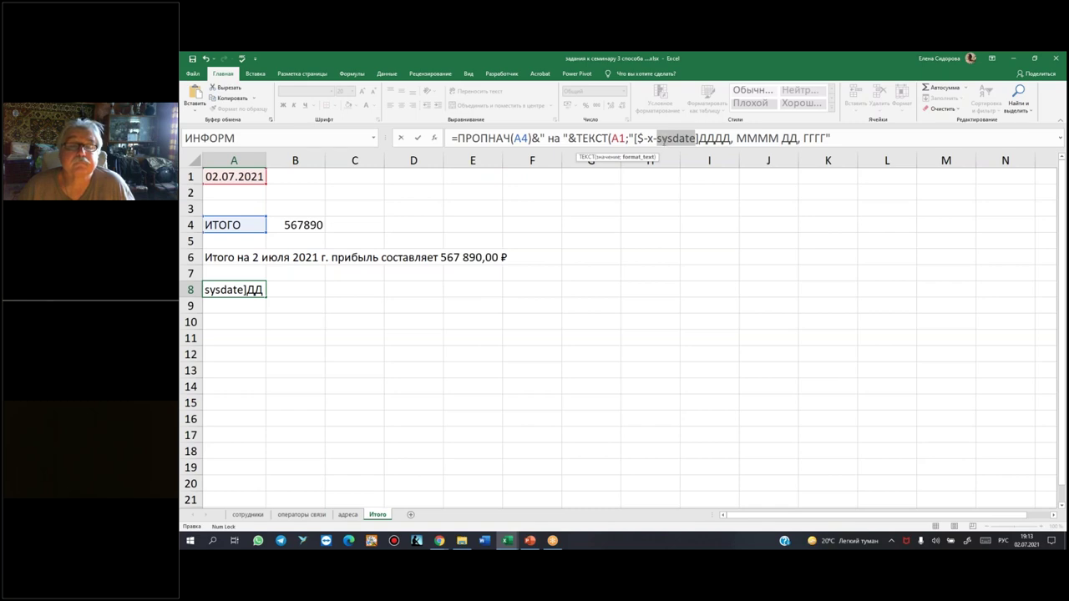
pyautogui.moveTo(699, 138); pyautogui.dragTo(732, 139)
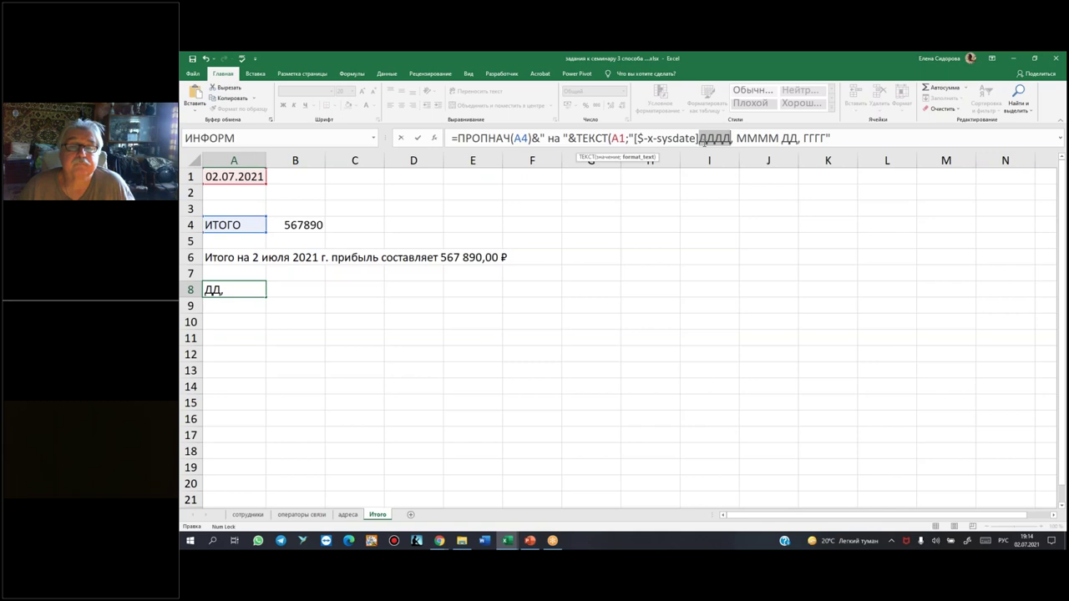
pyautogui.moveTo(634, 138); pyautogui.dragTo(781, 139)
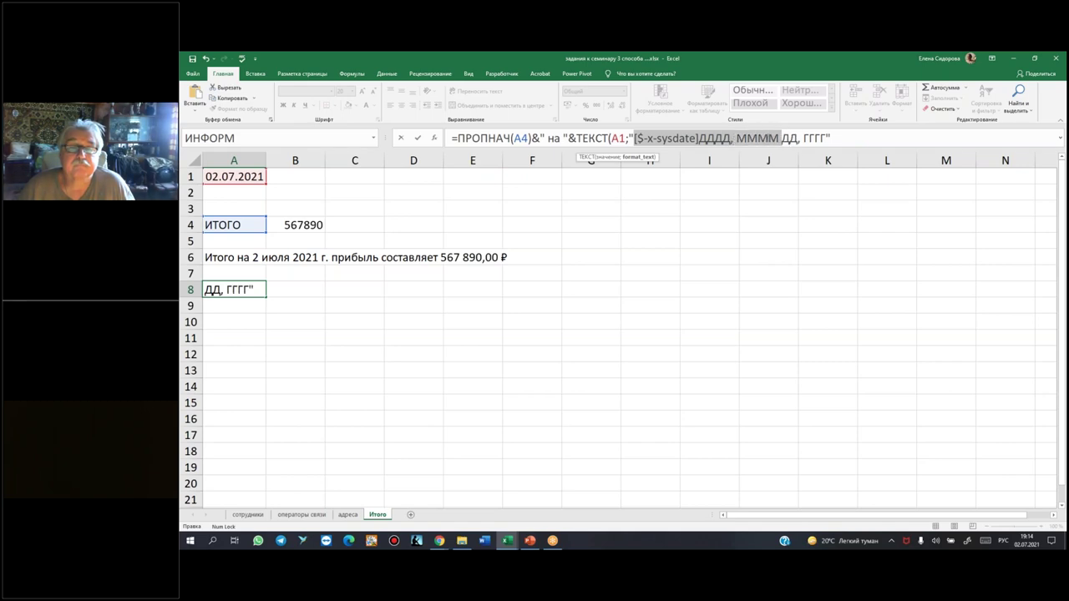
pyautogui.click(841, 136)
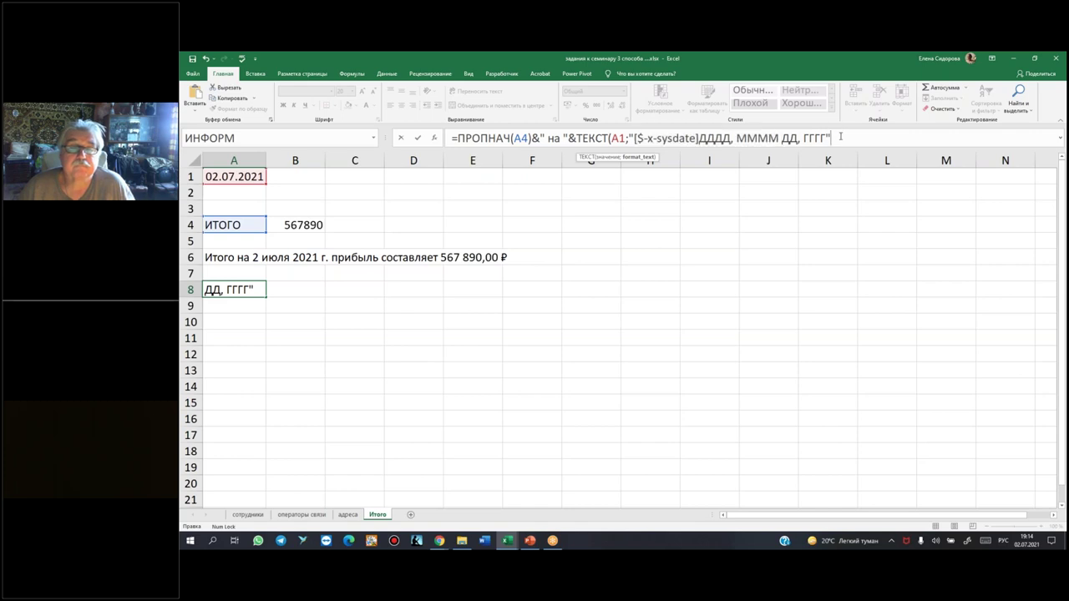
pyautogui.write(')')
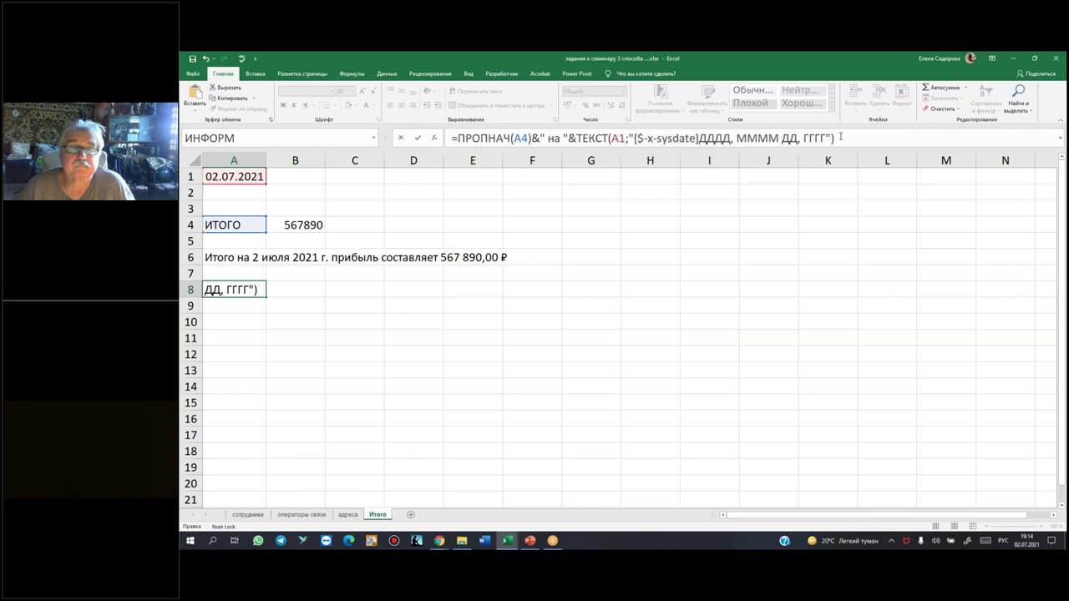
pyautogui.hotkey('ctrl', 'Return')
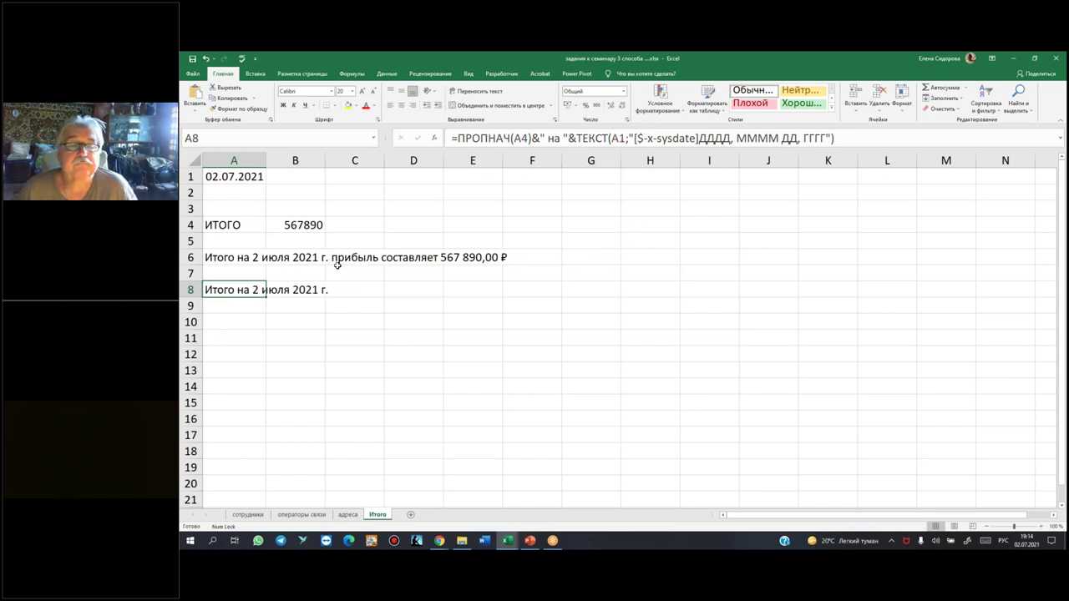
# - Check the "прибыль составляет" part of A6's formula without changing it
pyautogui.click(256, 257)
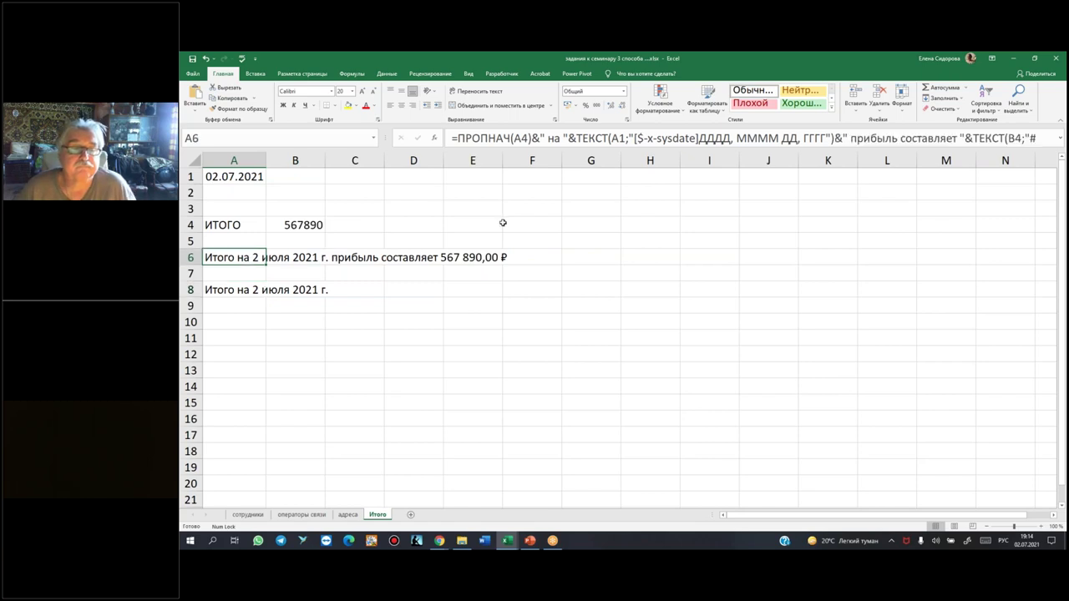
pyautogui.moveTo(850, 138); pyautogui.dragTo(959, 139)
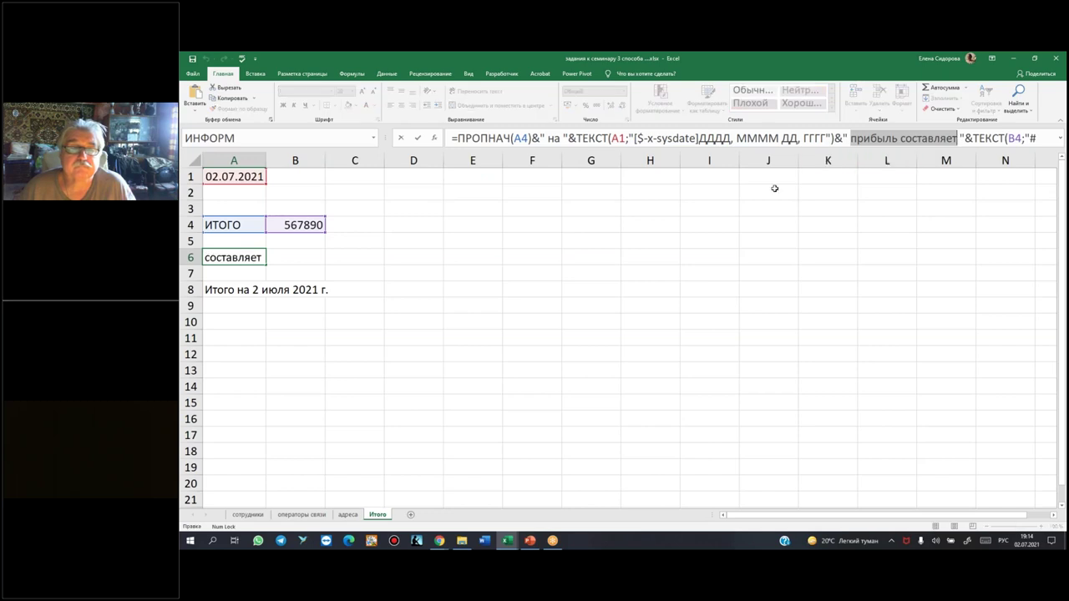
pyautogui.press('Escape')
# - Append &" прибыль составляет" to the A8 formula
pyautogui.click(238, 289)
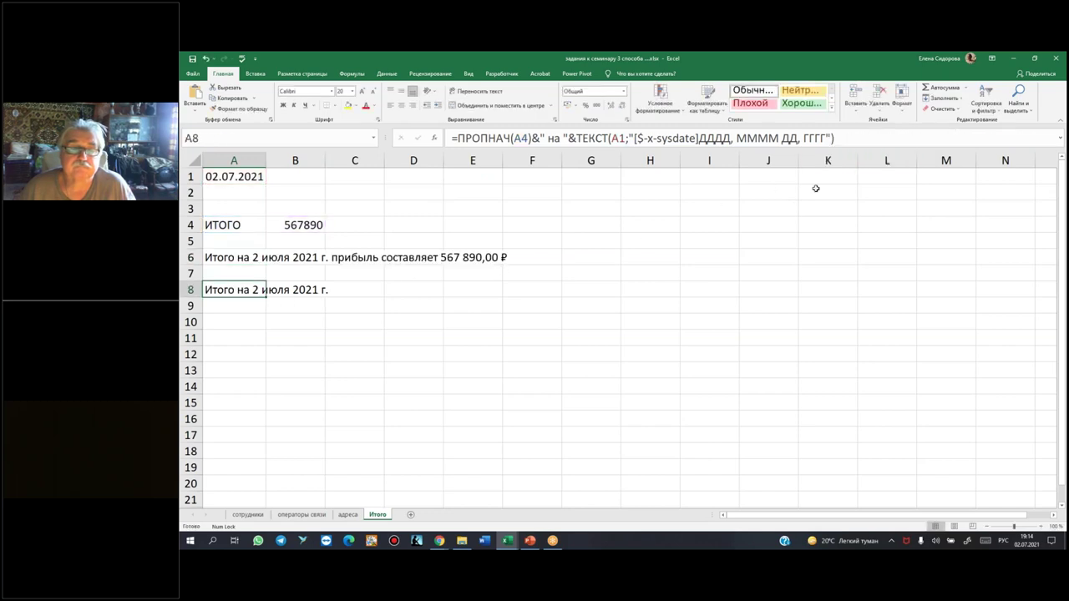
pyautogui.click(850, 137)
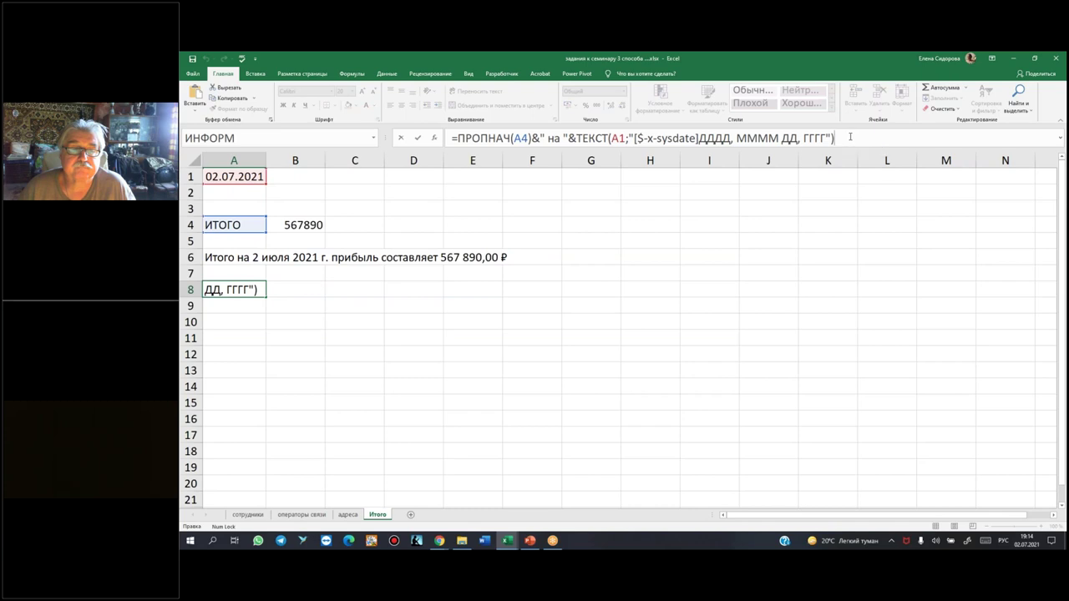
pyautogui.write('&')
pyautogui.write('@')
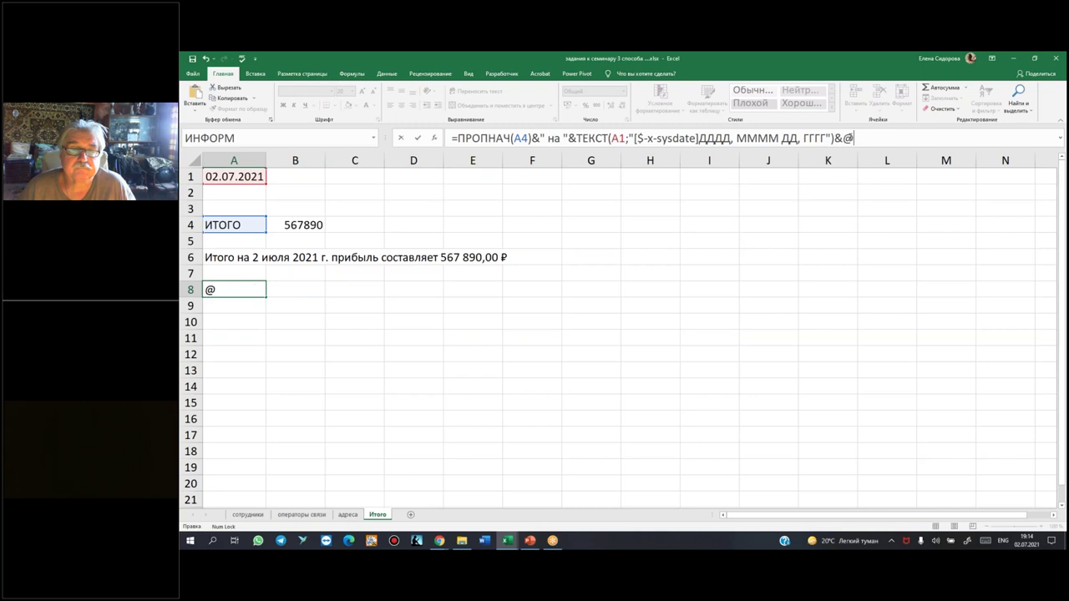
pyautogui.press('BackSpace')
pyautogui.write('"')
pyautogui.write(' прибыль составляет')
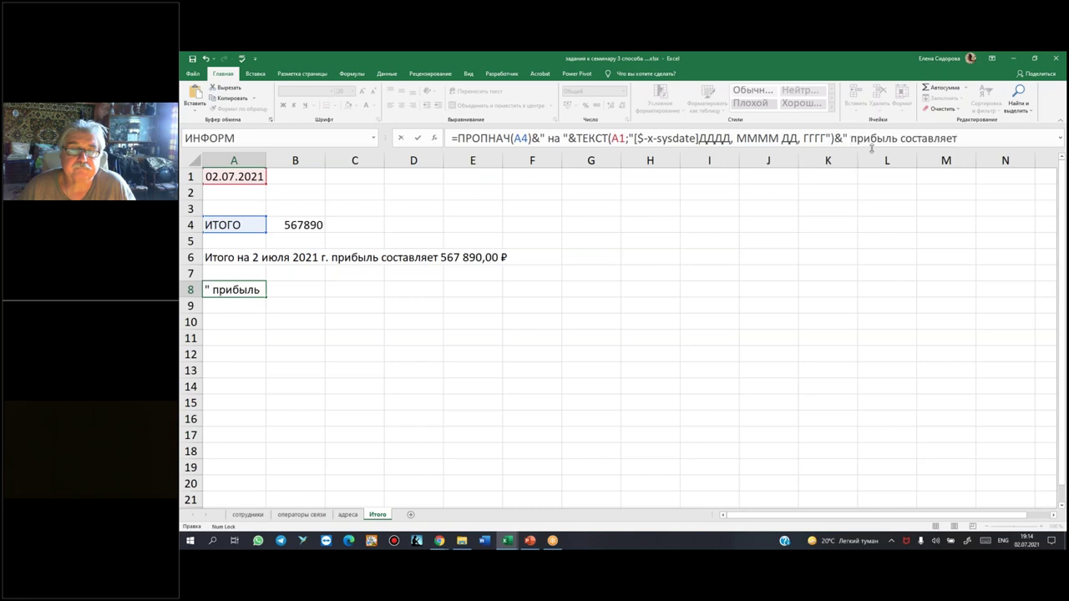
pyautogui.press('BackSpace')
pyautogui.click(990, 140)
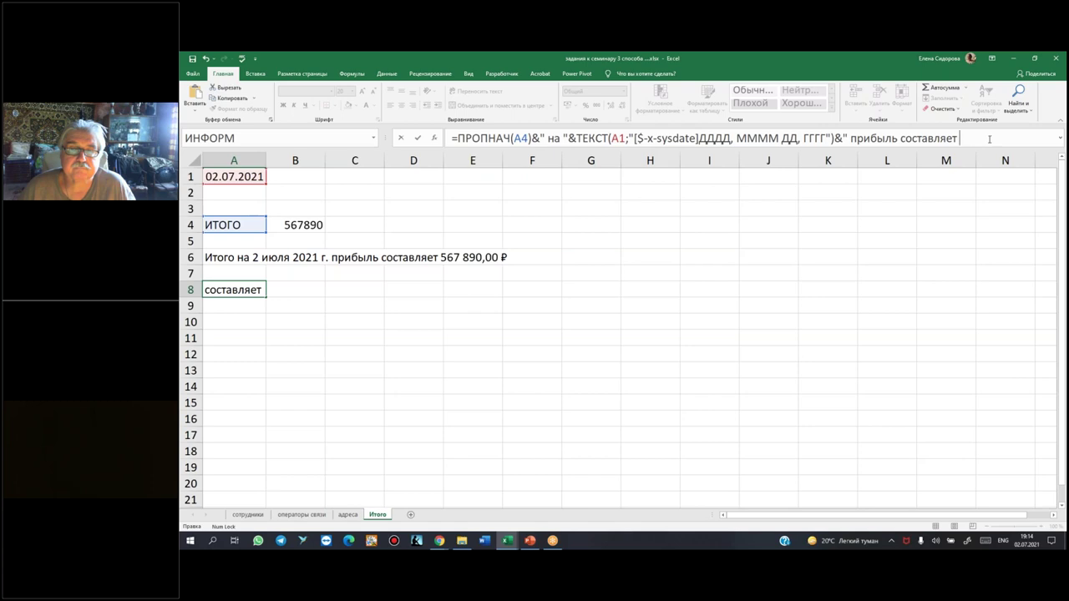
pyautogui.write('"')
pyautogui.press('Return')
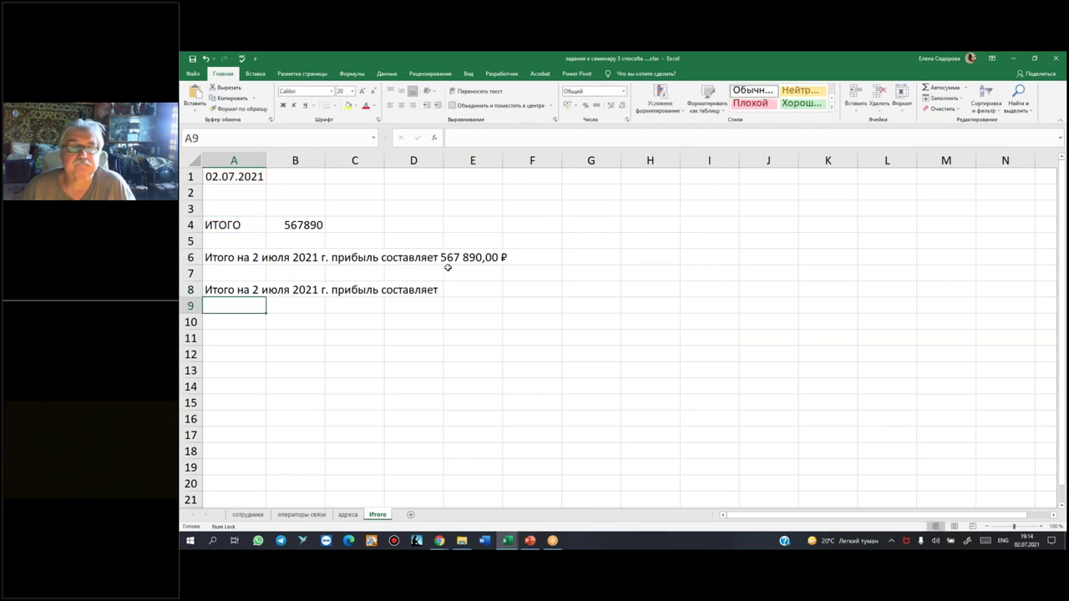
pyautogui.click(299, 225)
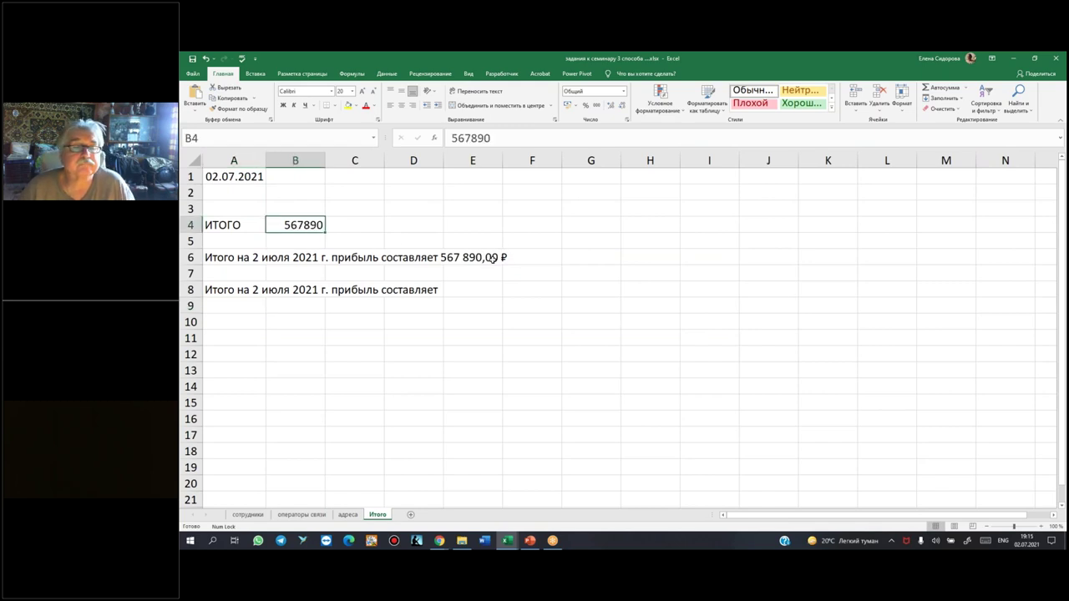
pyautogui.click(627, 121)
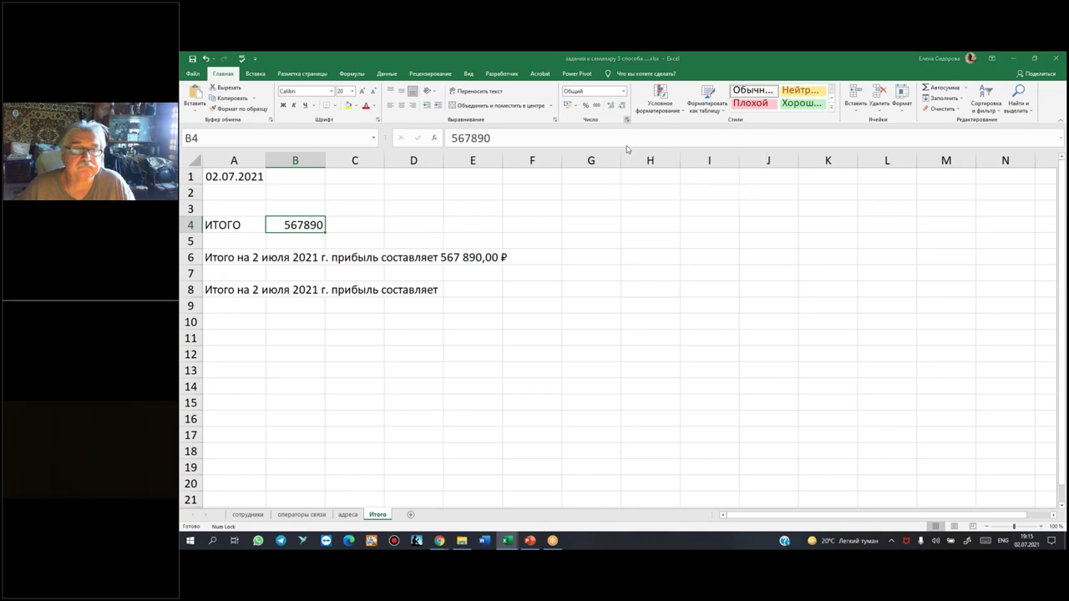
pyautogui.click(534, 190)
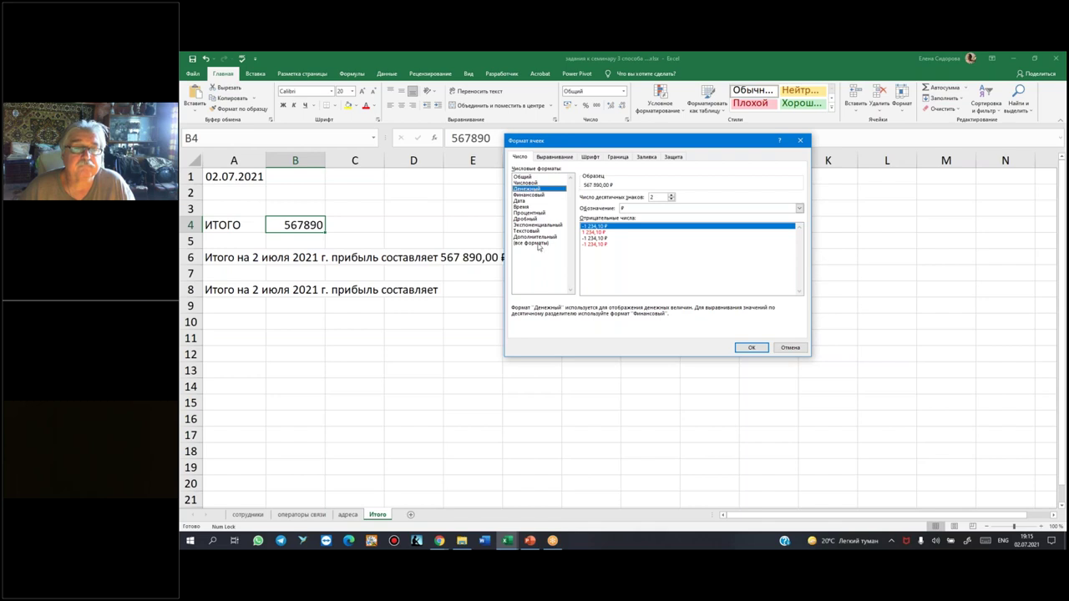
pyautogui.click(538, 244)
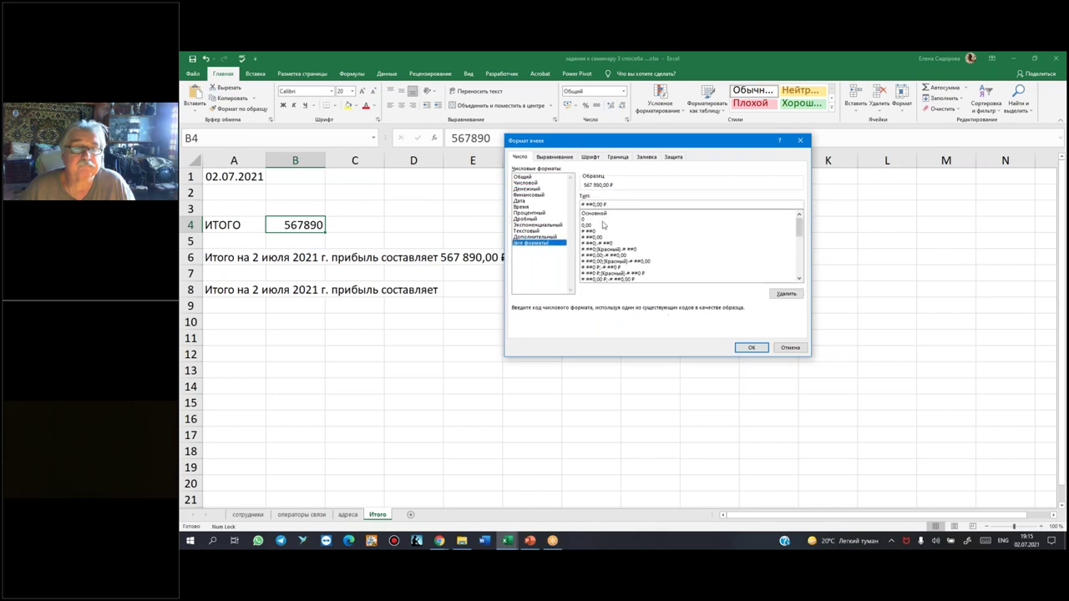
pyautogui.moveTo(607, 204); pyautogui.dragTo(561, 199)
pyautogui.hotkey('ctrl', 'c')
pyautogui.press('Escape')
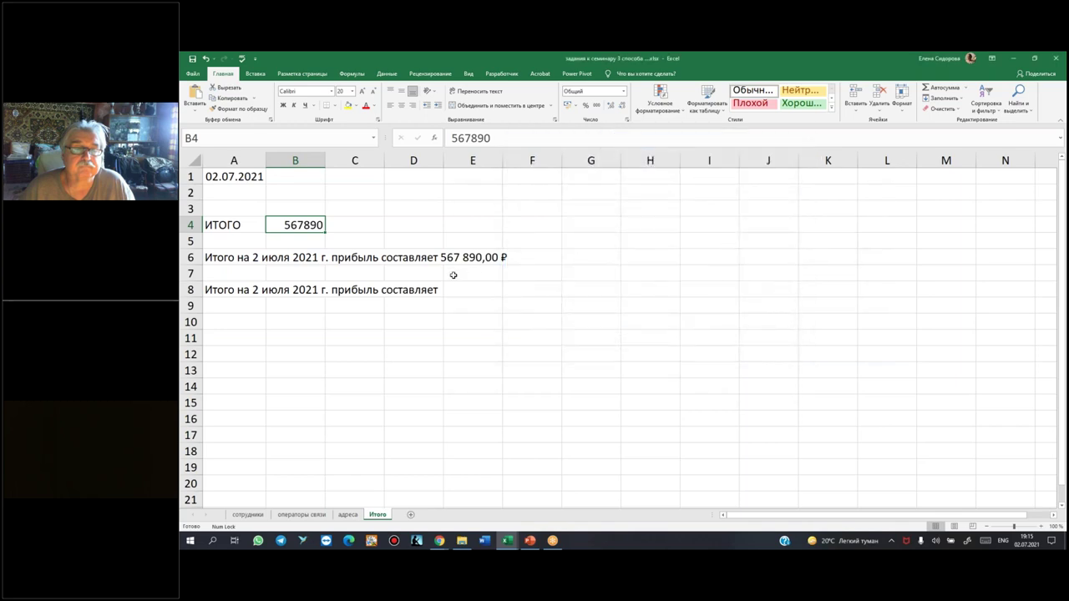
pyautogui.click(226, 290)
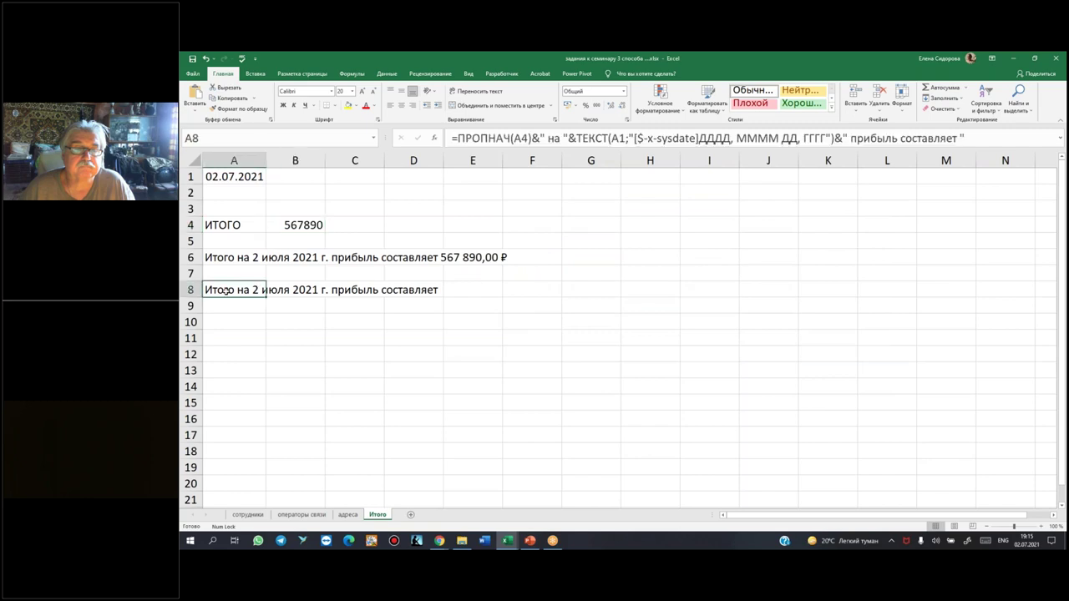
pyautogui.click(984, 135)
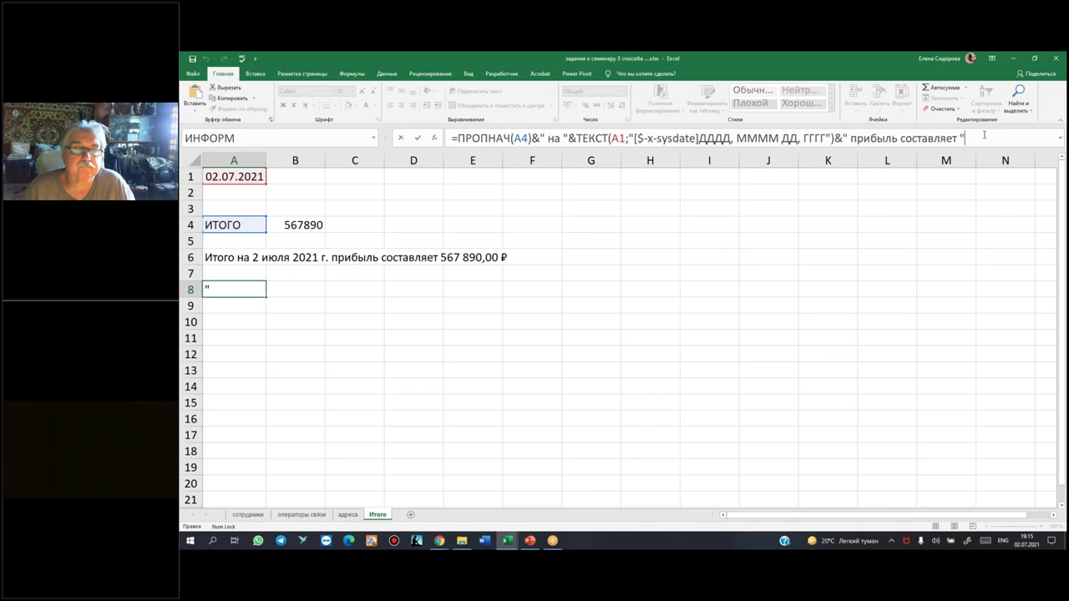
pyautogui.write('&')
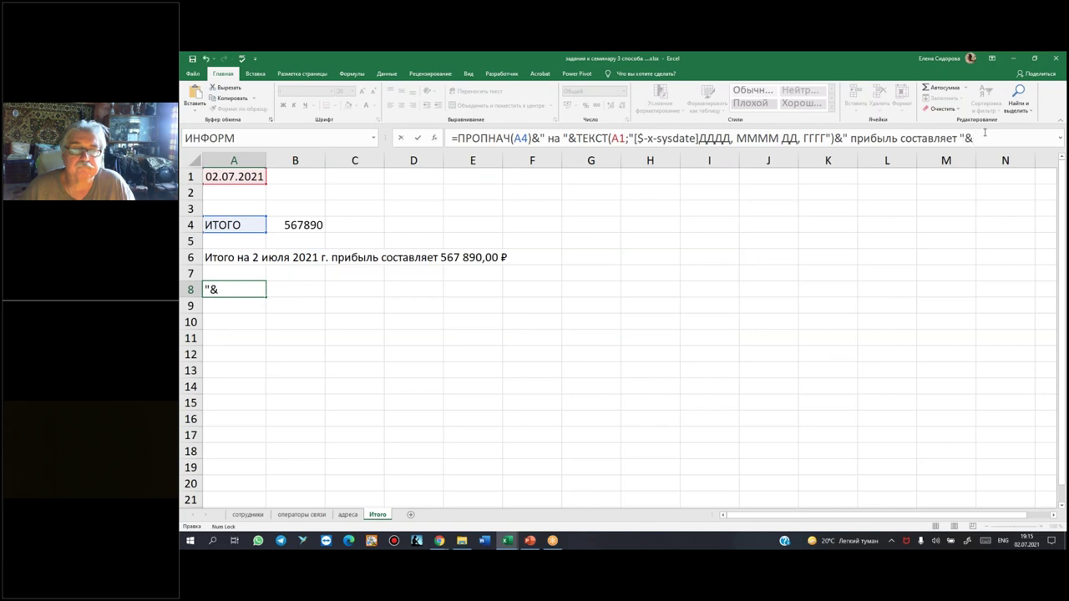
pyautogui.write('тек')
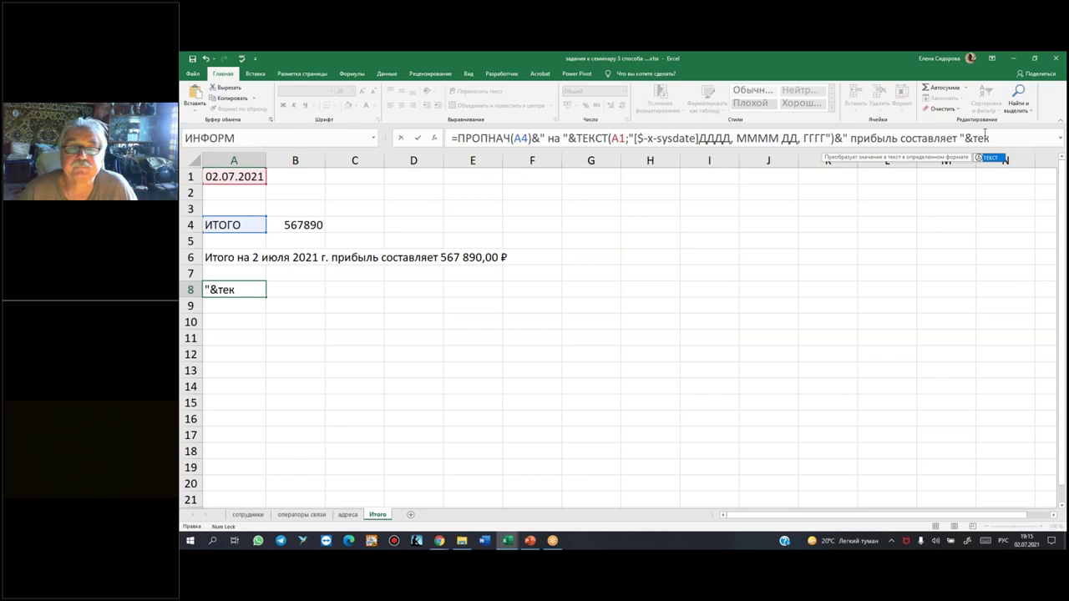
pyautogui.press('Tab')
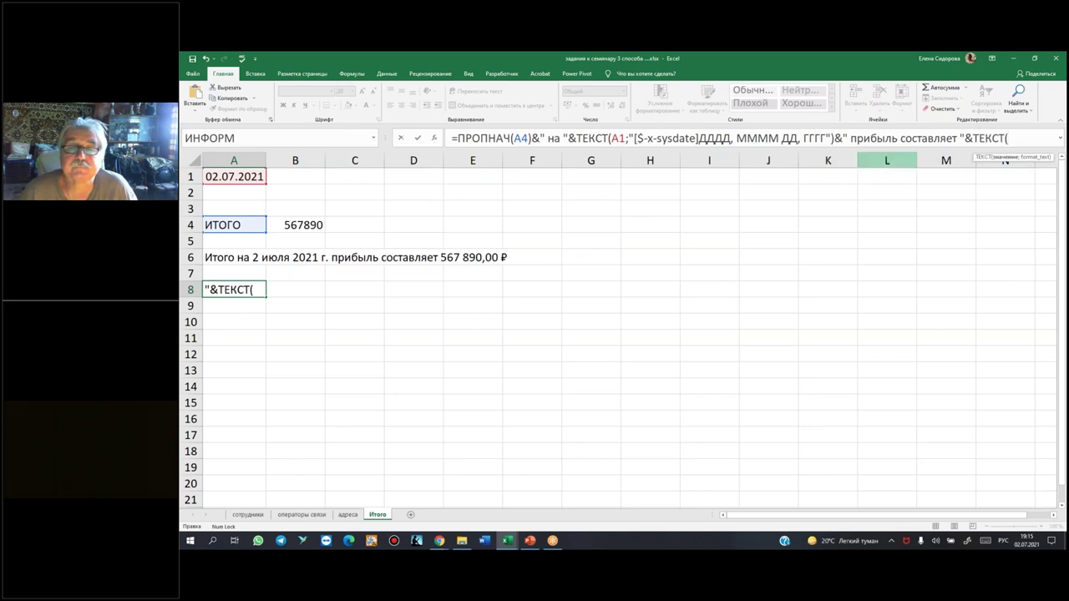
pyautogui.click(295, 221)
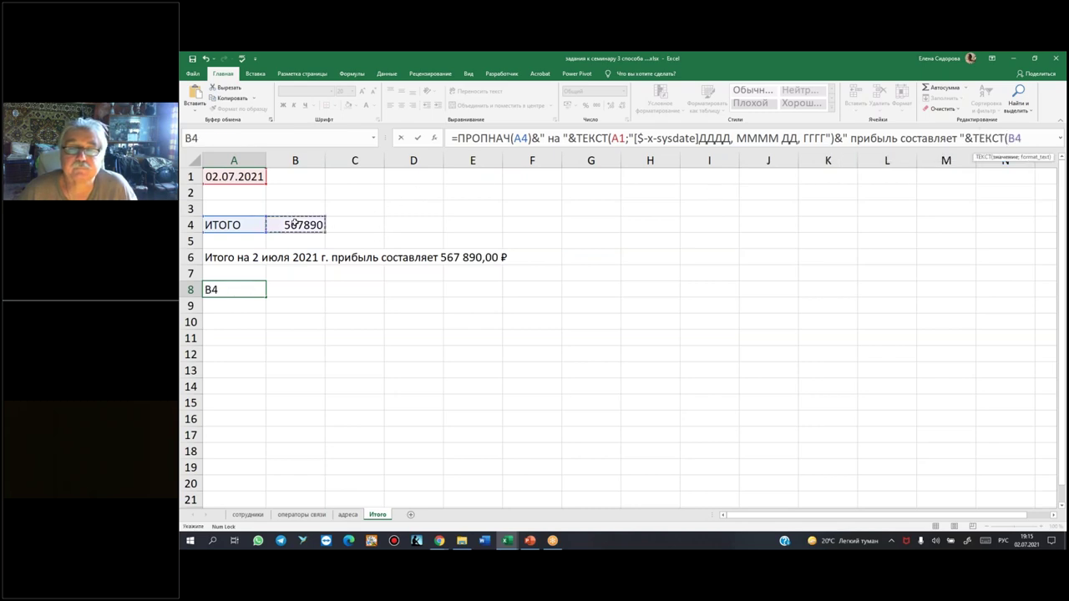
pyautogui.write(';')
pyautogui.write('"')
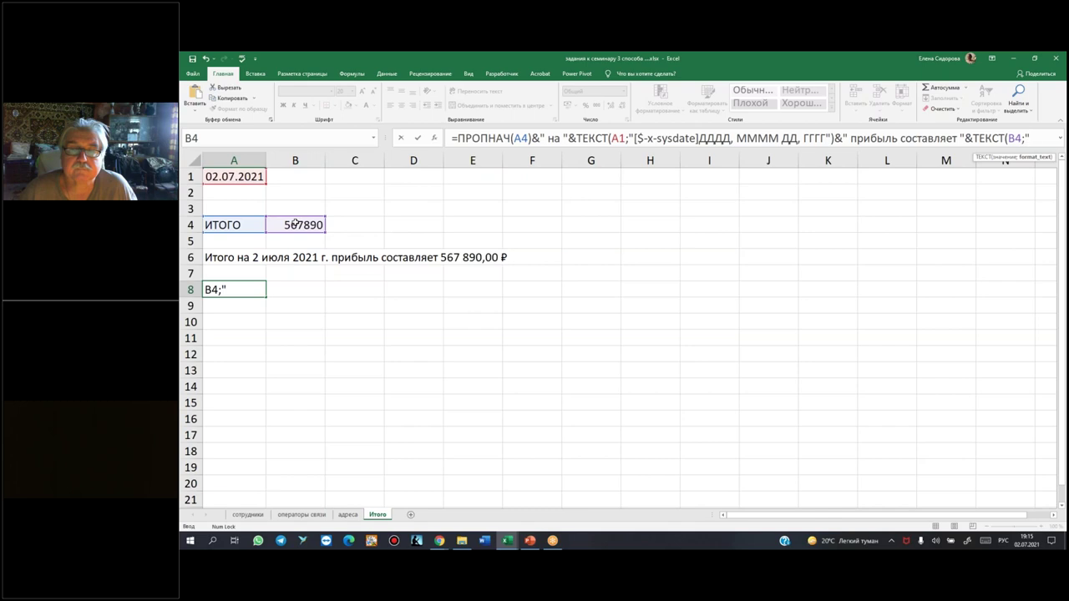
pyautogui.hotkey('ctrl', 'v')
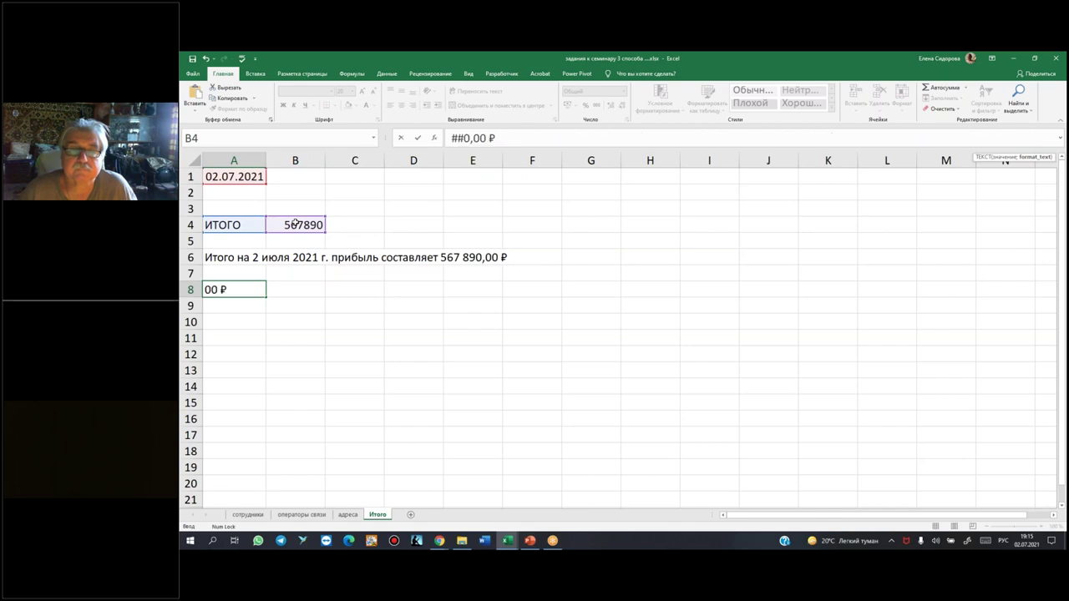
pyautogui.press('Escape')
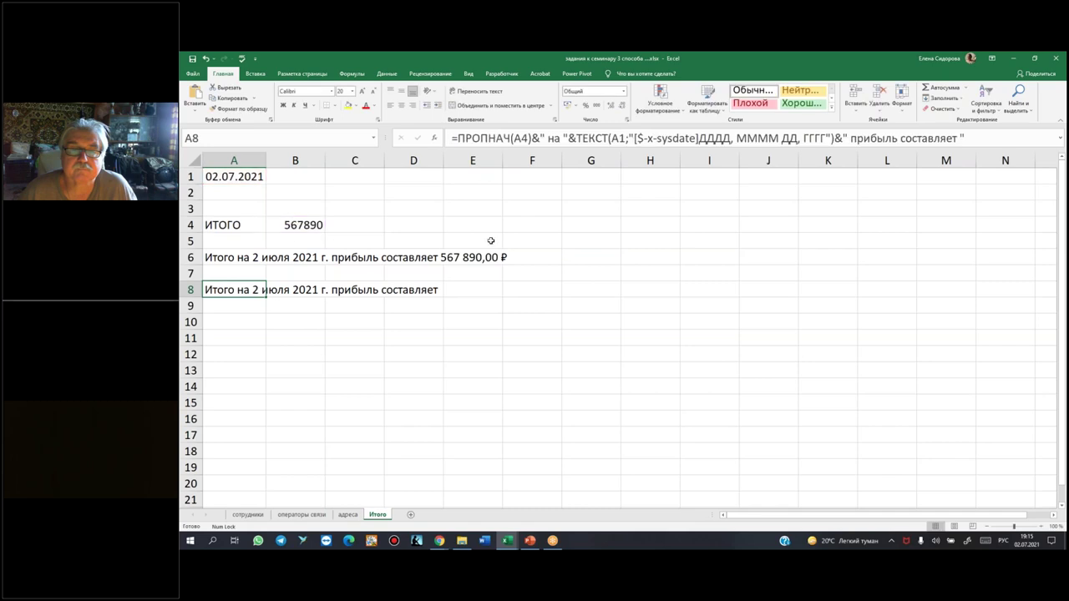
# - Append &ТЕКСТ(B4;"# ##0,00 ₽") to A8 so the profit shows as 567 890,00 ₽
pyautogui.click(977, 139)
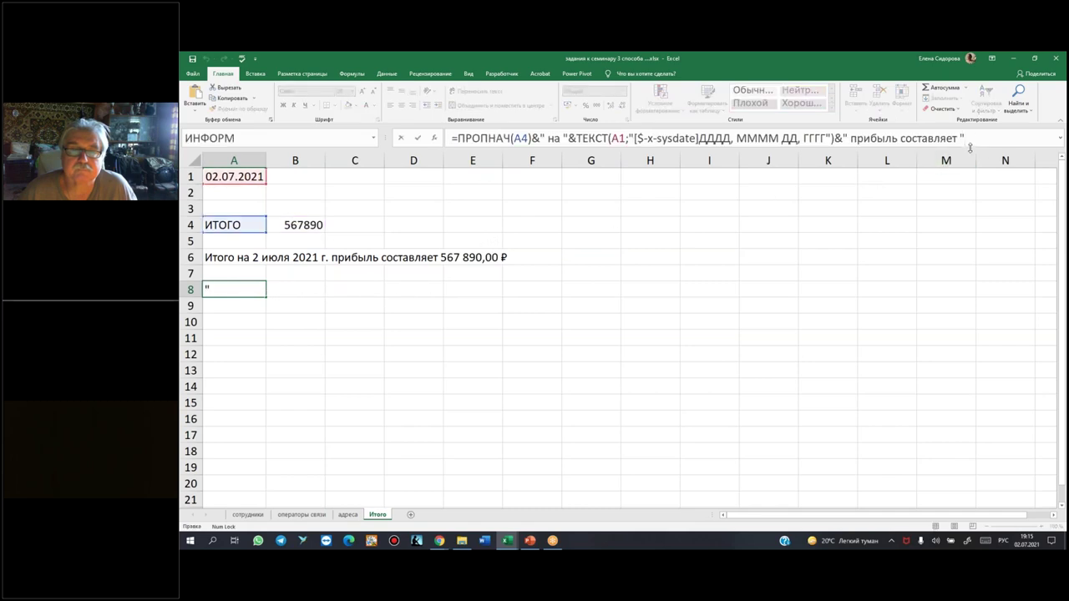
pyautogui.moveTo(970, 149); pyautogui.dragTo(971, 180)
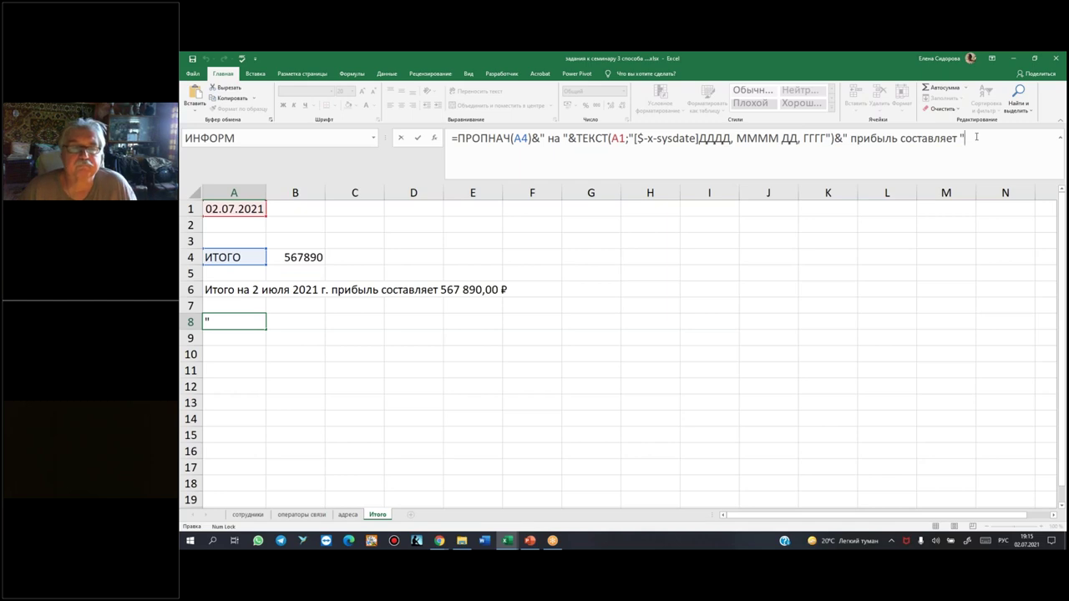
pyautogui.press('super+space')
pyautogui.write('&')
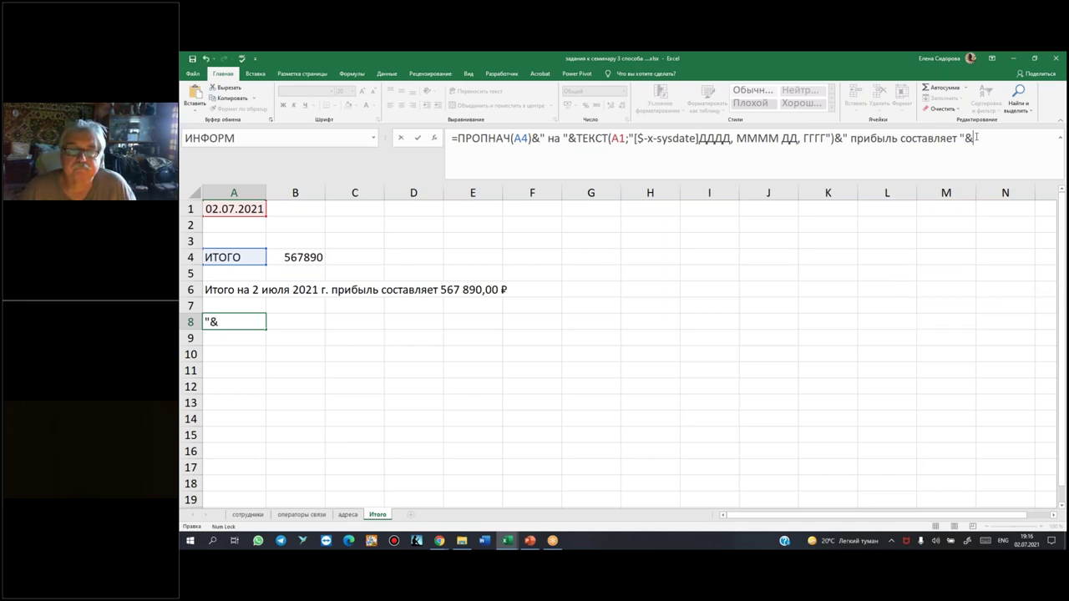
pyautogui.write('тек')
pyautogui.press('Tab')
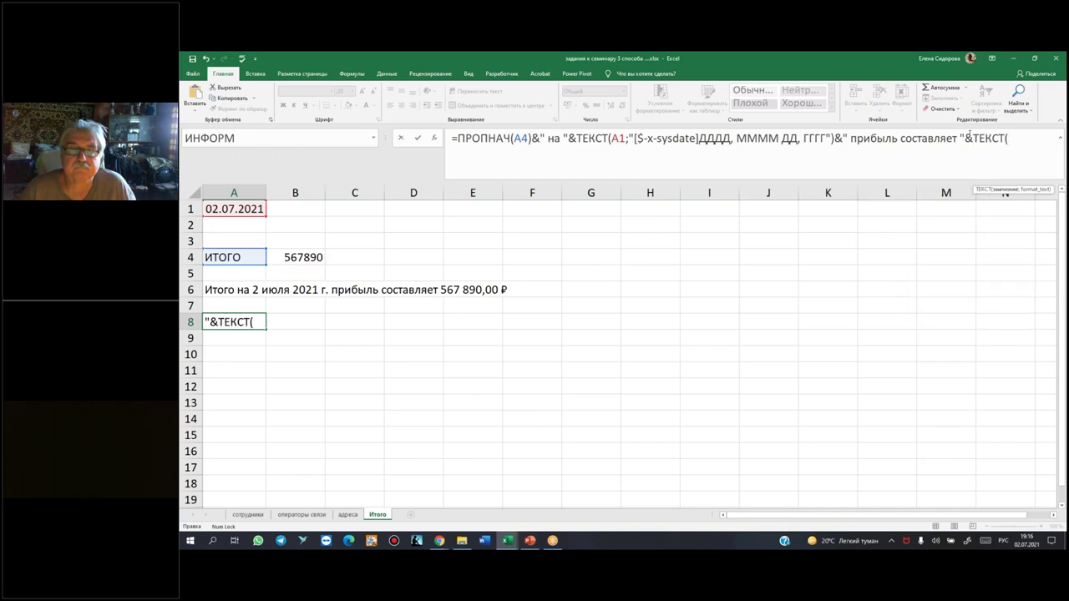
pyautogui.click(306, 258)
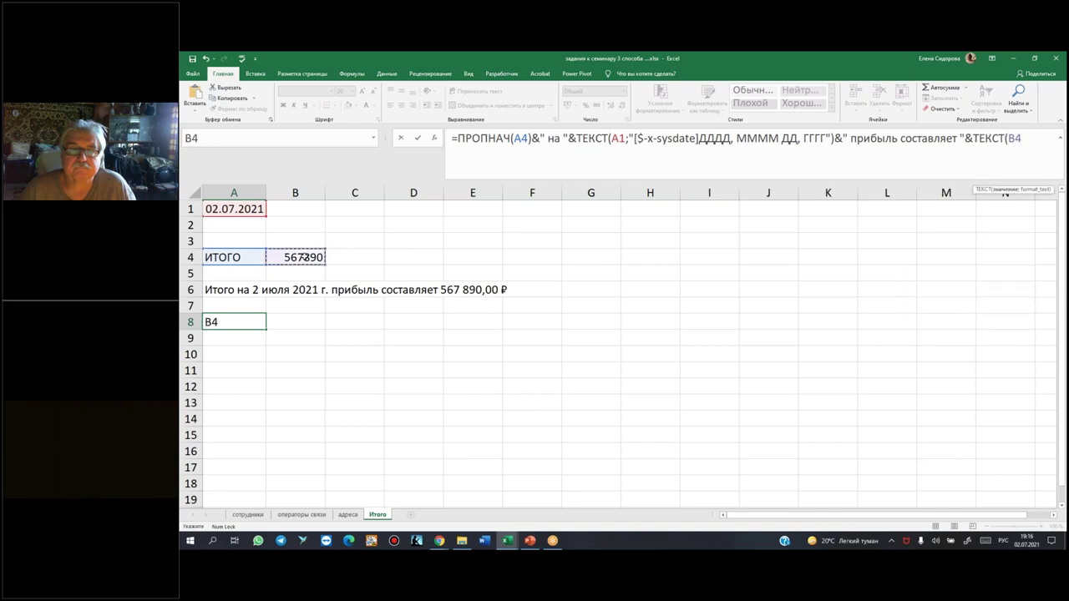
pyautogui.write(';"')
pyautogui.write('# ##0,00 ₽')
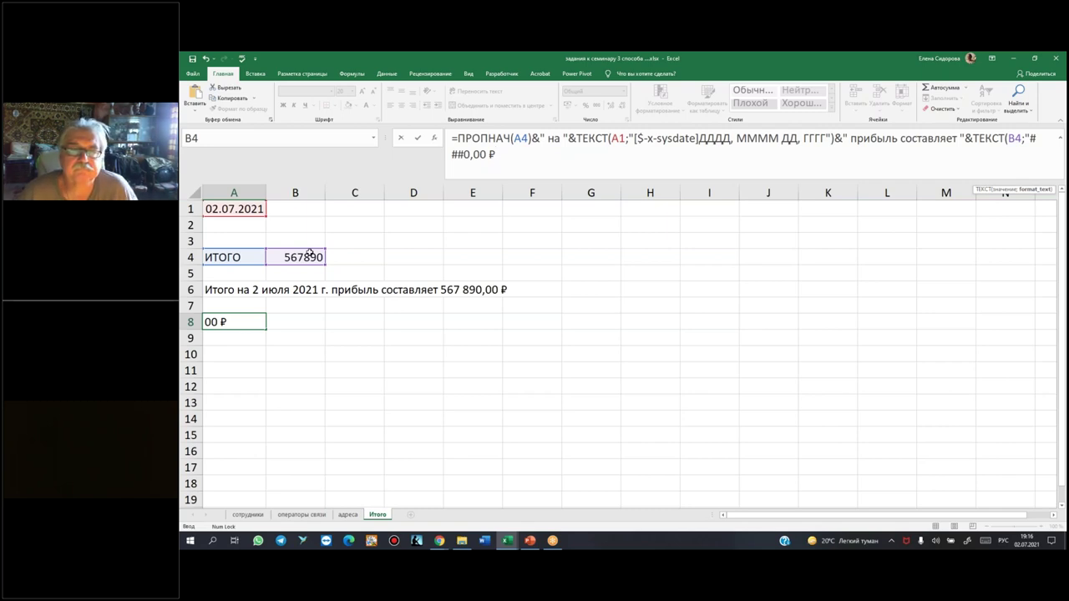
pyautogui.write('"')
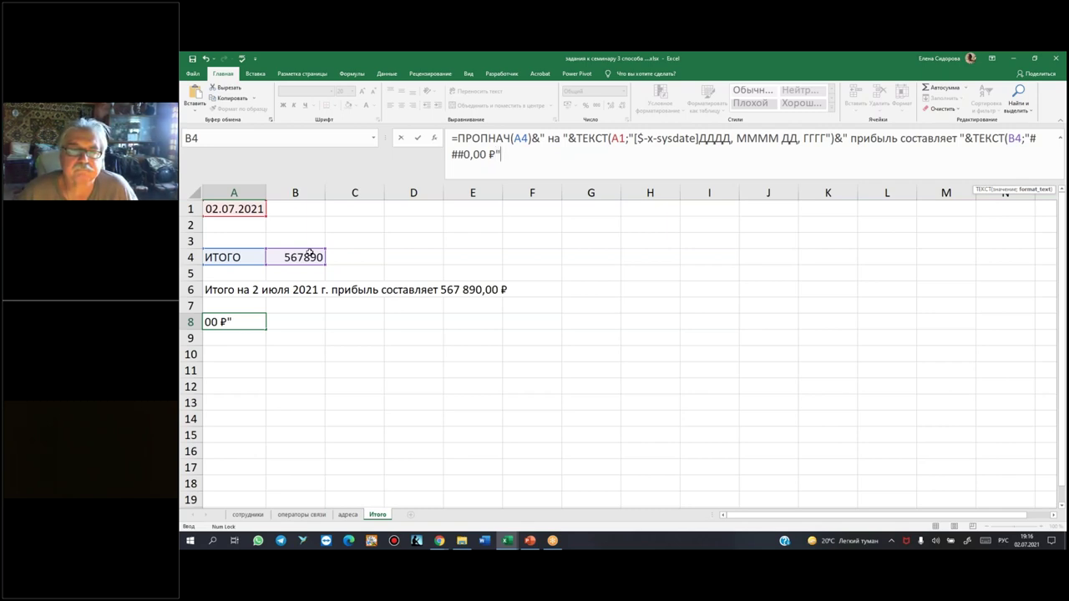
pyautogui.write(')')
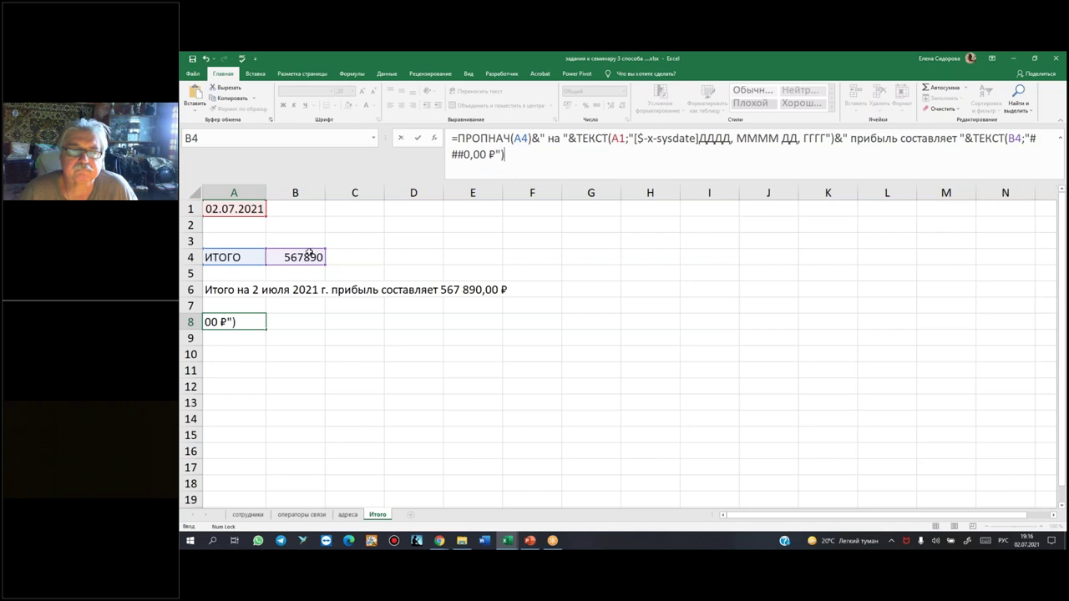
pyautogui.press('Return')
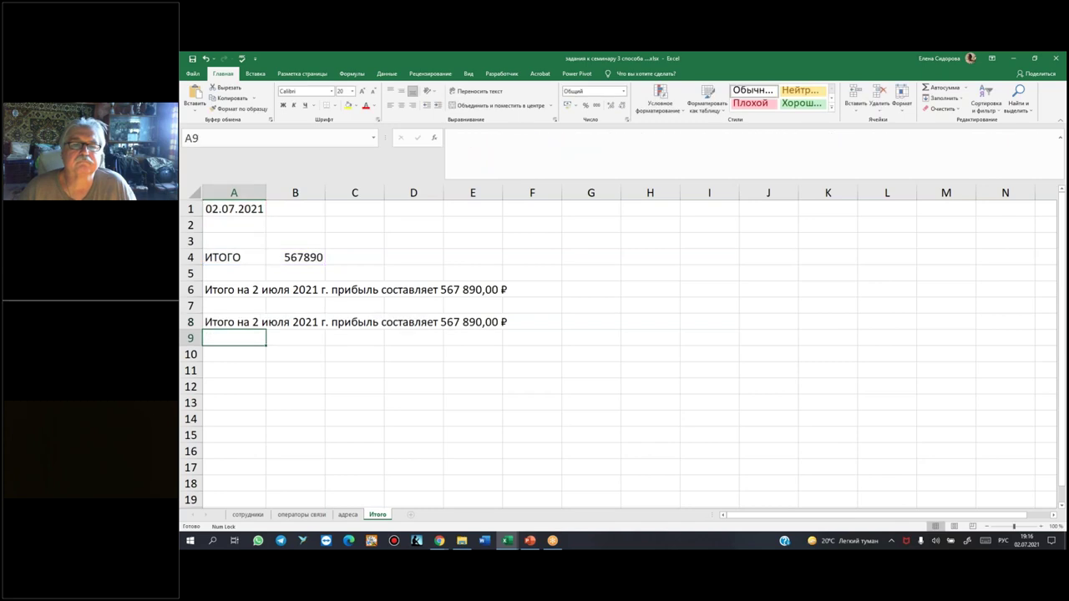
pyautogui.click(254, 320)
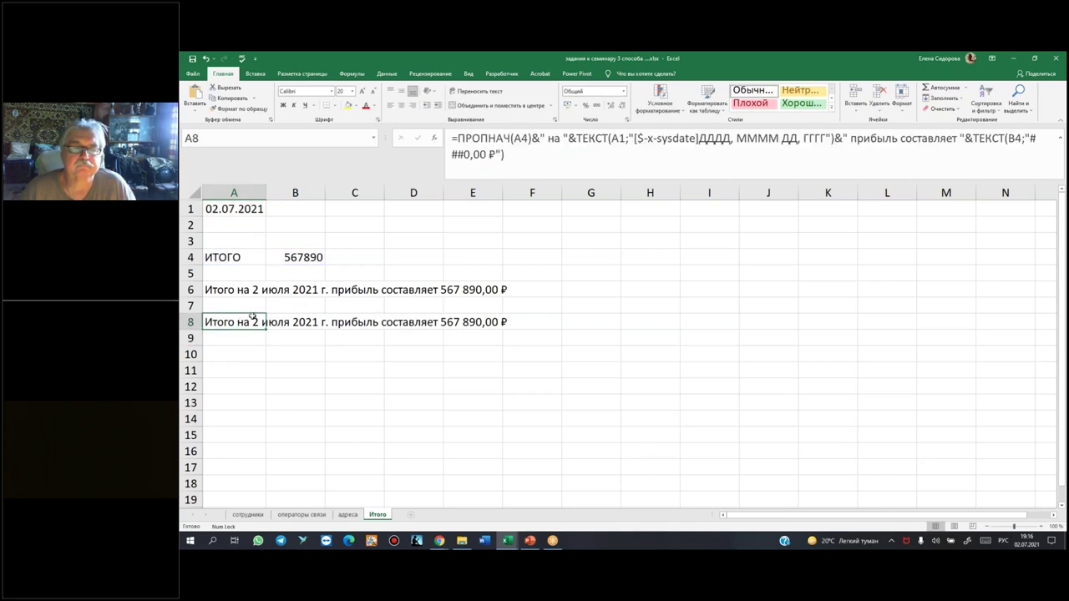
# - Widen the formula bar to show A8's full formula on one line, then select H2
pyautogui.moveTo(386, 137); pyautogui.dragTo(264, 142)
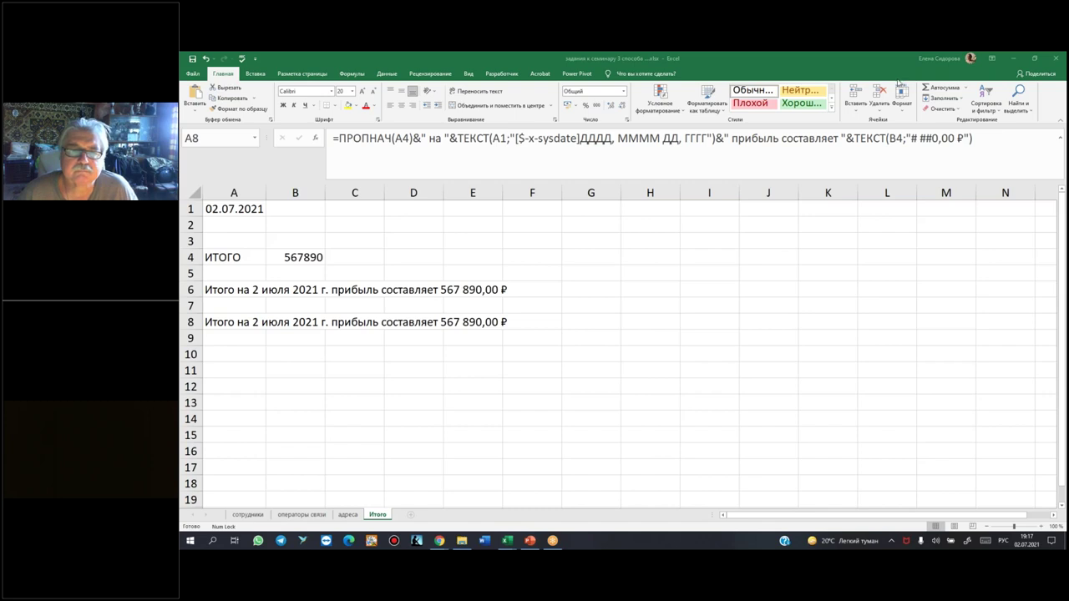
pyautogui.click(687, 223)
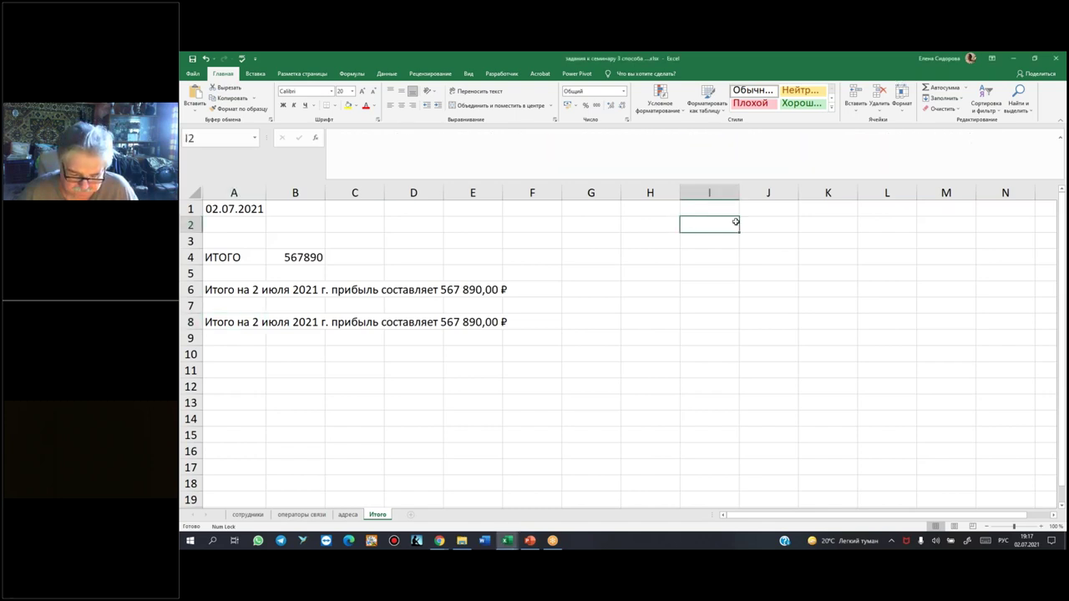
pyautogui.moveTo(651, 221); pyautogui.dragTo(658, 287)
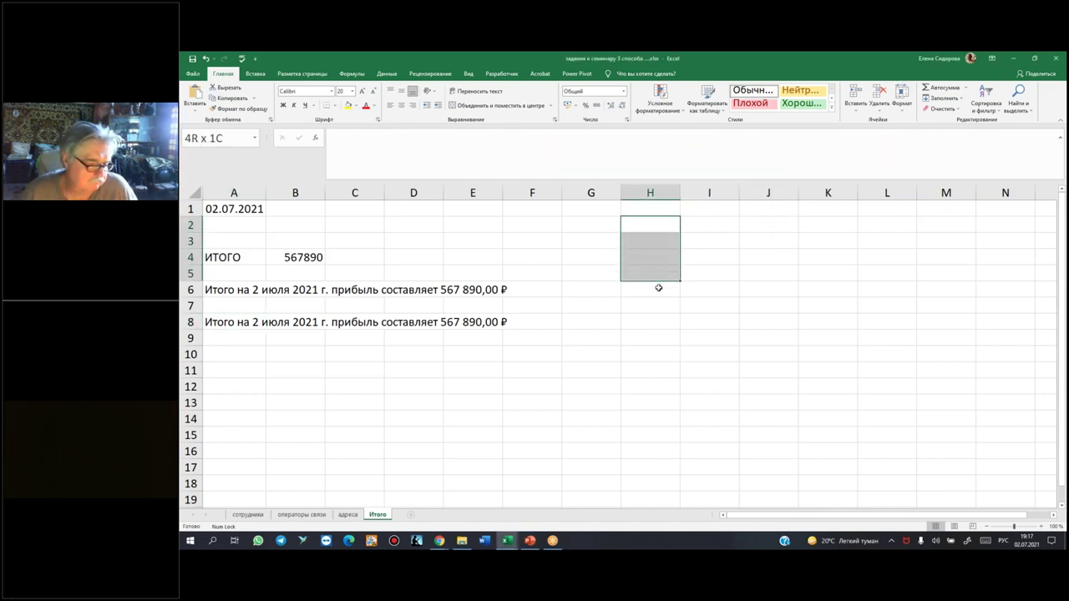
pyautogui.moveTo(716, 221); pyautogui.dragTo(711, 302)
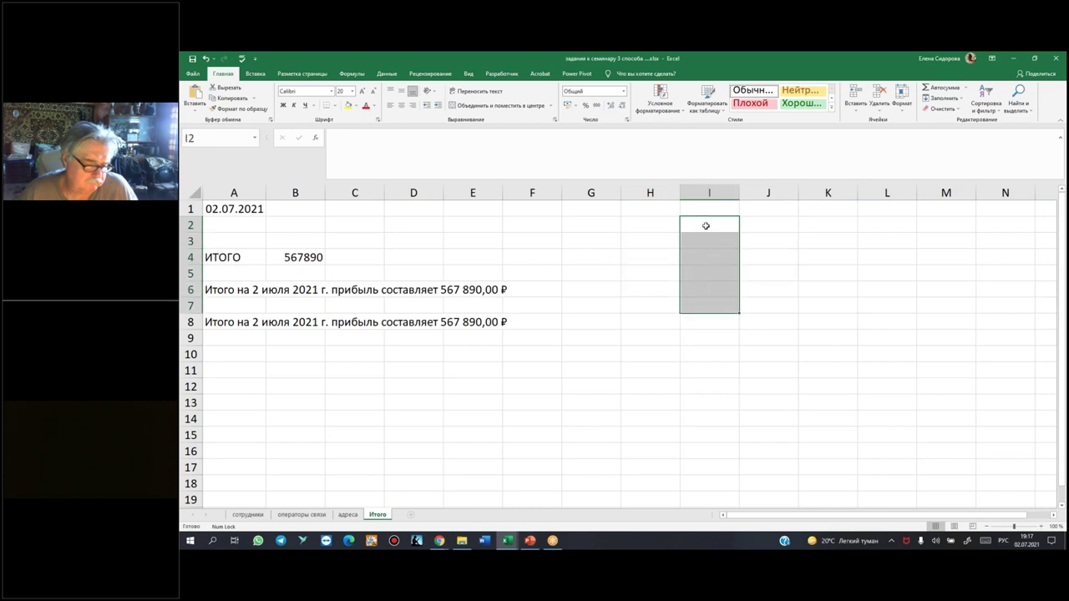
pyautogui.click(660, 223)
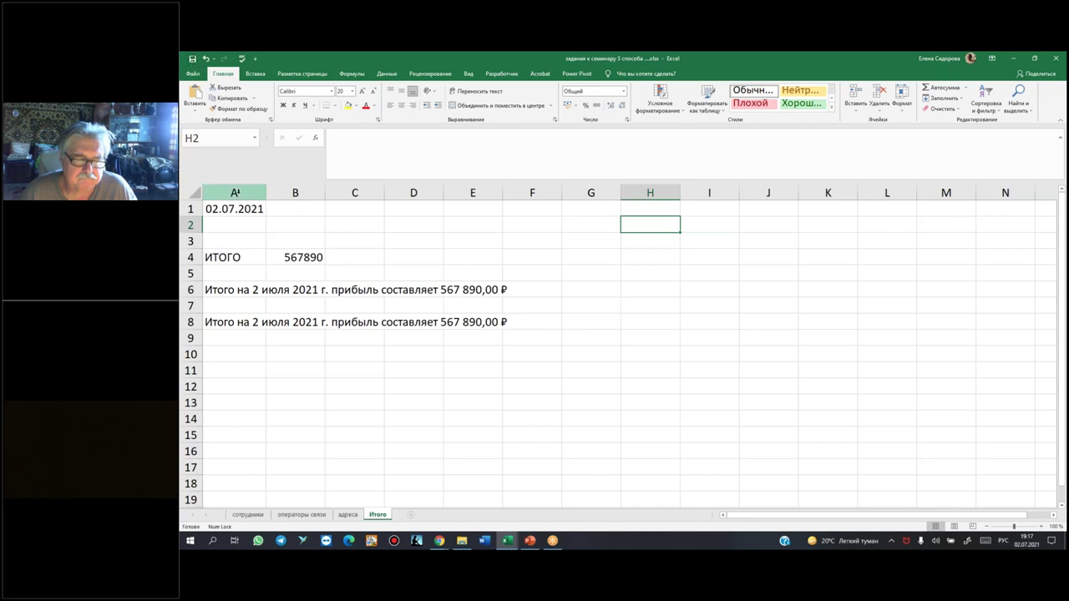
# - Look over the M2 VLOOKUP and E2 address formula, return to Итого, and restore the window
pyautogui.click(245, 515)
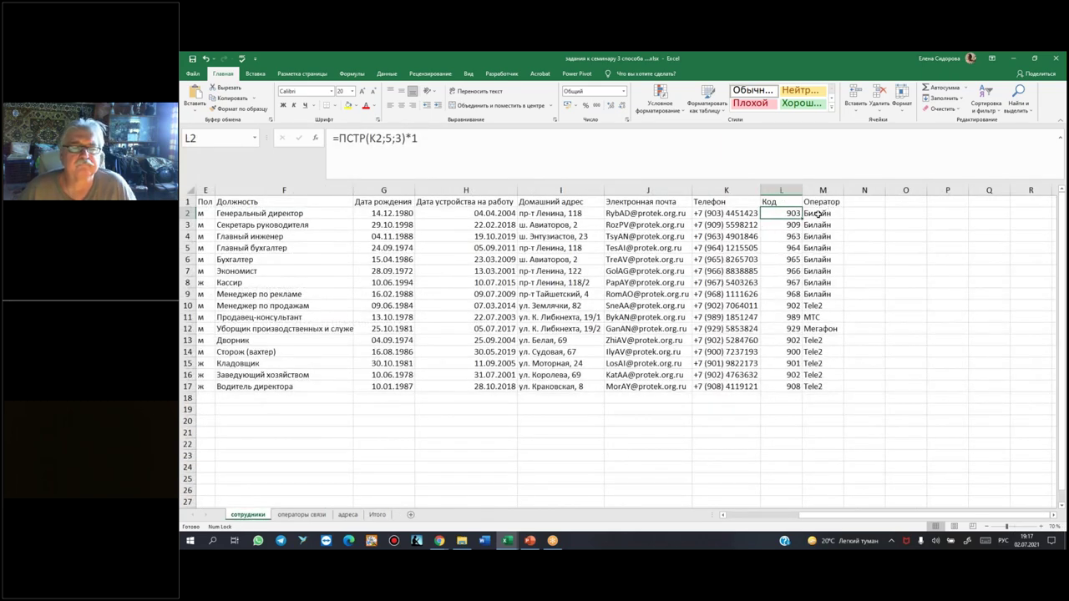
pyautogui.press('Right')
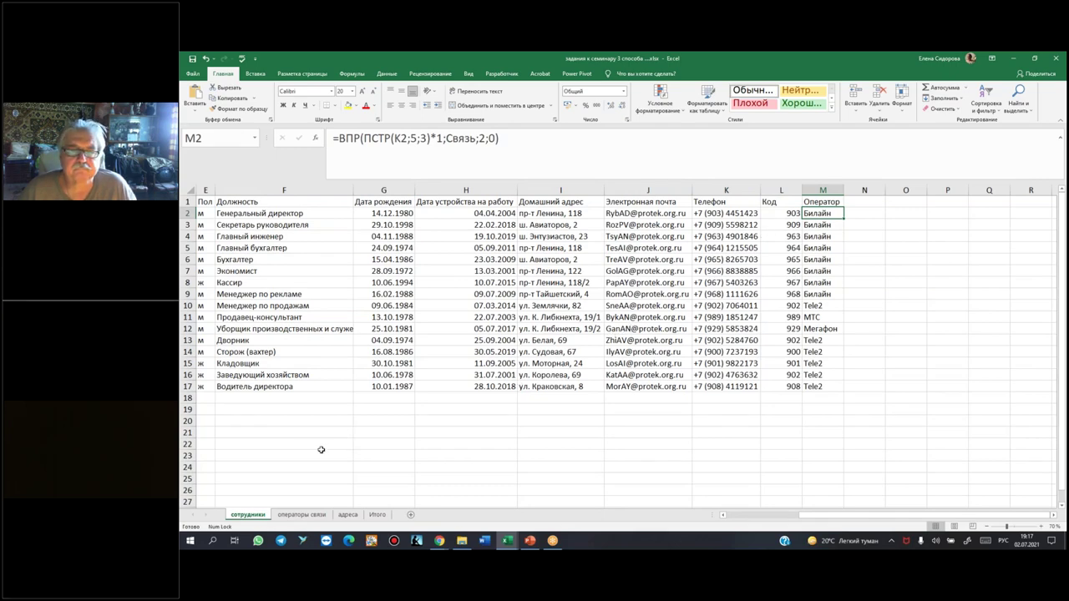
pyautogui.click(301, 515)
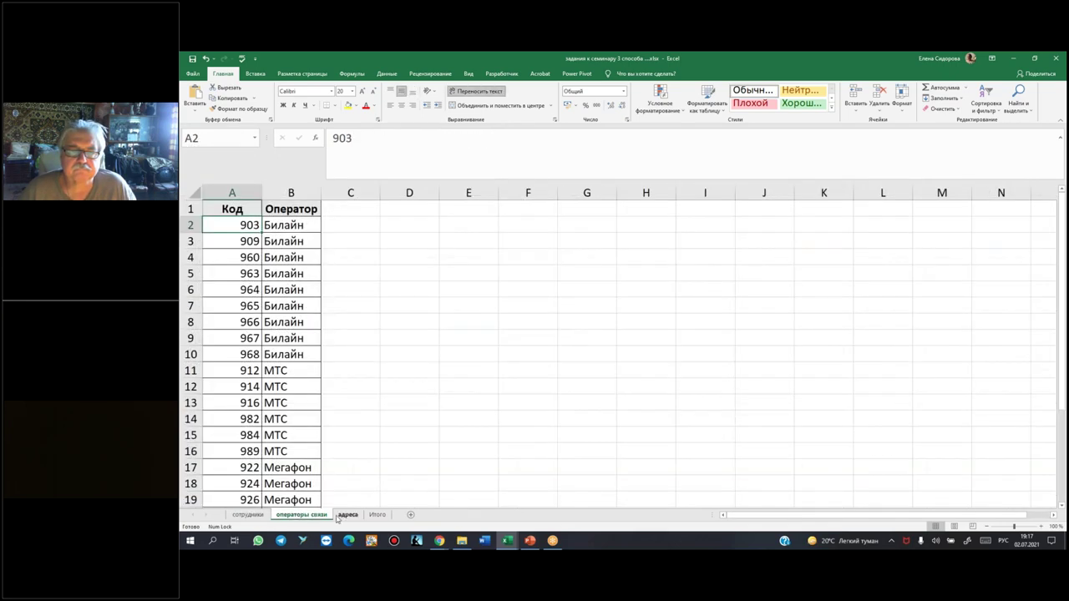
pyautogui.click(347, 514)
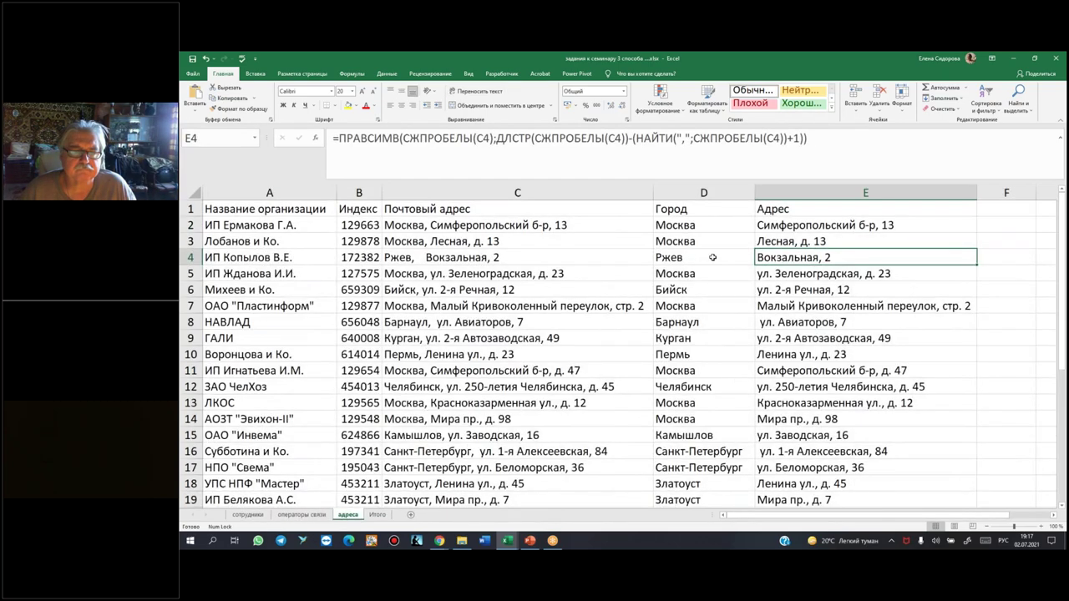
pyautogui.click(778, 227)
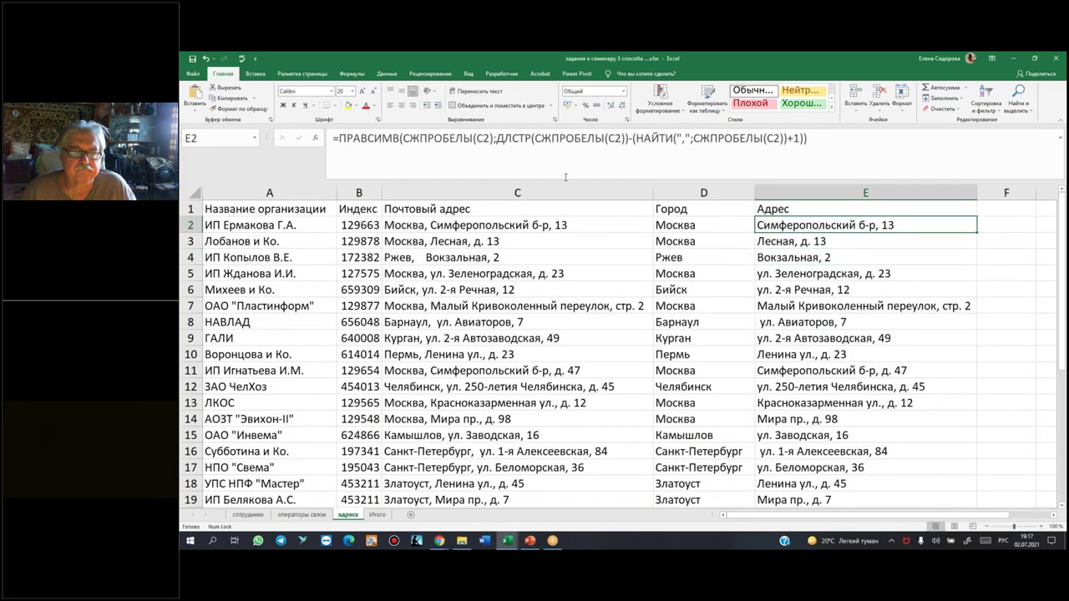
pyautogui.click(378, 516)
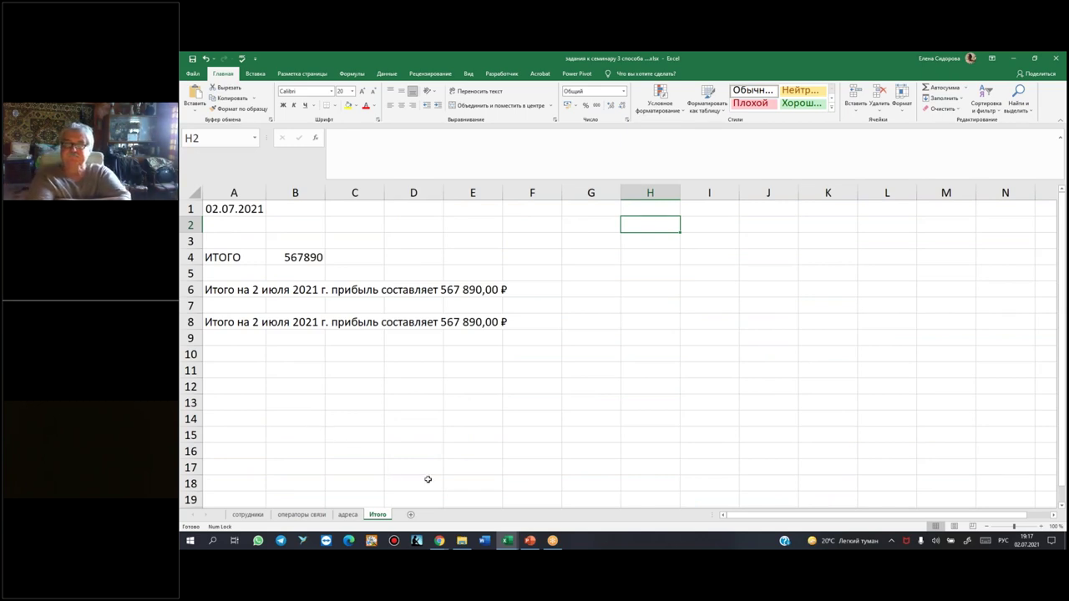
pyautogui.doubleClick(776, 66)
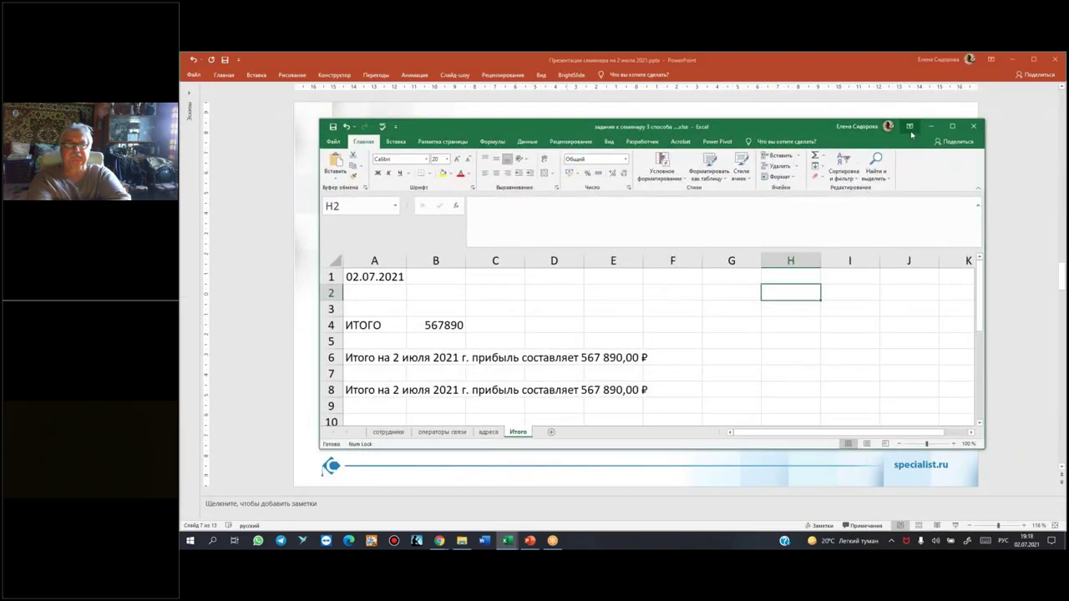
# - Minimize Excel and scroll the presentation on to slide 9, 'Преимущества комплексных программ'
pyautogui.click(932, 128)
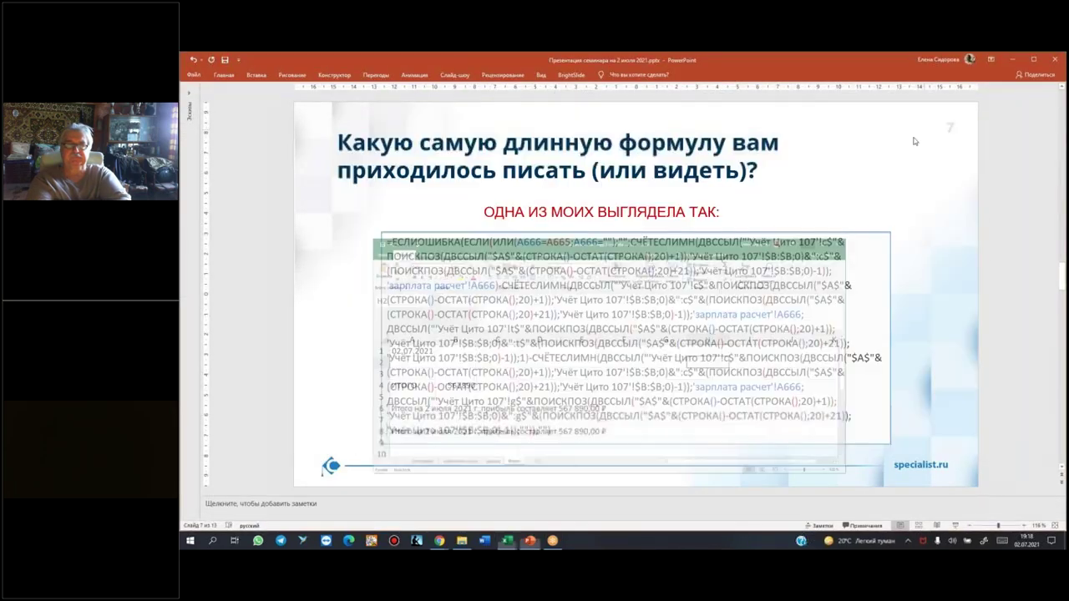
pyautogui.scroll(-2, 315, 369)
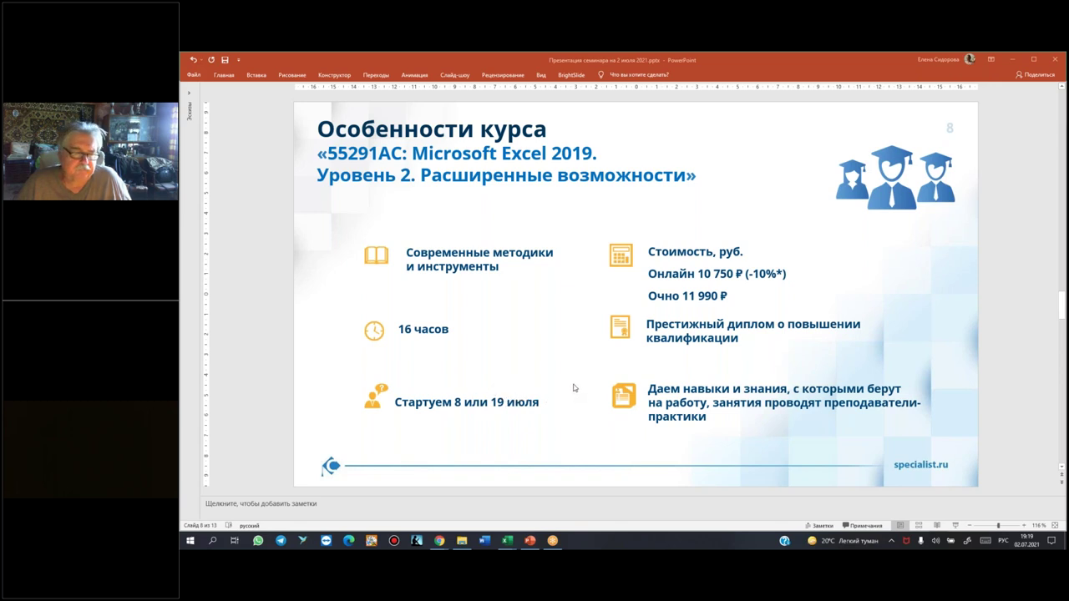
pyautogui.scroll(-1, 574, 386)
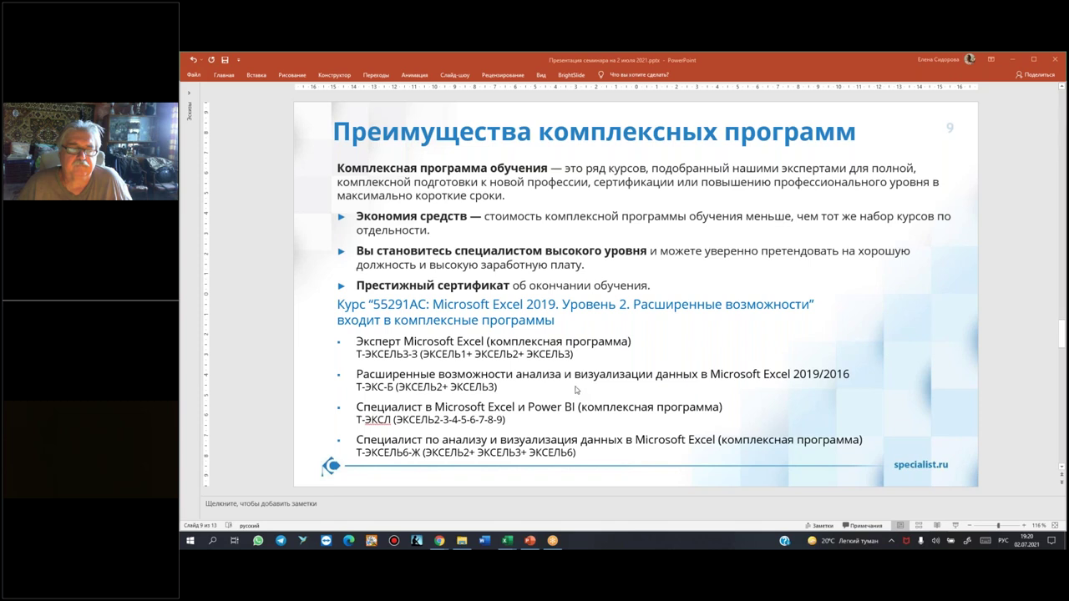
# - Advance to slide 10 comparing training formats, from очное to открытое
pyautogui.press('pagedown')
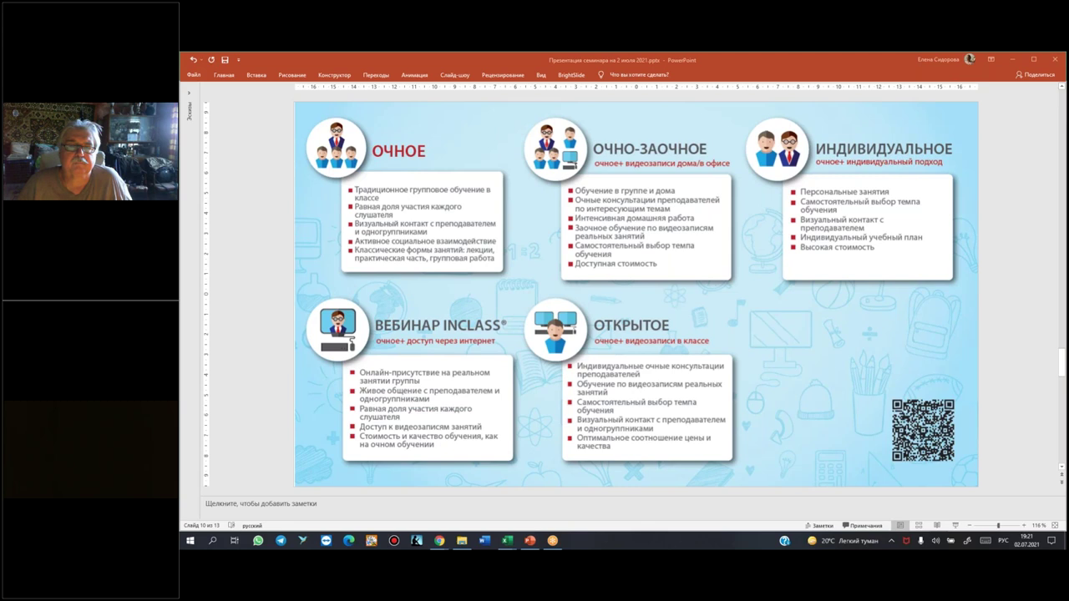
# - Scroll through slides 10 and 11 to slide 12, 'Остались вопросы?'
pyautogui.scroll(-1, 575, 385)
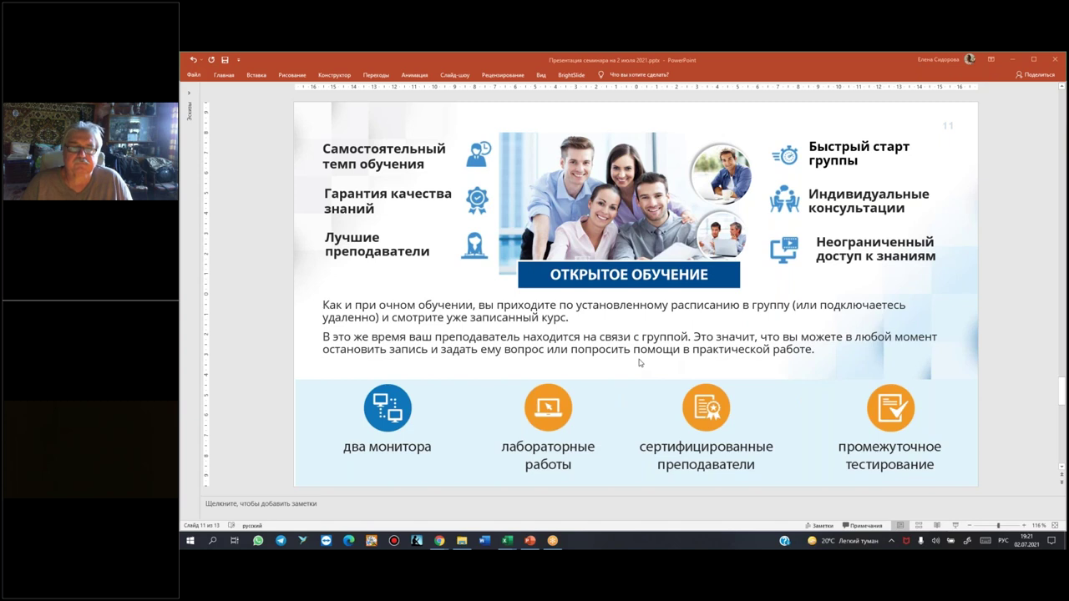
pyautogui.scroll(-2, 640, 362)
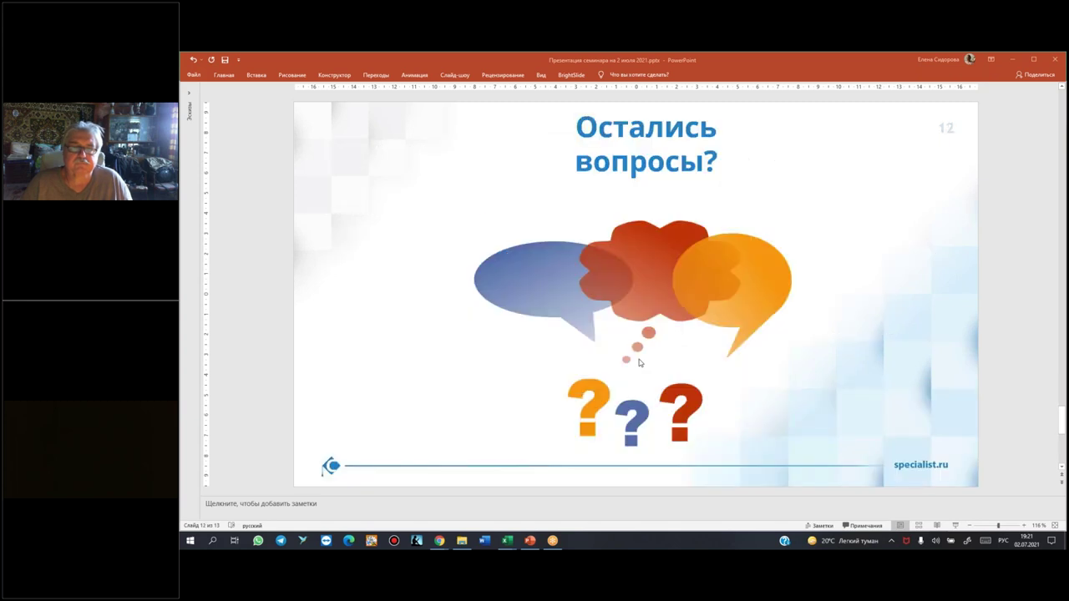